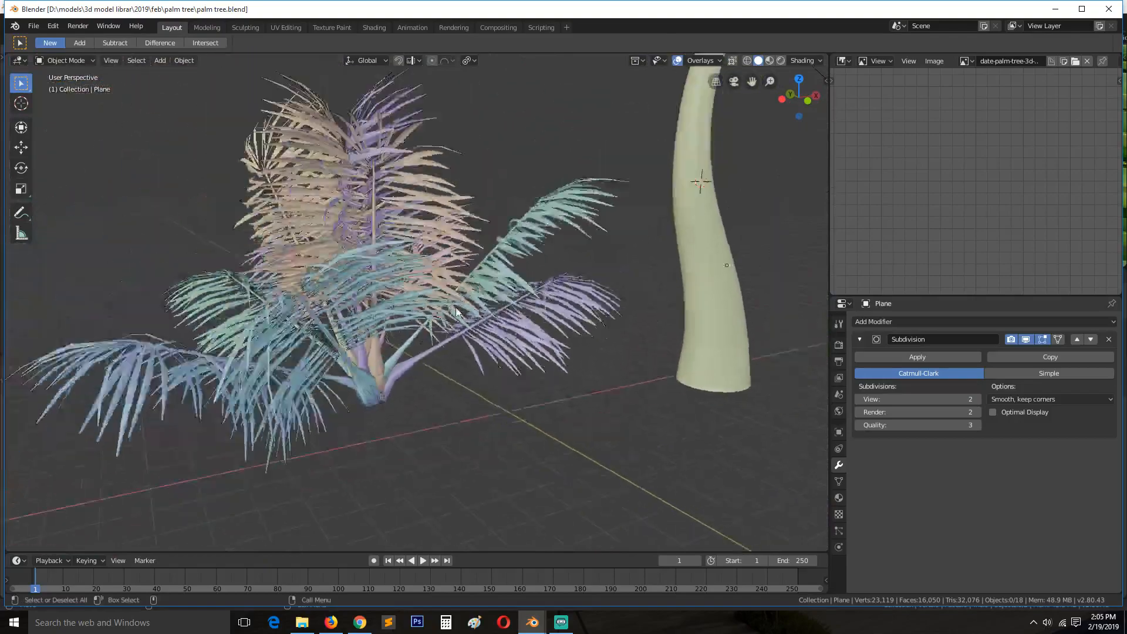
Step: Bring a photo of two tall palms from the browser in as a reference, and replace it with the coconut palm photo
{"action": "scroll", "coordinate": [358, 303], "scroll_direction": "up", "scroll_amount": 4}
{"action": "scroll", "coordinate": [409, 342], "scroll_direction": "up", "scroll_amount": 4}
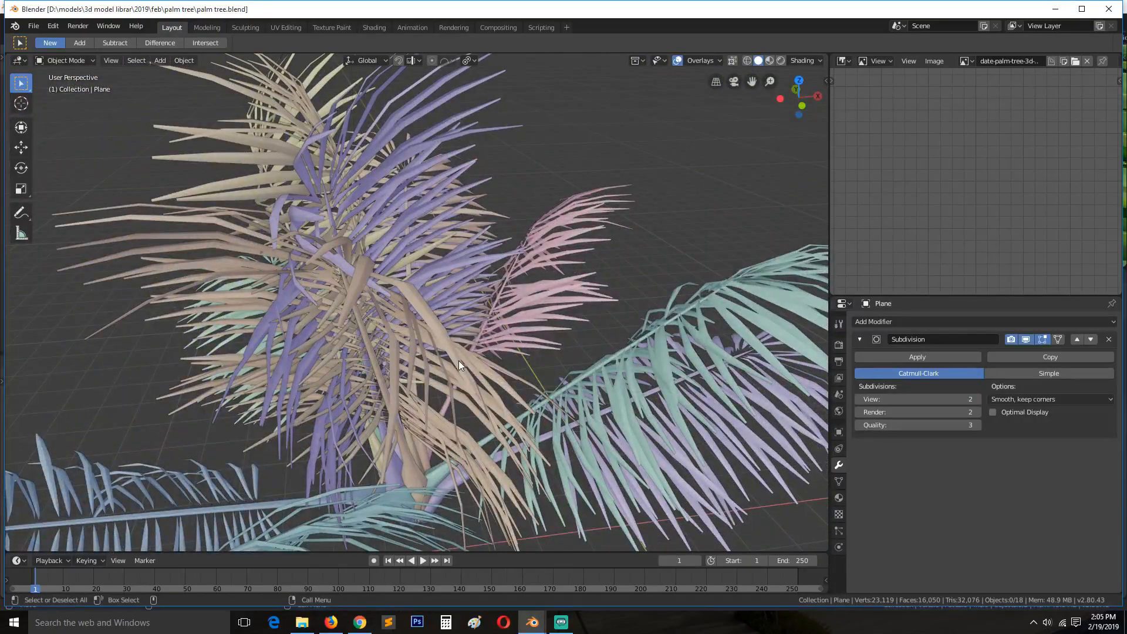
{"action": "scroll", "coordinate": [460, 360], "scroll_direction": "down", "scroll_amount": 4}
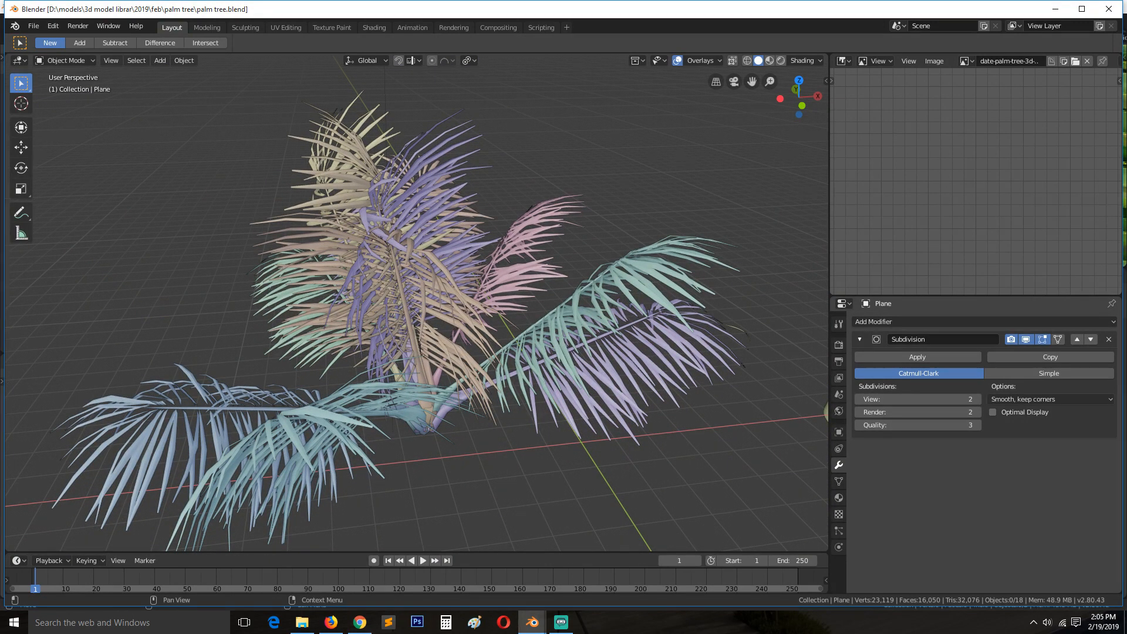
{"action": "key", "text": "alt+Tab"}
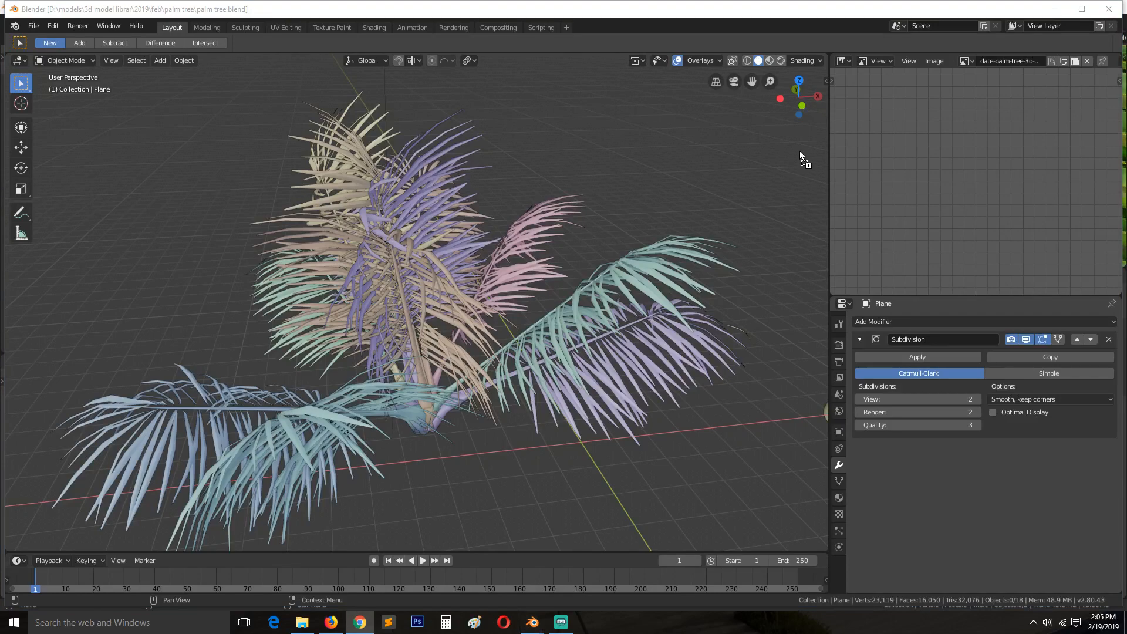
{"action": "left_click_drag", "start_coordinate": [799, 152], "coordinate": [804, 150]}
{"action": "scroll", "coordinate": [783, 223], "scroll_direction": "down", "scroll_amount": 3}
{"action": "scroll", "coordinate": [793, 188], "scroll_direction": "up", "scroll_amount": 5}
{"action": "middle_click_drag", "start_coordinate": [804, 179], "coordinate": [553, 222], "text": "shift"}
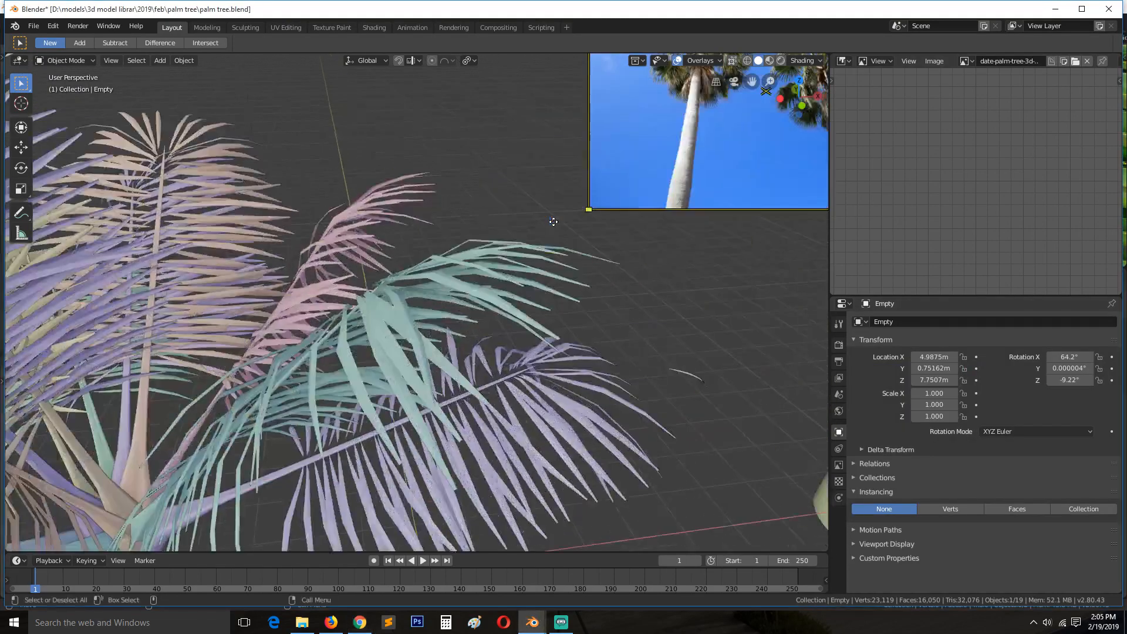
{"action": "scroll", "coordinate": [554, 222], "scroll_direction": "down", "scroll_amount": 4}
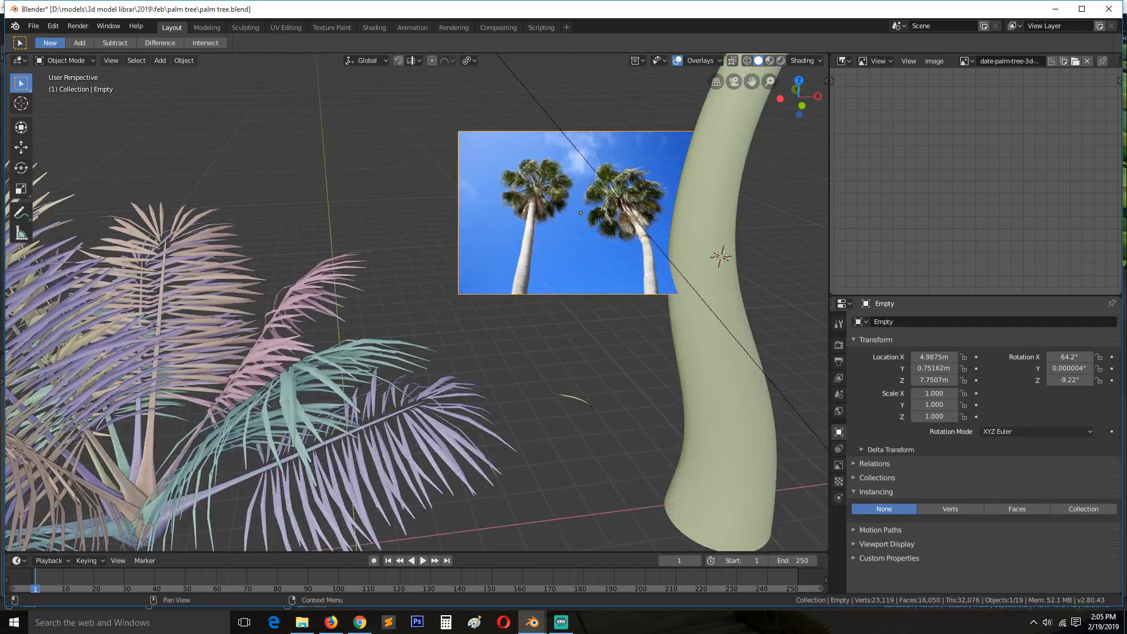
{"action": "left_click_drag", "start_coordinate": [481, 244], "coordinate": [590, 257]}
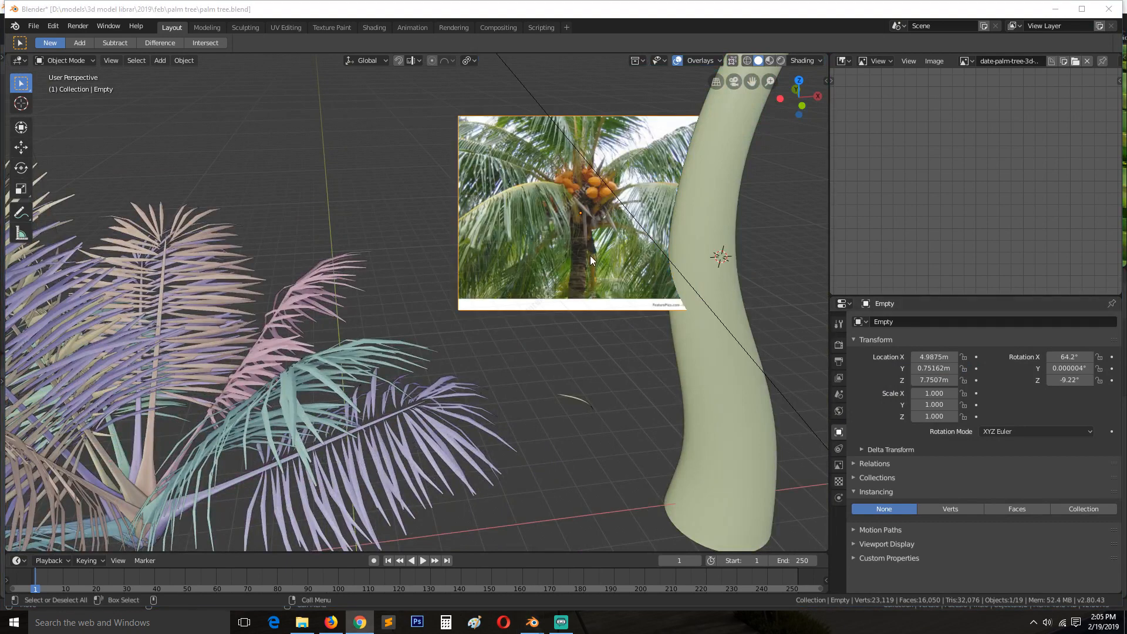
{"action": "left_click", "coordinate": [473, 266]}
{"action": "key", "text": "g"}
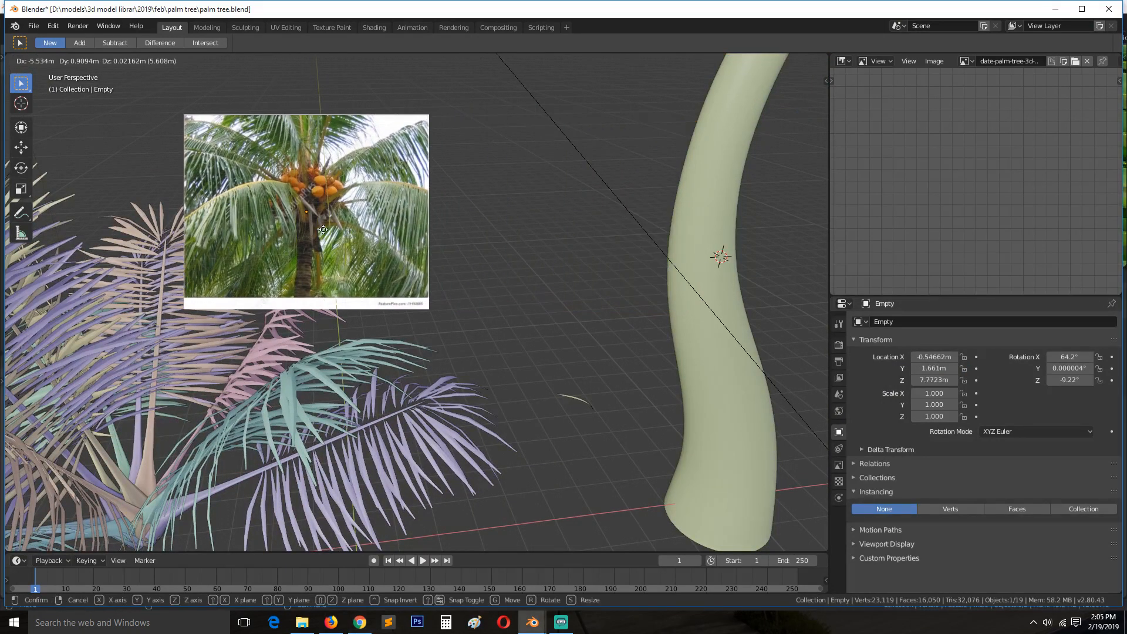
{"action": "right_click", "coordinate": [323, 230]}
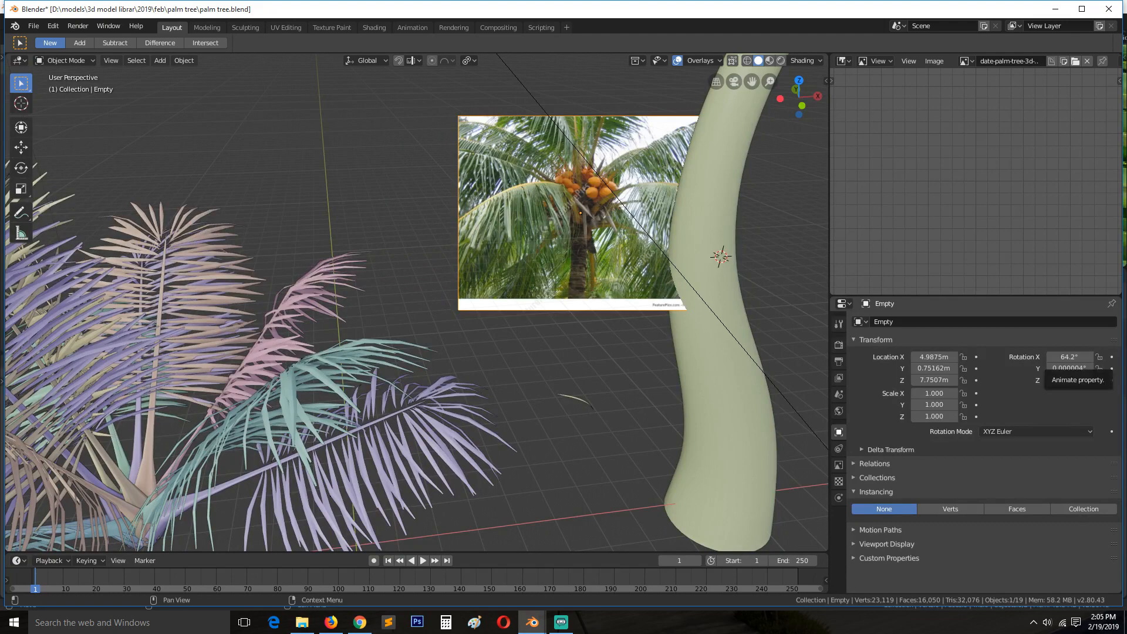
Step: Add the photo of the two tall palms from the browser as a second reference image beside the coconut palm photo
{"action": "left_click_drag", "start_coordinate": [1126, 375], "coordinate": [347, 227]}
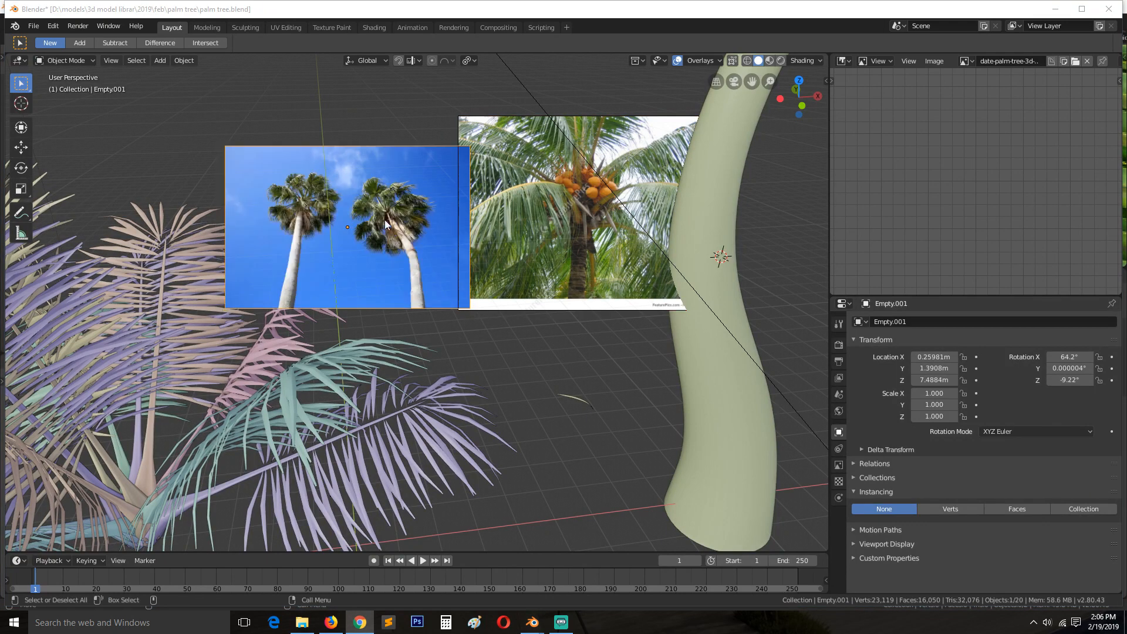
{"action": "scroll", "coordinate": [399, 234], "scroll_direction": "up", "scroll_amount": 3}
{"action": "middle_click_drag", "start_coordinate": [399, 234], "coordinate": [426, 273], "text": "shift"}
{"action": "middle_click_drag", "start_coordinate": [267, 161], "coordinate": [280, 207], "text": "shift"}
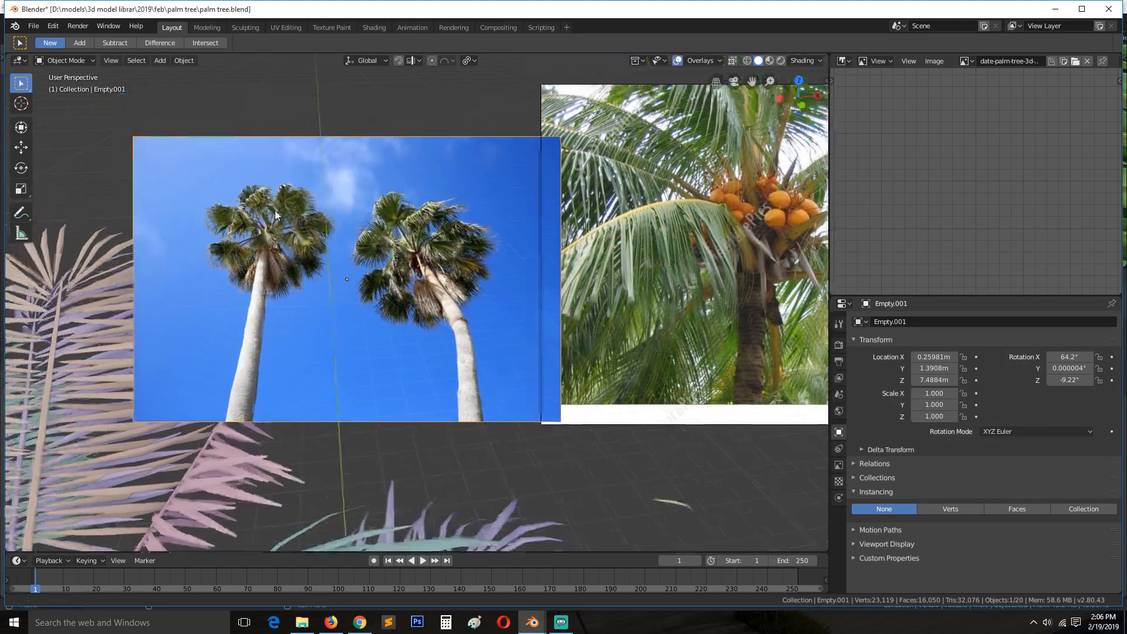
Step: Examine the crowns, fronds and trunks in both palm reference photos and compare them with the modelled leaves
{"action": "scroll", "coordinate": [288, 202], "scroll_direction": "up", "scroll_amount": 3}
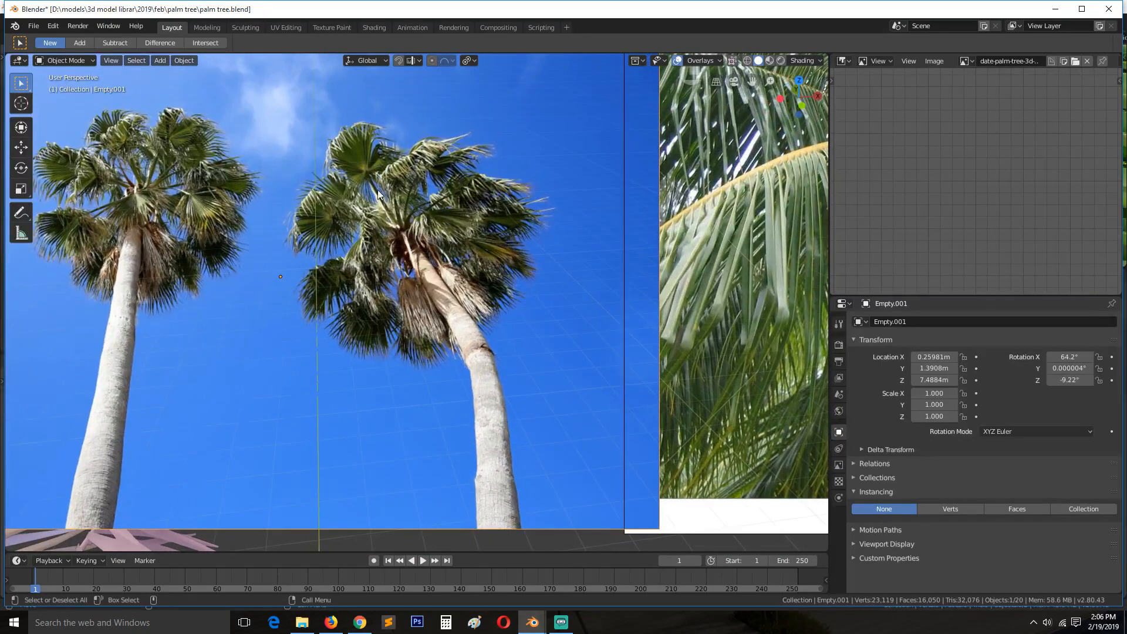
{"action": "middle_click_drag", "start_coordinate": [430, 259], "coordinate": [352, 279], "text": "shift"}
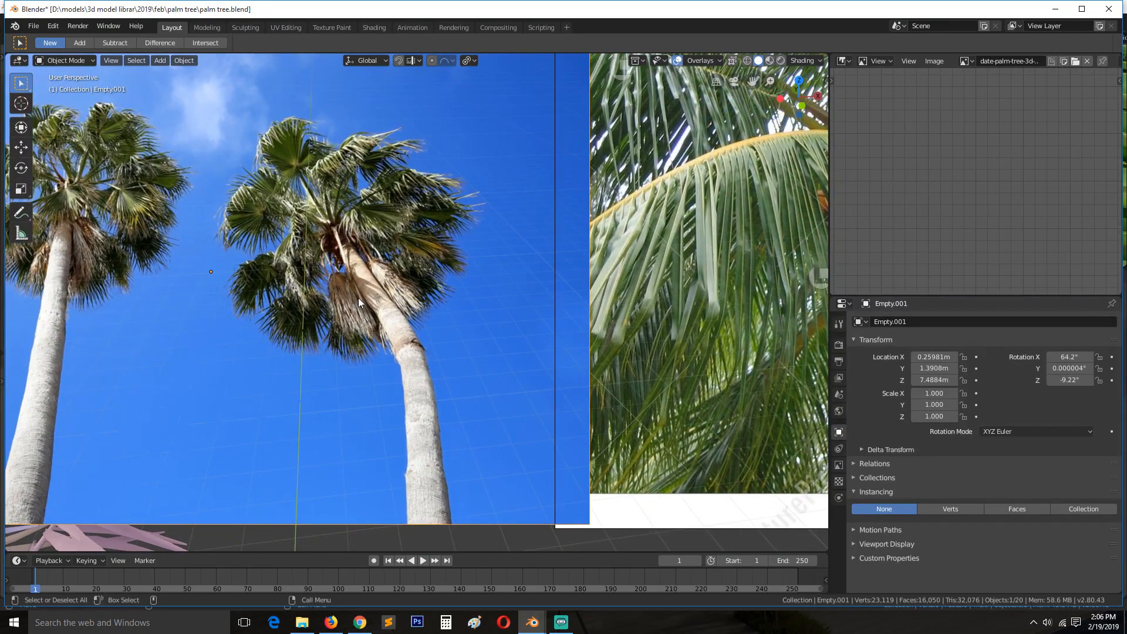
{"action": "middle_click_drag", "start_coordinate": [323, 235], "coordinate": [151, 226], "text": "shift"}
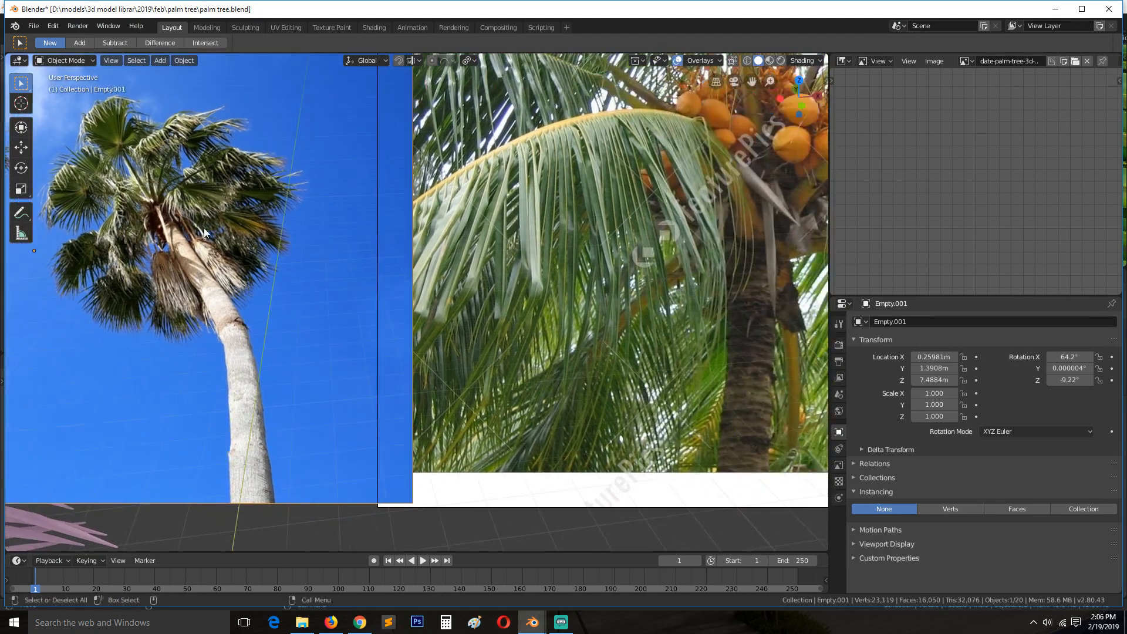
{"action": "scroll", "coordinate": [606, 227], "scroll_direction": "down", "scroll_amount": 2}
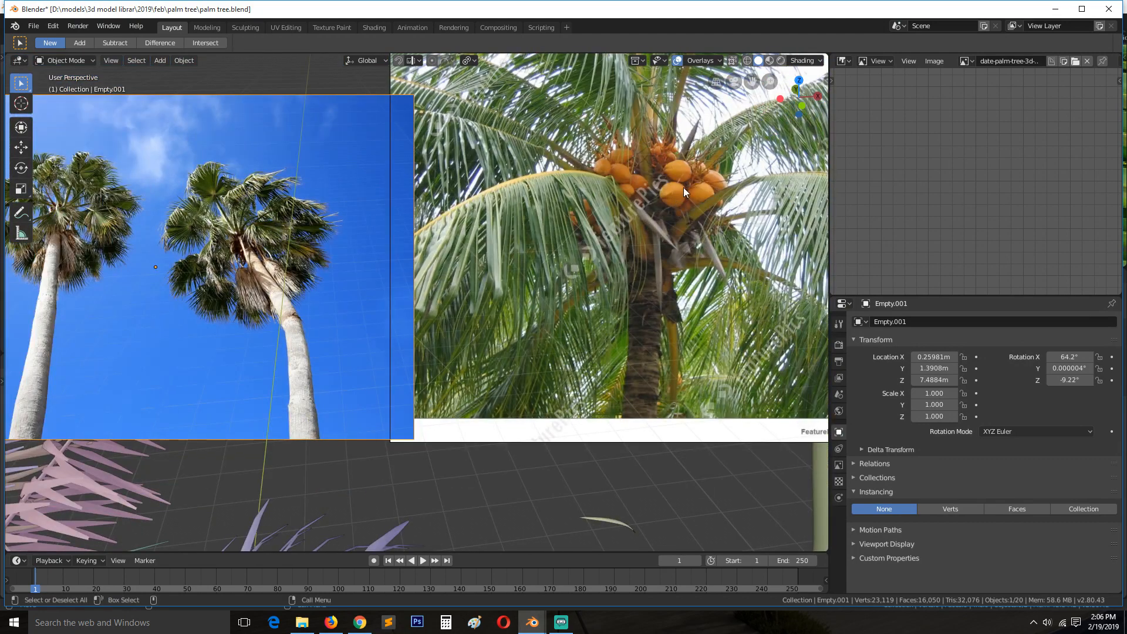
{"action": "middle_click_drag", "start_coordinate": [587, 192], "coordinate": [681, 237], "text": "shift"}
{"action": "scroll", "coordinate": [689, 218], "scroll_direction": "up", "scroll_amount": 1}
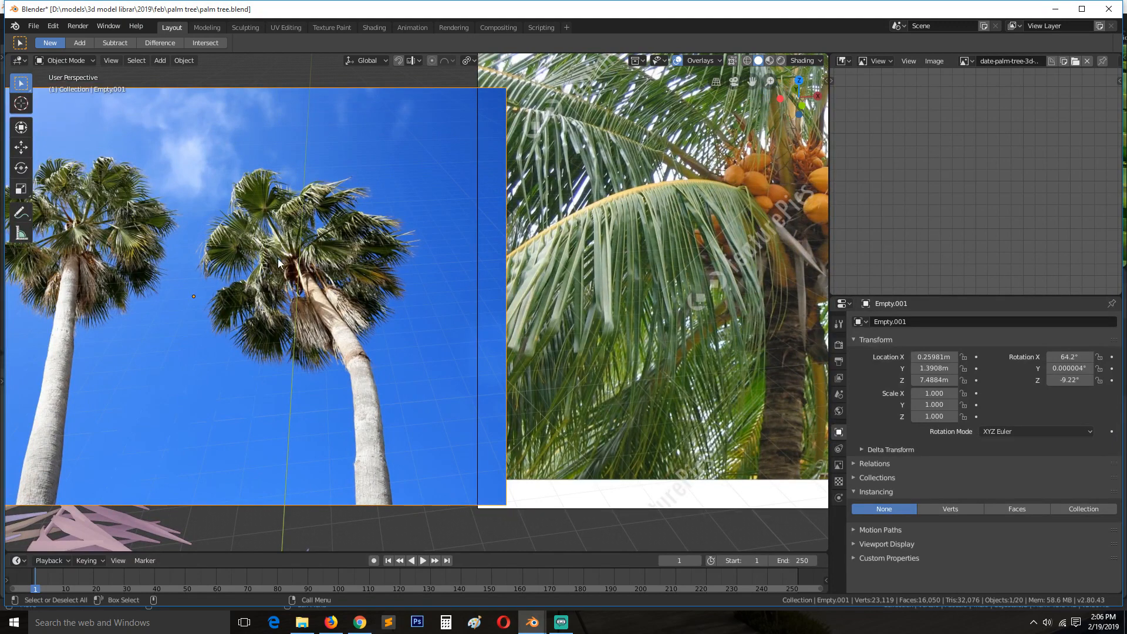
{"action": "middle_click_drag", "start_coordinate": [278, 231], "coordinate": [312, 261], "text": "shift"}
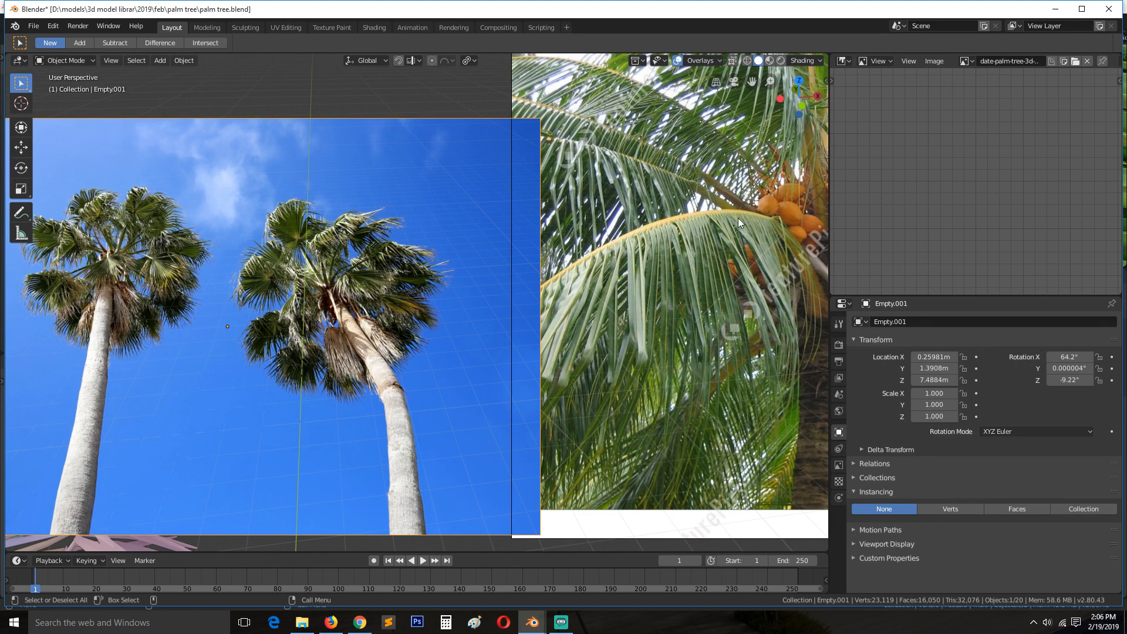
{"action": "scroll", "coordinate": [738, 217], "scroll_direction": "down", "scroll_amount": 2}
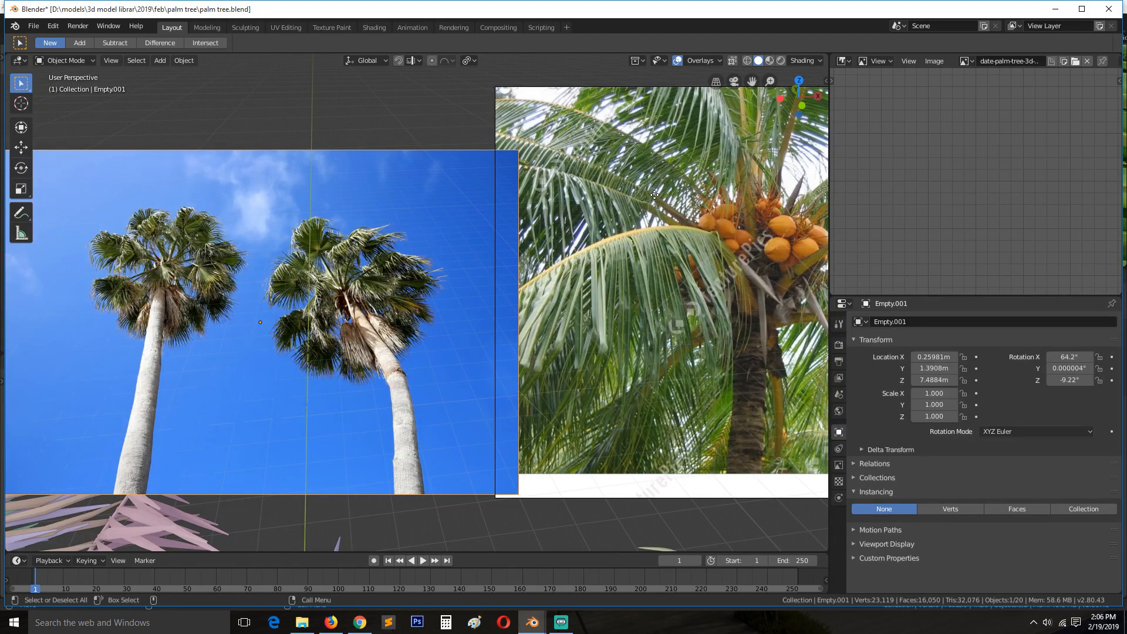
{"action": "scroll", "coordinate": [339, 263], "scroll_direction": "up", "scroll_amount": 5}
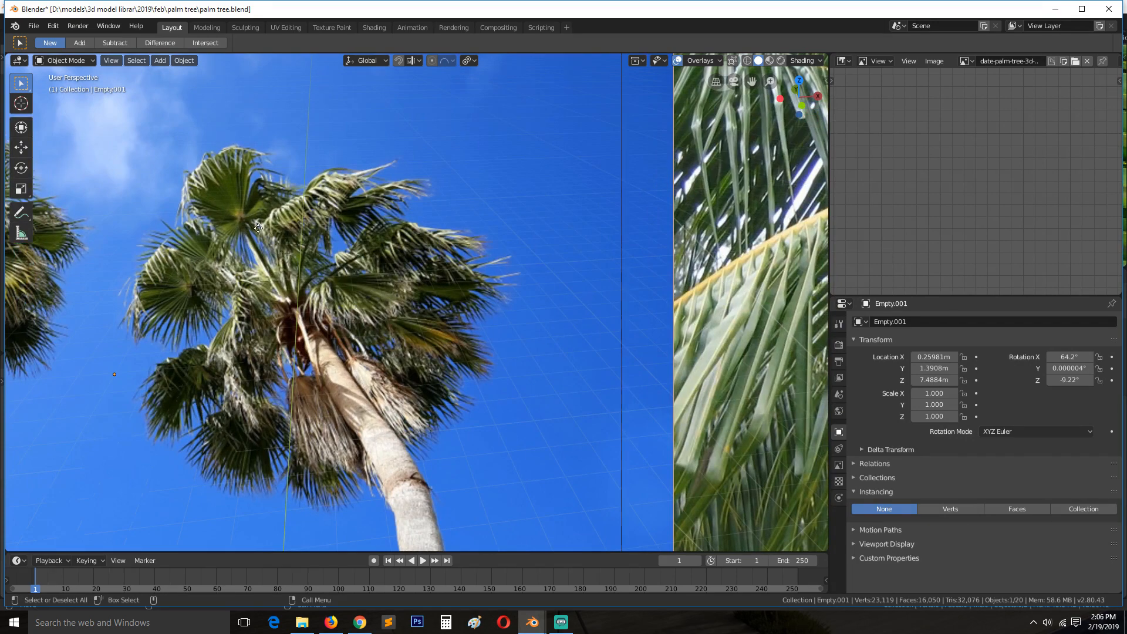
{"action": "scroll", "coordinate": [258, 228], "scroll_direction": "down", "scroll_amount": 6}
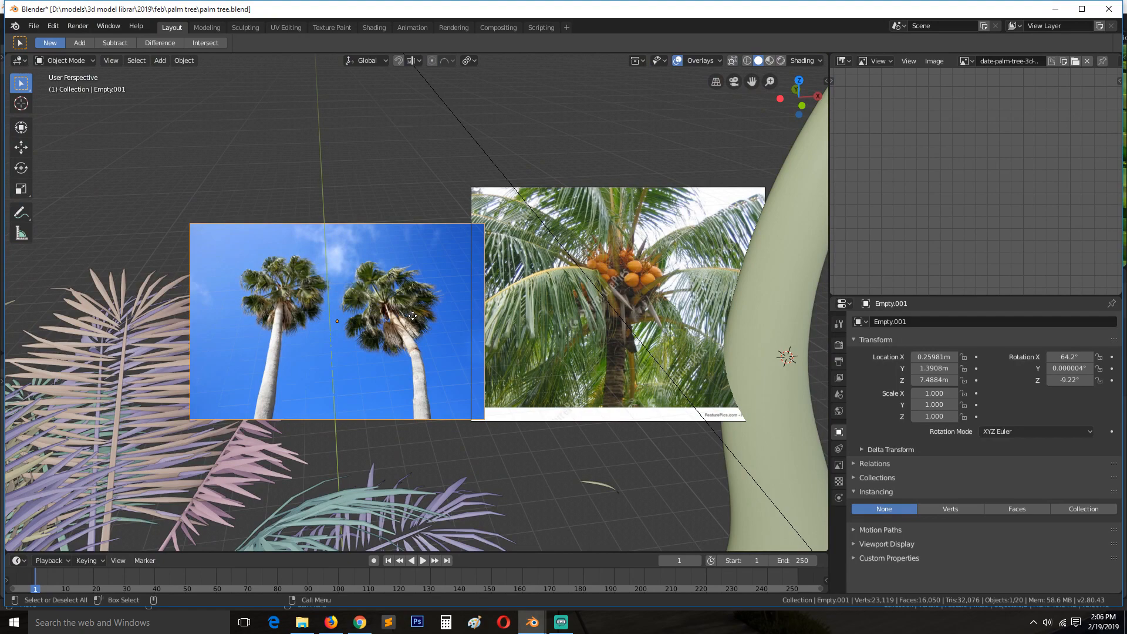
{"action": "scroll", "coordinate": [411, 311], "scroll_direction": "down", "scroll_amount": 5}
{"action": "middle_click_drag", "start_coordinate": [353, 414], "coordinate": [455, 353], "text": "shift"}
{"action": "scroll", "coordinate": [401, 350], "scroll_direction": "up", "scroll_amount": 2}
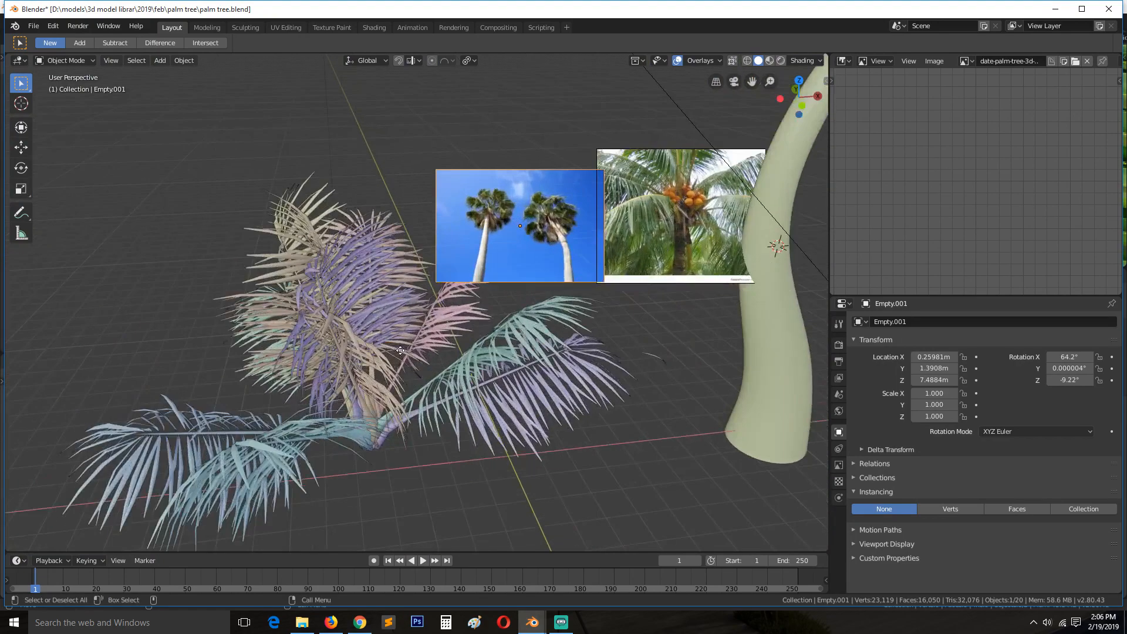
Step: Select all connected geometry of a single leaflet on the teal palm leaf in Edit Mode
{"action": "mouse_move", "coordinate": [382, 398]}
{"action": "middle_mouse_down"}
{"action": "mouse_move", "coordinate": [371, 417]}
{"action": "mouse_move", "coordinate": [334, 414]}
{"action": "mouse_move", "coordinate": [401, 396]}
{"action": "middle_mouse_up"}
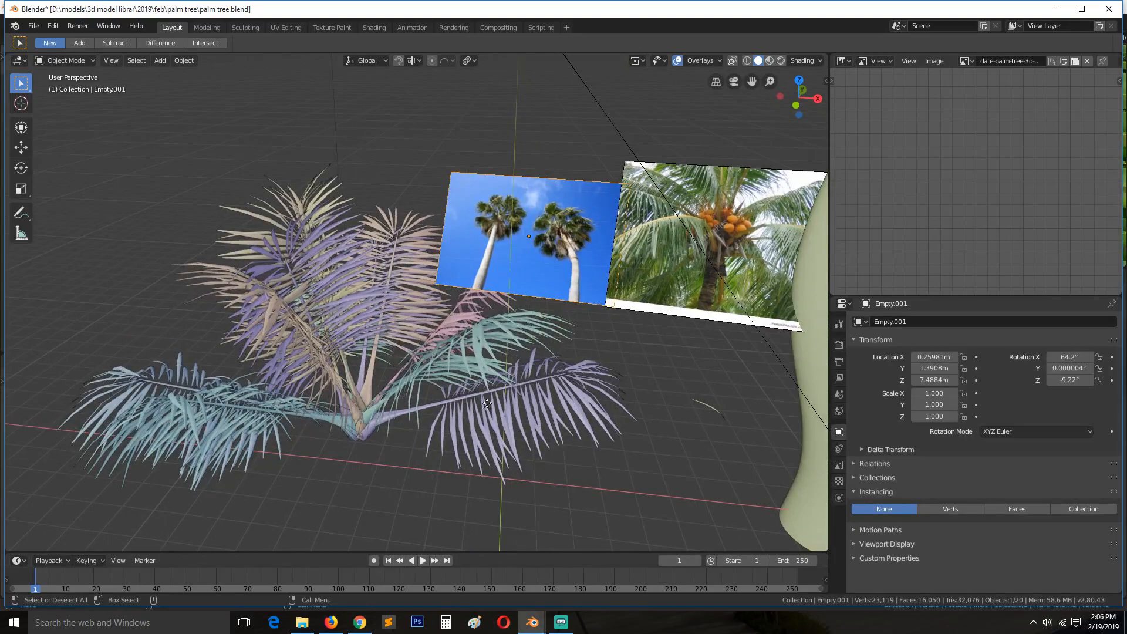
{"action": "scroll", "coordinate": [413, 348], "scroll_direction": "up", "scroll_amount": 4}
{"action": "middle_click_drag", "start_coordinate": [413, 348], "coordinate": [441, 411]}
{"action": "left_click", "coordinate": [456, 329]}
{"action": "scroll", "coordinate": [457, 327], "scroll_direction": "down", "scroll_amount": 2}
{"action": "key", "text": "Tab"}
{"action": "scroll", "coordinate": [435, 430], "scroll_direction": "up", "scroll_amount": 5}
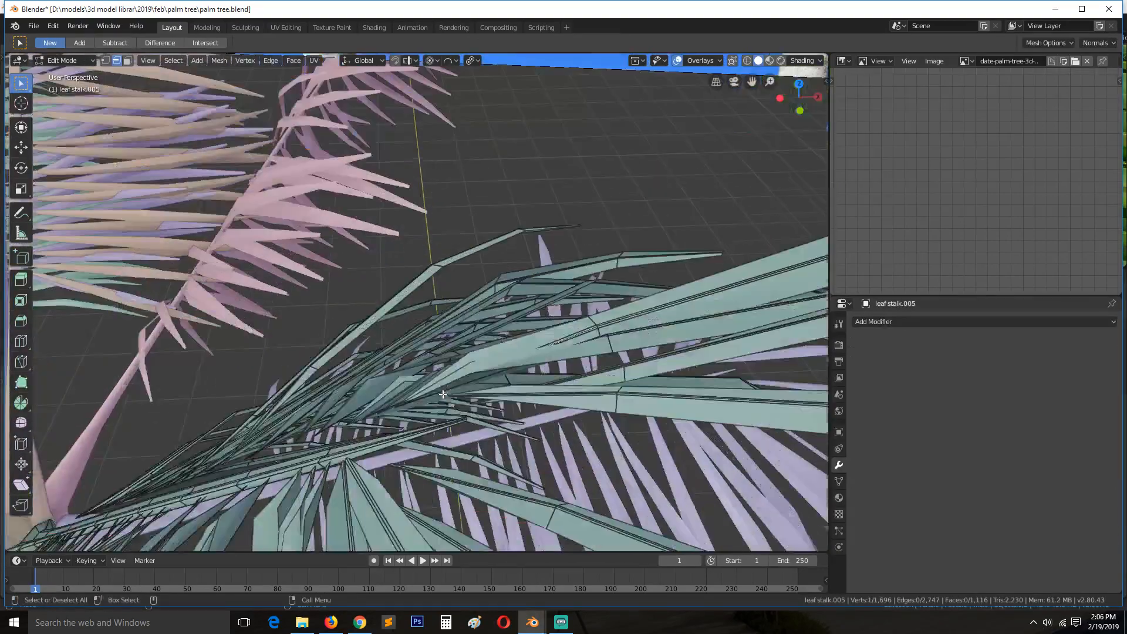
{"action": "scroll", "coordinate": [436, 431], "scroll_direction": "up", "scroll_amount": 5}
{"action": "left_click", "coordinate": [454, 270], "text": "ctrl"}
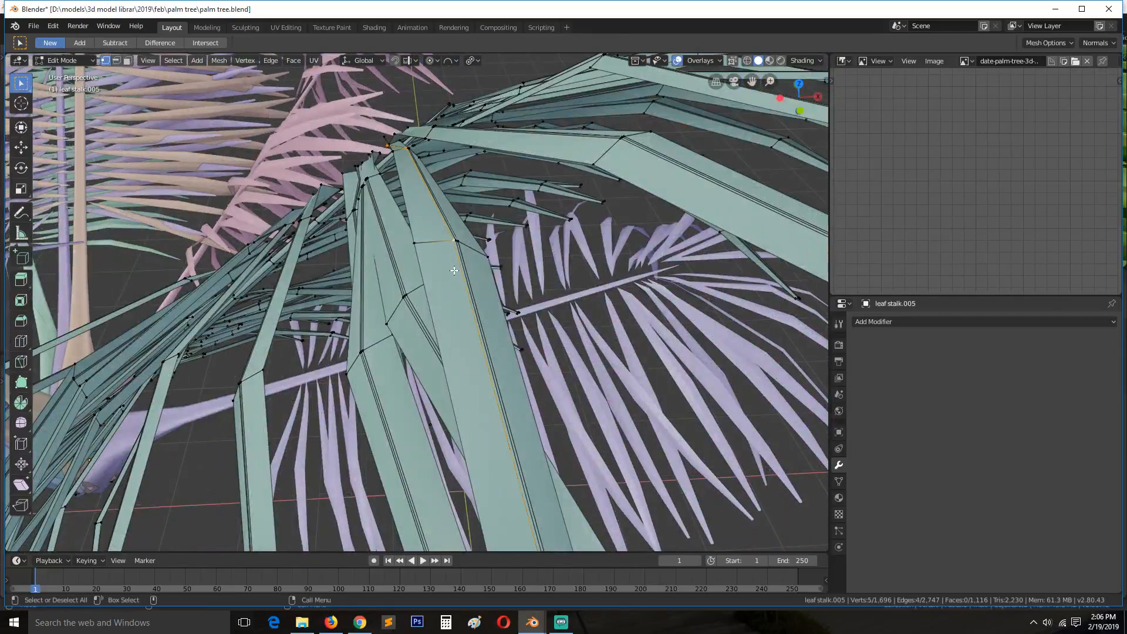
{"action": "key", "text": "ctrl+l"}
Step: Examine how the leaflets are arranged along the stalk of the teal palm leaf, down to its base
{"action": "scroll", "coordinate": [453, 270], "scroll_direction": "down", "scroll_amount": 10}
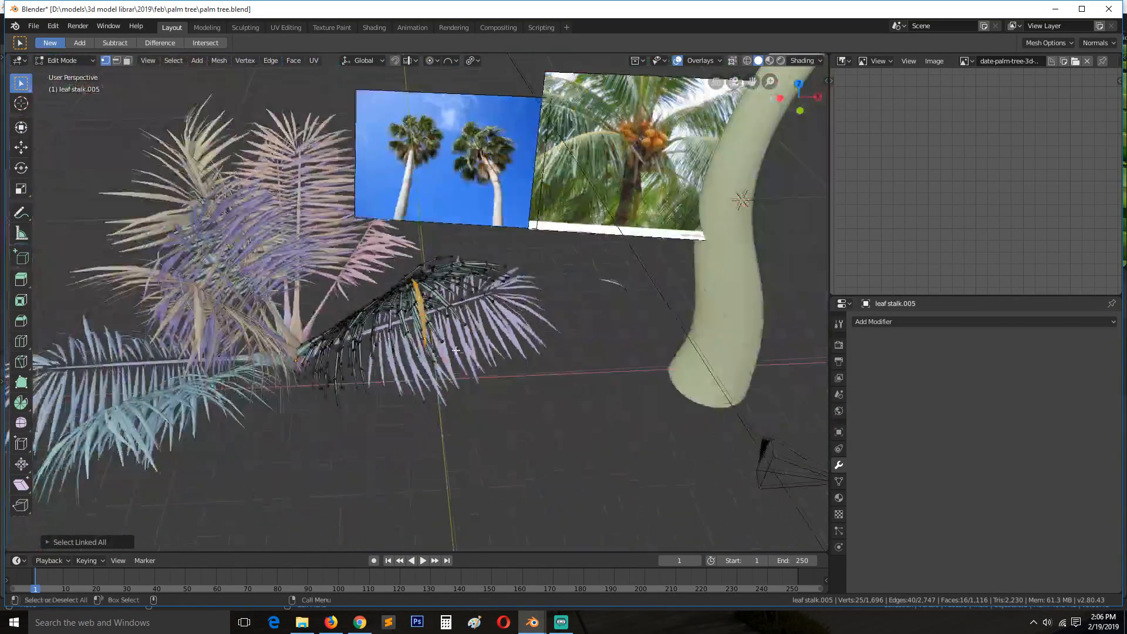
{"action": "scroll", "coordinate": [505, 299], "scroll_direction": "up", "scroll_amount": 4}
{"action": "middle_click_drag", "start_coordinate": [453, 270], "coordinate": [288, 282]}
{"action": "scroll", "coordinate": [353, 279], "scroll_direction": "up", "scroll_amount": 2}
{"action": "scroll", "coordinate": [353, 279], "scroll_direction": "up", "scroll_amount": 3}
{"action": "scroll", "coordinate": [397, 259], "scroll_direction": "down", "scroll_amount": 6}
{"action": "middle_click_drag", "start_coordinate": [407, 257], "coordinate": [344, 224]}
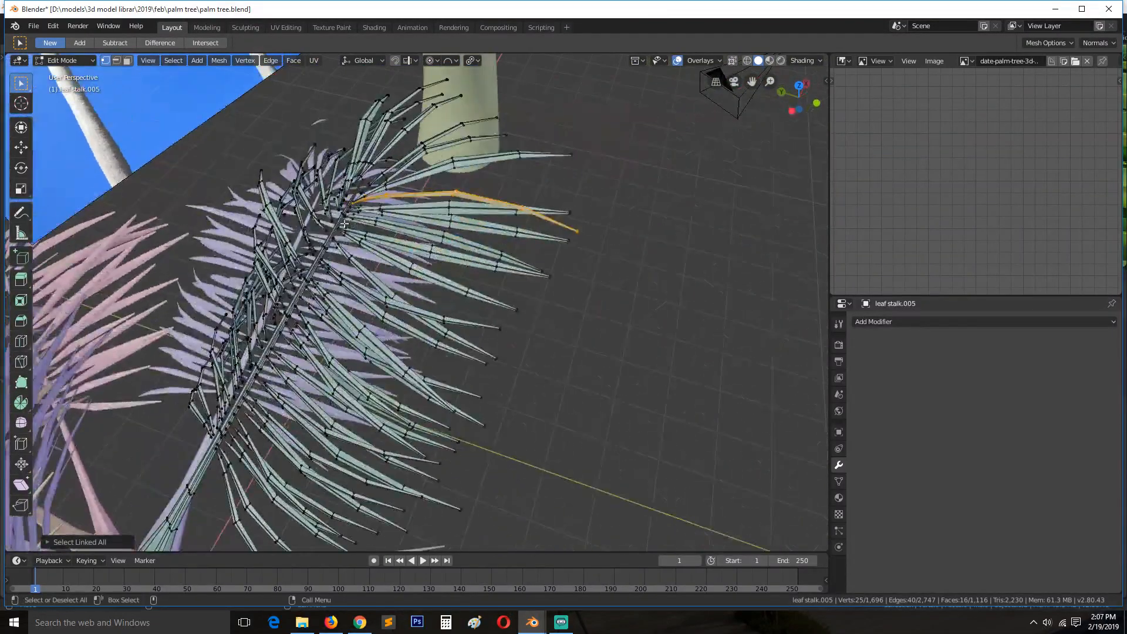
{"action": "scroll", "coordinate": [376, 285], "scroll_direction": "up", "scroll_amount": 5}
{"action": "scroll", "coordinate": [376, 286], "scroll_direction": "down", "scroll_amount": 5}
{"action": "middle_click_drag", "start_coordinate": [376, 285], "coordinate": [294, 287]}
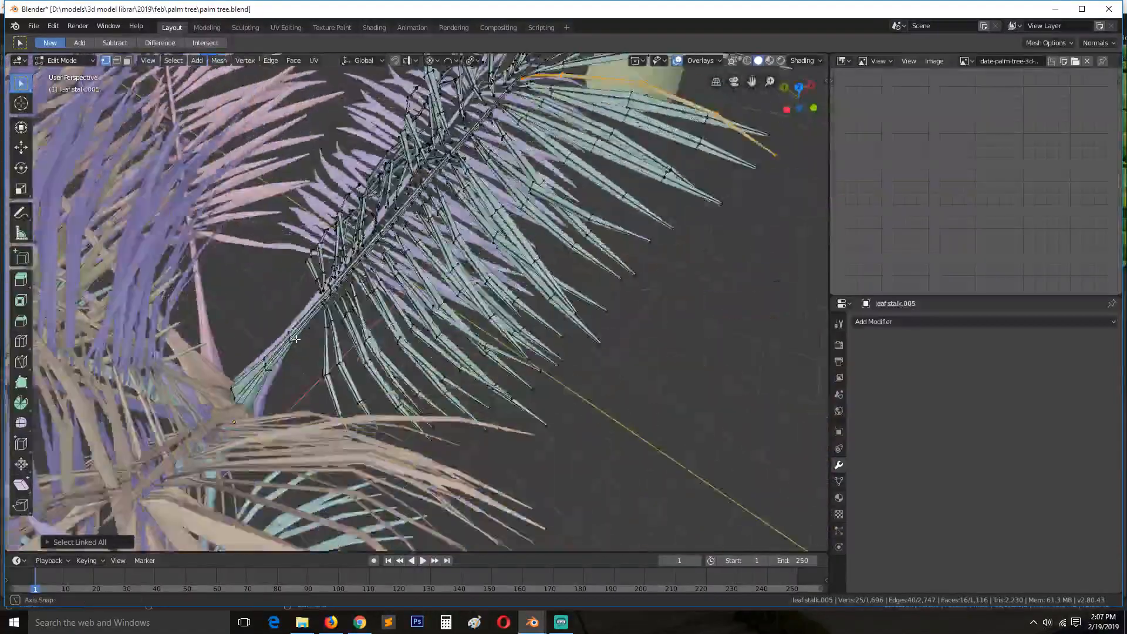
{"action": "scroll", "coordinate": [294, 287], "scroll_direction": "up", "scroll_amount": 2}
{"action": "middle_click_drag", "start_coordinate": [273, 336], "coordinate": [284, 235]}
Step: Return to Object Mode and try to move the whole teal palm leaf away from the cluster
{"action": "key", "text": "Tab"}
{"action": "left_click", "coordinate": [278, 259]}
{"action": "left_click", "coordinate": [282, 220]}
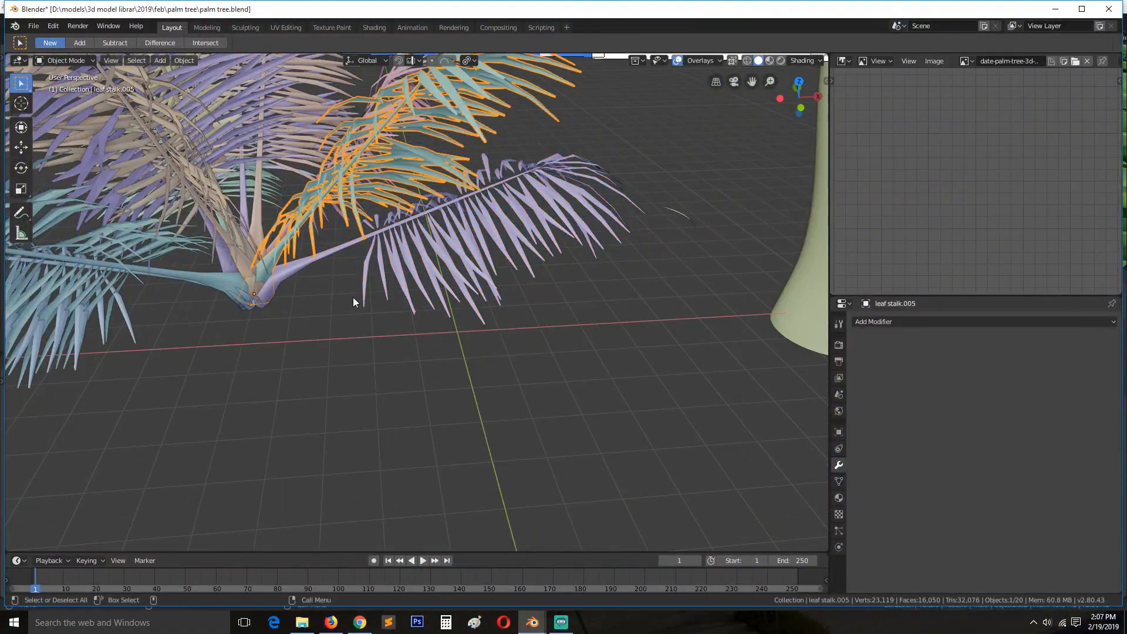
{"action": "scroll", "coordinate": [353, 302], "scroll_direction": "down", "scroll_amount": 2}
{"action": "key", "text": "g"}
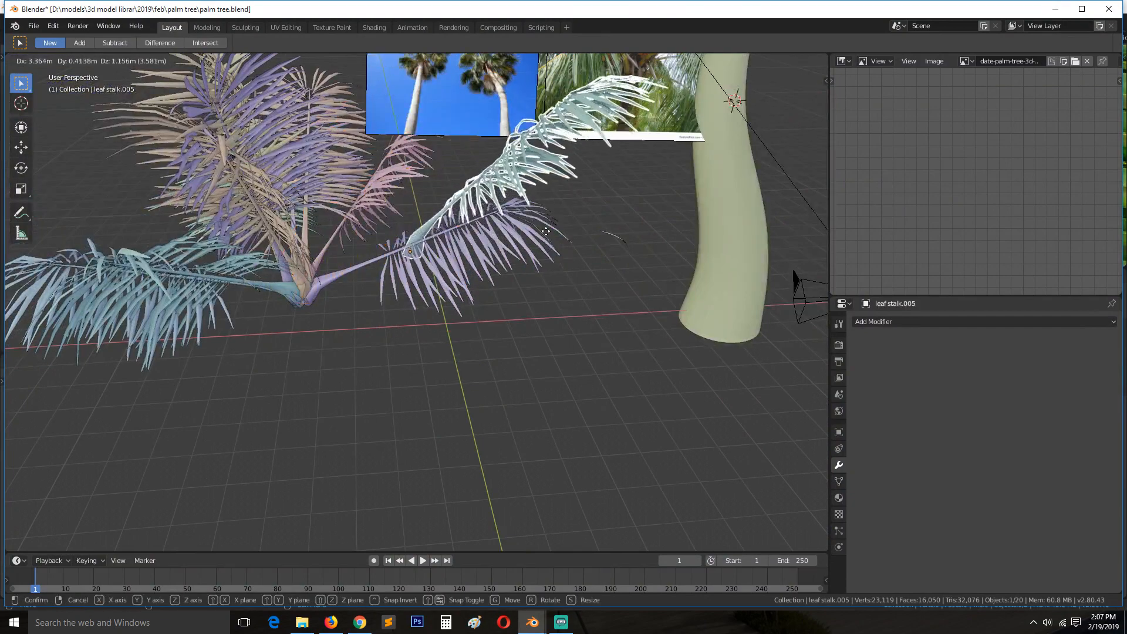
{"action": "right_click", "coordinate": [546, 231]}
Step: Select another leaf of the cluster and the curved trunk in turn to inspect the separate parts of the palm
{"action": "left_click", "coordinate": [344, 258]}
{"action": "middle_click_drag", "start_coordinate": [343, 258], "coordinate": [329, 294]}
{"action": "left_click", "coordinate": [306, 315]}
{"action": "middle_click_drag", "start_coordinate": [458, 238], "coordinate": [537, 185]}
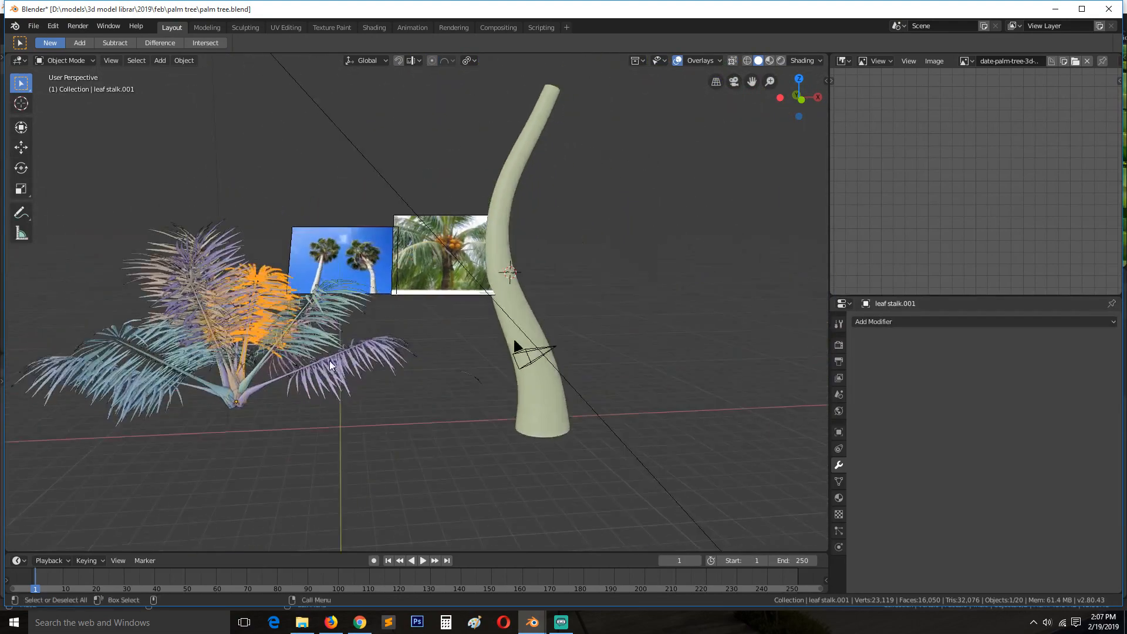
{"action": "left_click", "coordinate": [537, 149]}
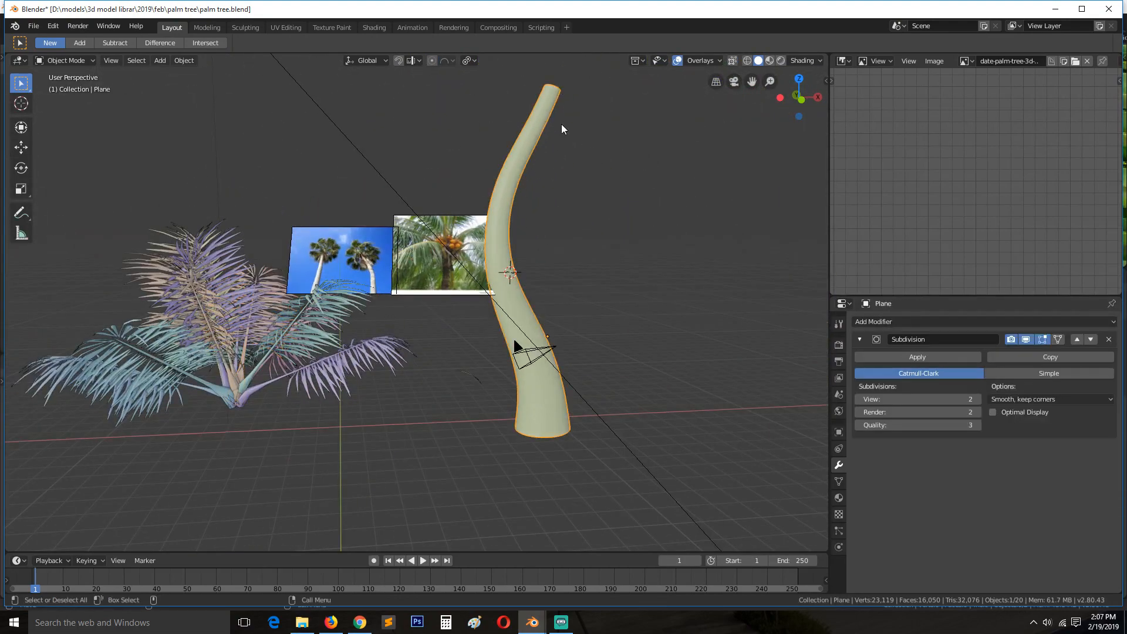
{"action": "scroll", "coordinate": [350, 299], "scroll_direction": "down", "scroll_amount": 2}
{"action": "scroll", "coordinate": [316, 304], "scroll_direction": "up", "scroll_amount": 5}
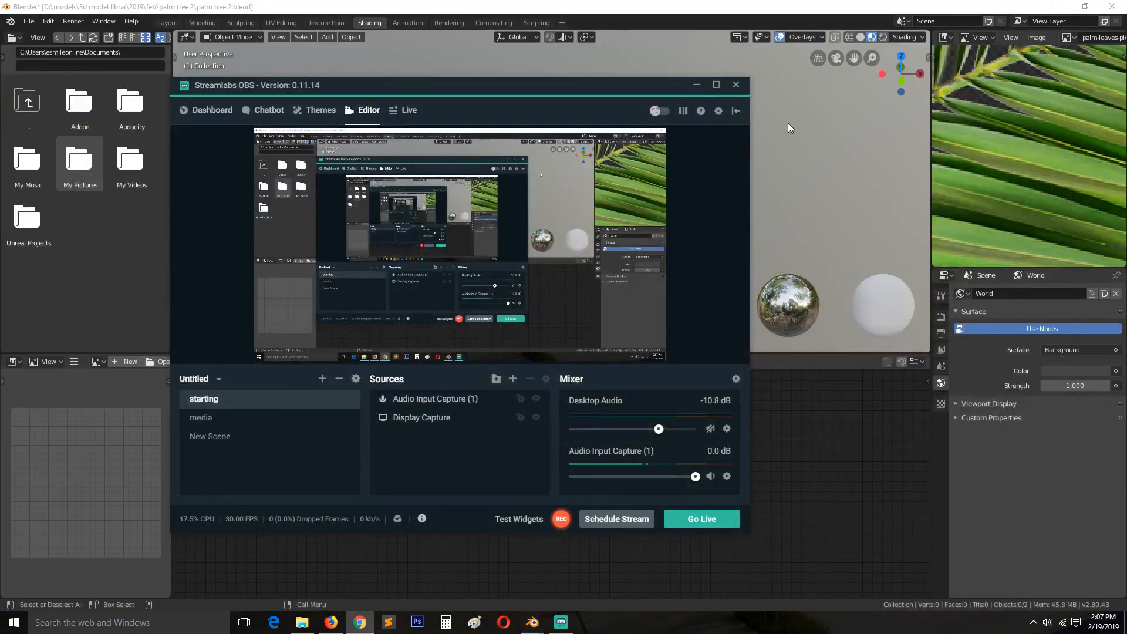
Step: Switch to the Blender window with the palm tree 2 file and show its Layout workspace
{"action": "left_click", "coordinate": [788, 122]}
{"action": "scroll", "coordinate": [354, 139], "scroll_direction": "down", "scroll_amount": 1}
{"action": "left_click", "coordinate": [168, 23]}
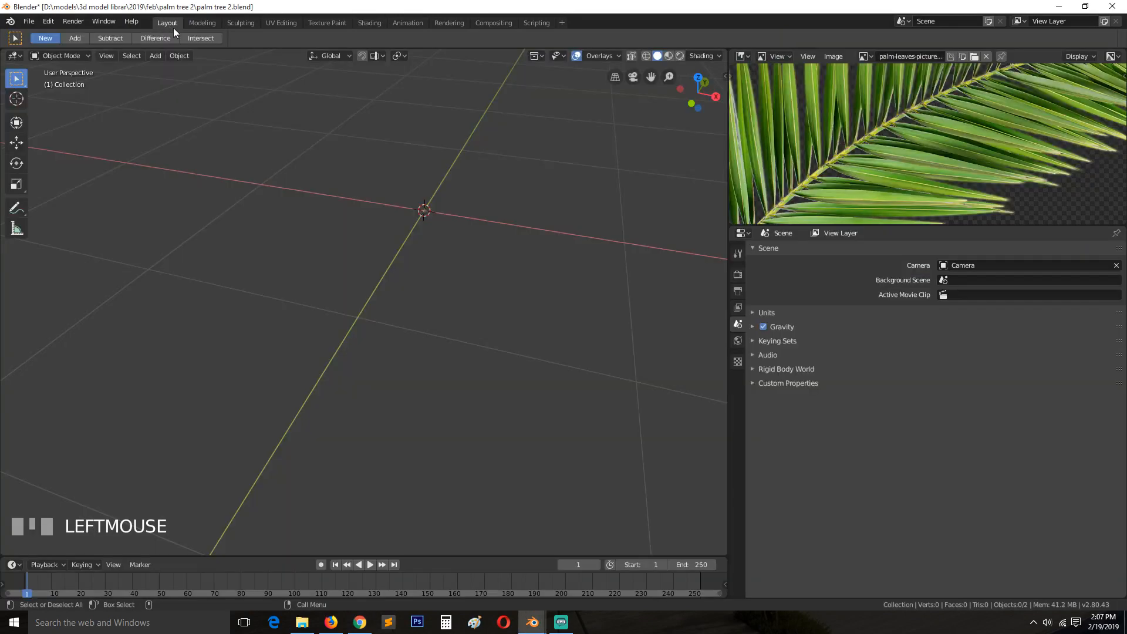
{"action": "scroll", "coordinate": [382, 202], "scroll_direction": "down", "scroll_amount": 1}
{"action": "key", "text": "grave"}
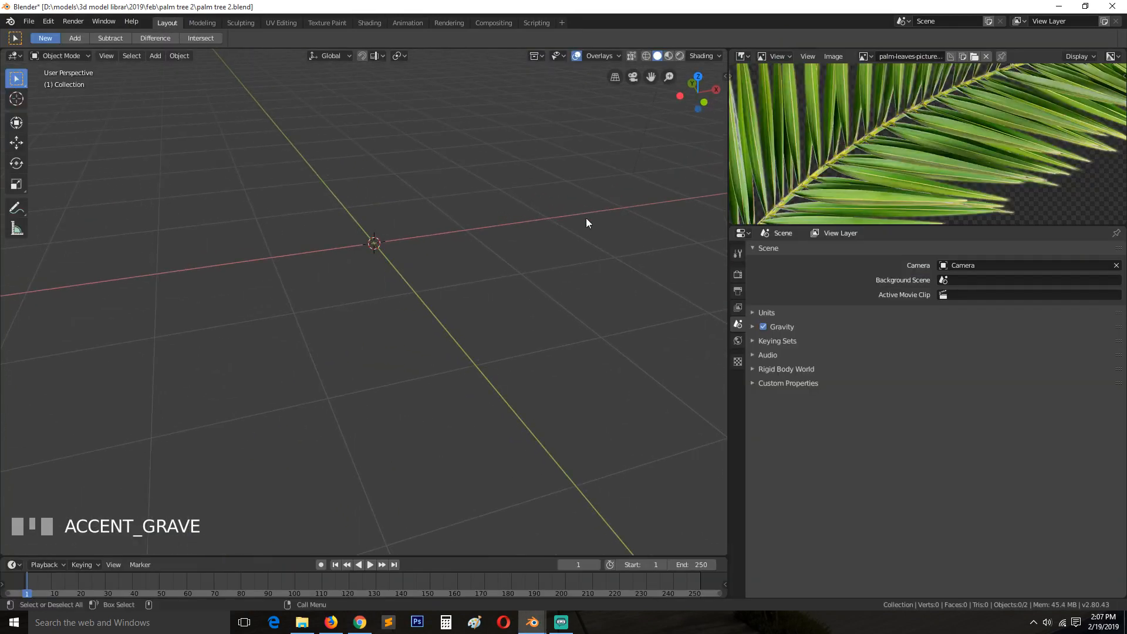
Step: Inspect the palm-leaves picture in the Image Editor, framing the whole frond
{"action": "scroll", "coordinate": [817, 166], "scroll_direction": "down", "scroll_amount": 4}
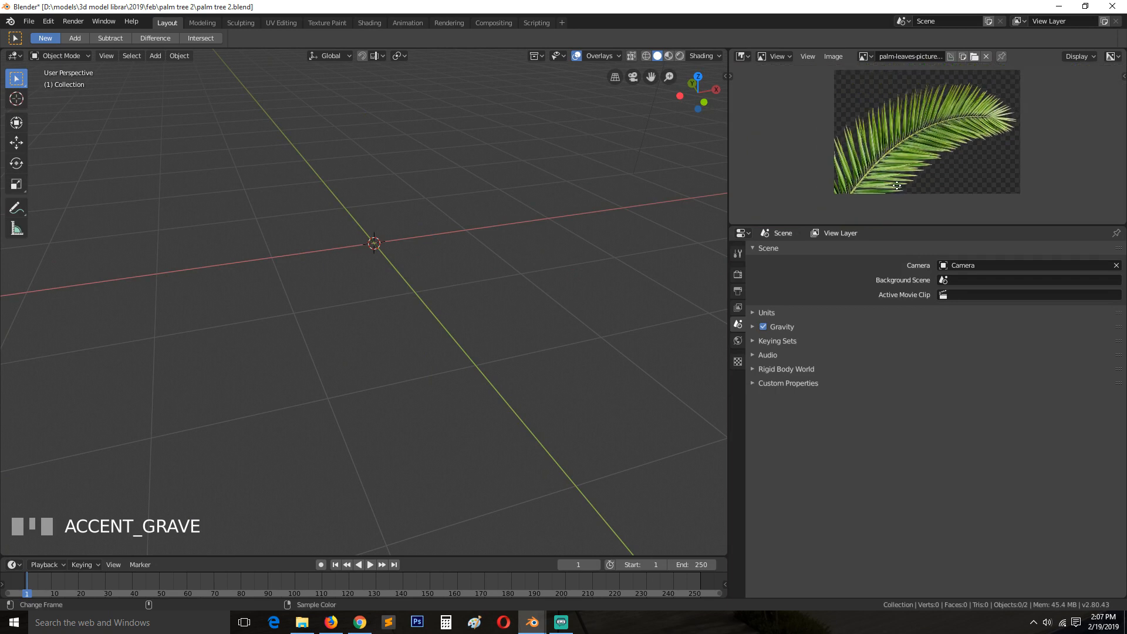
{"action": "scroll", "coordinate": [886, 175], "scroll_direction": "up", "scroll_amount": 5}
{"action": "middle_click_drag", "start_coordinate": [897, 185], "coordinate": [936, 191]}
{"action": "scroll", "coordinate": [827, 158], "scroll_direction": "down", "scroll_amount": 3}
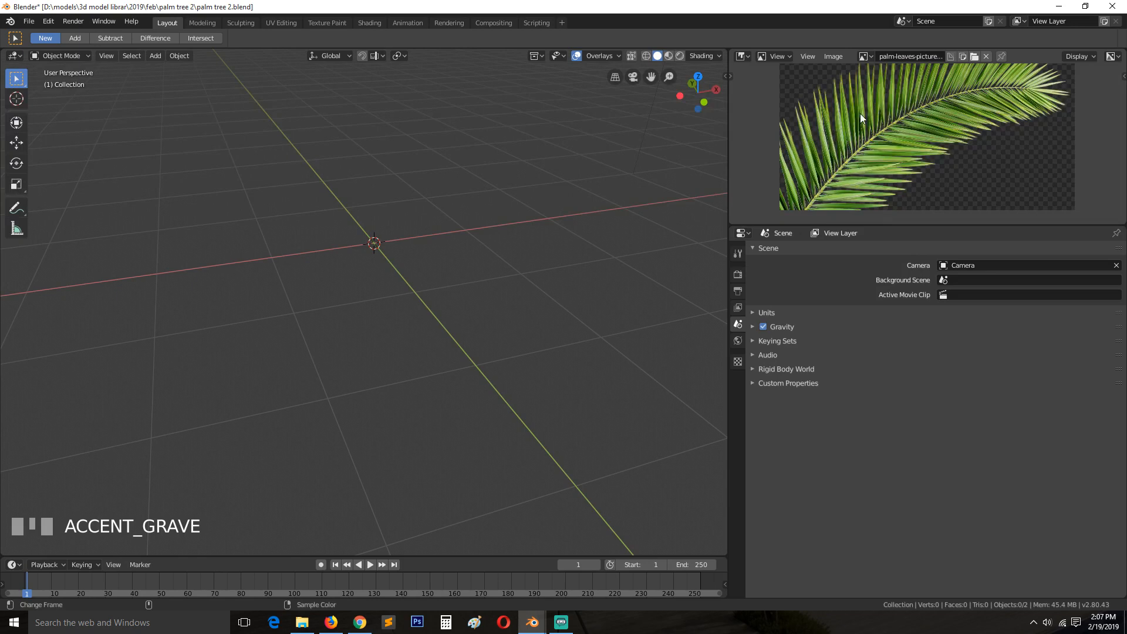
Step: Show the whole palm tree image in the Image Editor, then return to the palm-leaves picture
{"action": "left_click", "coordinate": [865, 56]}
{"action": "left_click", "coordinate": [887, 75]}
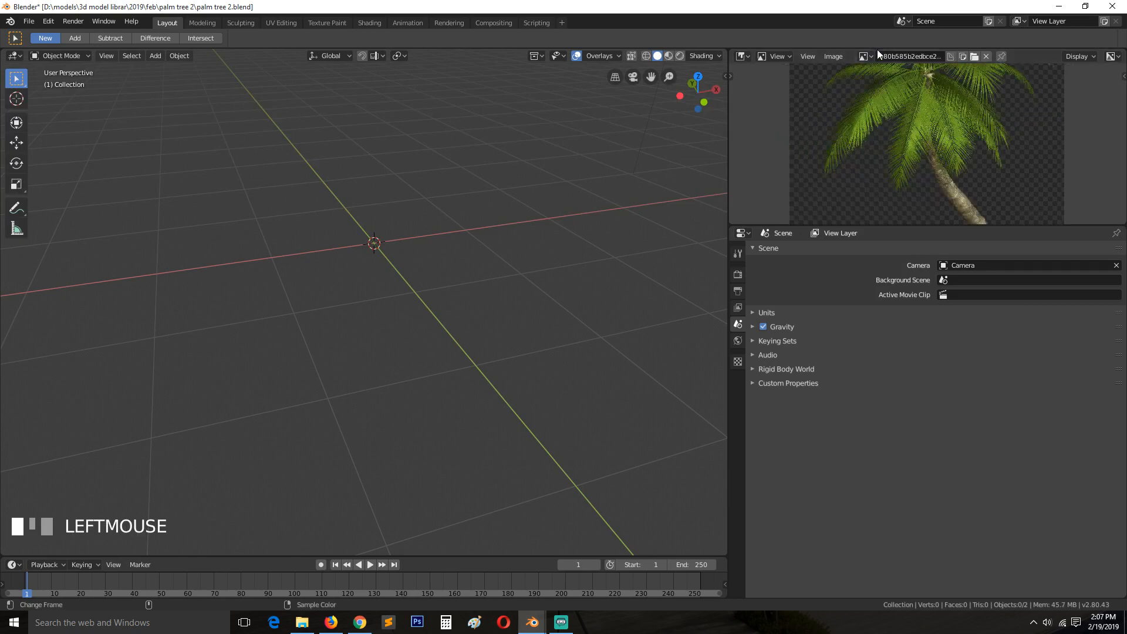
{"action": "left_click", "coordinate": [866, 56]}
{"action": "left_click", "coordinate": [894, 95]}
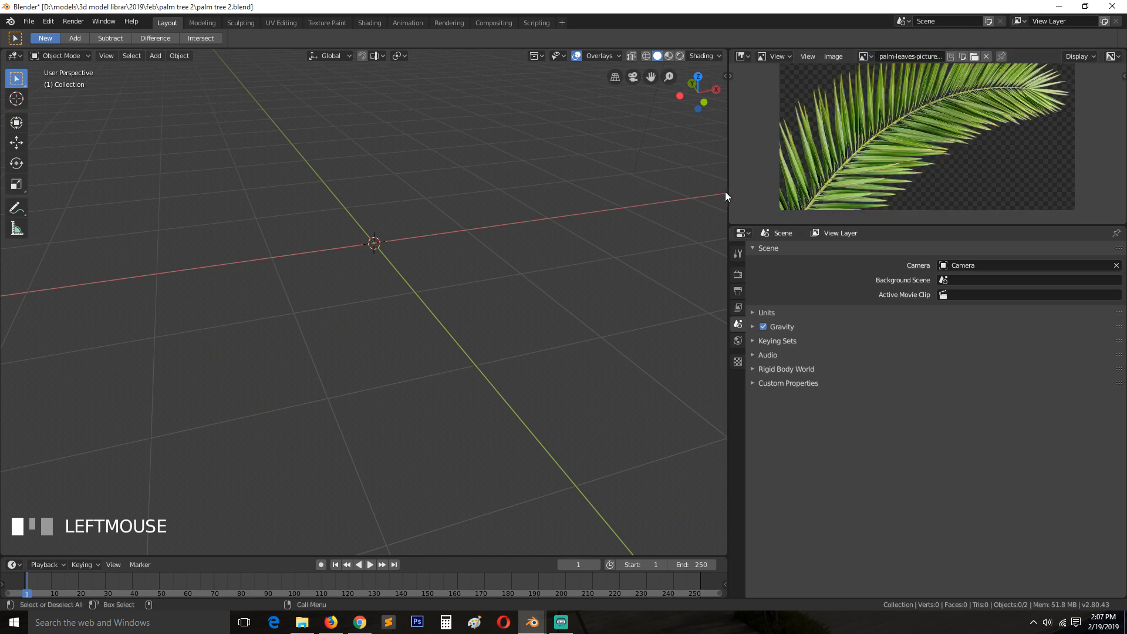
Step: Add a mesh plane at the scene origin while working in the top orthographic view
{"action": "key", "text": "KP_7"}
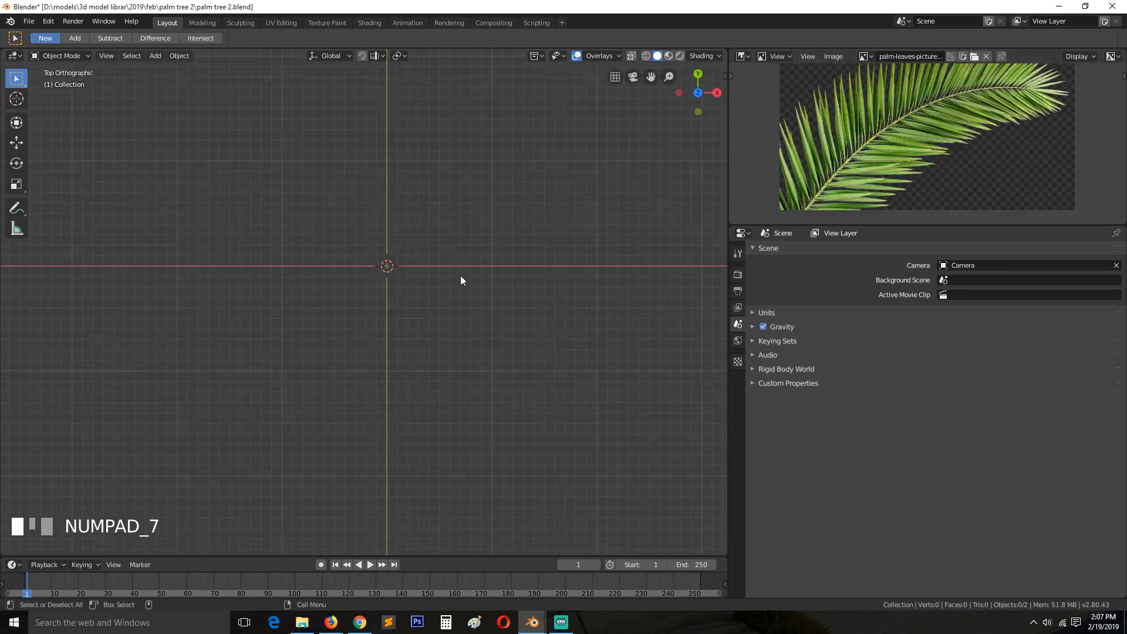
{"action": "scroll", "coordinate": [461, 276], "scroll_direction": "down", "scroll_amount": 2}
{"action": "scroll", "coordinate": [459, 275], "scroll_direction": "up", "scroll_amount": 5}
{"action": "middle_click_drag", "start_coordinate": [413, 240], "coordinate": [374, 283], "text": "shift"}
{"action": "key", "text": "shift+a"}
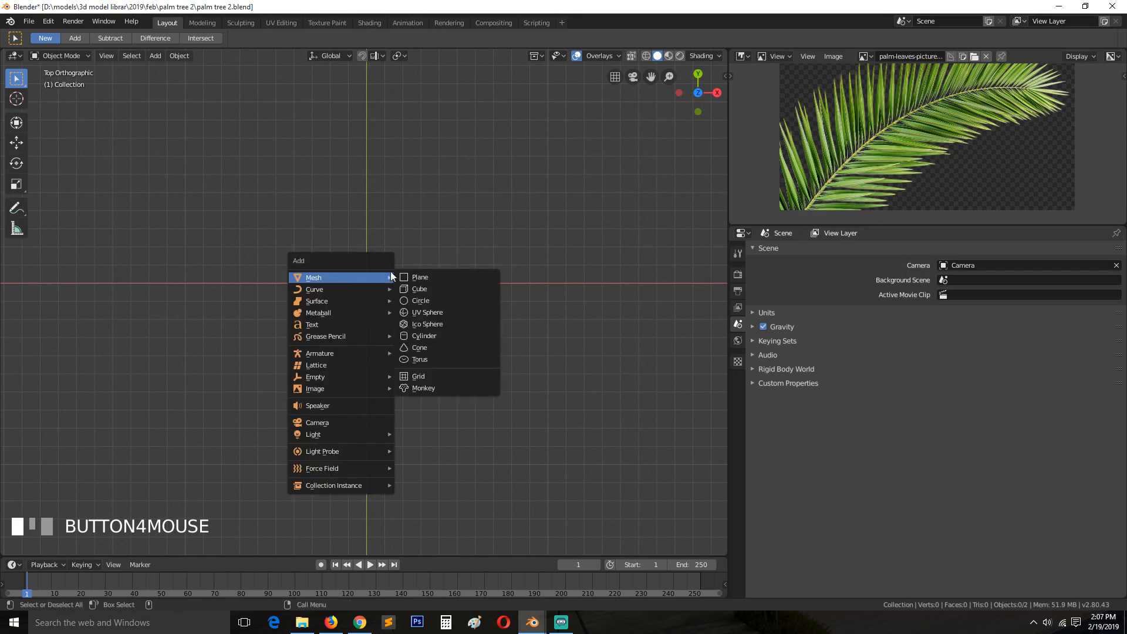
{"action": "left_click", "coordinate": [415, 275]}
Step: Narrow the plane into a thin strip by scaling it along X to about 0.042
{"action": "key", "text": "s"}
{"action": "key", "text": "x"}
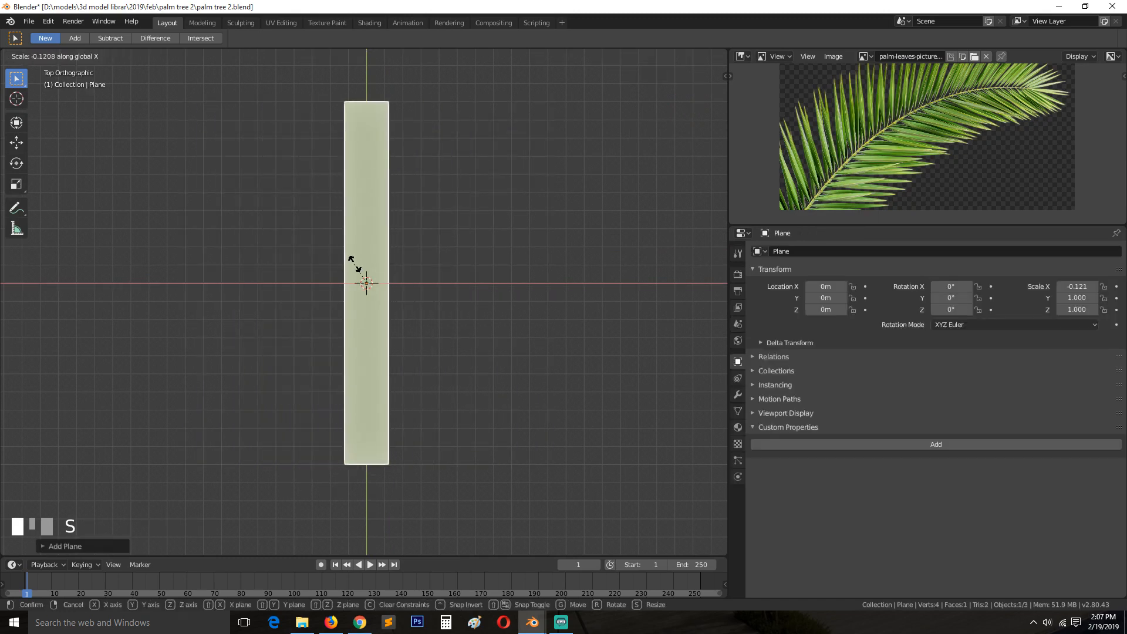
{"action": "left_click", "coordinate": [388, 283]}
{"action": "key", "text": "s"}
{"action": "key", "text": "x"}
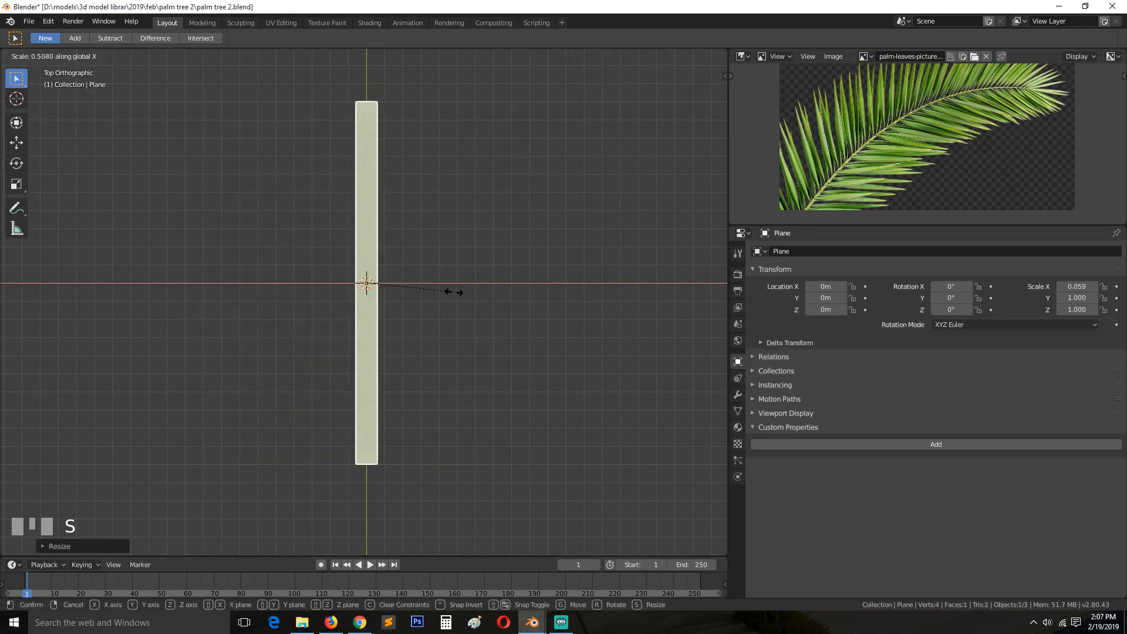
{"action": "left_click", "coordinate": [429, 292]}
{"action": "middle_click_drag", "start_coordinate": [430, 293], "coordinate": [447, 308], "text": "shift"}
Step: Apply the scale of the narrow strip in Object Mode
{"action": "key", "text": "Tab"}
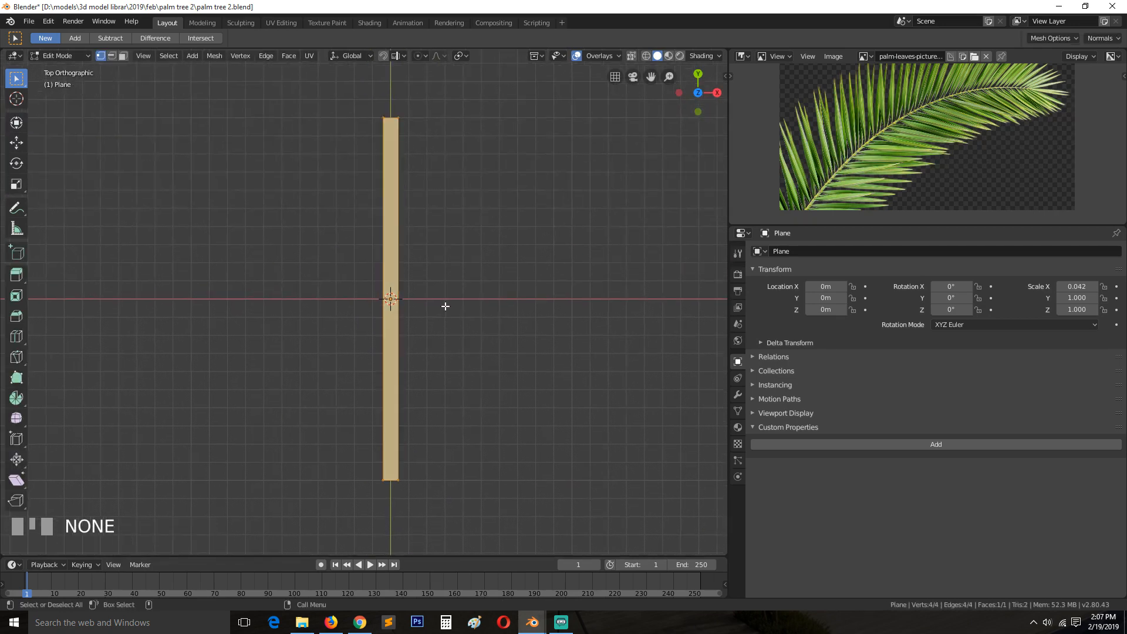
{"action": "key", "text": "Tab"}
{"action": "key", "text": "ctrl+a"}
{"action": "left_click", "coordinate": [445, 304]}
Step: In Edit Mode, add five evenly spaced loop cuts across the strip's length without sliding them
{"action": "key", "text": "Tab"}
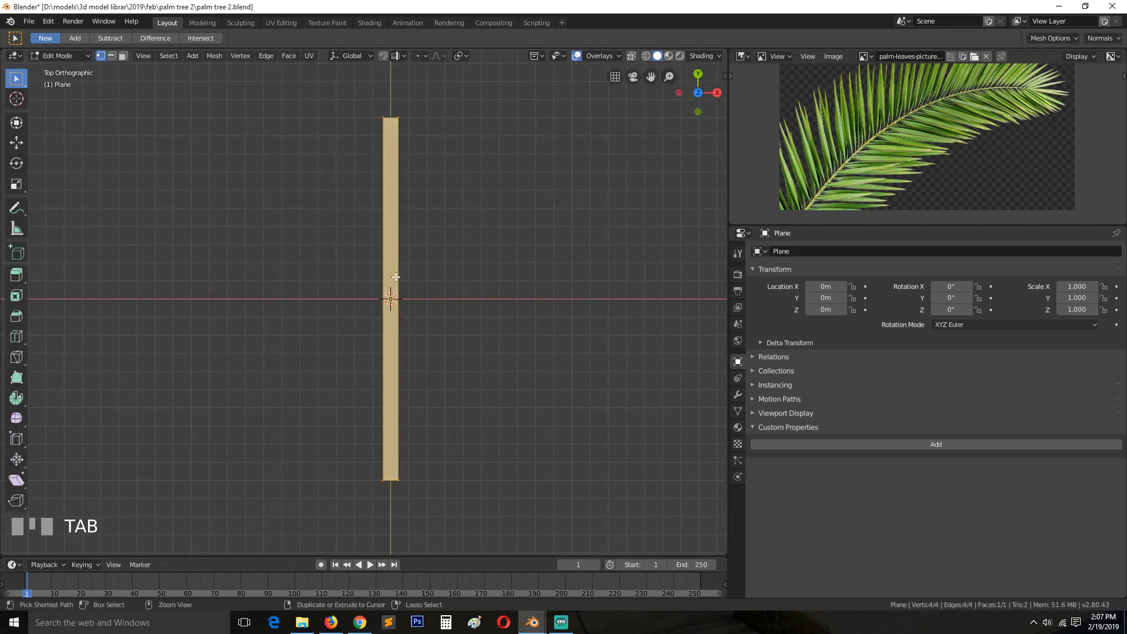
{"action": "key", "text": "ctrl+r"}
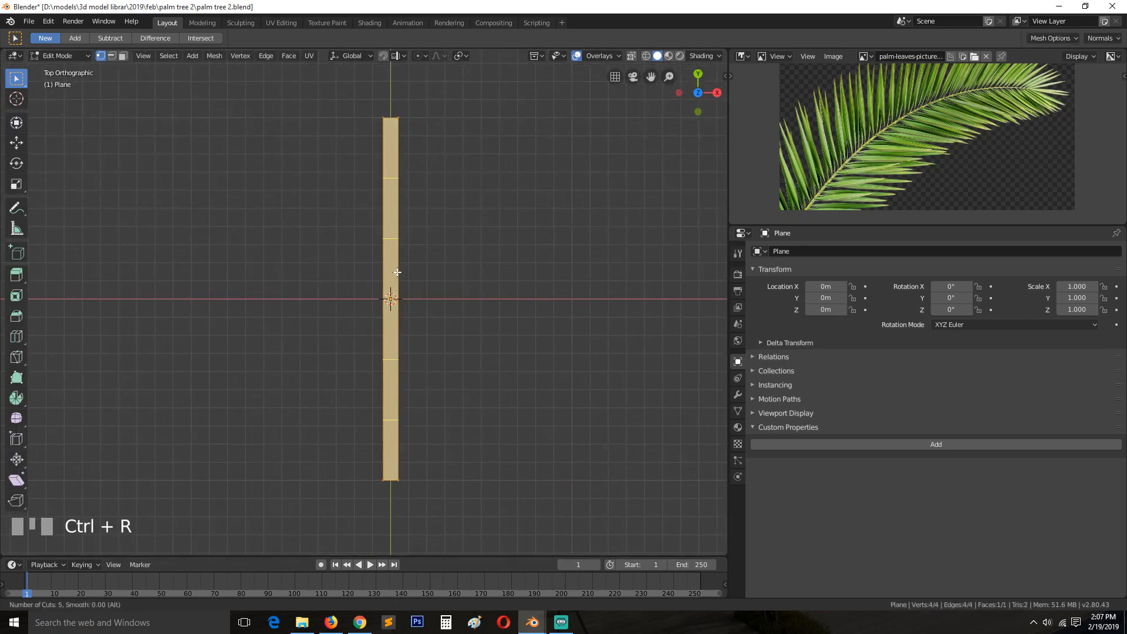
{"action": "left_click", "coordinate": [398, 271]}
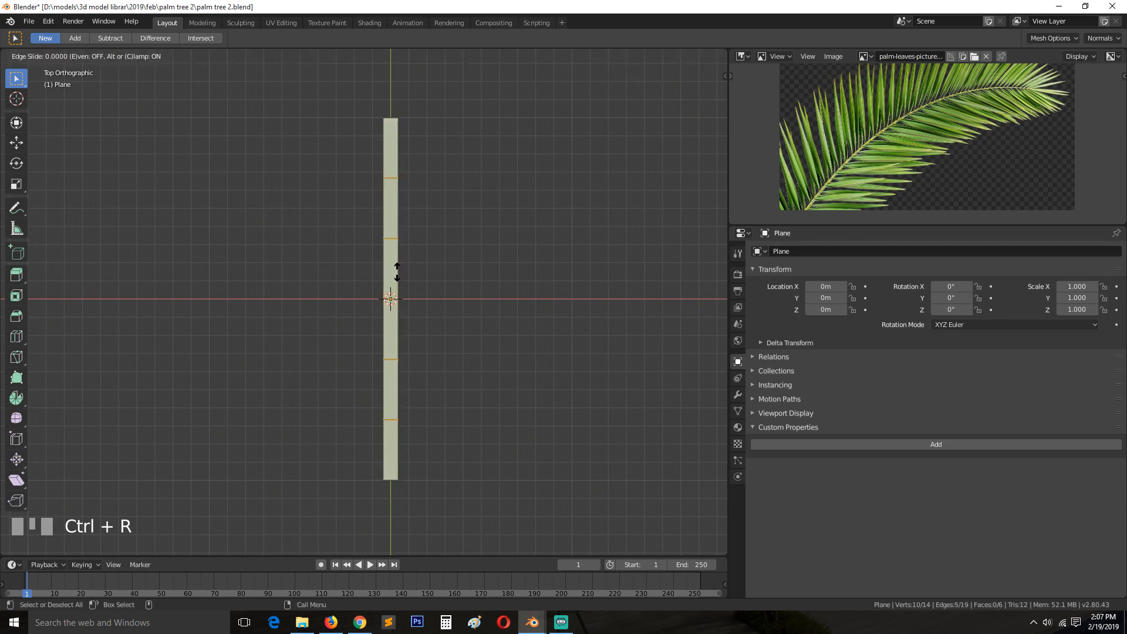
{"action": "right_click", "coordinate": [421, 167]}
{"action": "left_click", "coordinate": [376, 112]}
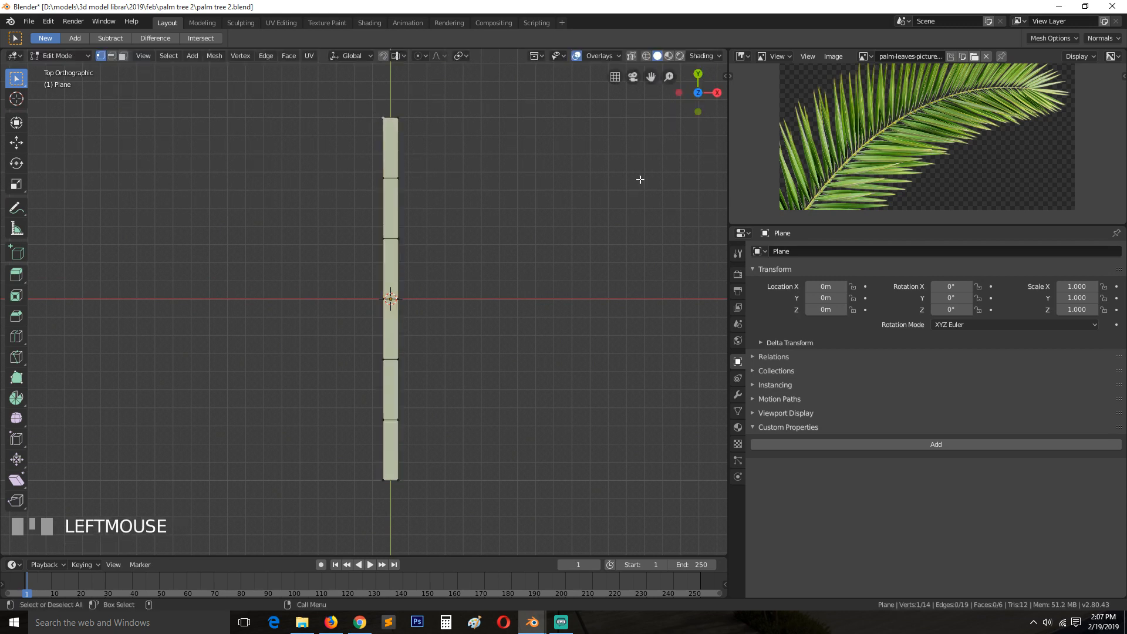
{"action": "scroll", "coordinate": [952, 185], "scroll_direction": "up", "scroll_amount": 3}
{"action": "scroll", "coordinate": [769, 126], "scroll_direction": "up", "scroll_amount": 2}
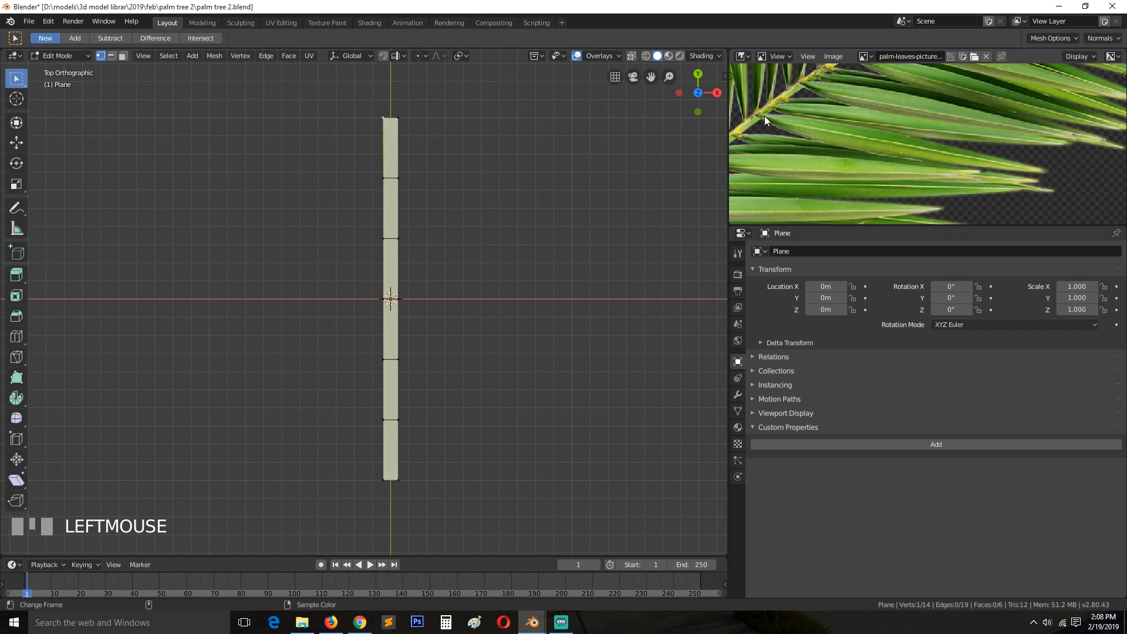
{"action": "left_click", "coordinate": [408, 118], "text": "shift"}
{"action": "left_click", "coordinate": [380, 480], "text": "shift"}
{"action": "left_click", "coordinate": [398, 480], "text": "shift"}
{"action": "key", "text": "s"}
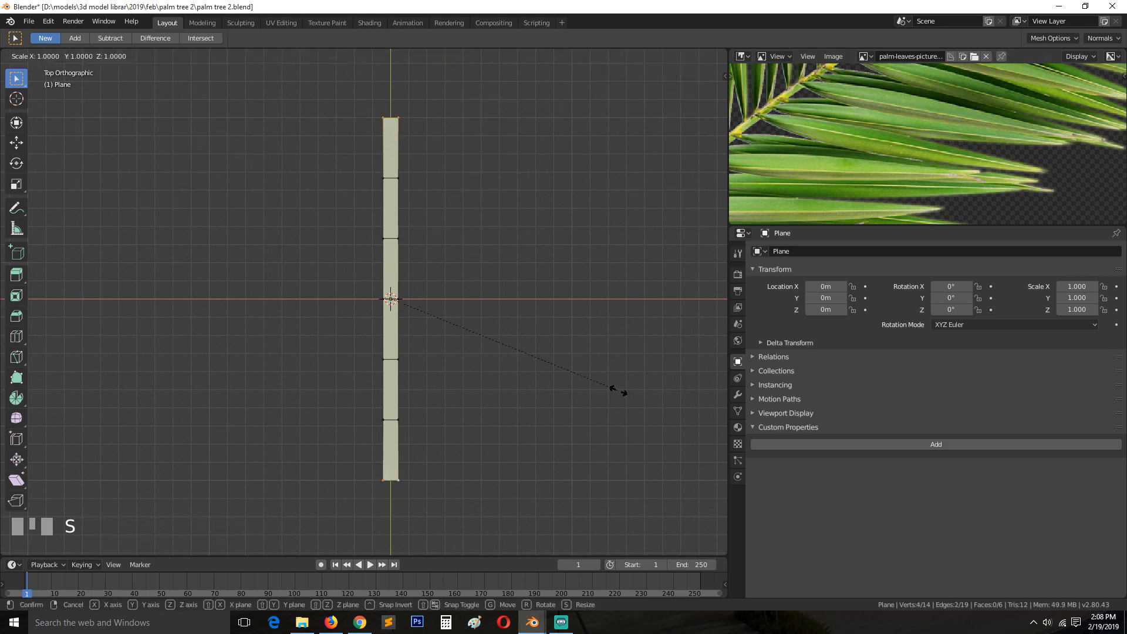
{"action": "right_click", "coordinate": [519, 342]}
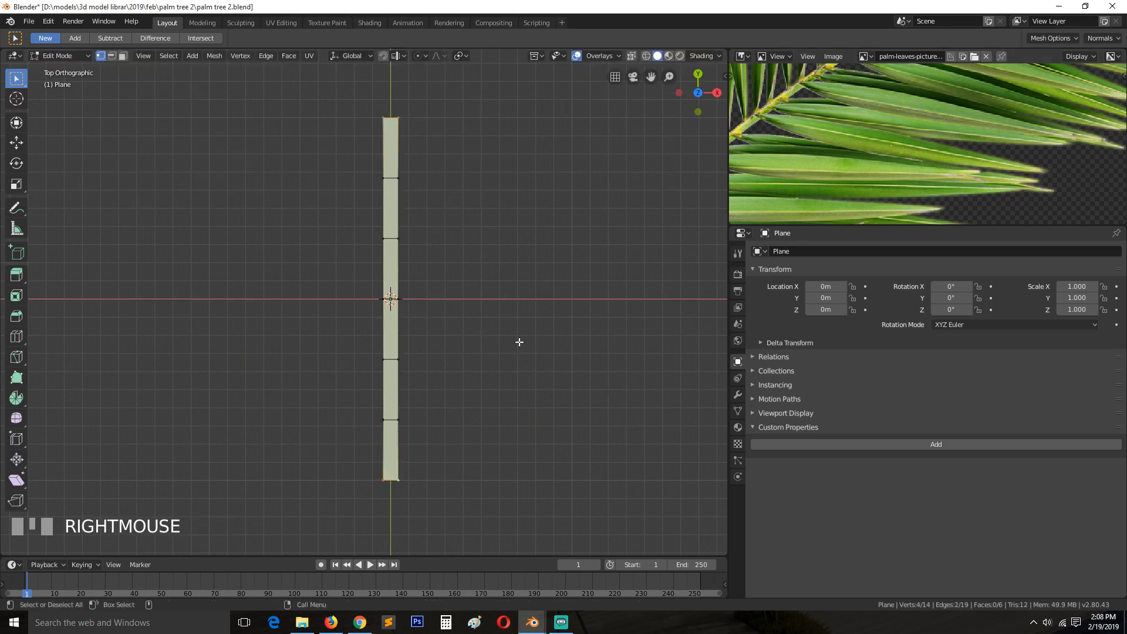
Step: Enable proportional editing and scale the strip's four end vertices along X so both ends taper almost to points
{"action": "left_click", "coordinate": [417, 56]}
{"action": "left_click", "coordinate": [430, 98]}
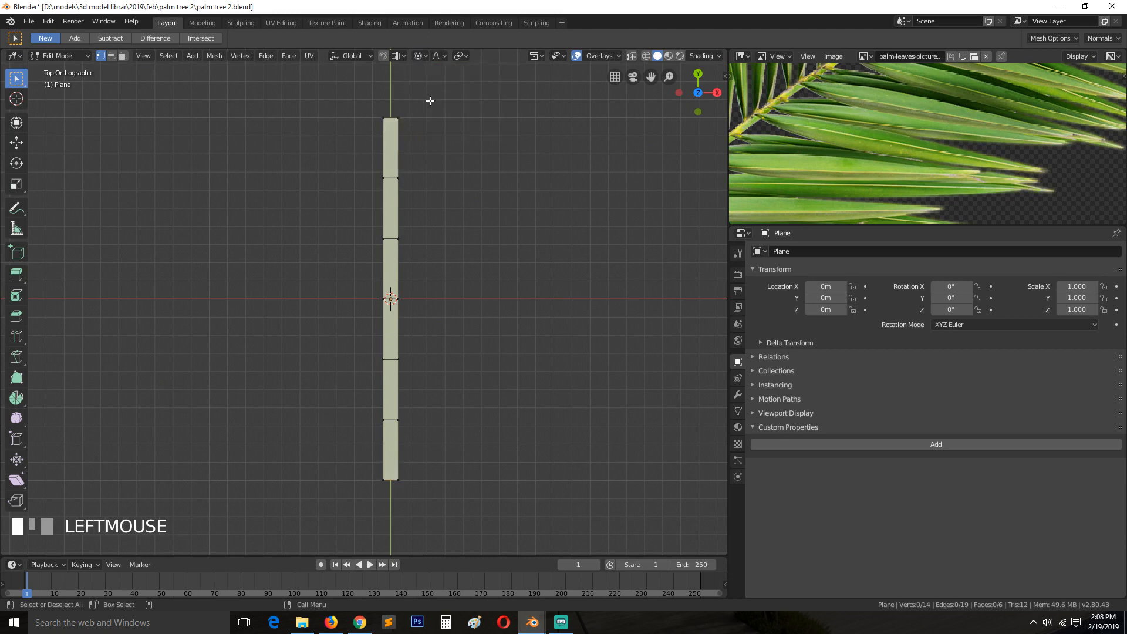
{"action": "left_click", "coordinate": [384, 118]}
{"action": "left_click", "coordinate": [399, 118], "text": "shift"}
{"action": "left_click", "coordinate": [383, 480], "text": "shift"}
{"action": "left_click", "coordinate": [399, 480], "text": "shift"}
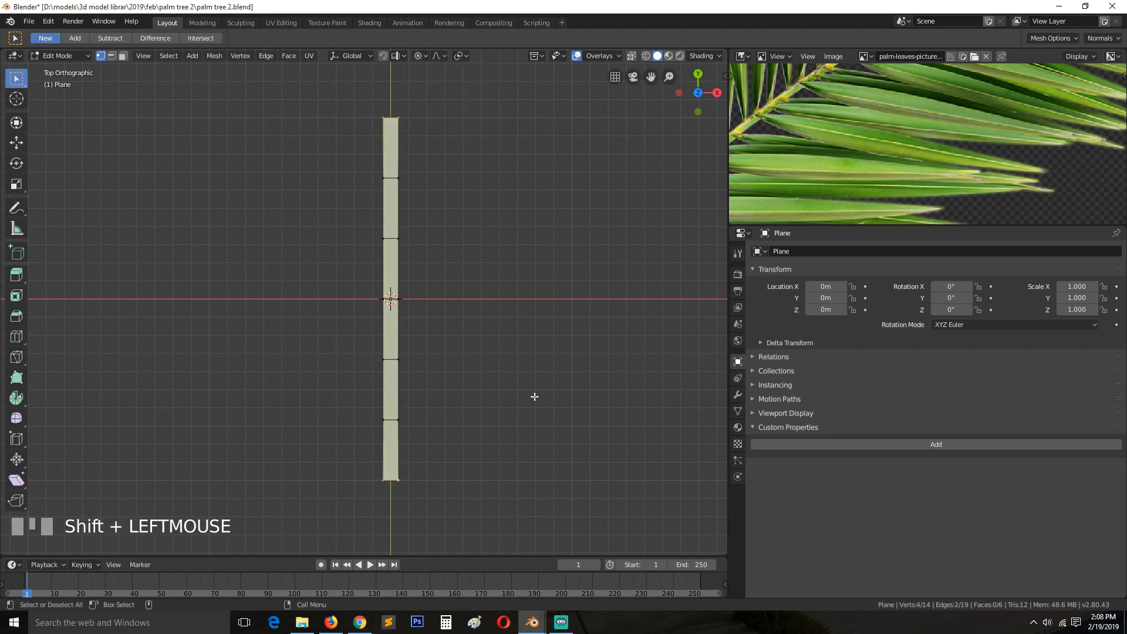
{"action": "key", "text": "s"}
{"action": "scroll", "coordinate": [501, 330], "scroll_direction": "up", "scroll_amount": 8}
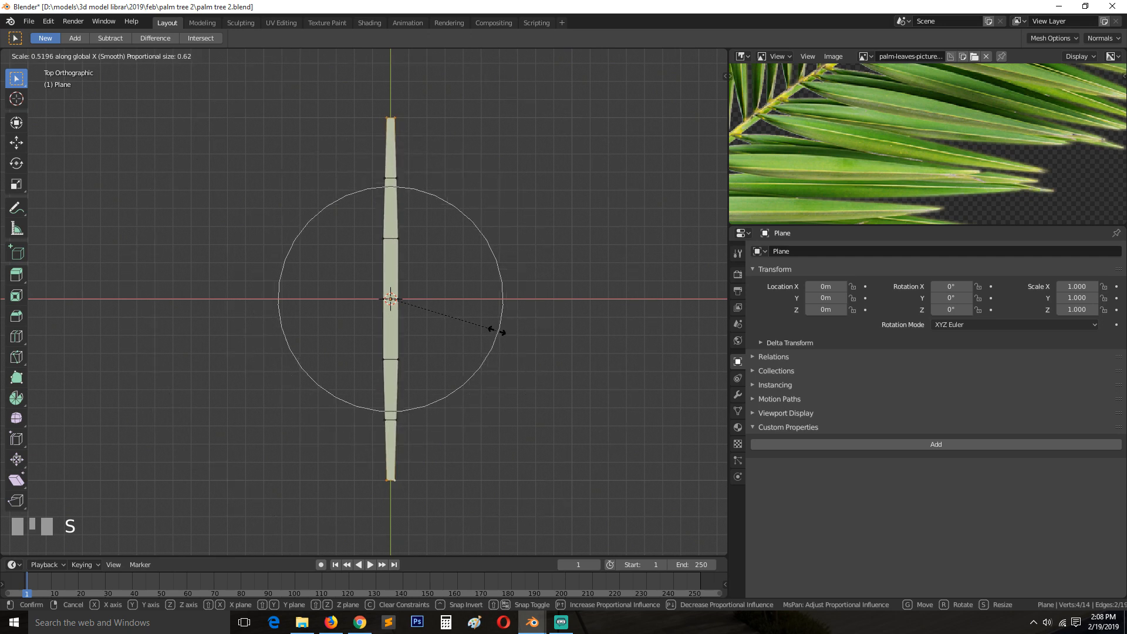
{"action": "left_click", "coordinate": [420, 299]}
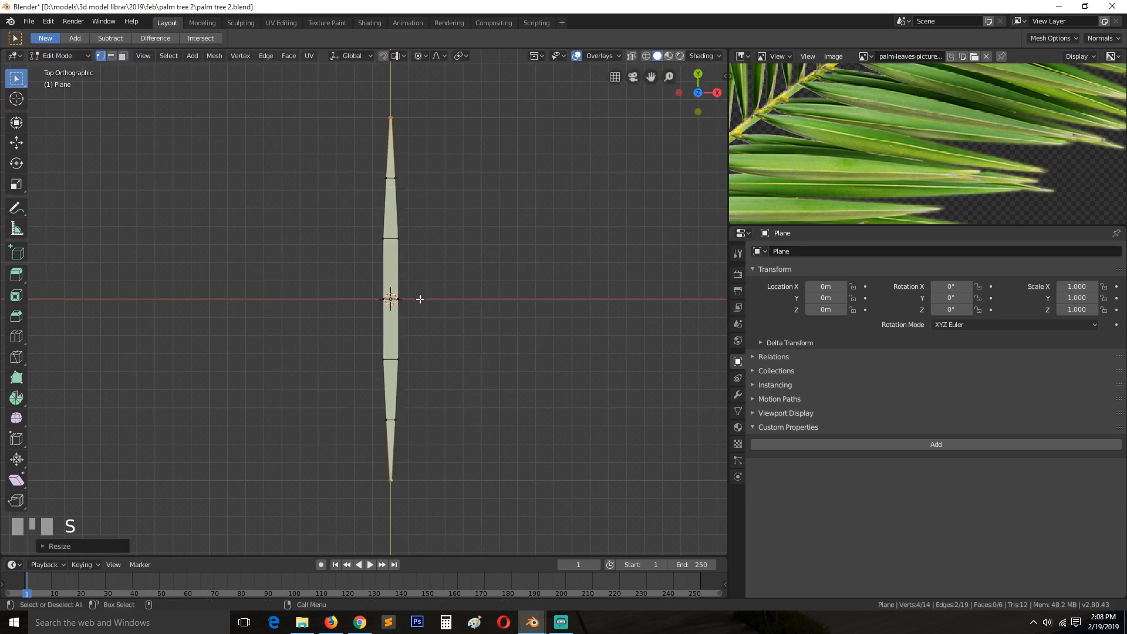
Step: Return to Object Mode and raise the leaf strip about 0.112 m along Z
{"action": "key", "text": "Tab"}
{"action": "middle_click_drag", "start_coordinate": [488, 392], "coordinate": [548, 329]}
{"action": "scroll", "coordinate": [547, 328], "scroll_direction": "up", "scroll_amount": 3}
{"action": "scroll", "coordinate": [529, 352], "scroll_direction": "down", "scroll_amount": 5}
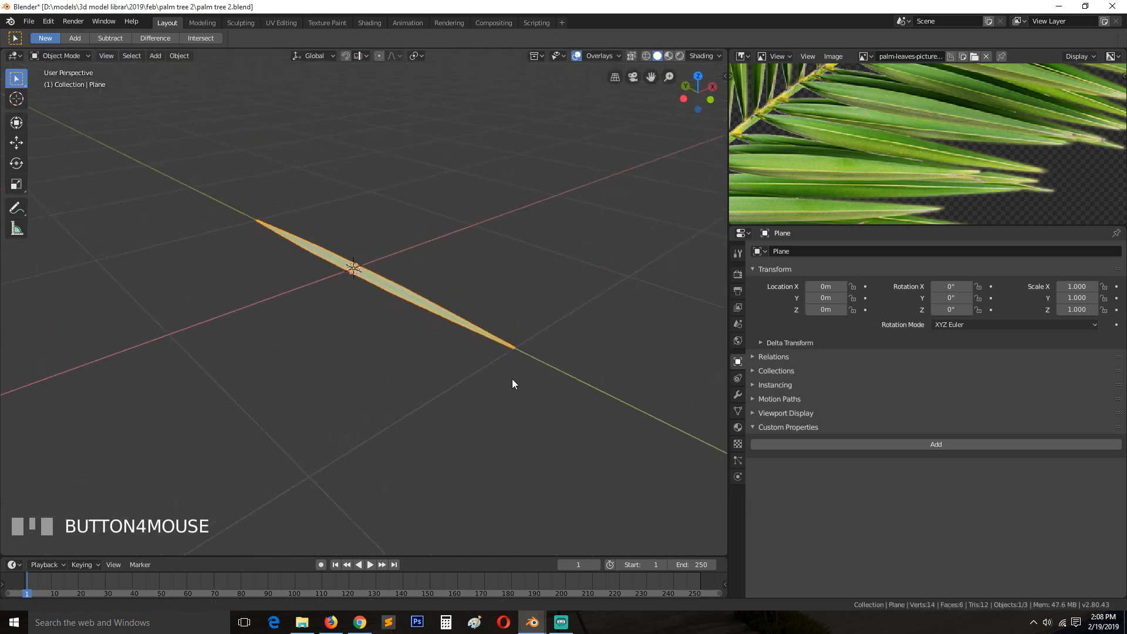
{"action": "key", "text": "g"}
{"action": "key", "text": "z"}
{"action": "left_click", "coordinate": [506, 365]}
{"action": "scroll", "coordinate": [508, 350], "scroll_direction": "up", "scroll_amount": 4}
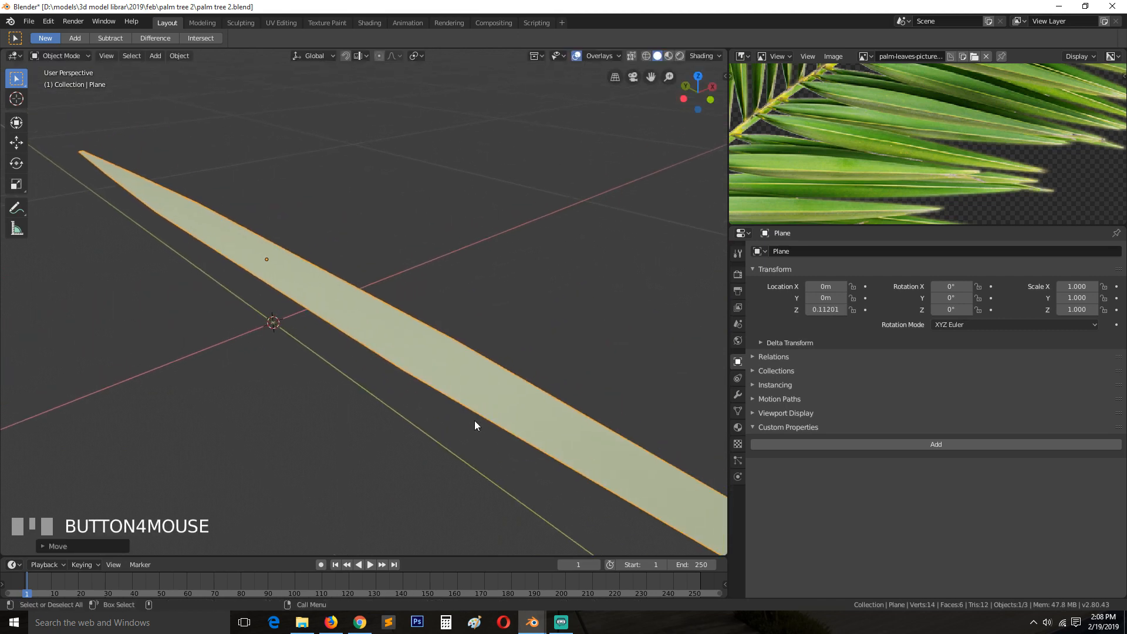
Step: In Edit Mode, add one centred loop cut running lengthwise along the leaf strip
{"action": "key", "text": "Tab"}
{"action": "key", "text": "shift+grave"}
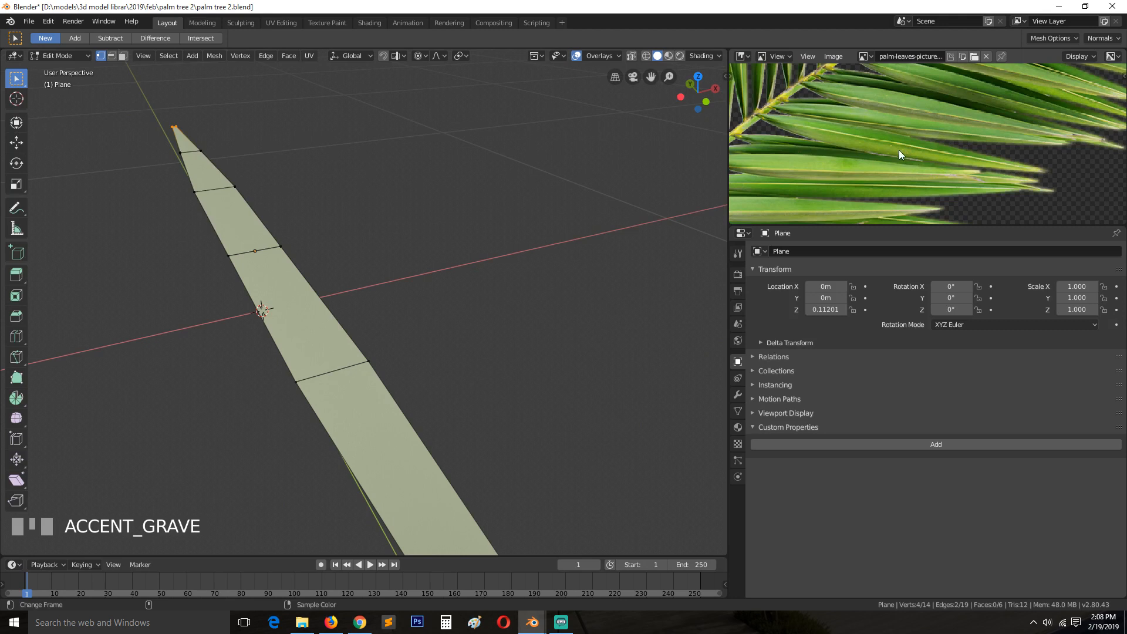
{"action": "key", "text": "ctrl+r"}
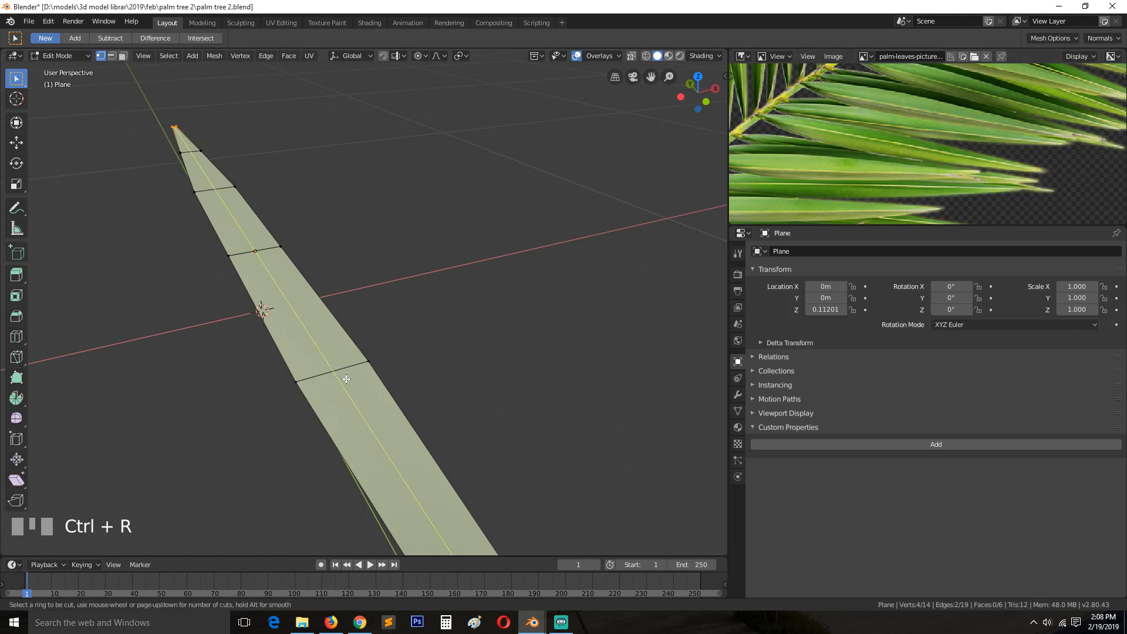
{"action": "left_click", "coordinate": [345, 378]}
{"action": "right_click", "coordinate": [346, 378]}
{"action": "key", "text": "grave"}
{"action": "middle_click_drag", "start_coordinate": [331, 375], "coordinate": [486, 385]}
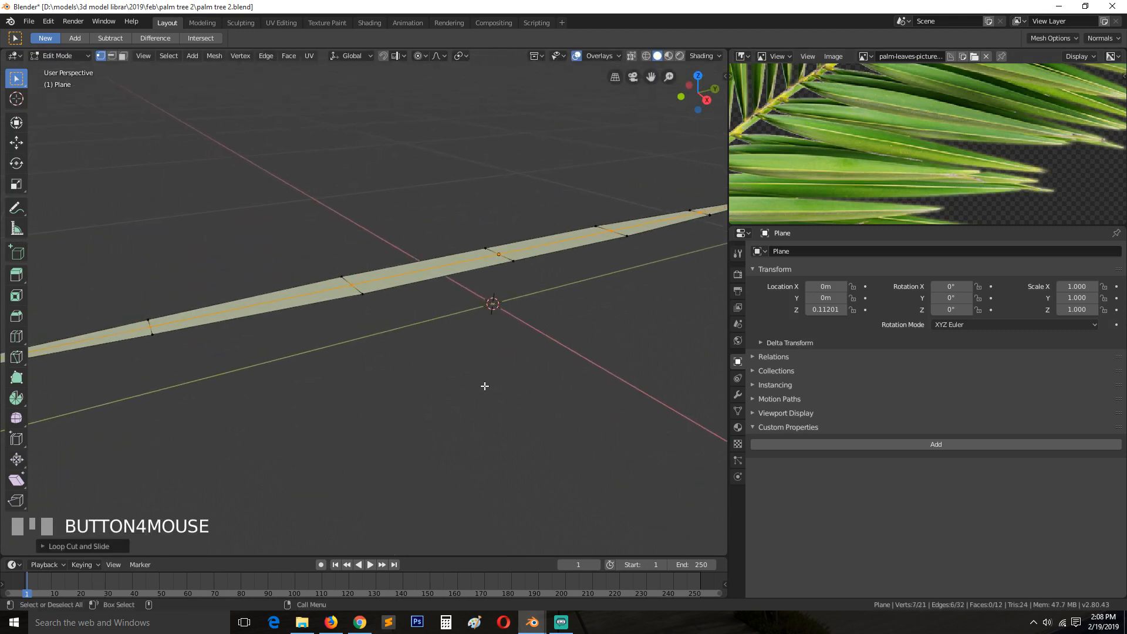
Step: Turn off proportional editing and lower the leaf's central edge loop along Z to form a V-shaped fold
{"action": "key", "text": "g"}
{"action": "key", "text": "z"}
{"action": "right_click", "coordinate": [482, 386]}
{"action": "key", "text": "o"}
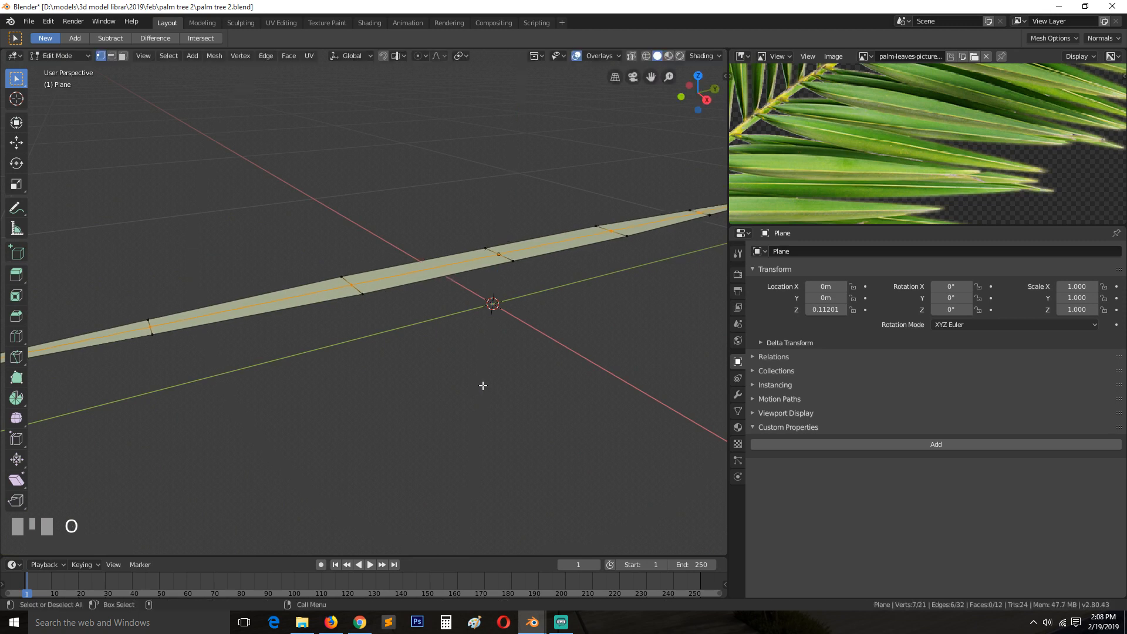
{"action": "key", "text": "g"}
{"action": "key", "text": "z"}
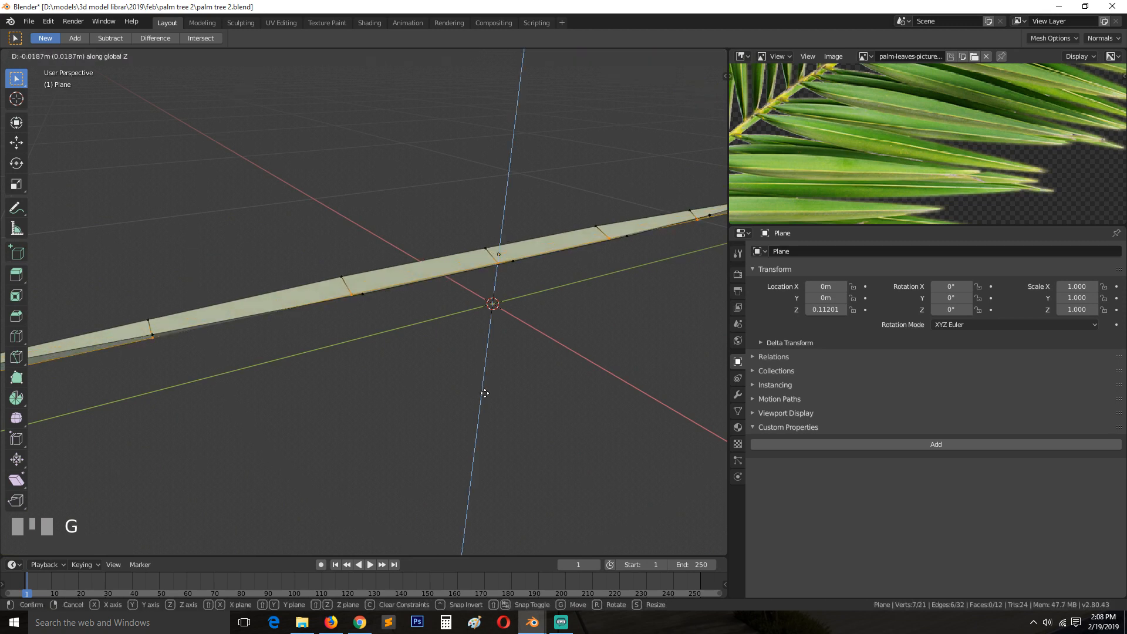
{"action": "left_click", "coordinate": [492, 399]}
Step: Raise the centre vertex at the leaf's near end about 0.017 m along Z, level with its neighbours
{"action": "scroll", "coordinate": [492, 399], "scroll_direction": "down", "scroll_amount": 2}
{"action": "middle_click_drag", "start_coordinate": [492, 400], "coordinate": [553, 428]}
{"action": "scroll", "coordinate": [553, 429], "scroll_direction": "up", "scroll_amount": 1}
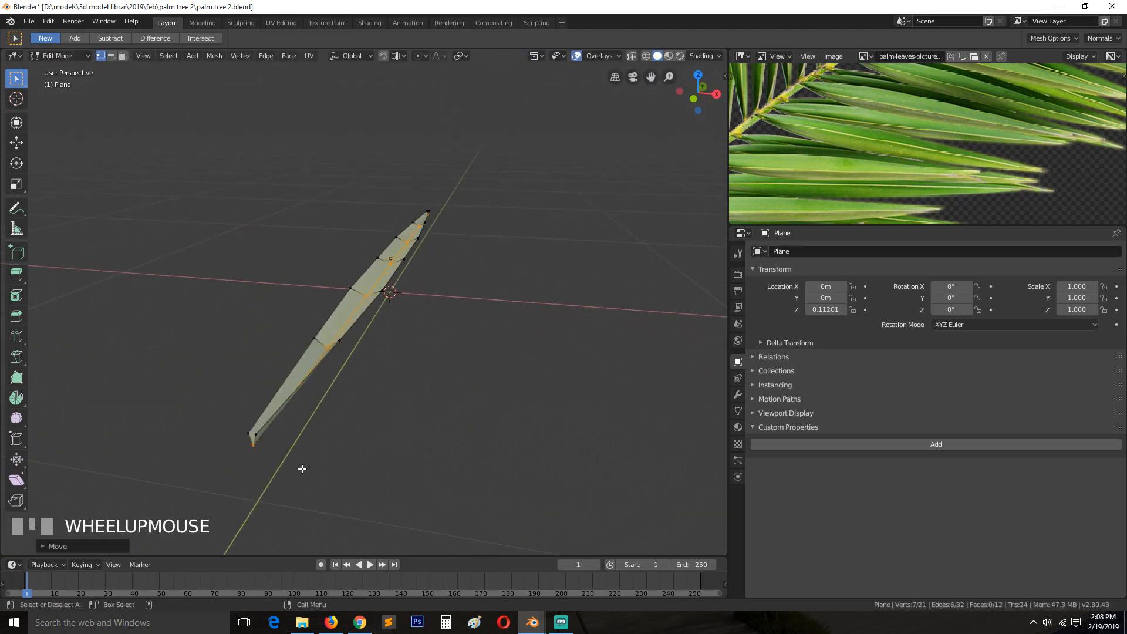
{"action": "left_click", "coordinate": [263, 457]}
{"action": "key", "text": "g"}
{"action": "key", "text": "z"}
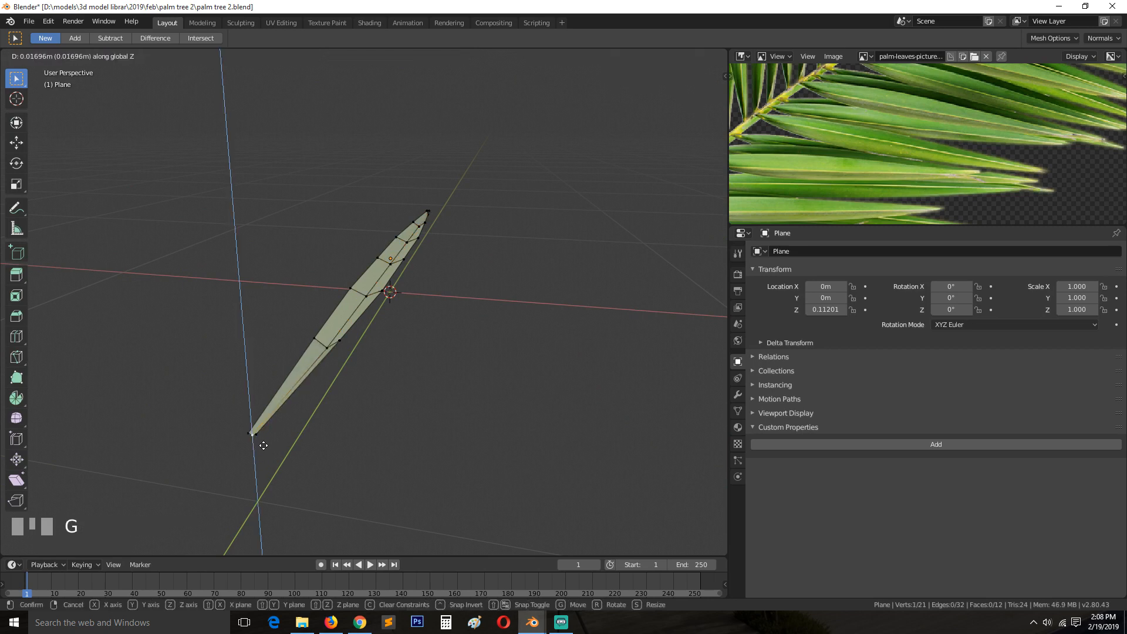
{"action": "left_click", "coordinate": [263, 445]}
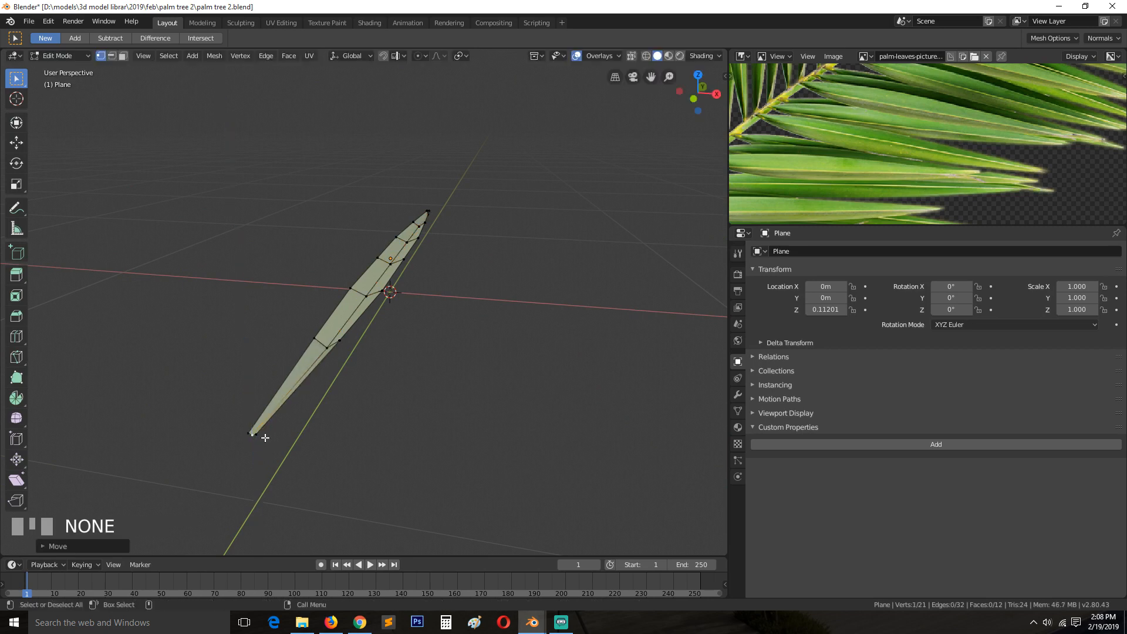
Step: In top view, move the centre vertex of the leaf's far end outward along Y to form a sharp tip
{"action": "key", "text": "KP_7"}
{"action": "scroll", "coordinate": [309, 433], "scroll_direction": "down", "scroll_amount": 6}
{"action": "scroll", "coordinate": [343, 424], "scroll_direction": "up", "scroll_amount": 5}
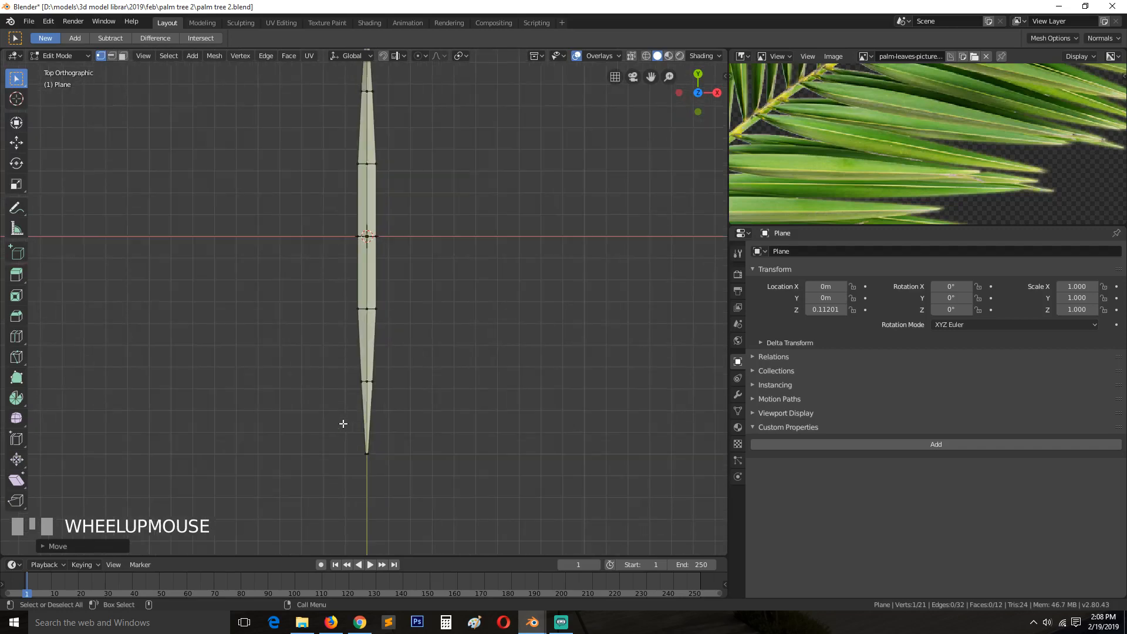
{"action": "scroll", "coordinate": [373, 441], "scroll_direction": "down", "scroll_amount": 1}
{"action": "scroll", "coordinate": [352, 315], "scroll_direction": "up", "scroll_amount": 10}
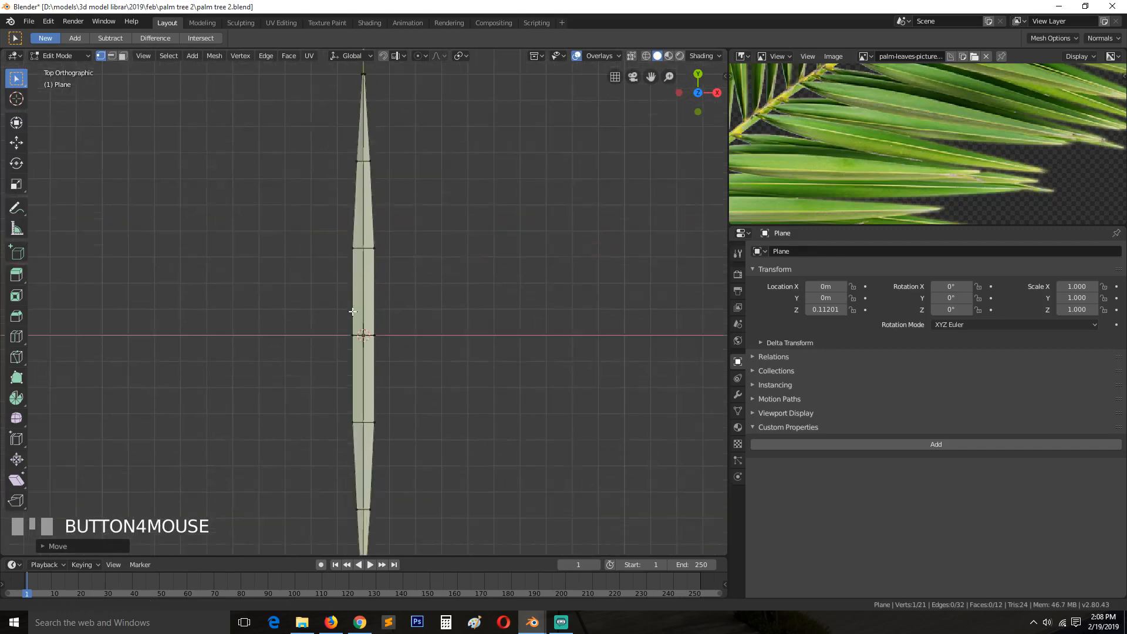
{"action": "left_click", "coordinate": [339, 333]}
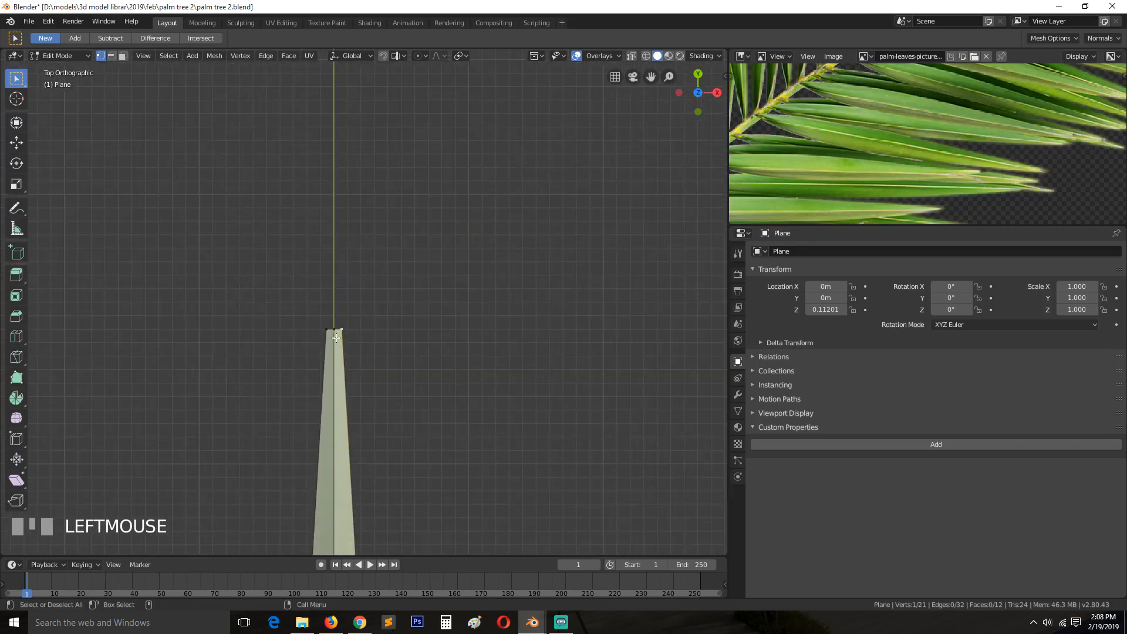
{"action": "key", "text": "g"}
{"action": "left_click", "coordinate": [350, 324]}
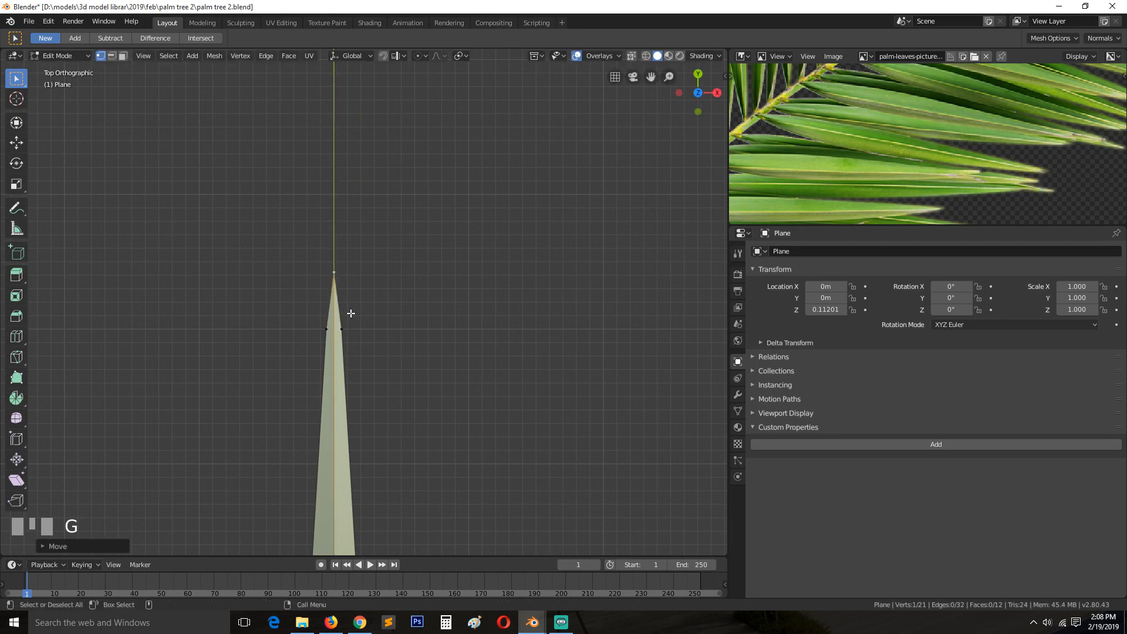
Step: Return to Object Mode and apply smooth shading to the leaf
{"action": "key", "text": "Tab"}
{"action": "scroll", "coordinate": [361, 356], "scroll_direction": "down", "scroll_amount": 1}
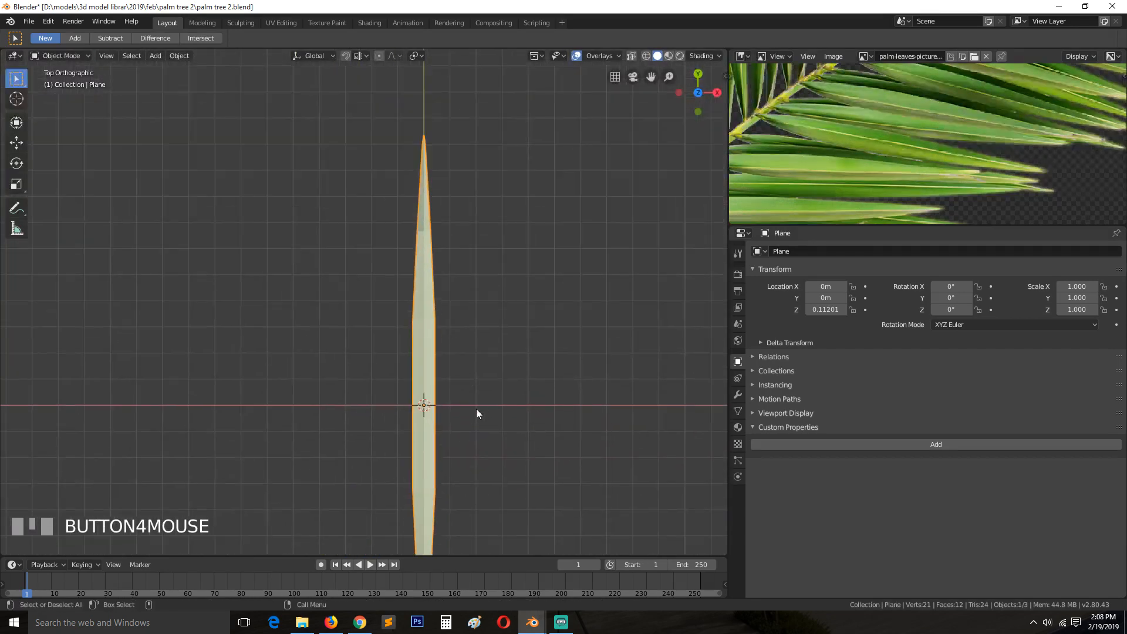
{"action": "middle_click_drag", "start_coordinate": [423, 404], "coordinate": [374, 336]}
{"action": "right_click", "coordinate": [479, 328]}
{"action": "left_click", "coordinate": [484, 330]}
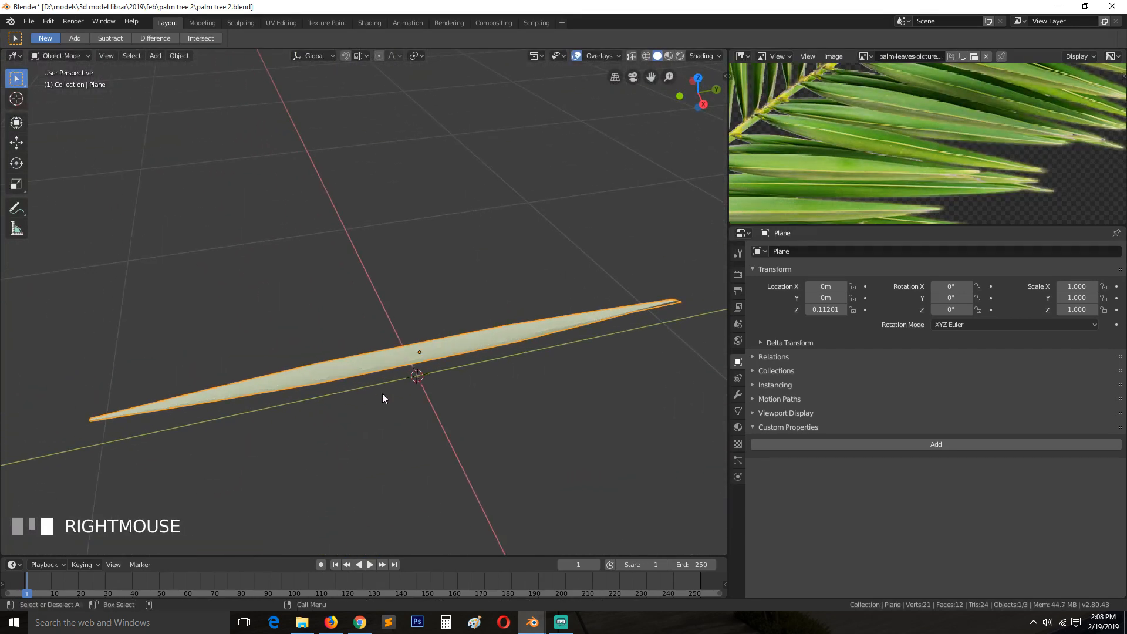
Step: Save the modelling progress to the existing palm tree 2.blend file
{"action": "middle_click_drag", "start_coordinate": [382, 393], "coordinate": [414, 327]}
{"action": "scroll", "coordinate": [482, 379], "scroll_direction": "up", "scroll_amount": 2}
{"action": "key", "text": "ctrl+s"}
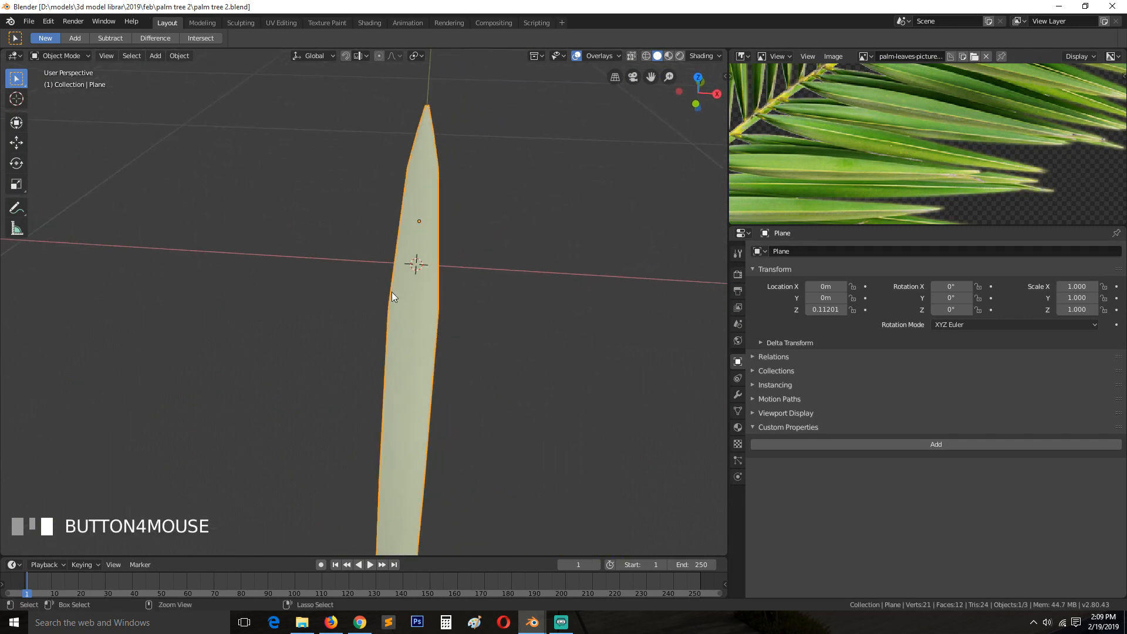
Step: In Edit Mode and right view, raise the tip vertex at the leaf's far end about 0.019 m along Z, then return to Object Mode
{"action": "middle_click_drag", "start_coordinate": [373, 282], "coordinate": [327, 285]}
{"action": "scroll", "coordinate": [419, 308], "scroll_direction": "up", "scroll_amount": 2}
{"action": "scroll", "coordinate": [420, 306], "scroll_direction": "down", "scroll_amount": 2}
{"action": "scroll", "coordinate": [326, 280], "scroll_direction": "down", "scroll_amount": 2}
{"action": "key", "text": "KP_7"}
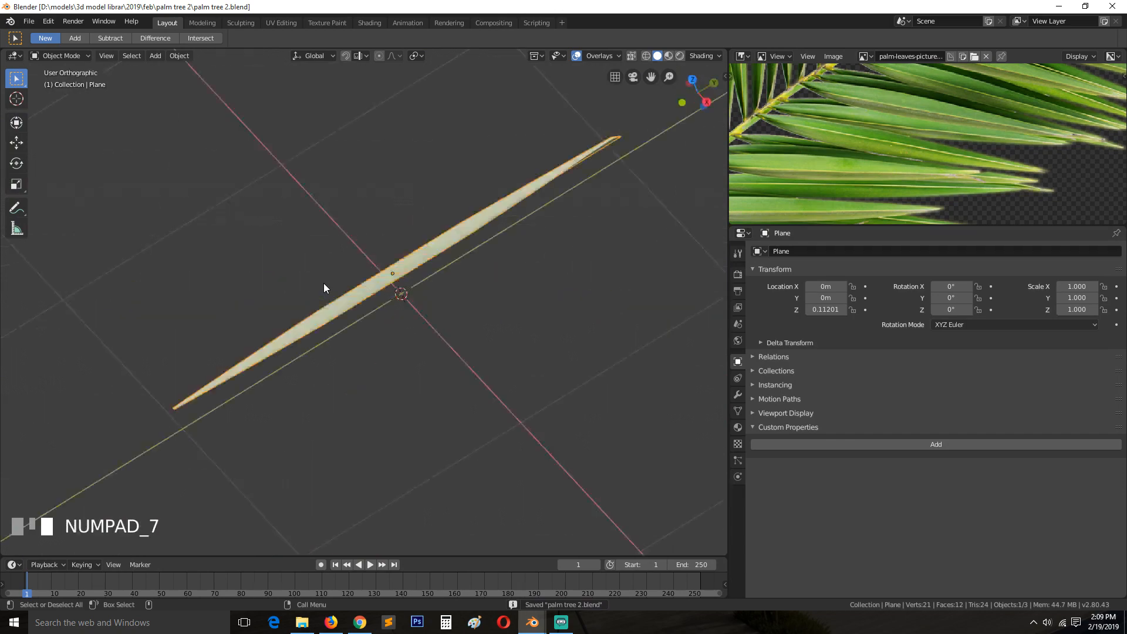
{"action": "scroll", "coordinate": [416, 276], "scroll_direction": "down", "scroll_amount": 2}
{"action": "key", "text": "Tab"}
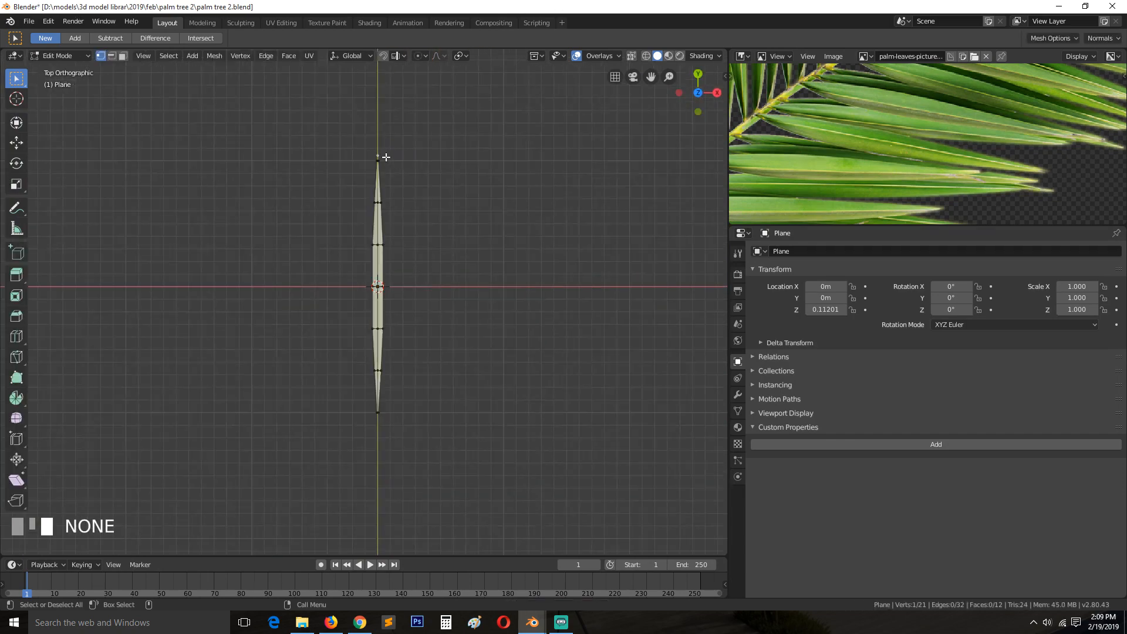
{"action": "key", "text": "KP_Decimal"}
{"action": "key", "text": "KP_3"}
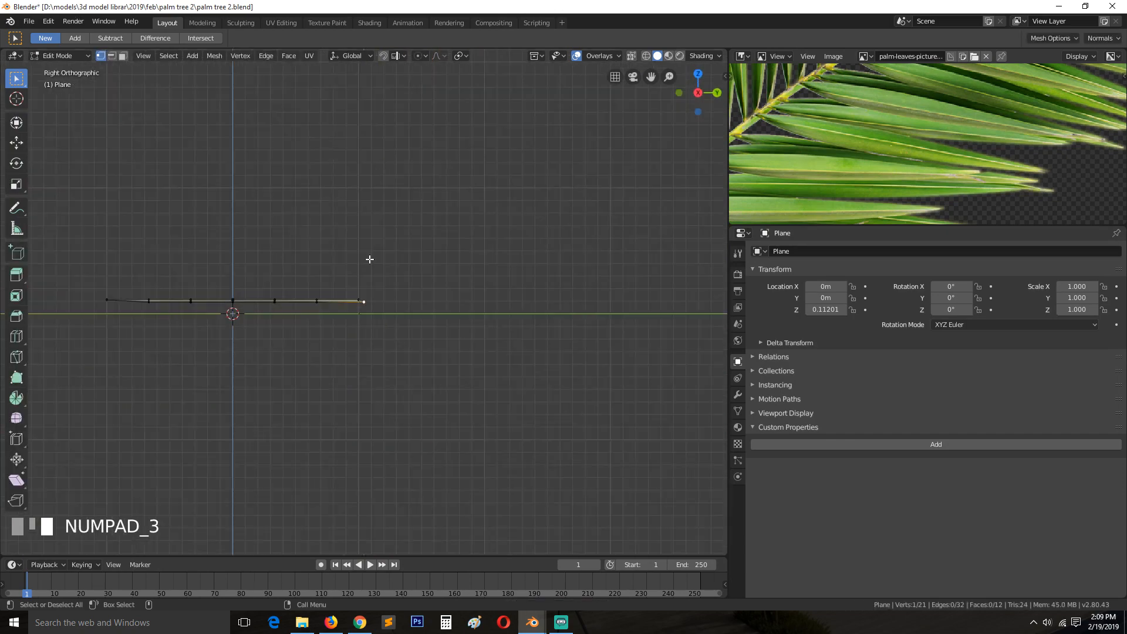
{"action": "scroll", "coordinate": [437, 302], "scroll_direction": "up", "scroll_amount": 2}
{"action": "key", "text": "g"}
{"action": "key", "text": "z"}
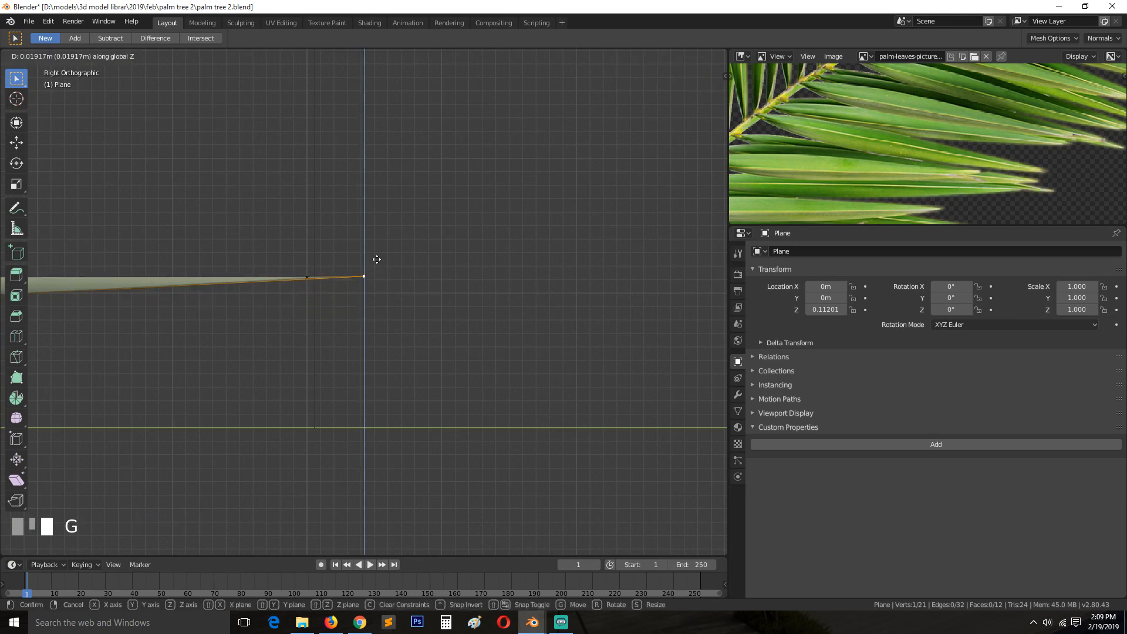
{"action": "left_click", "coordinate": [377, 259]}
{"action": "key", "text": "Tab"}
Step: Inspect the leaf in perspective against the reference picture and save it to the palm tree 2.blend file
{"action": "scroll", "coordinate": [365, 280], "scroll_direction": "down", "scroll_amount": 12}
{"action": "key", "text": "grave"}
{"action": "middle_click_drag", "start_coordinate": [351, 277], "coordinate": [460, 316]}
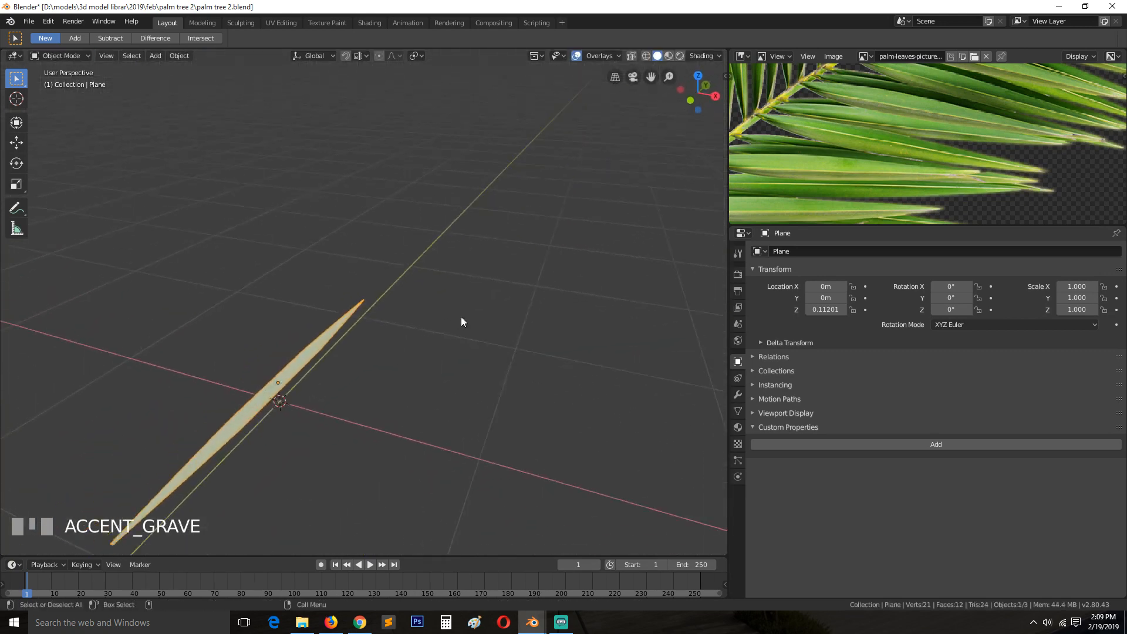
{"action": "scroll", "coordinate": [426, 373], "scroll_direction": "up", "scroll_amount": 3}
{"action": "middle_click_drag", "start_coordinate": [426, 372], "coordinate": [567, 234], "text": "shift"}
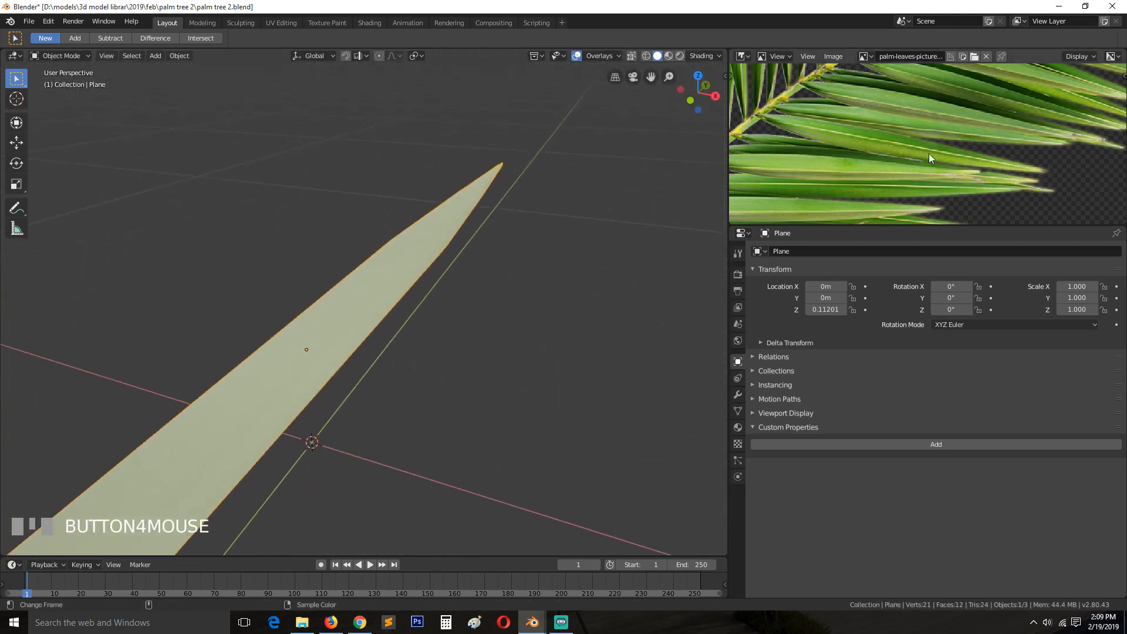
{"action": "scroll", "coordinate": [336, 346], "scroll_direction": "down", "scroll_amount": 2}
{"action": "key", "text": "ctrl+s"}
{"action": "middle_click_drag", "start_coordinate": [339, 364], "coordinate": [427, 318], "text": "shift"}
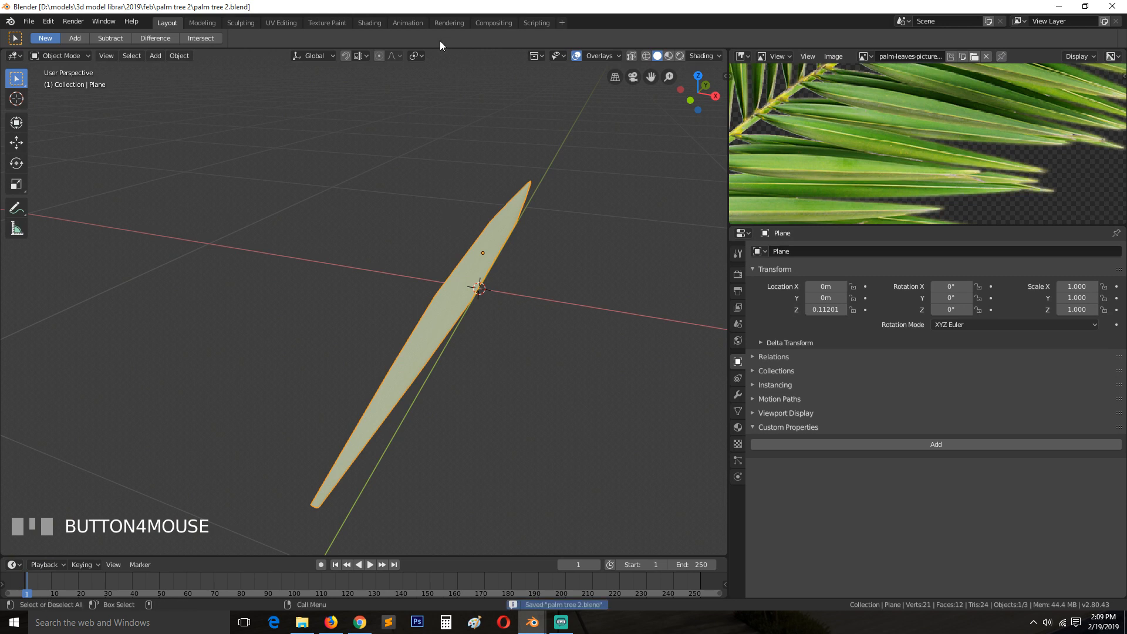
Step: Switch to the Shading workspace and frame the leaf closely in the viewport
{"action": "left_click", "coordinate": [373, 22]}
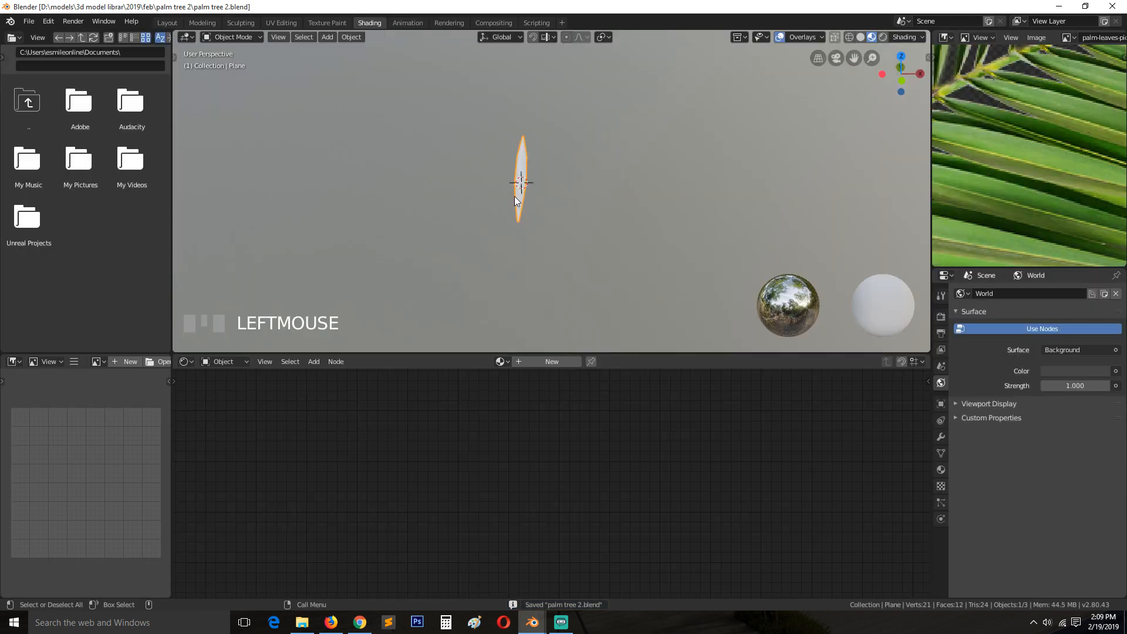
{"action": "scroll", "coordinate": [526, 190], "scroll_direction": "down", "scroll_amount": 1}
{"action": "key", "text": "KP_Decimal"}
{"action": "scroll", "coordinate": [642, 269], "scroll_direction": "up", "scroll_amount": 2}
{"action": "scroll", "coordinate": [643, 269], "scroll_direction": "up", "scroll_amount": 5}
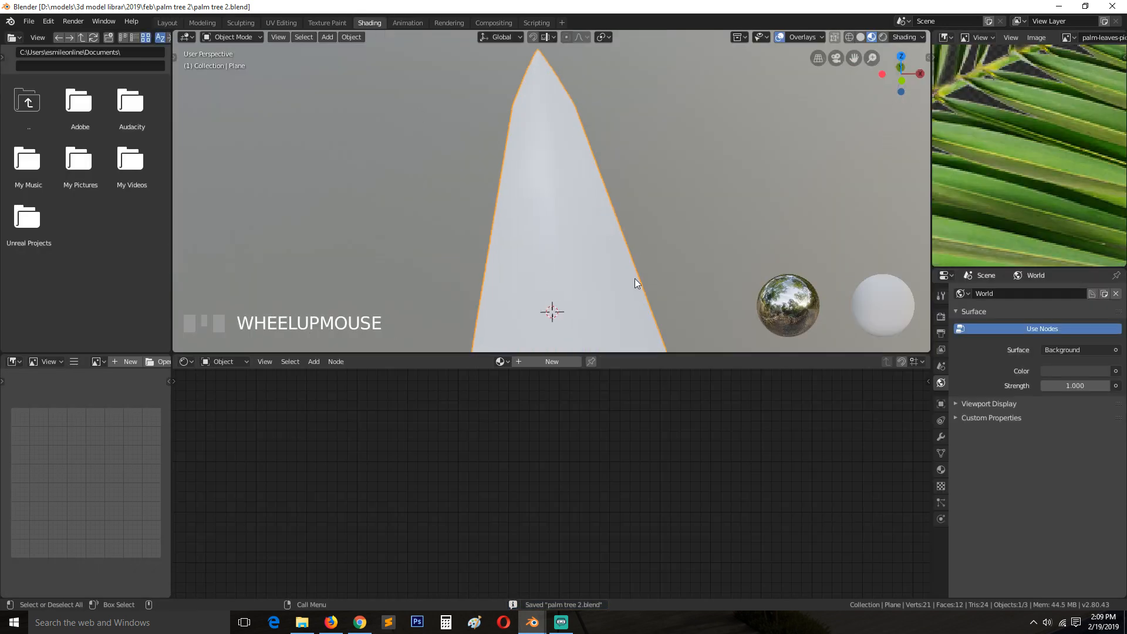
{"action": "middle_click_drag", "start_coordinate": [635, 279], "coordinate": [602, 289]}
Step: Create a new material named "leafs" on the leaf and save the file
{"action": "left_click", "coordinate": [563, 361]}
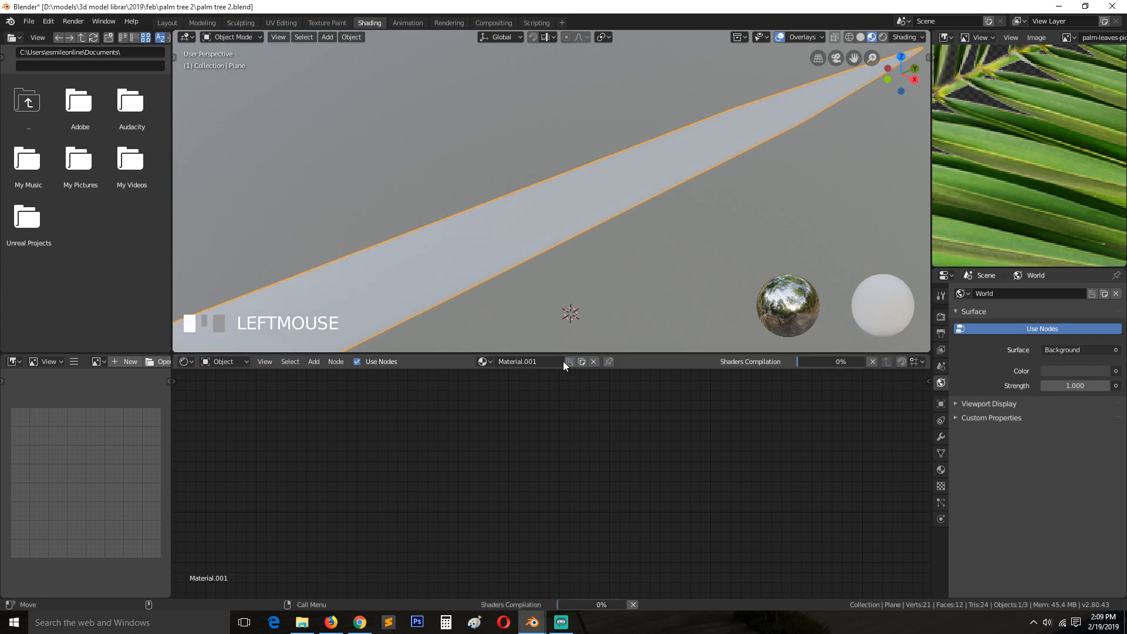
{"action": "type", "text": "leaf"}
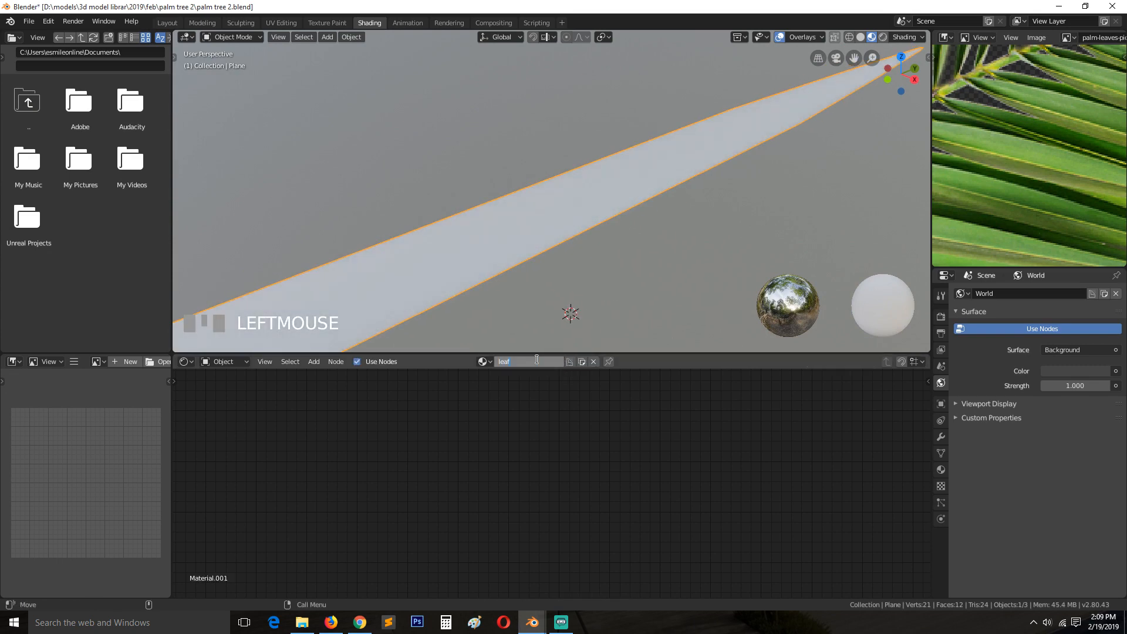
{"action": "type", "text": "s"}
{"action": "key", "text": "Return"}
{"action": "key", "text": "ctrl+s"}
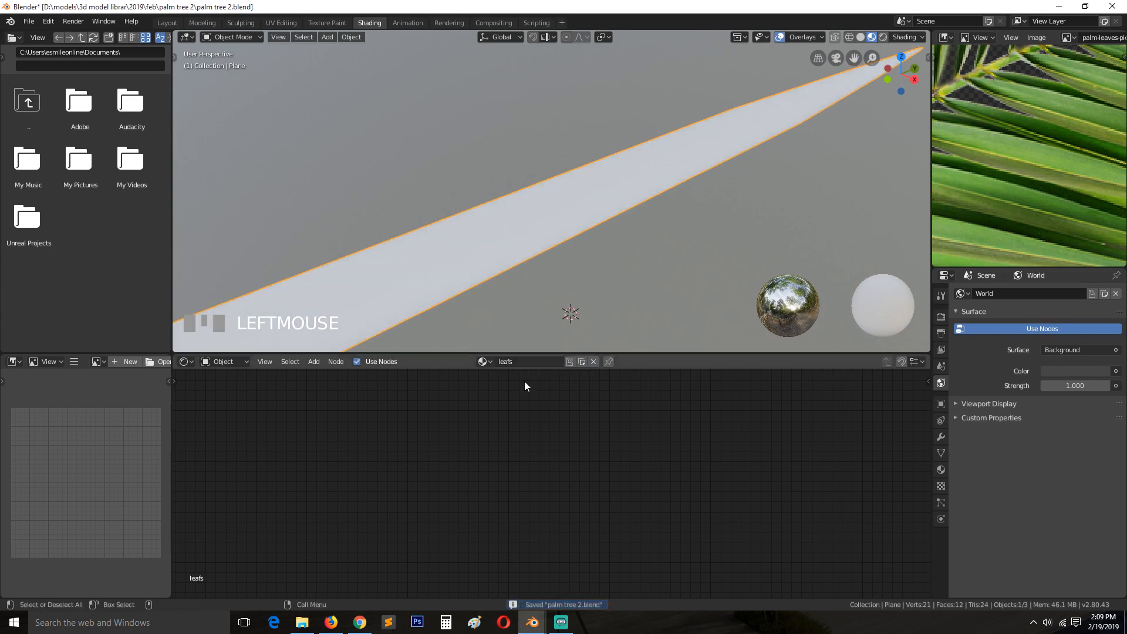
Step: Add a Gradient Texture node left of the Principled BSDF and preview its output on the leaf through a Viewer node
{"action": "key", "text": "Home"}
{"action": "scroll", "coordinate": [551, 464], "scroll_direction": "up", "scroll_amount": 1}
{"action": "middle_click_drag", "start_coordinate": [550, 463], "coordinate": [722, 490]}
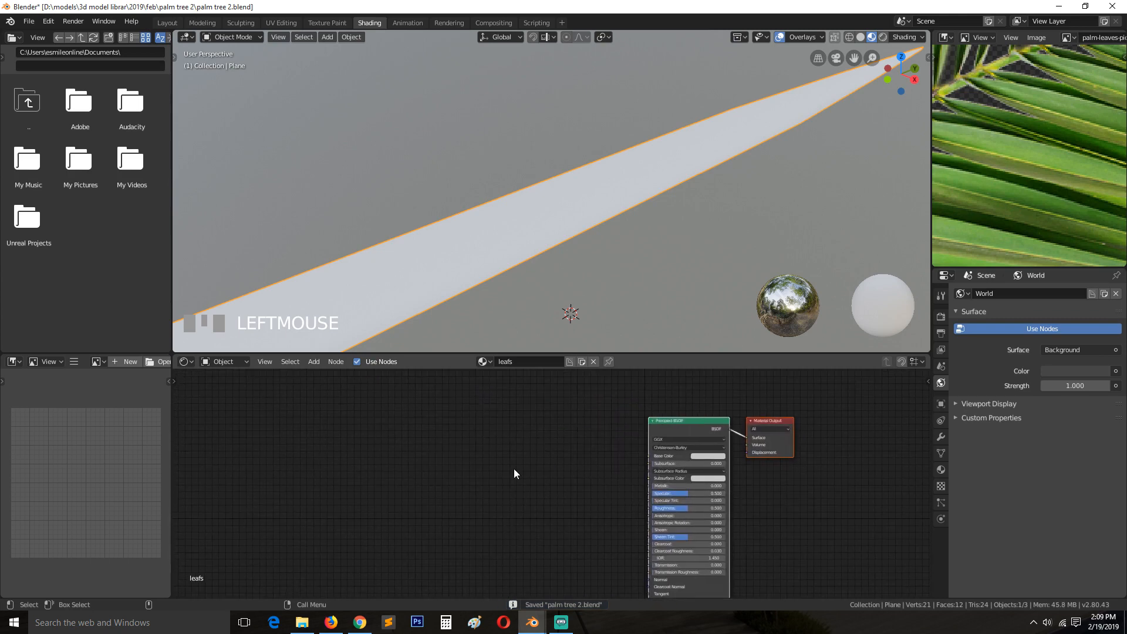
{"action": "scroll", "coordinate": [513, 468], "scroll_direction": "up", "scroll_amount": 2}
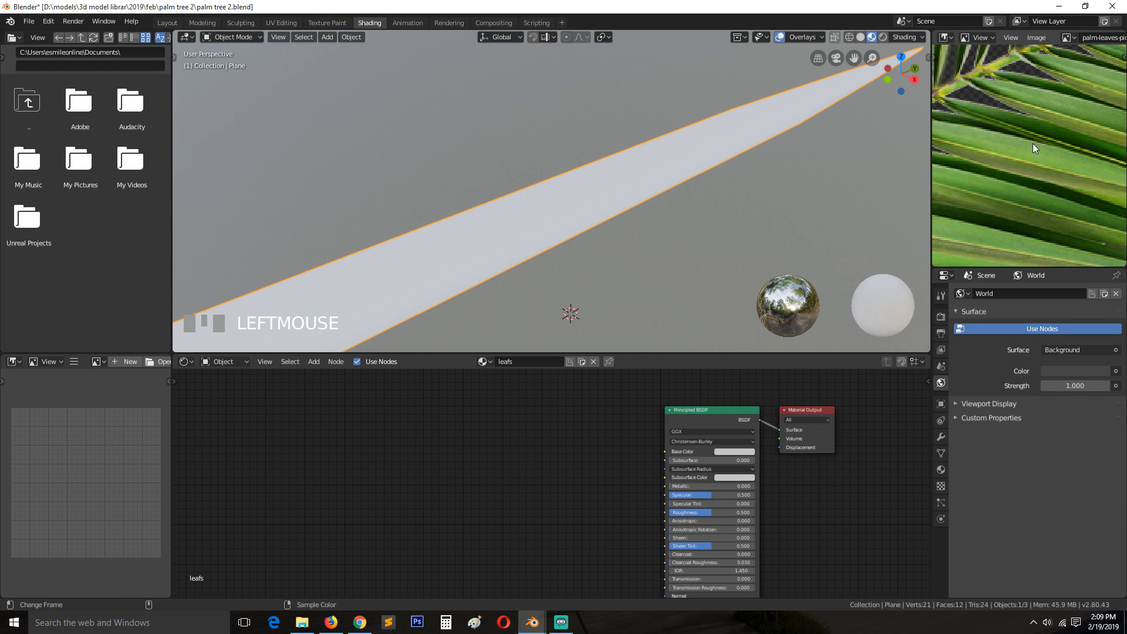
{"action": "key", "text": "shift+a"}
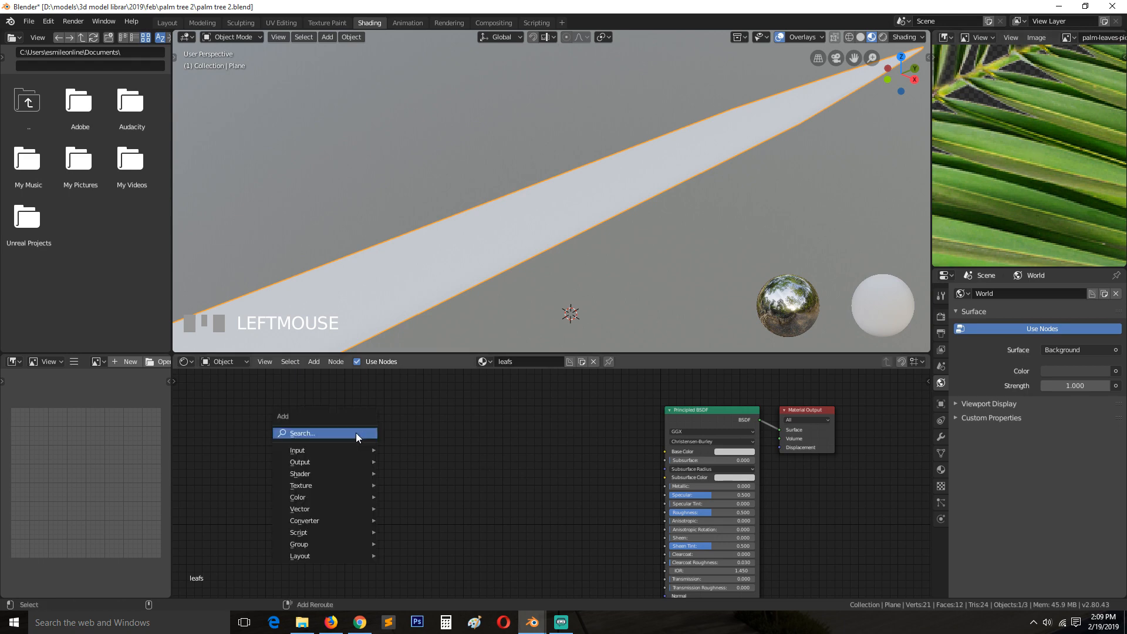
{"action": "mouse_move", "coordinate": [331, 488]}
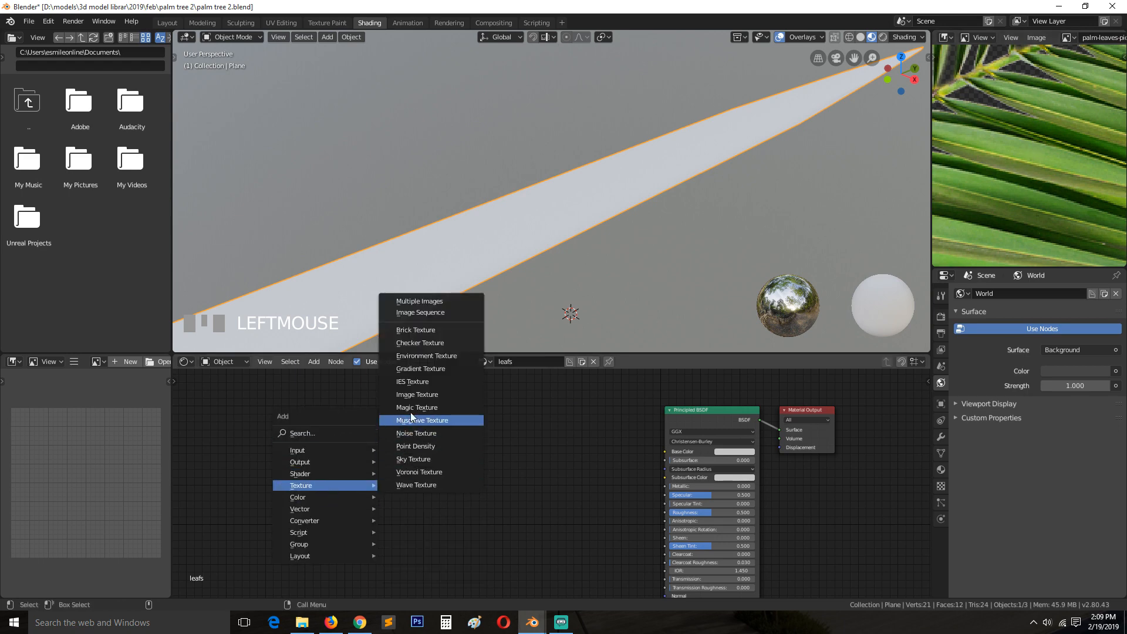
{"action": "left_click", "coordinate": [431, 370]}
{"action": "left_click", "coordinate": [321, 446]}
{"action": "left_click", "coordinate": [361, 469], "text": "ctrl+shift"}
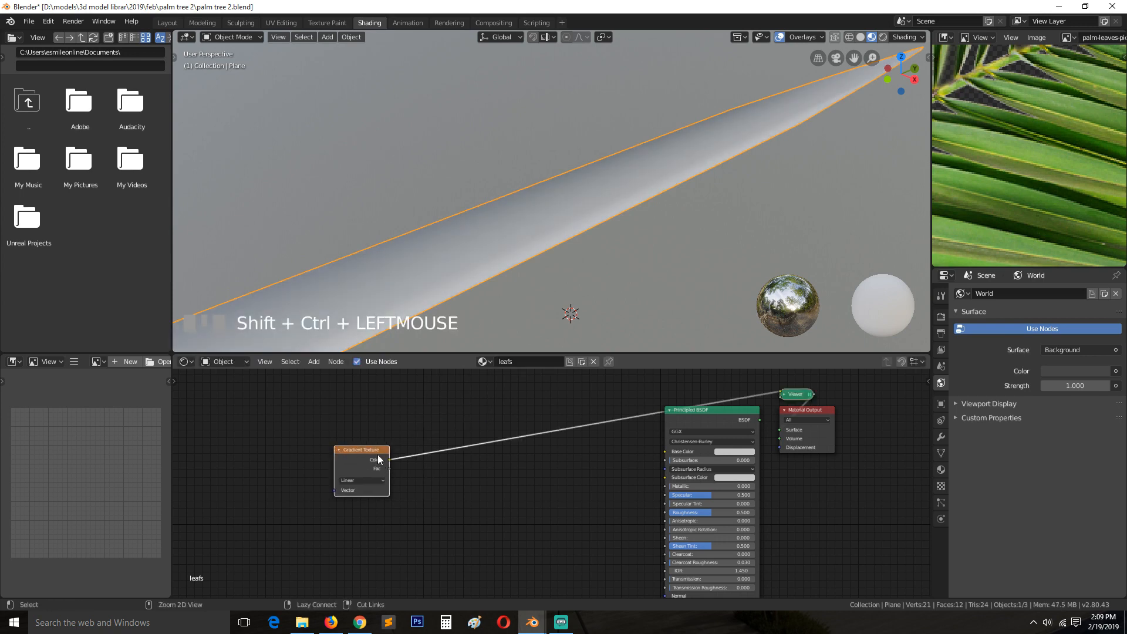
{"action": "scroll", "coordinate": [435, 297], "scroll_direction": "down", "scroll_amount": 3}
{"action": "key", "text": "grave"}
{"action": "middle_click_drag", "start_coordinate": [499, 299], "coordinate": [592, 273]}
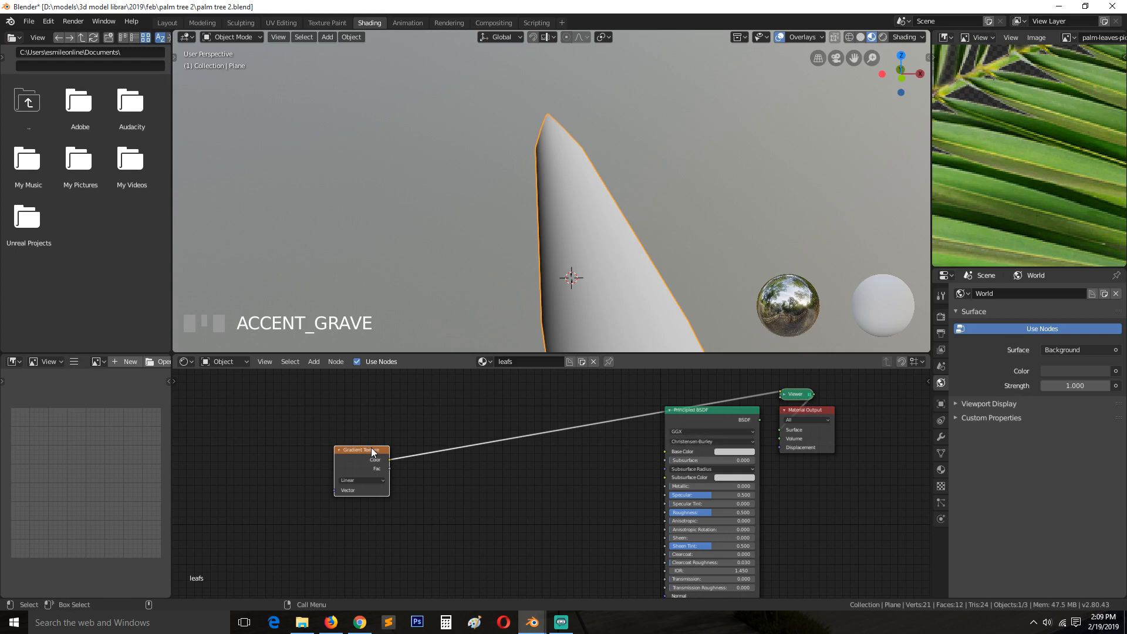
{"action": "left_click", "coordinate": [364, 453], "text": "ctrl+shift"}
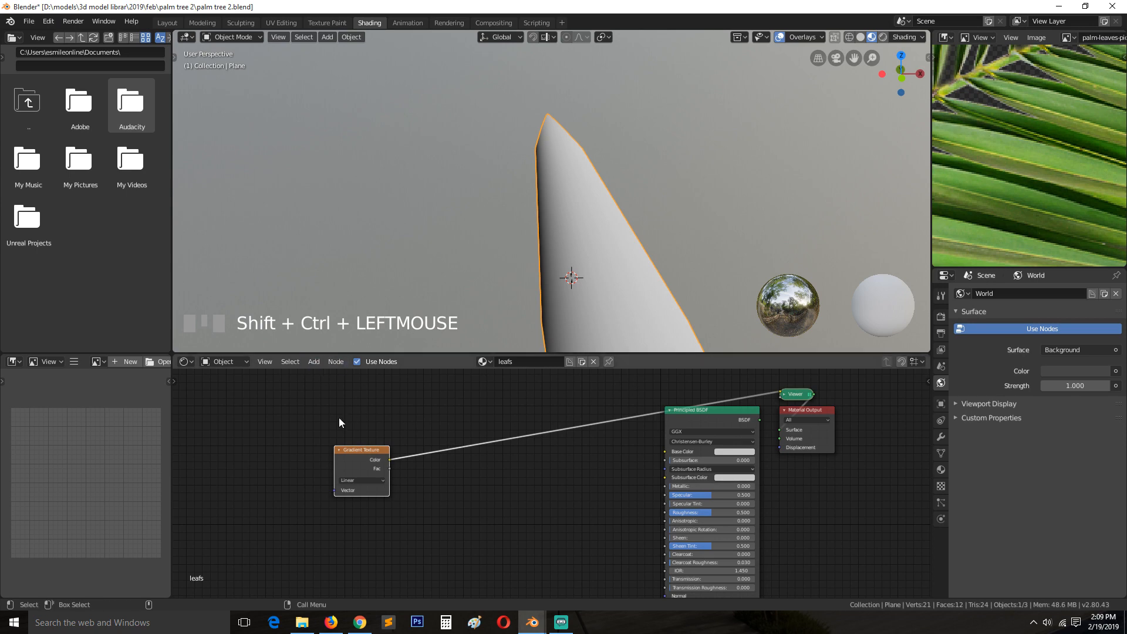
Step: Check in the add-on preferences that Node Wrangler is enabled, and close the preferences
{"action": "left_click", "coordinate": [48, 21]}
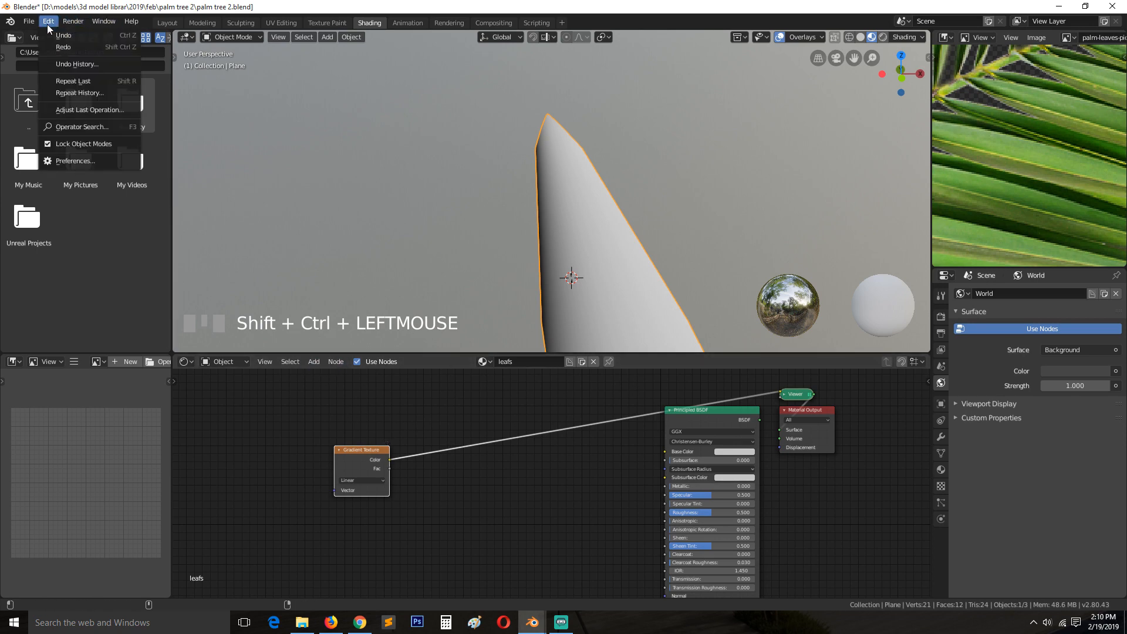
{"action": "left_click", "coordinate": [60, 160]}
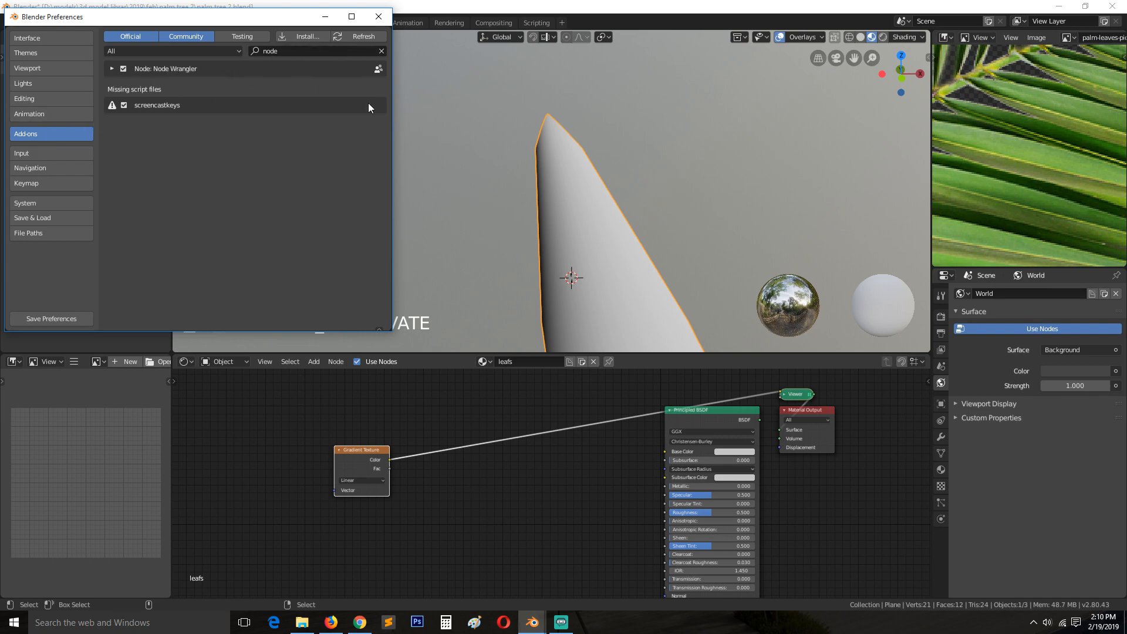
{"action": "left_click", "coordinate": [379, 16]}
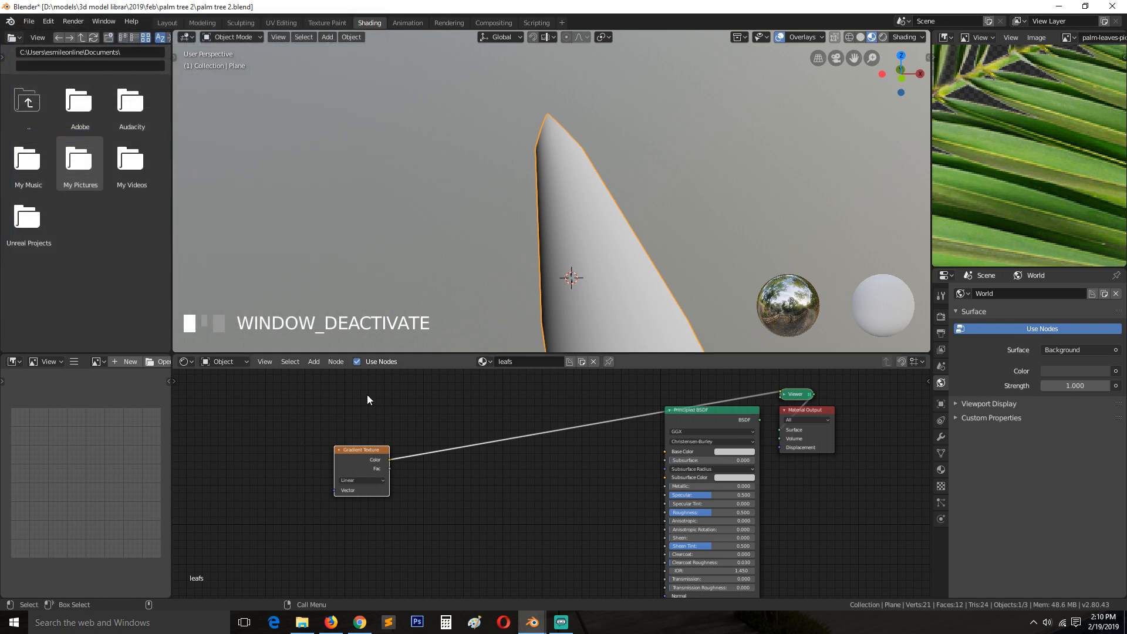
Step: Move the Gradient Texture node aside and insert a ColorRamp node between it and the Viewer
{"action": "scroll", "coordinate": [576, 255], "scroll_direction": "down", "scroll_amount": 1}
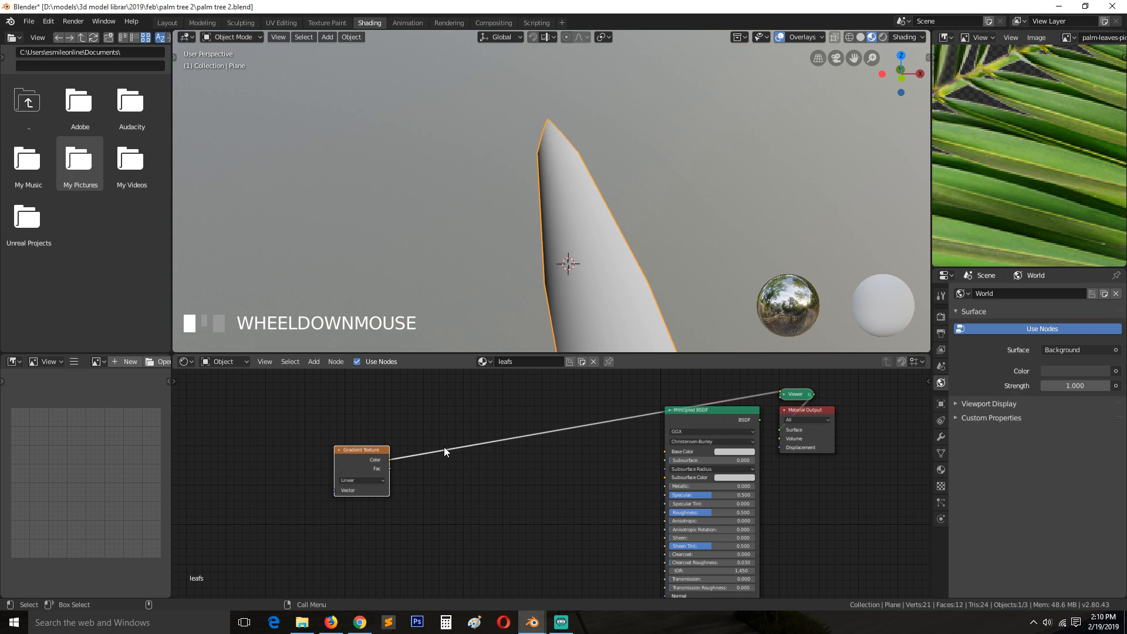
{"action": "scroll", "coordinate": [552, 151], "scroll_direction": "down", "scroll_amount": 4}
{"action": "key", "text": "grave"}
{"action": "middle_click_drag", "start_coordinate": [552, 151], "coordinate": [512, 195]}
{"action": "scroll", "coordinate": [514, 219], "scroll_direction": "up", "scroll_amount": 4}
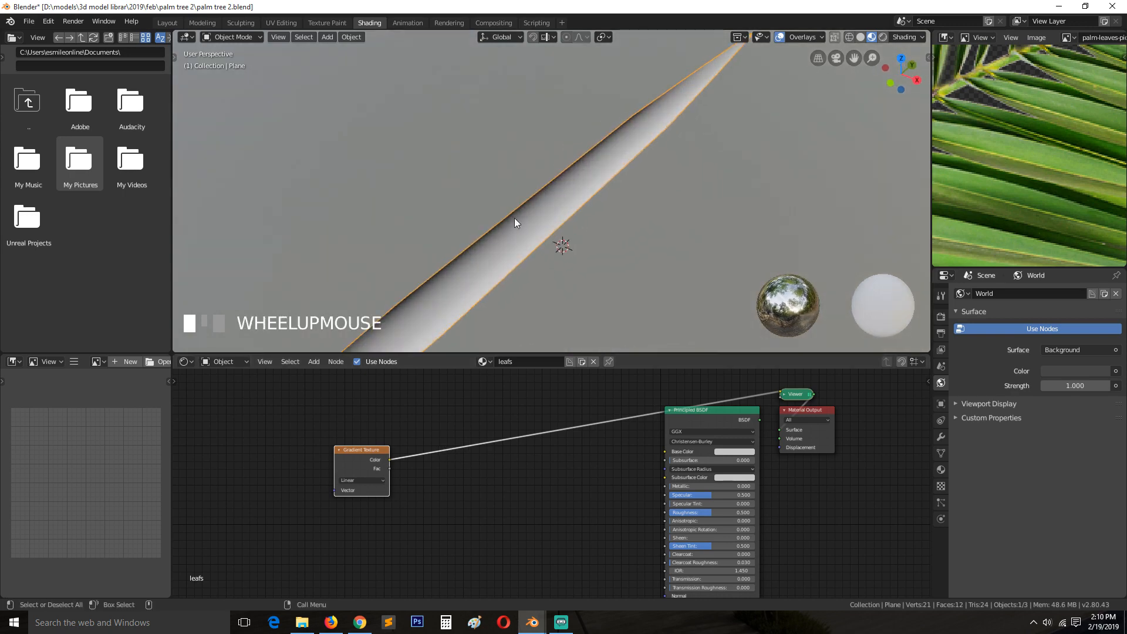
{"action": "left_click_drag", "start_coordinate": [383, 468], "coordinate": [288, 447]}
{"action": "key", "text": "shift+a"}
{"action": "mouse_move", "coordinate": [318, 470]}
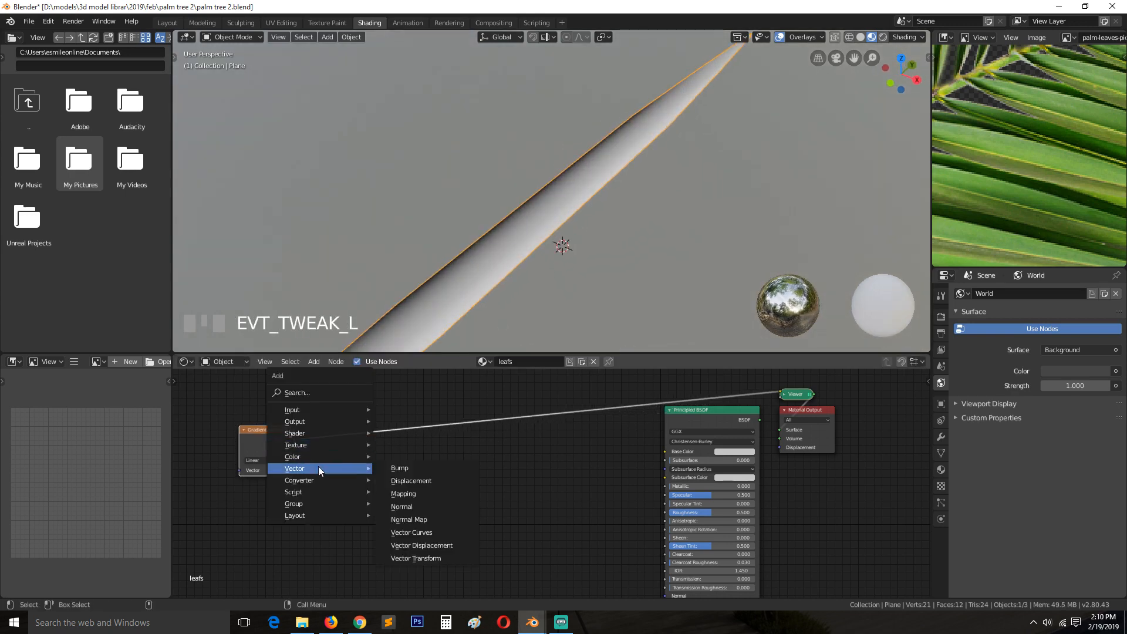
{"action": "left_click", "coordinate": [437, 338]}
{"action": "left_click", "coordinate": [418, 411]}
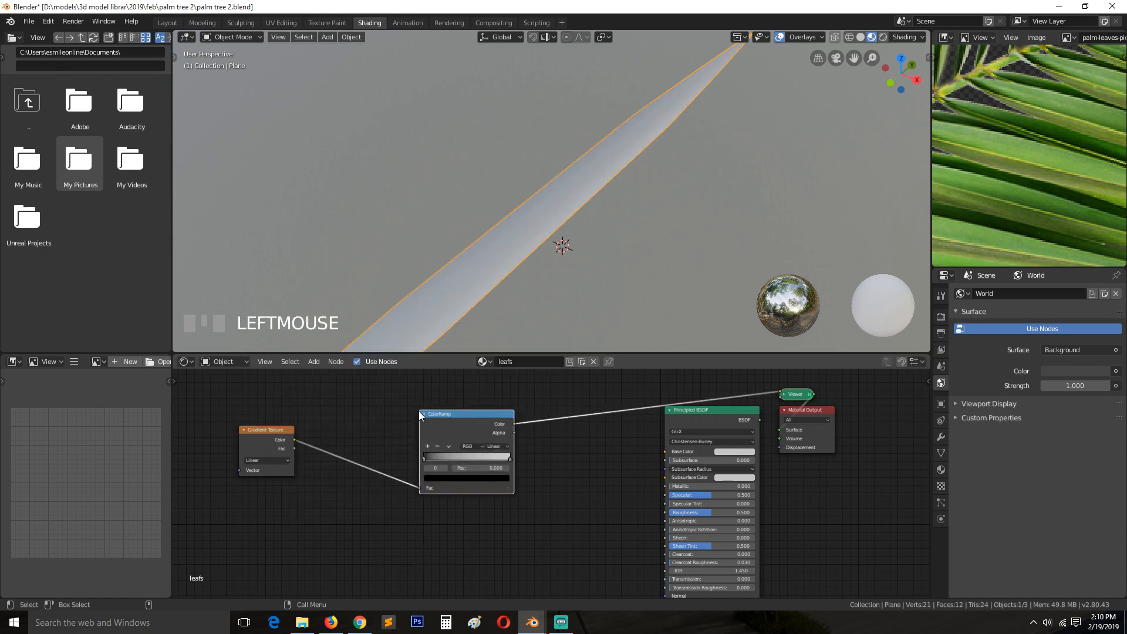
Step: Set the ColorRamp's first stop to a green sampled from a leaflet in the palm-leaves picture
{"action": "key", "text": "grave"}
{"action": "middle_click_drag", "start_coordinate": [453, 319], "coordinate": [480, 326]}
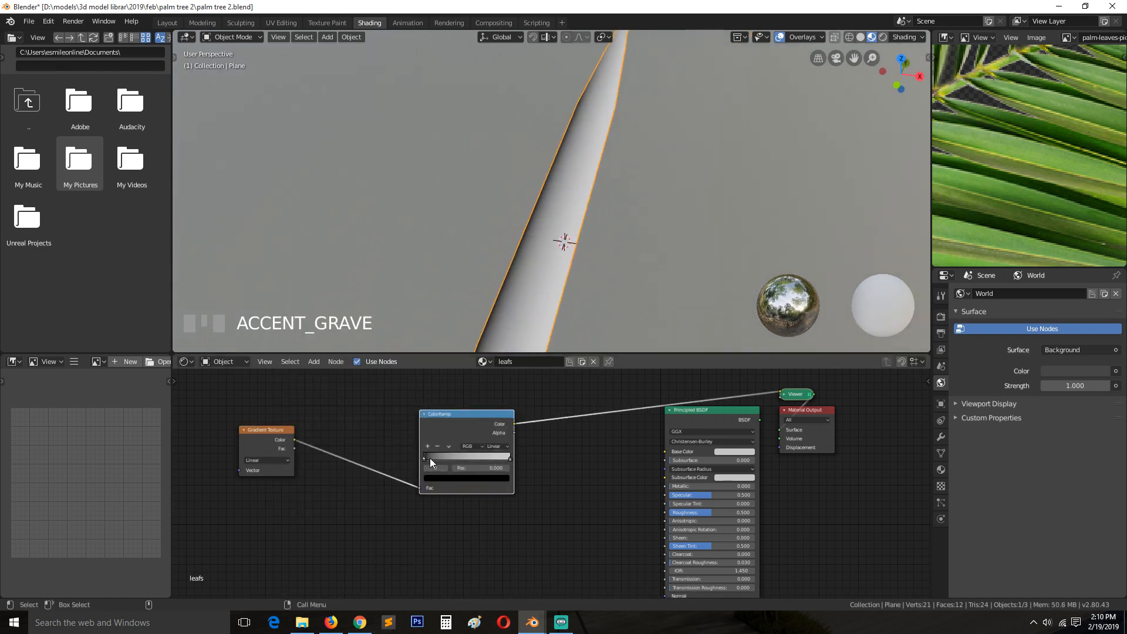
{"action": "mouse_move", "coordinate": [430, 458]}
{"action": "left_mouse_down"}
{"action": "mouse_move", "coordinate": [459, 460]}
{"action": "mouse_move", "coordinate": [405, 450]}
{"action": "left_mouse_up"}
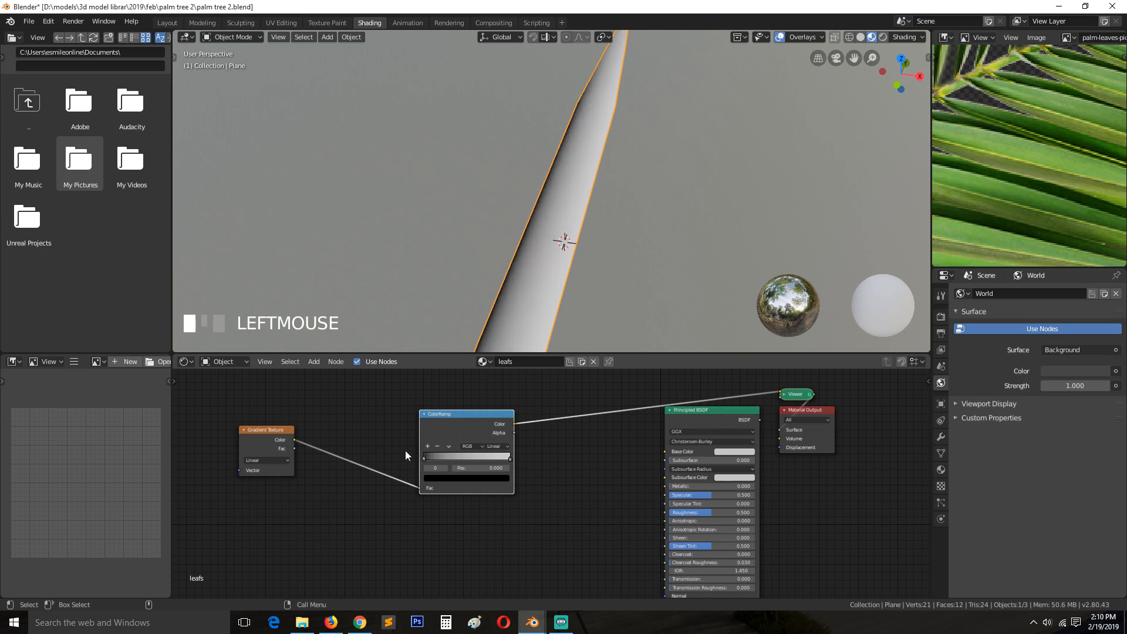
{"action": "scroll", "coordinate": [526, 226], "scroll_direction": "up", "scroll_amount": 2}
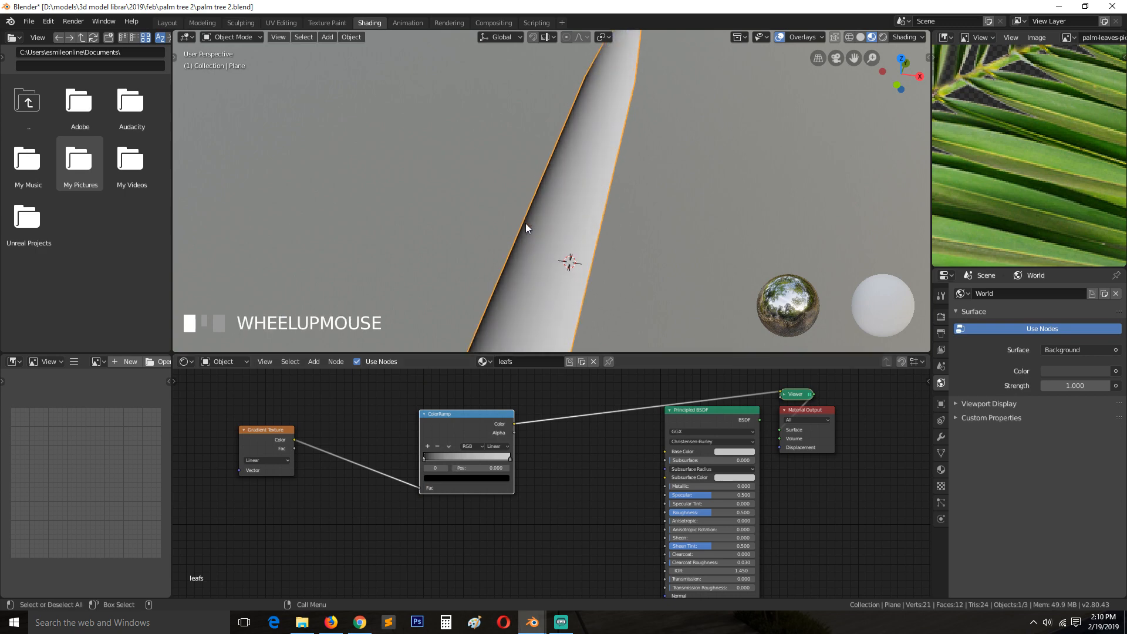
{"action": "left_click", "coordinate": [424, 456]}
{"action": "left_click", "coordinate": [449, 476]}
{"action": "left_click", "coordinate": [490, 440]}
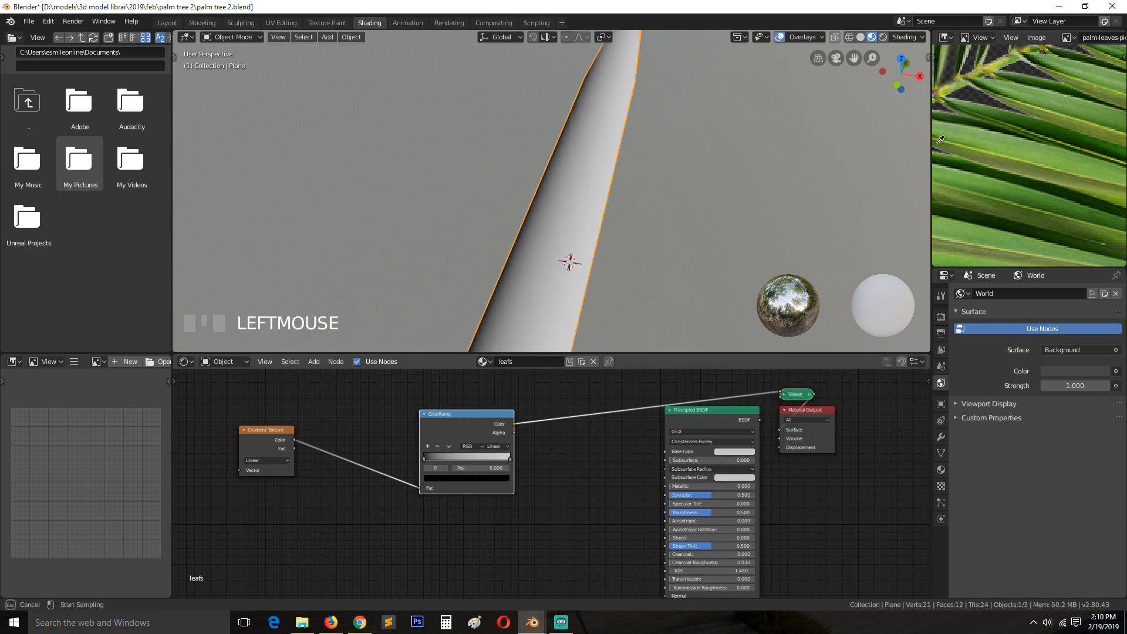
{"action": "left_click", "coordinate": [996, 135]}
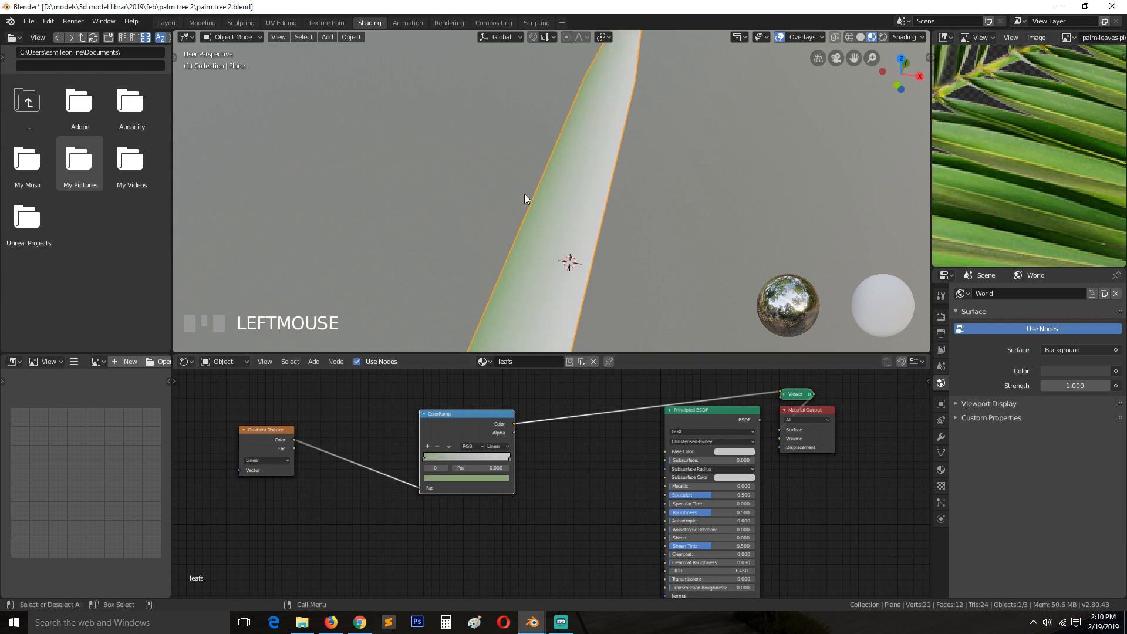
Step: Set the ColorRamp's last stop to a yellow-green sampled from the palm-leaves picture
{"action": "left_click", "coordinate": [510, 456]}
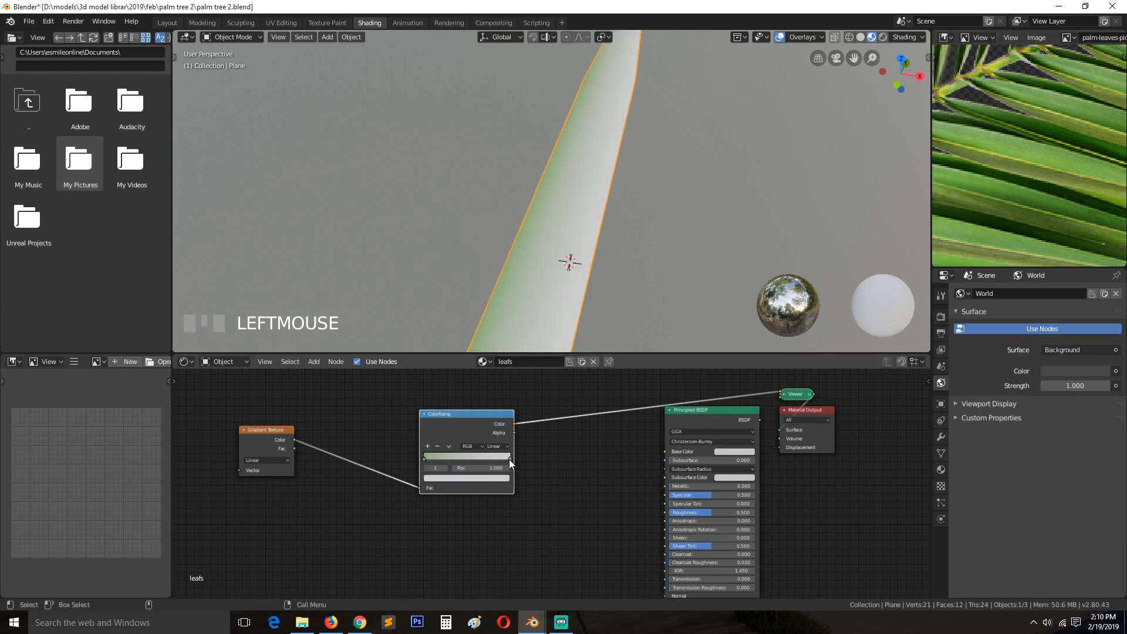
{"action": "left_click", "coordinate": [450, 478]}
{"action": "left_click", "coordinate": [492, 442]}
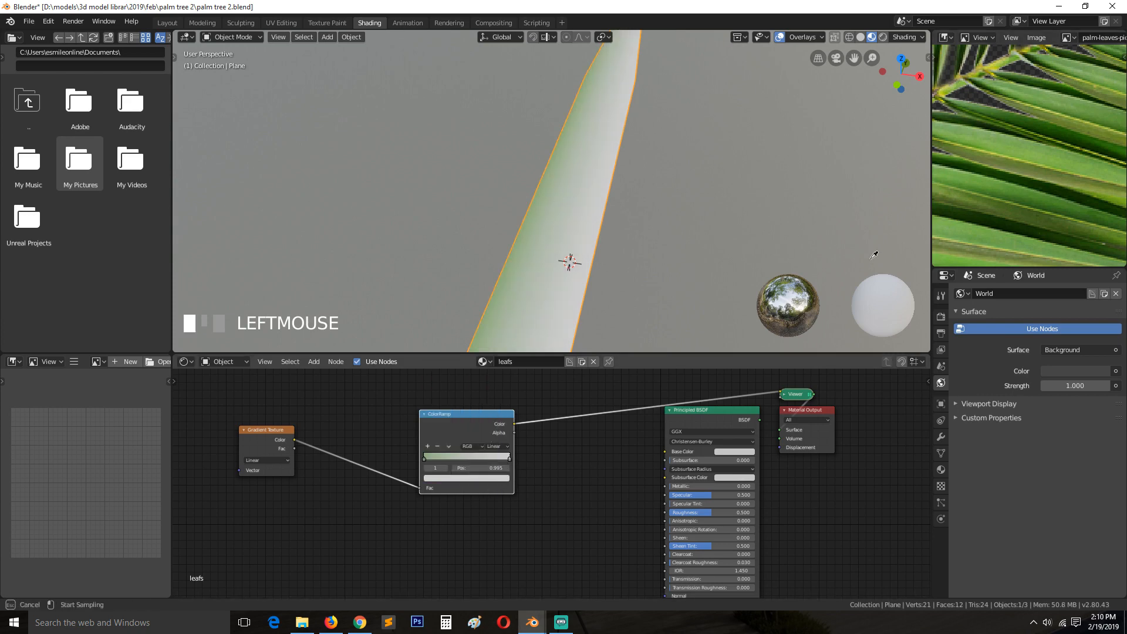
{"action": "left_click", "coordinate": [1030, 162]}
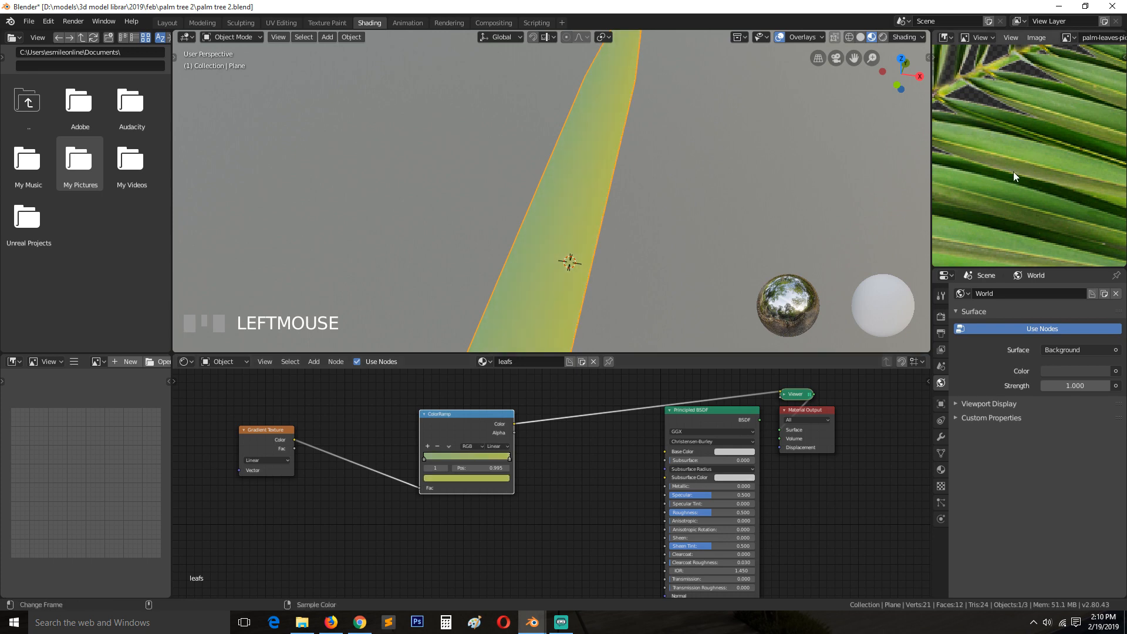
Step: Lower the brightness of the ColorRamp's first stop to a dark green
{"action": "left_click", "coordinate": [425, 458]}
{"action": "left_click", "coordinate": [435, 477]}
{"action": "left_click_drag", "start_coordinate": [490, 389], "coordinate": [492, 405]}
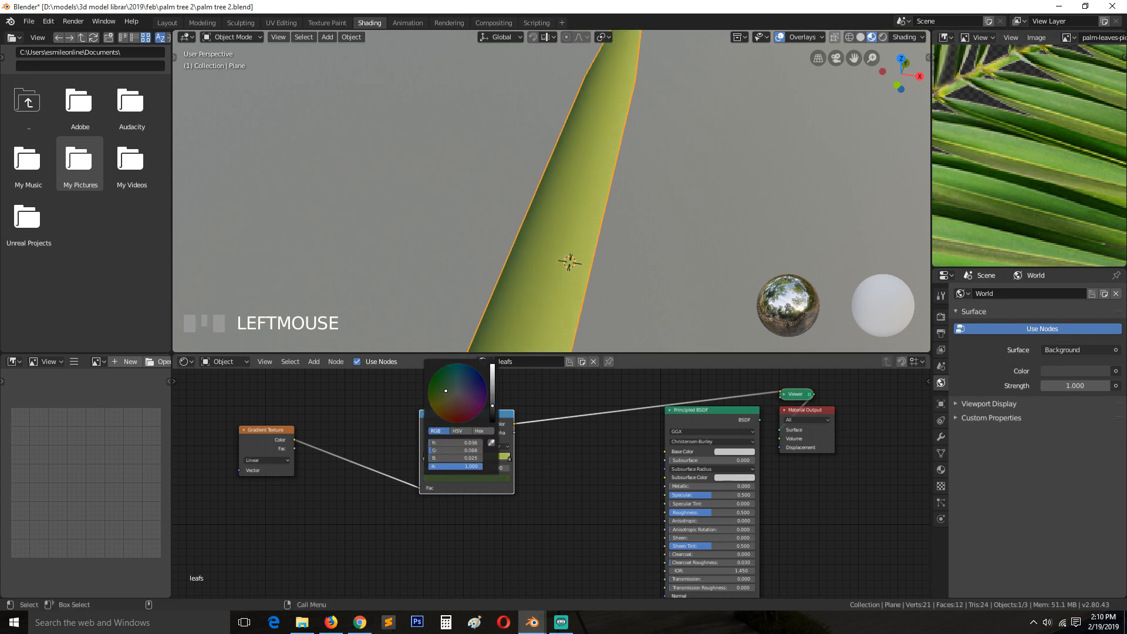
Step: Brighten the ColorRamp's last yellow-green stop and move it to position 0.317
{"action": "left_click", "coordinate": [509, 458]}
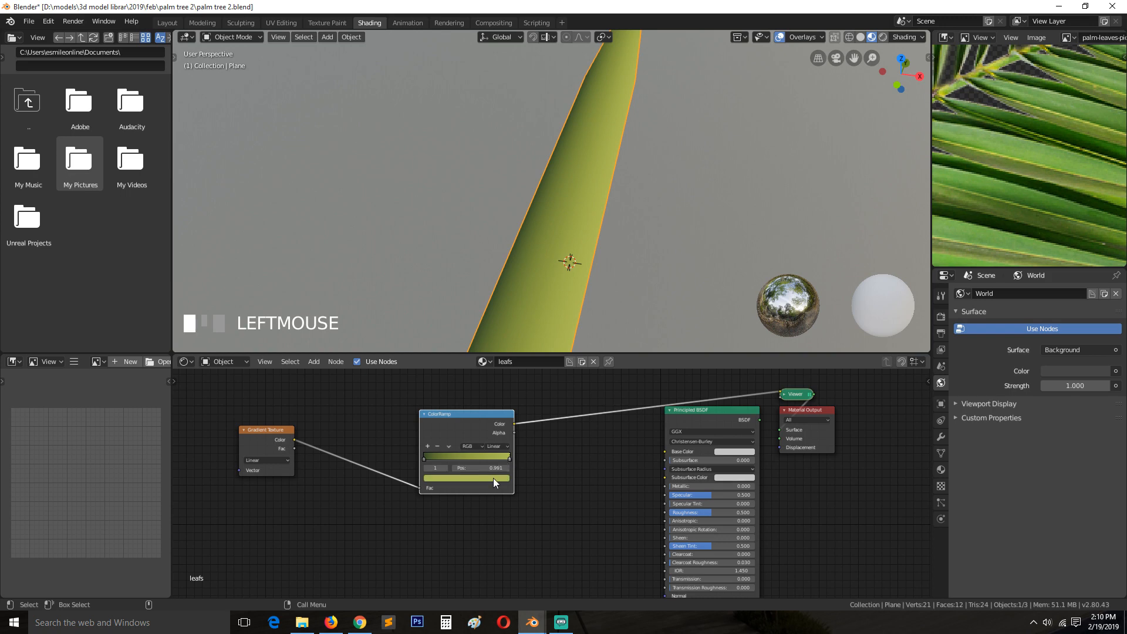
{"action": "left_click", "coordinate": [493, 479]}
{"action": "left_click_drag", "start_coordinate": [492, 377], "coordinate": [492, 351]}
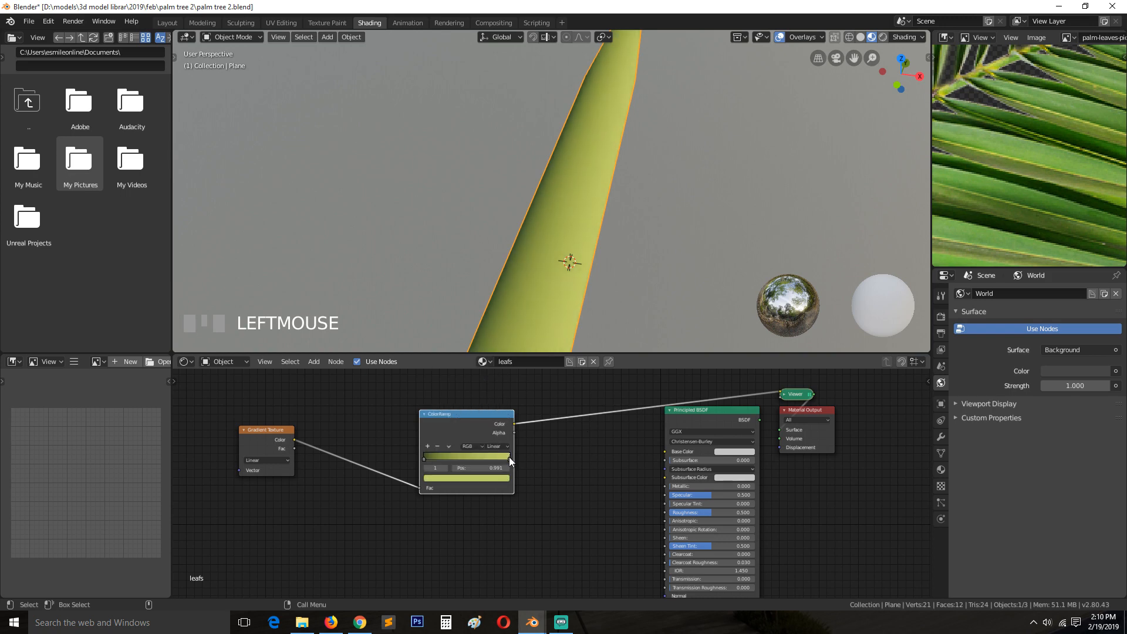
{"action": "left_click_drag", "start_coordinate": [509, 457], "coordinate": [463, 456]}
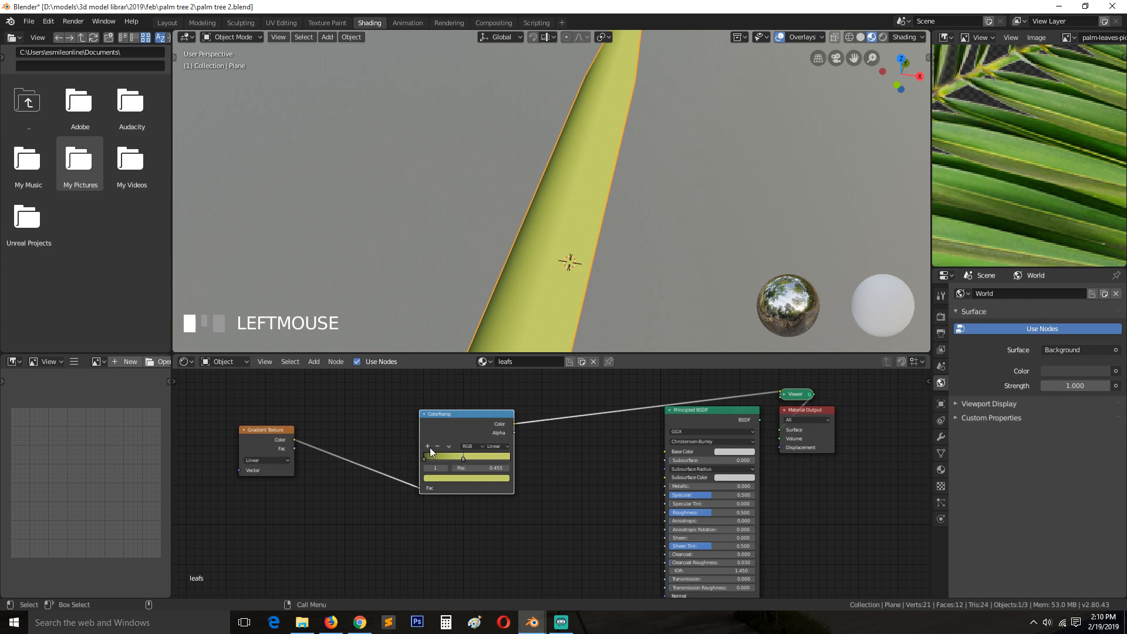
{"action": "left_click_drag", "start_coordinate": [462, 457], "coordinate": [451, 458]}
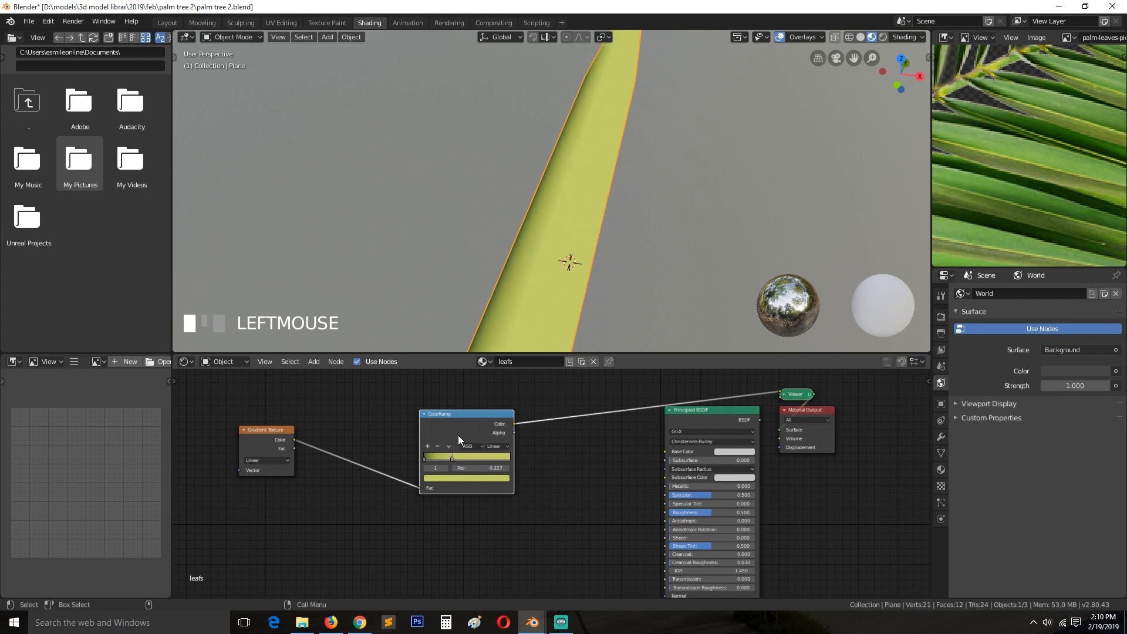
Step: Set the ColorRamp's first stop to a more saturated green, about R 0.011, G 0.164, B 0.013
{"action": "scroll", "coordinate": [409, 486], "scroll_direction": "up", "scroll_amount": 1}
{"action": "left_click", "coordinate": [398, 454]}
{"action": "left_click", "coordinate": [414, 476]}
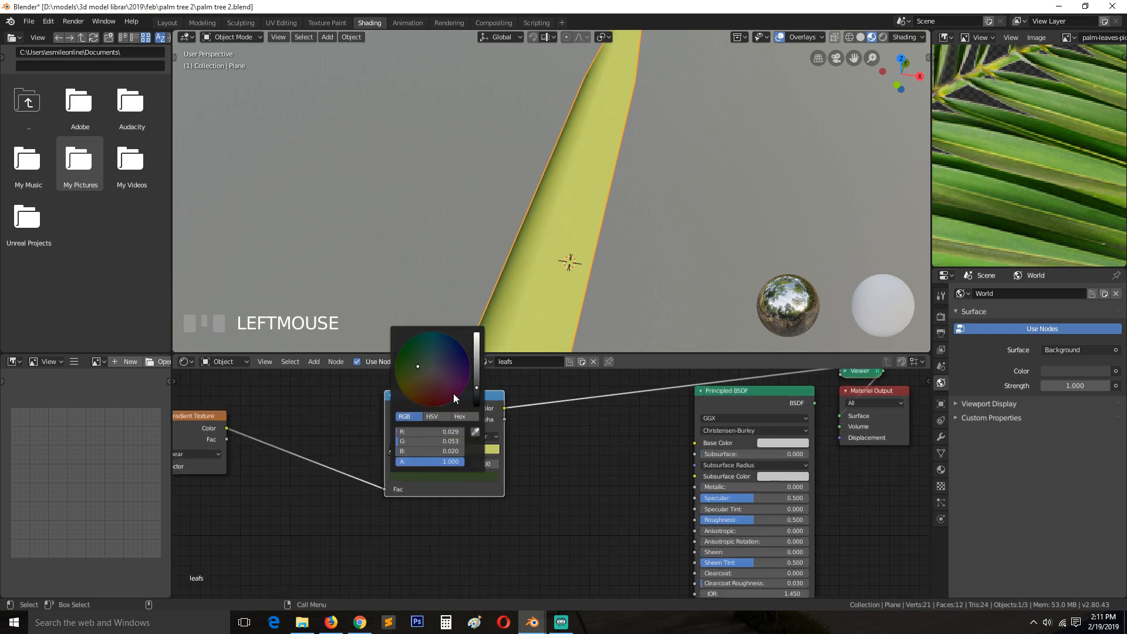
{"action": "left_click_drag", "start_coordinate": [492, 383], "coordinate": [492, 373]}
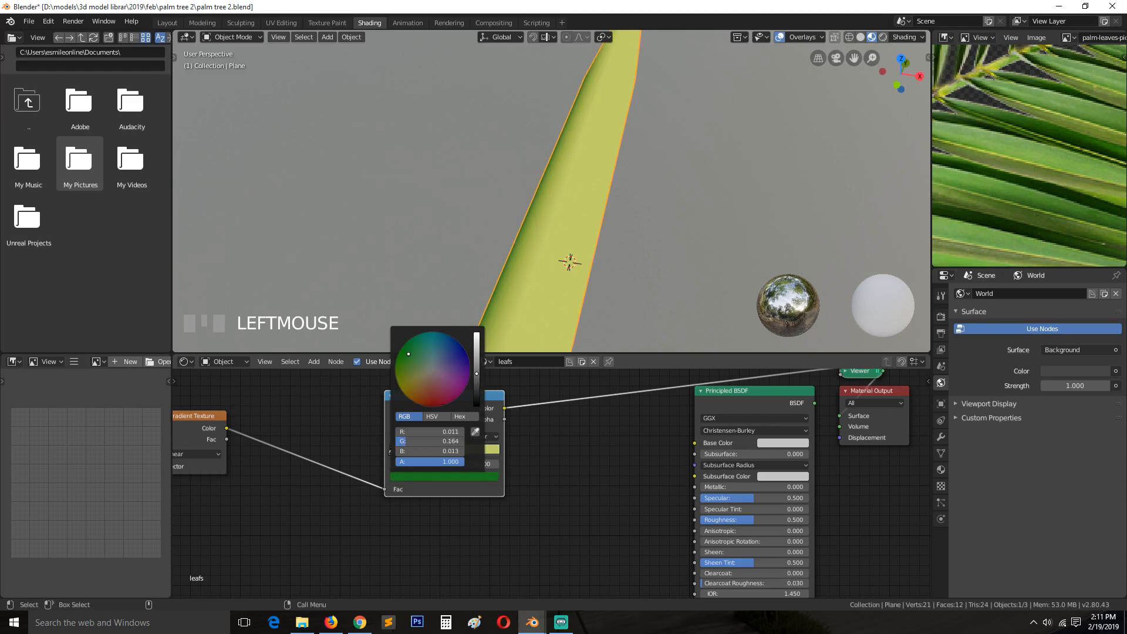
Step: Add a middle ColorRamp stop between the green and yellow-green ones and color it light green, about R 0.161, G 0.581, B 0.087
{"action": "left_click", "coordinate": [428, 448]}
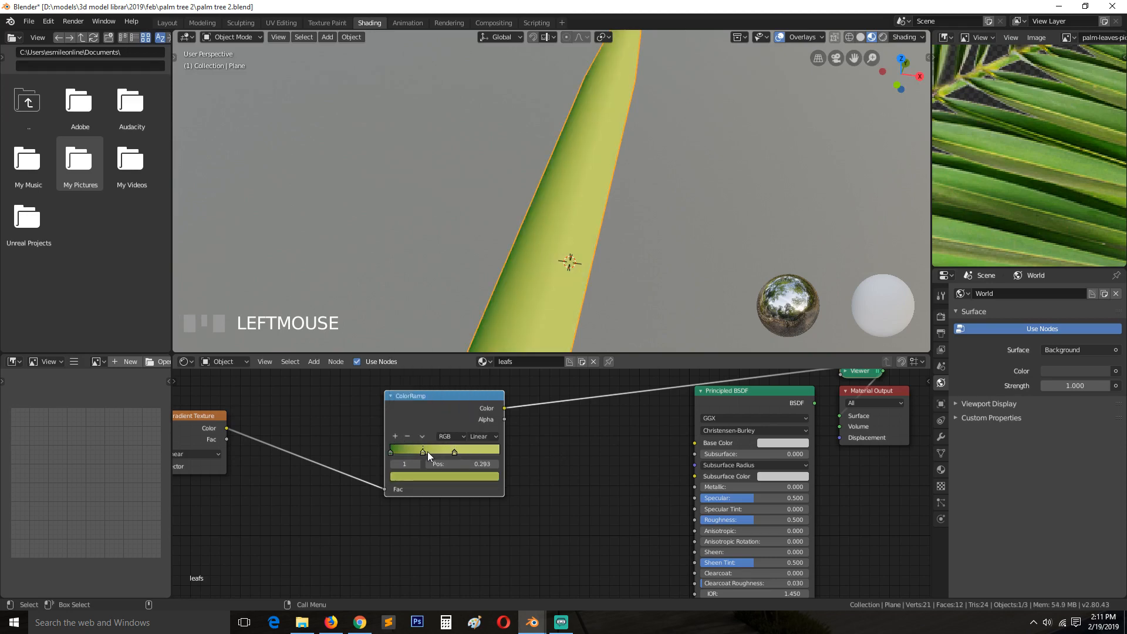
{"action": "left_click", "coordinate": [429, 476]}
{"action": "left_click_drag", "start_coordinate": [403, 359], "coordinate": [408, 366]}
{"action": "left_click_drag", "start_coordinate": [477, 348], "coordinate": [476, 348]}
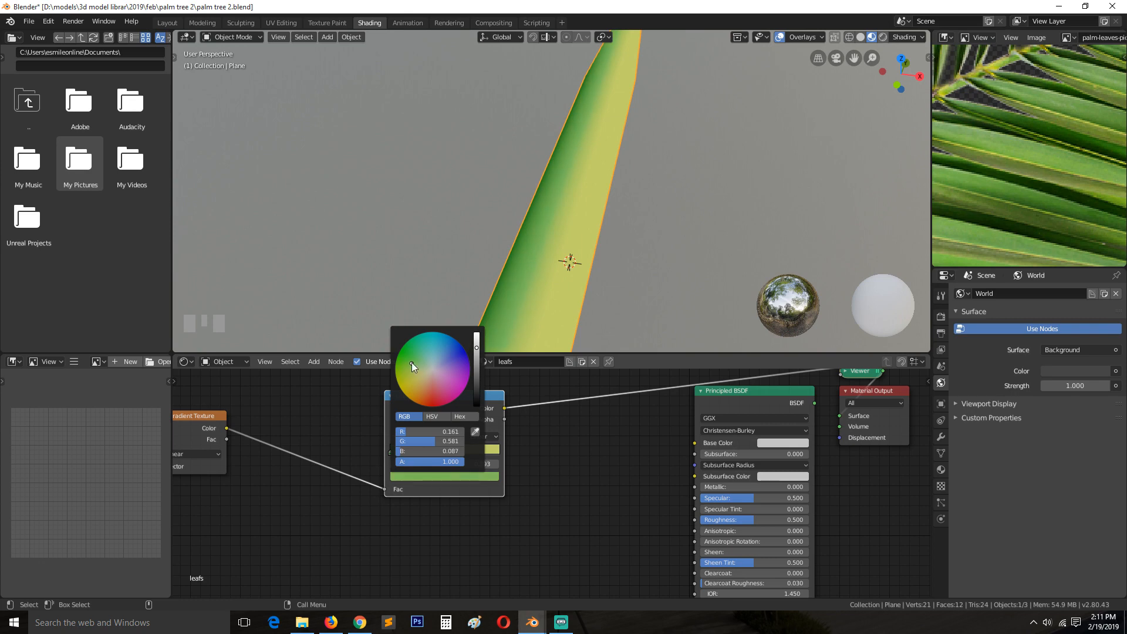
Step: Move the ColorRamp's yellow-green stop to position 0.355, close beside the light green stop
{"action": "left_click_drag", "start_coordinate": [456, 455], "coordinate": [435, 447]}
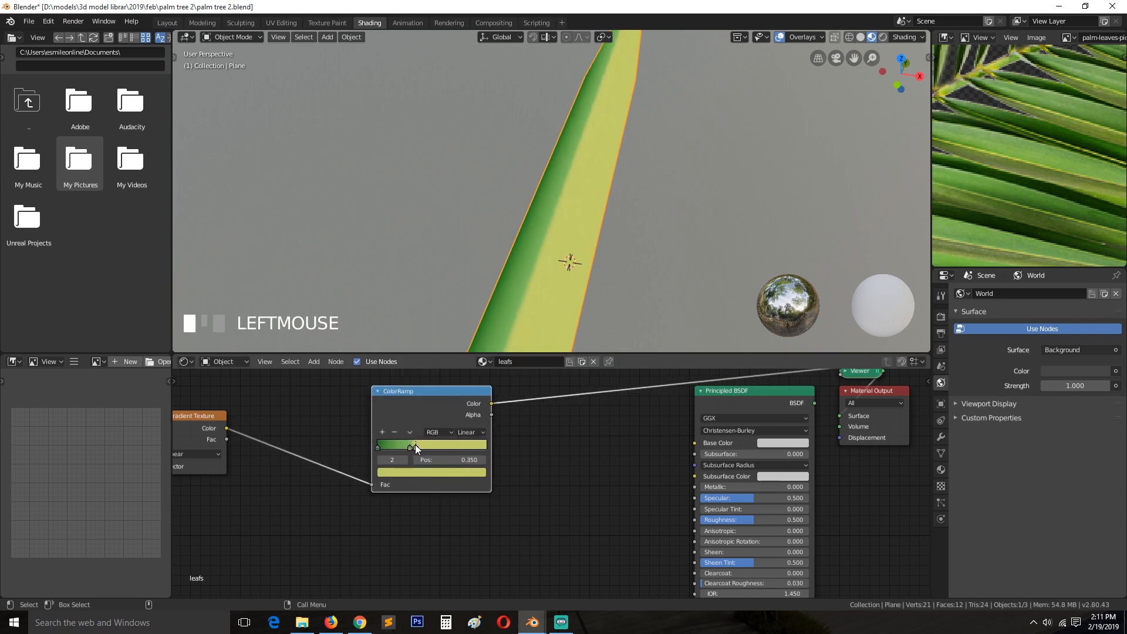
{"action": "left_click_drag", "start_coordinate": [414, 442], "coordinate": [432, 427]}
{"action": "scroll", "coordinate": [464, 435], "scroll_direction": "down", "scroll_amount": 2}
{"action": "middle_click_drag", "start_coordinate": [466, 436], "coordinate": [471, 474]}
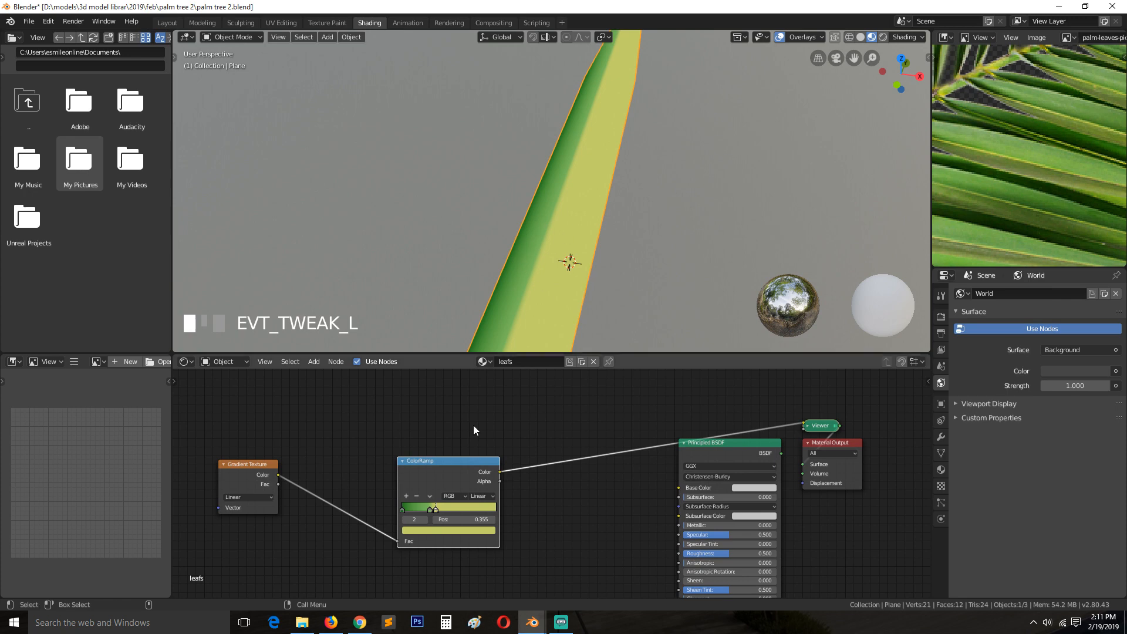
Step: Duplicate the Gradient Texture and ColorRamp nodes together and place the copies above the originals
{"action": "left_click", "coordinate": [428, 465]}
{"action": "scroll", "coordinate": [374, 463], "scroll_direction": "down", "scroll_amount": 2}
{"action": "scroll", "coordinate": [373, 463], "scroll_direction": "down", "scroll_amount": 1}
{"action": "middle_click_drag", "start_coordinate": [349, 469], "coordinate": [376, 490]}
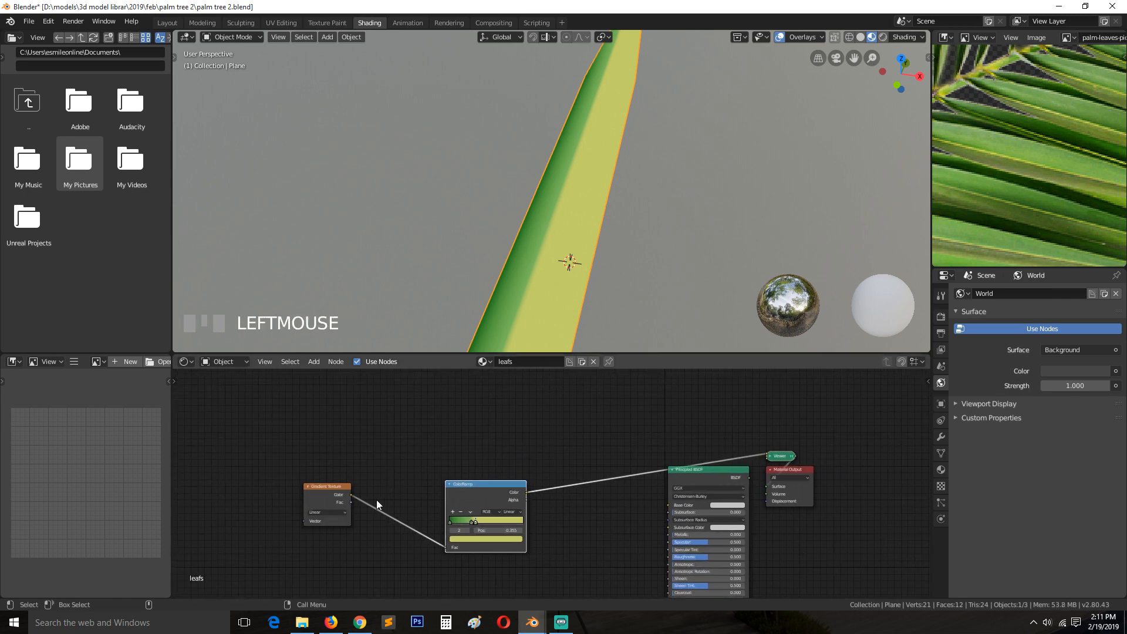
{"action": "left_click", "coordinate": [307, 486]}
{"action": "left_click", "coordinate": [311, 485]}
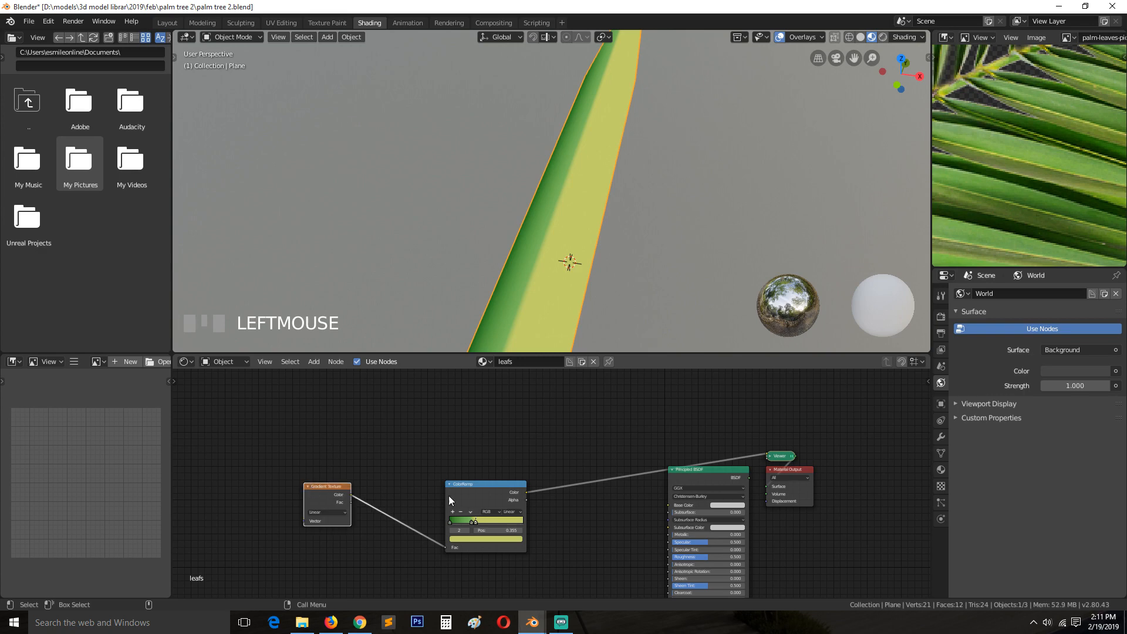
{"action": "left_click", "coordinate": [468, 494], "text": "shift"}
{"action": "key", "text": "shift+d"}
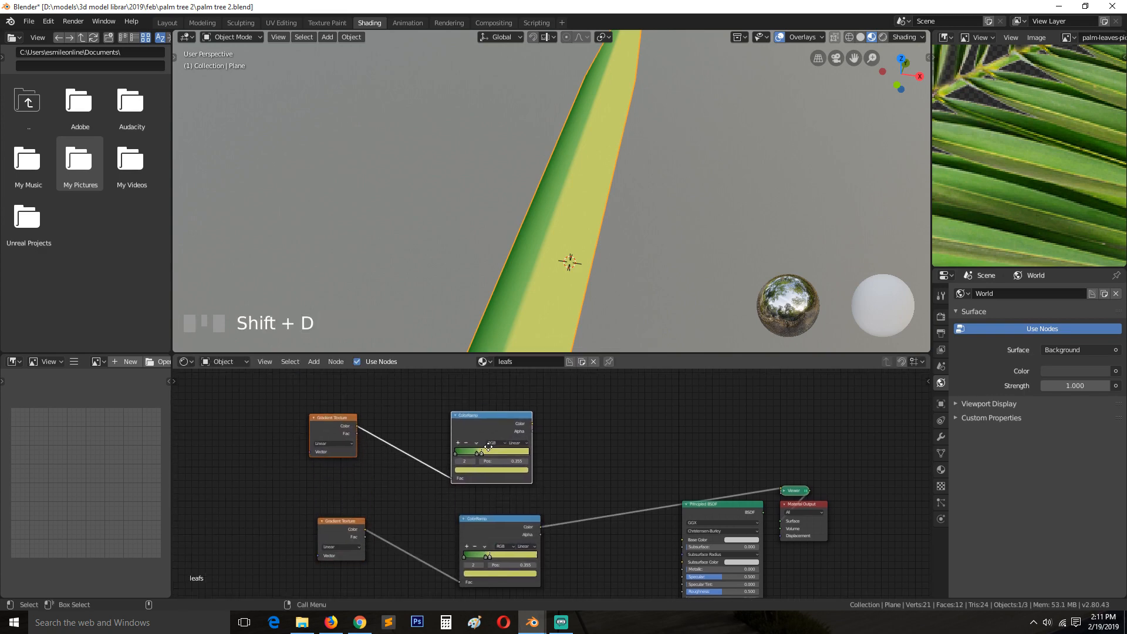
{"action": "left_click", "coordinate": [498, 442]}
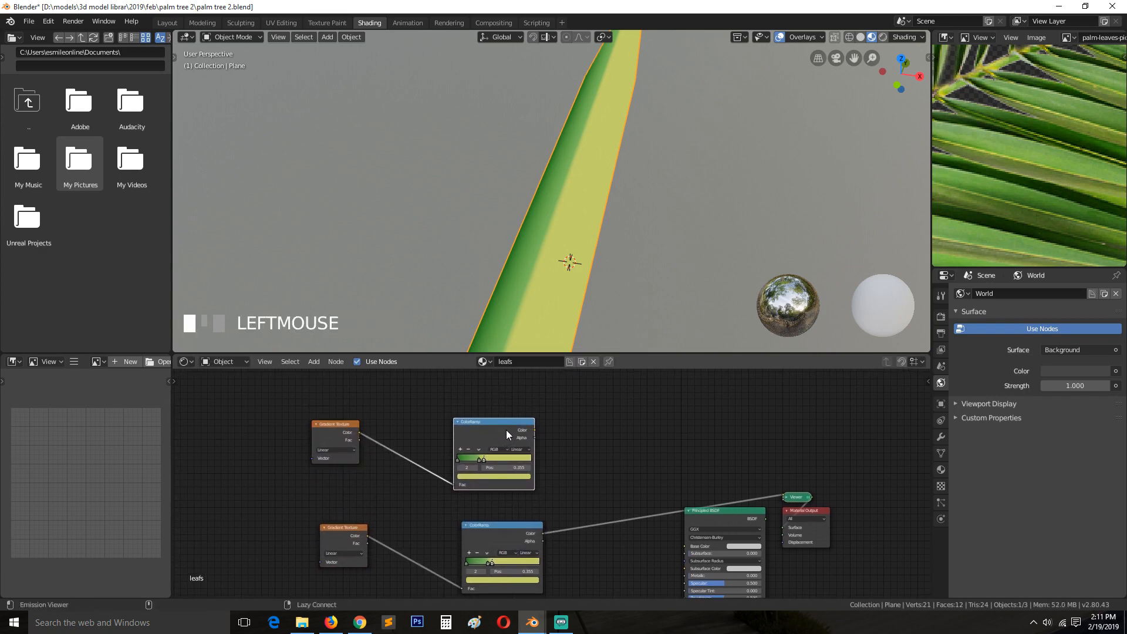
Step: Preview the duplicated ColorRamp through the Viewer and flip its color ramp
{"action": "left_click", "coordinate": [506, 430], "text": "ctrl+shift"}
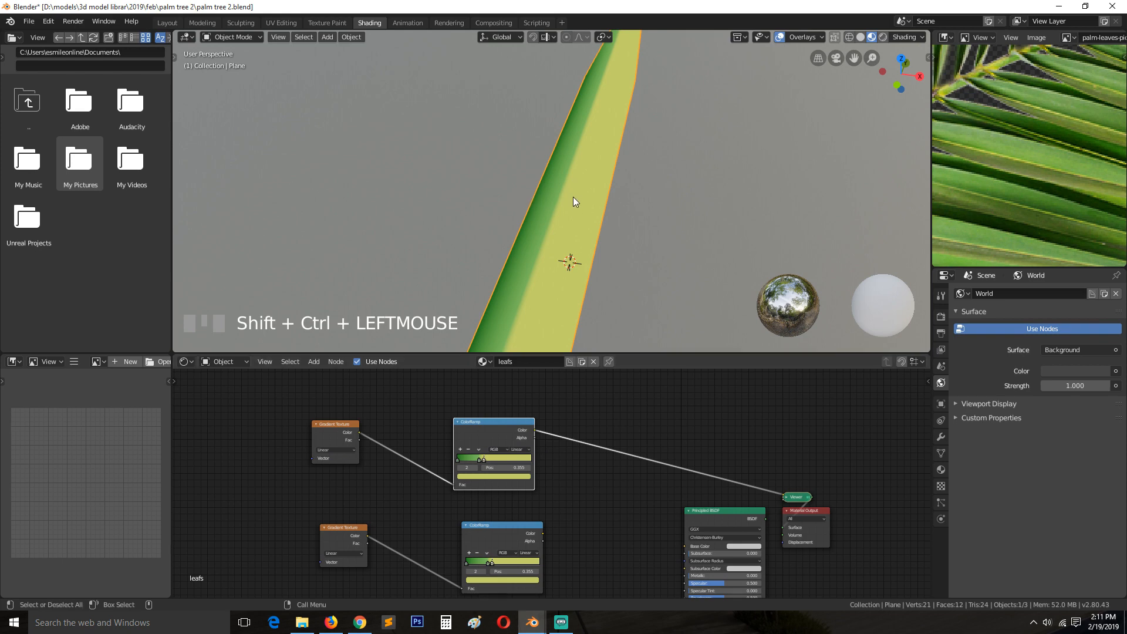
{"action": "left_click_drag", "start_coordinate": [336, 438], "coordinate": [365, 451]}
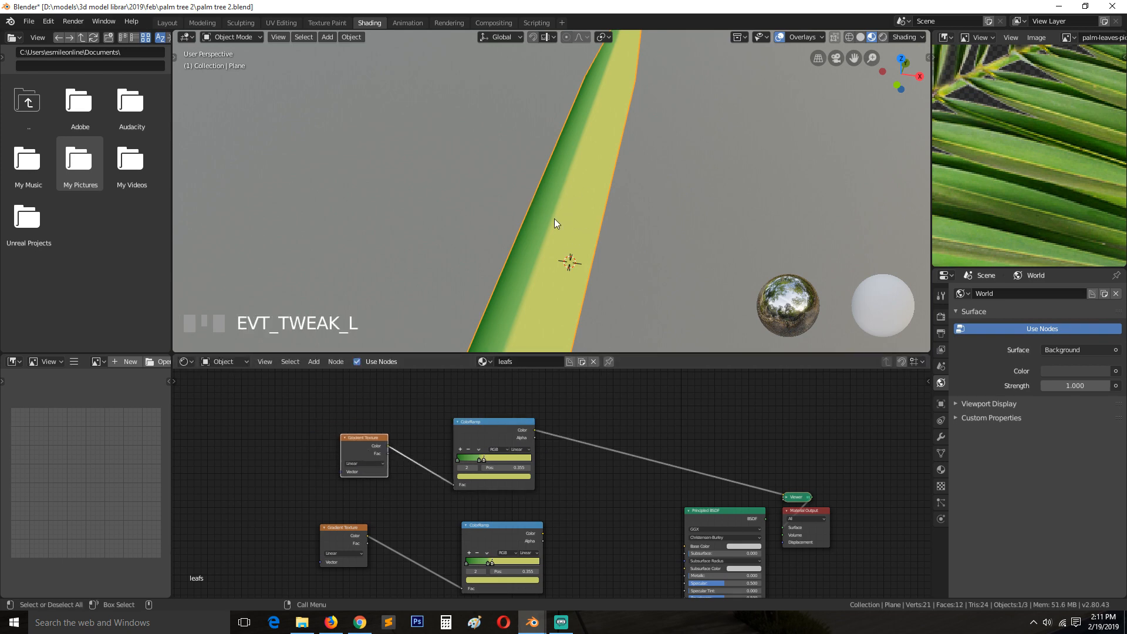
{"action": "scroll", "coordinate": [551, 483], "scroll_direction": "up", "scroll_amount": 2}
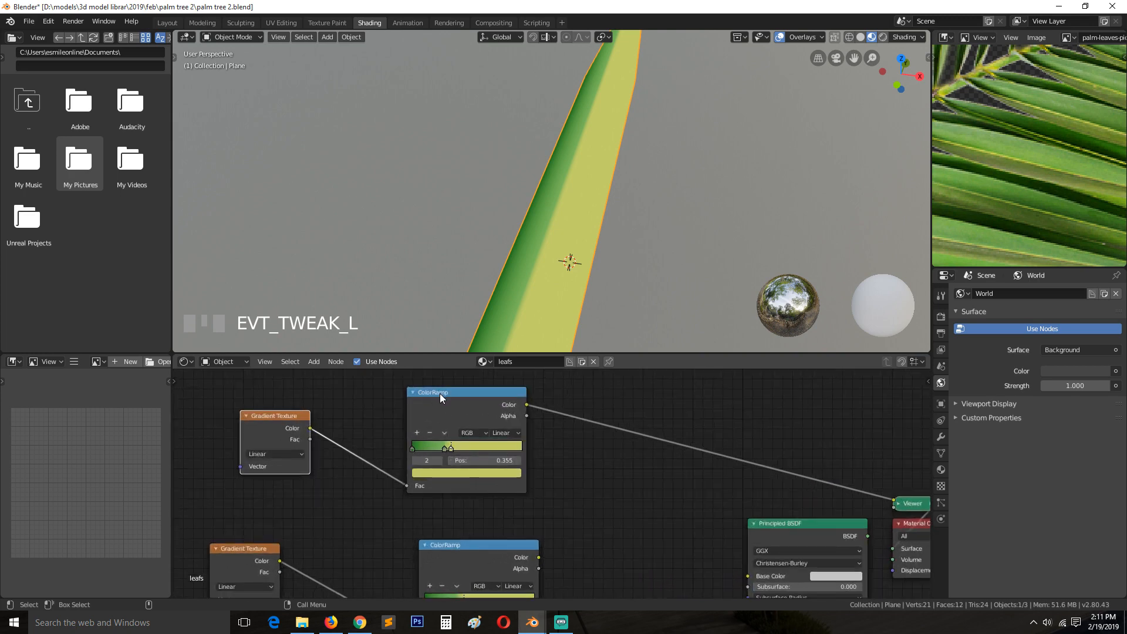
{"action": "left_click", "coordinate": [443, 433]}
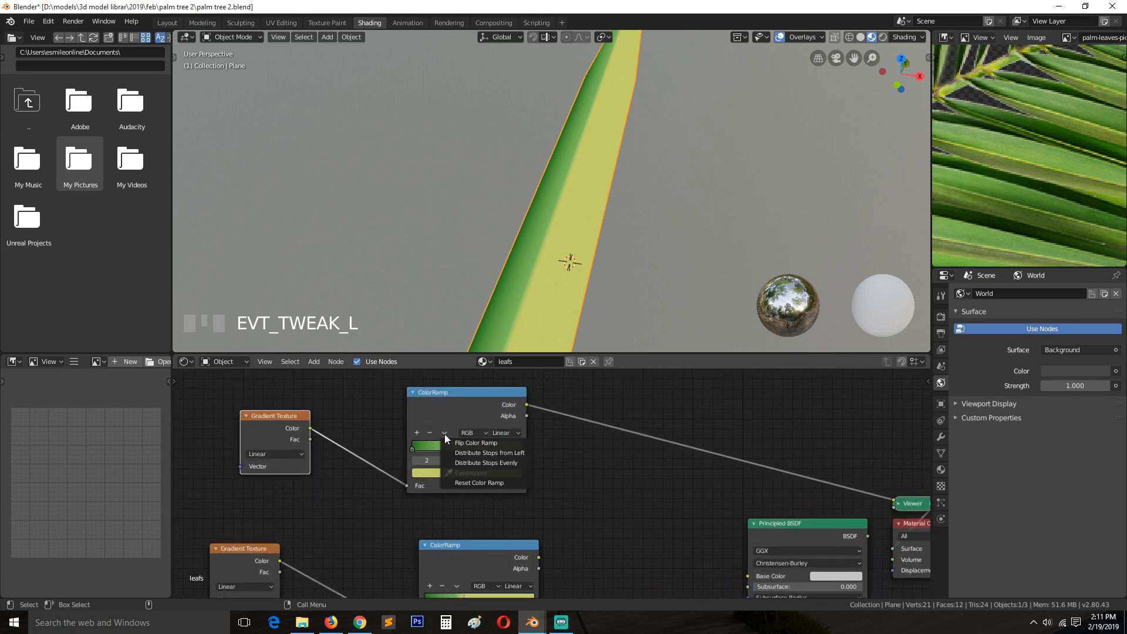
{"action": "left_click", "coordinate": [445, 433]}
{"action": "left_click", "coordinate": [471, 445]}
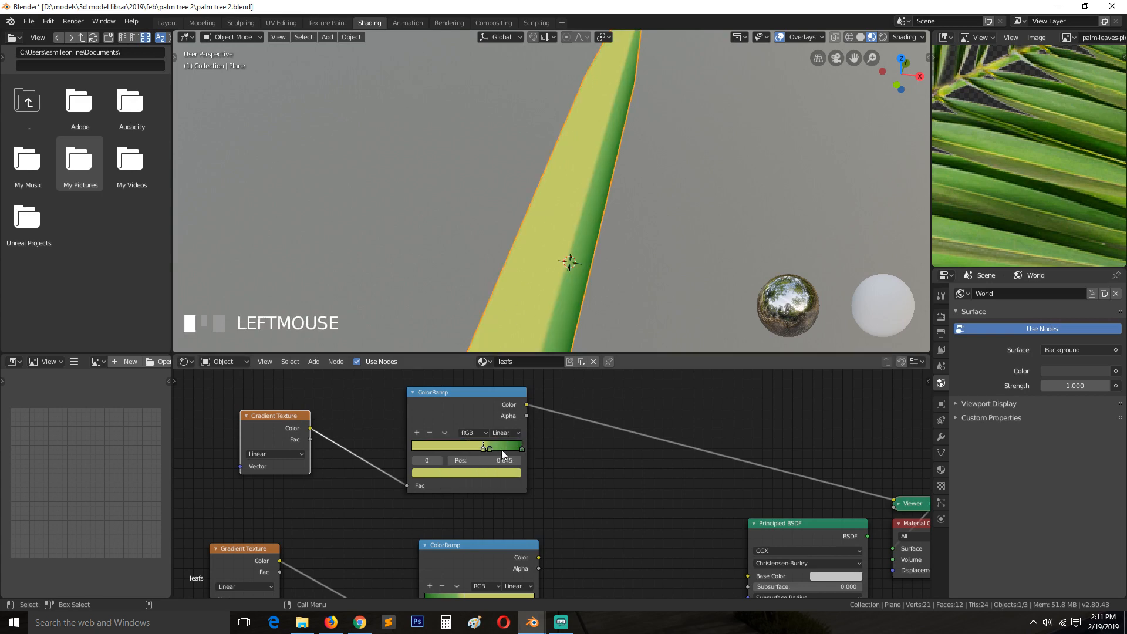
Step: Insert a MixRGB node between the flipped ColorRamp and the Viewer, and connect the original ColorRamp to Color2
{"action": "scroll", "coordinate": [577, 505], "scroll_direction": "down", "scroll_amount": 3}
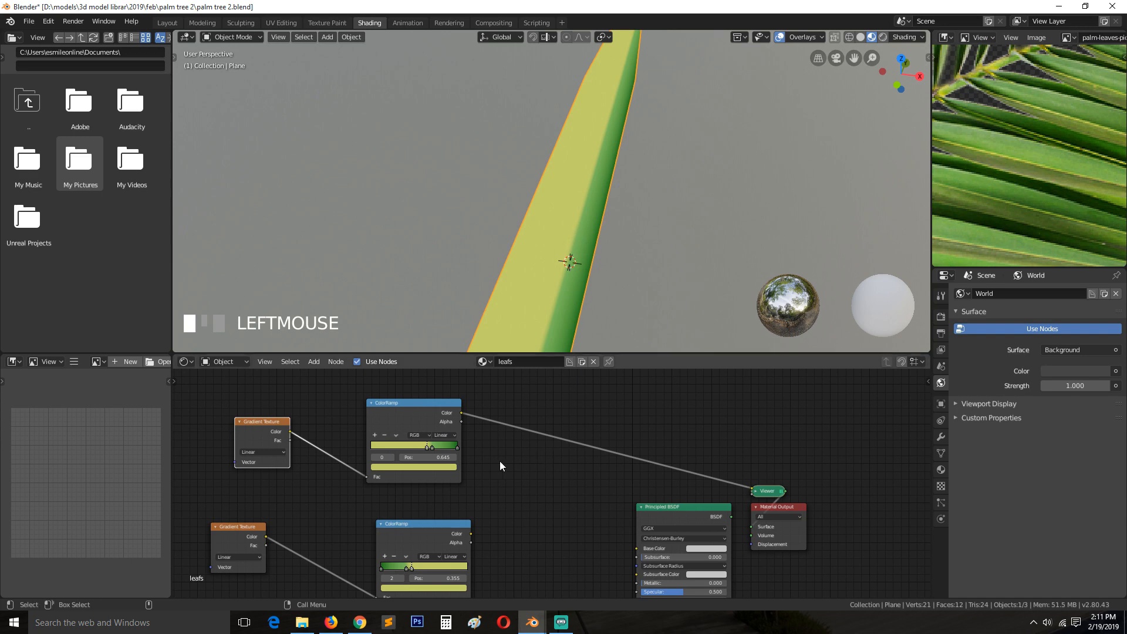
{"action": "key", "text": "shift+a"}
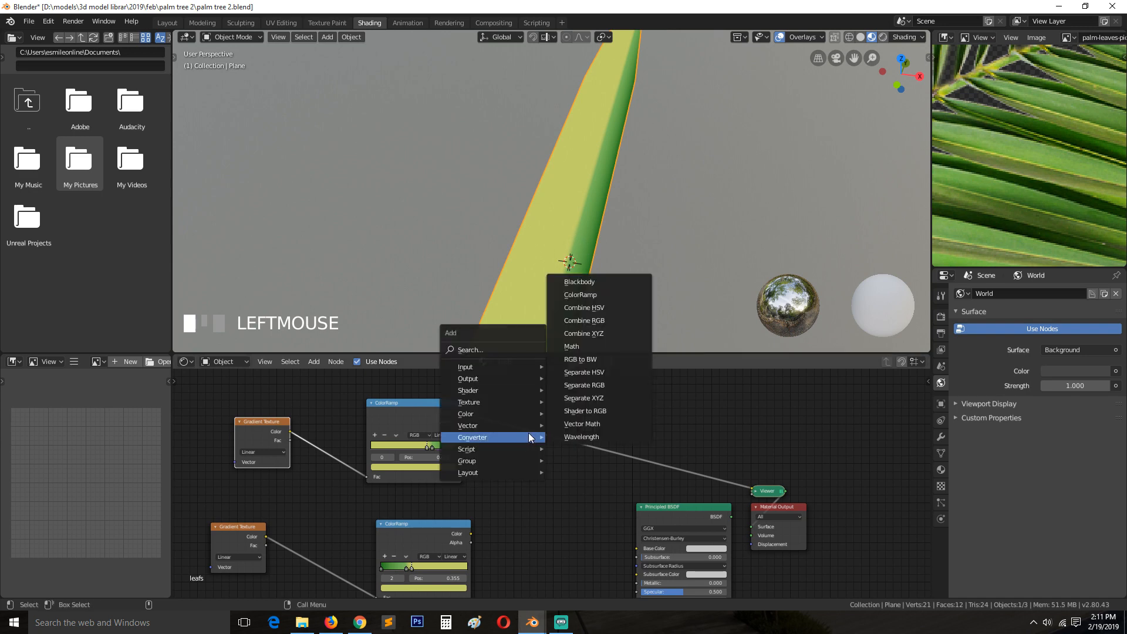
{"action": "mouse_move", "coordinate": [481, 413]}
{"action": "left_click", "coordinate": [601, 477]}
{"action": "left_click", "coordinate": [575, 436]}
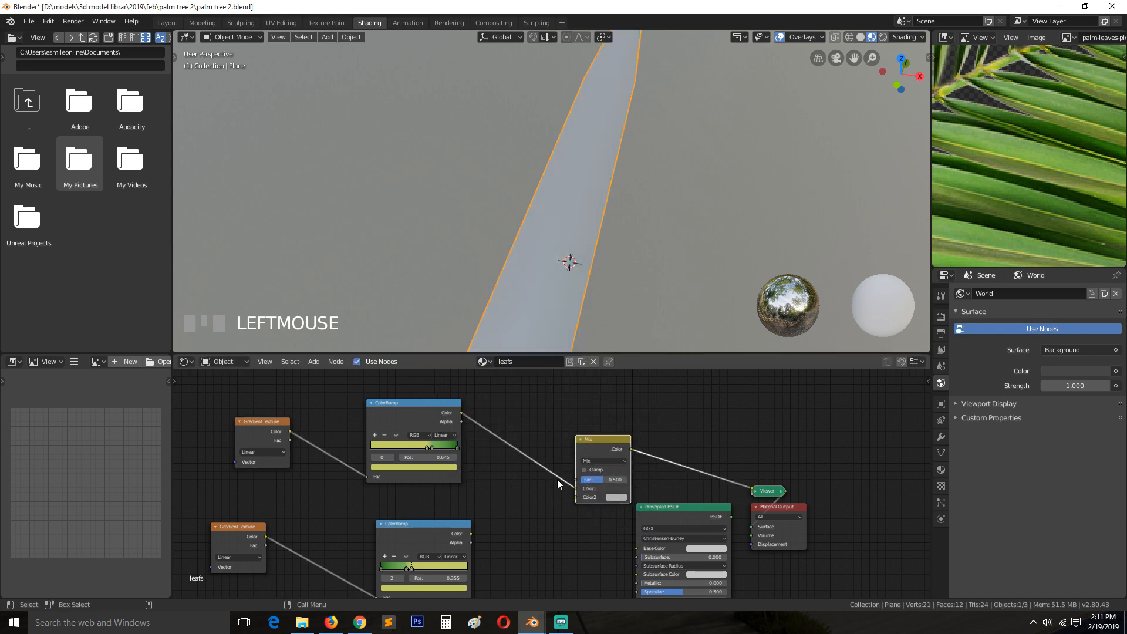
{"action": "left_click_drag", "start_coordinate": [471, 533], "coordinate": [574, 499]}
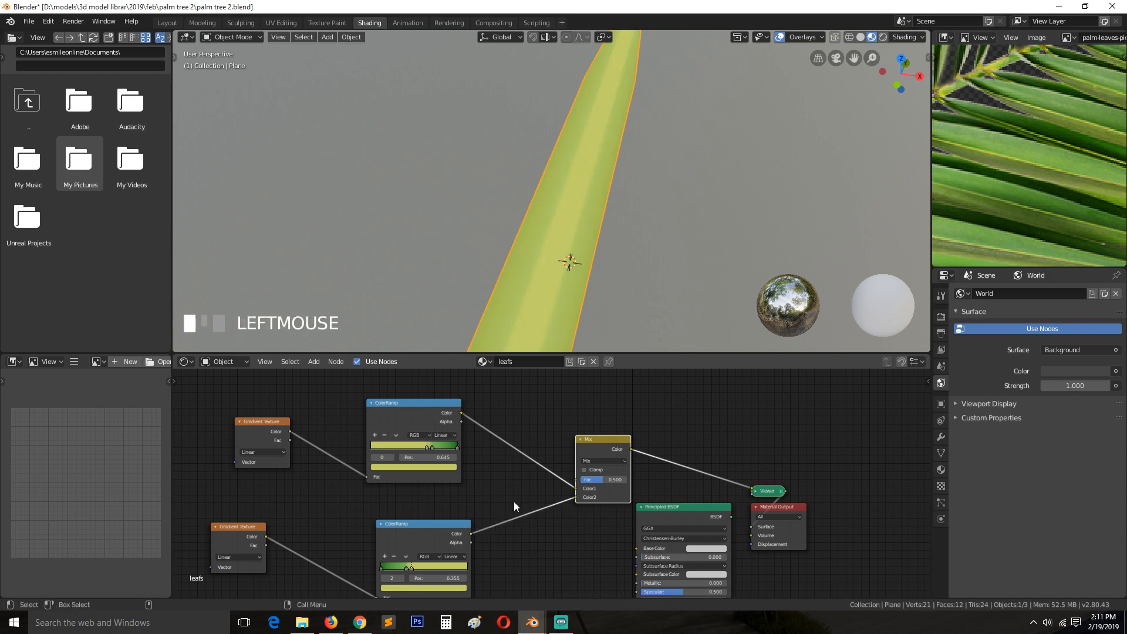
Step: Set the Mix node's factor to 1.000
{"action": "key", "text": "shift+grave"}
{"action": "left_click", "coordinate": [469, 240]}
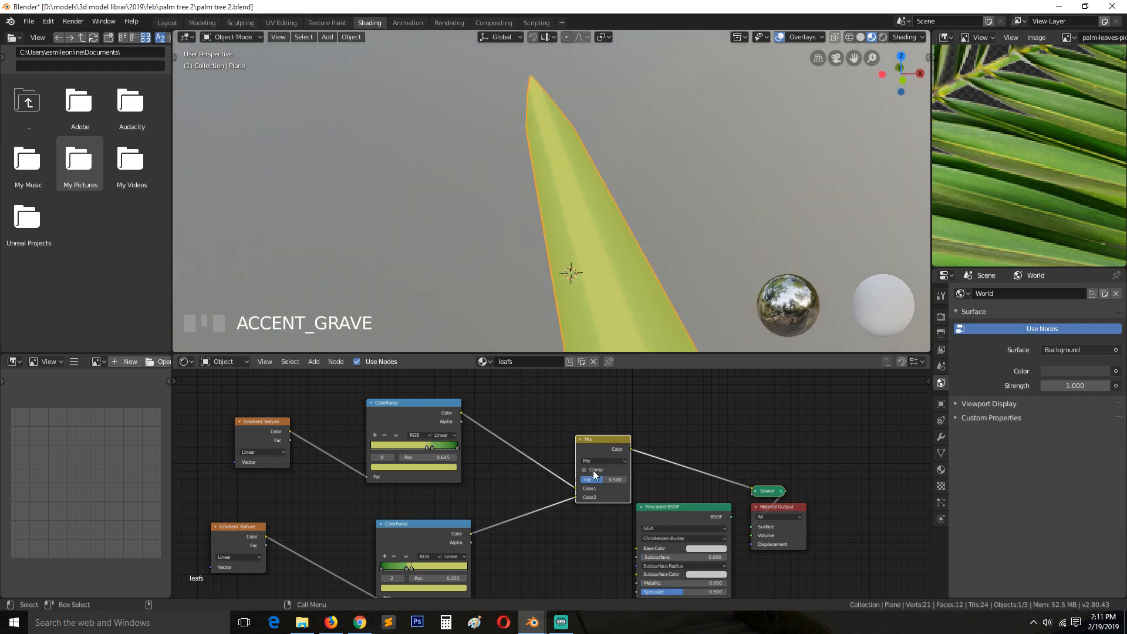
{"action": "left_click_drag", "start_coordinate": [603, 480], "coordinate": [629, 479]}
Step: Try the Overlay and Screen blend types on the Mix node and inspect the leaflet with each
{"action": "scroll", "coordinate": [629, 482], "scroll_direction": "up", "scroll_amount": 2}
{"action": "left_click", "coordinate": [620, 455]}
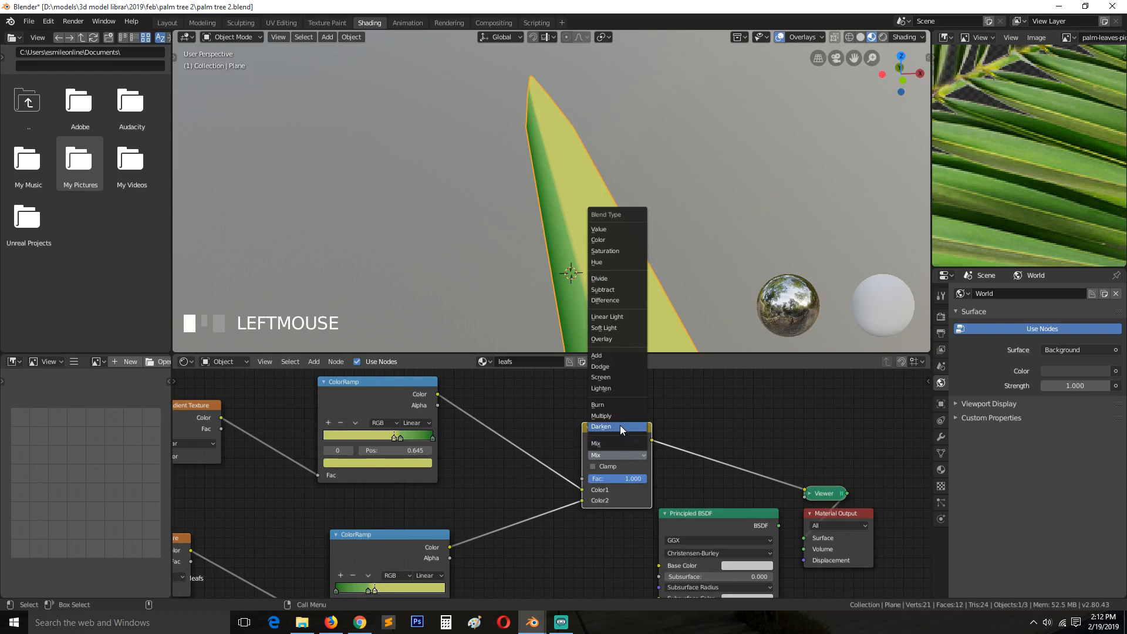
{"action": "left_click", "coordinate": [625, 336]}
{"action": "key", "text": "shift+grave"}
{"action": "left_click", "coordinate": [629, 455]}
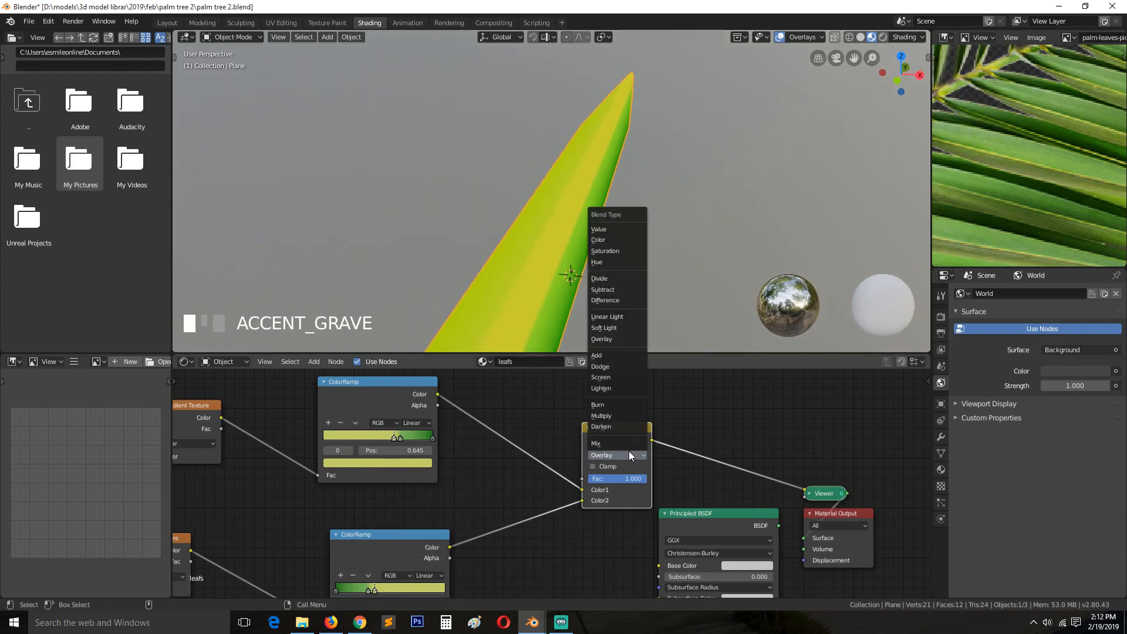
{"action": "left_click", "coordinate": [614, 377]}
{"action": "key", "text": "shift+grave"}
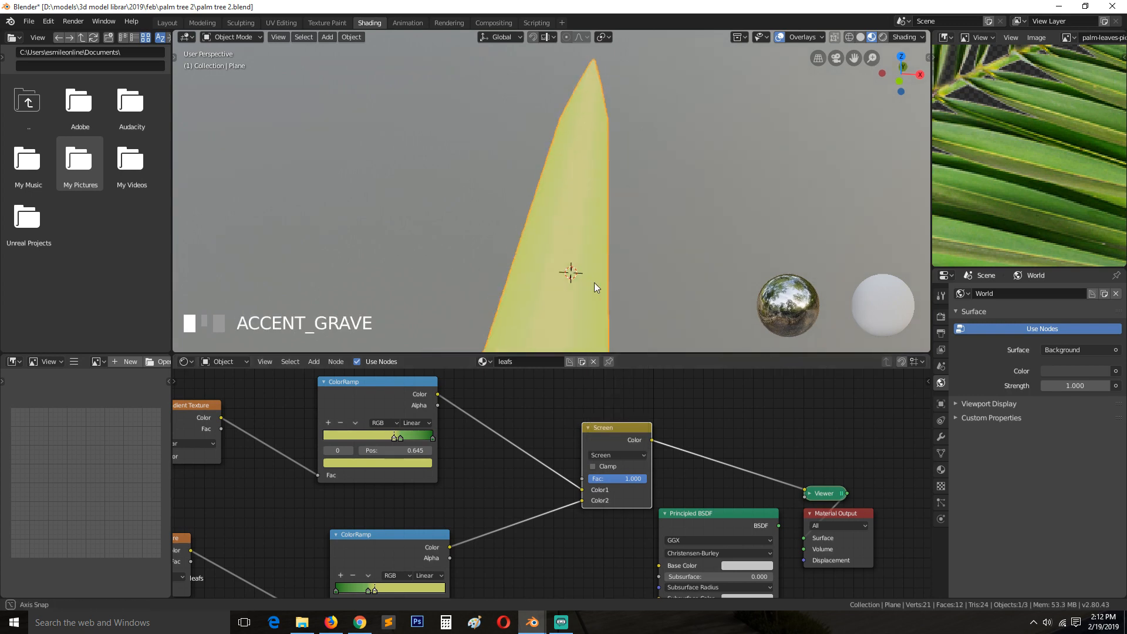
Step: Set the Mix node's blend type to Multiply and inspect the leaflet from both sides
{"action": "left_click", "coordinate": [629, 455]}
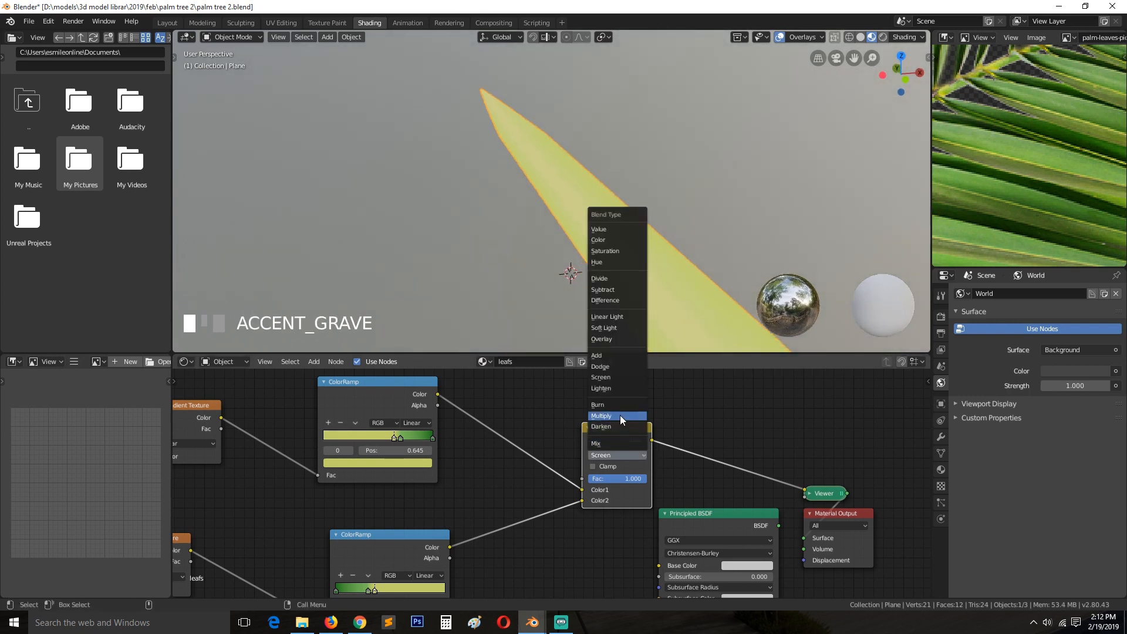
{"action": "left_click", "coordinate": [619, 415]}
{"action": "key", "text": "shift+grave"}
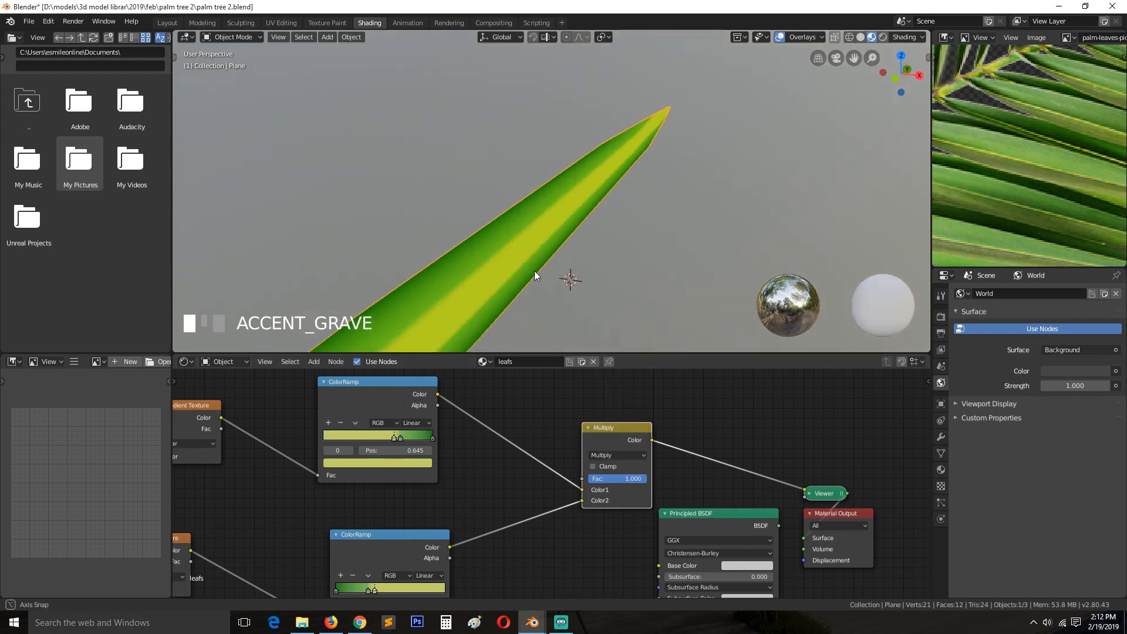
{"action": "left_click_drag", "start_coordinate": [534, 271], "coordinate": [499, 151]}
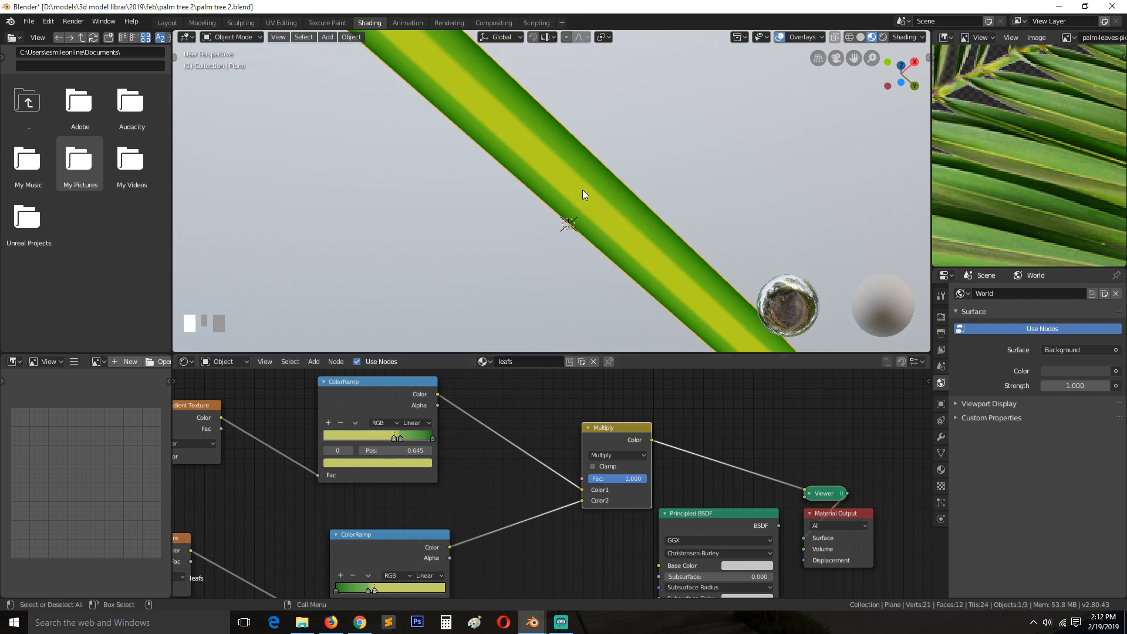
Step: Narrow the yellow-green band on the flipped ColorRamp by shifting its inner stops, with the light green one at 0.539
{"action": "mouse_move", "coordinate": [397, 442]}
{"action": "left_mouse_down"}
{"action": "mouse_move", "coordinate": [368, 441]}
{"action": "mouse_move", "coordinate": [381, 435]}
{"action": "left_mouse_up"}
{"action": "key", "text": "grave"}
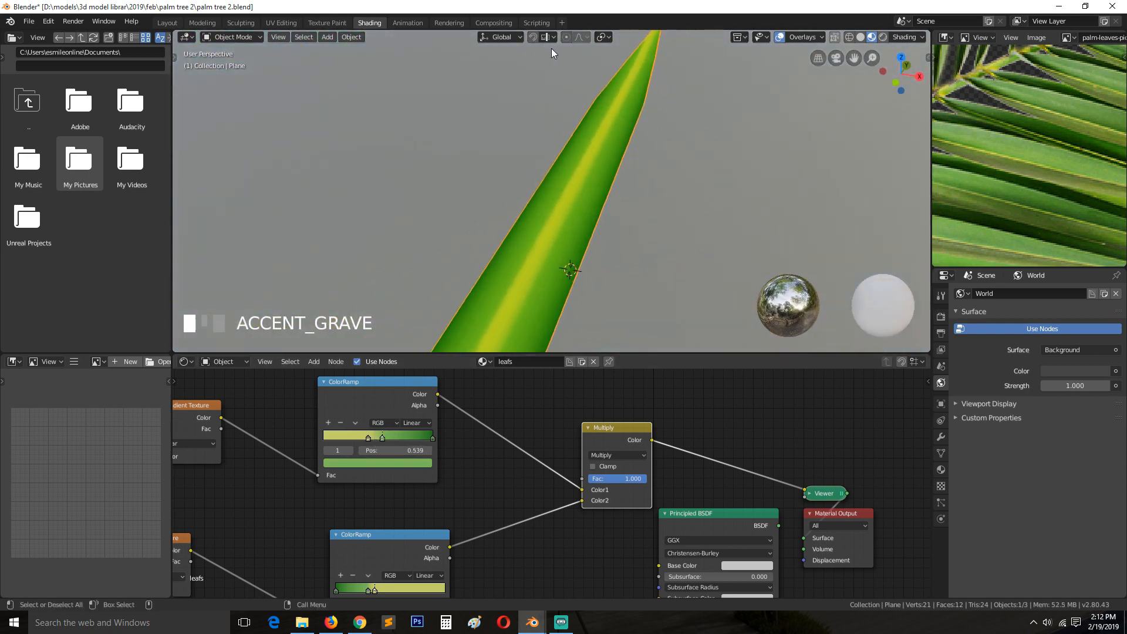
{"action": "middle_click_drag", "start_coordinate": [430, 228], "coordinate": [375, 355]}
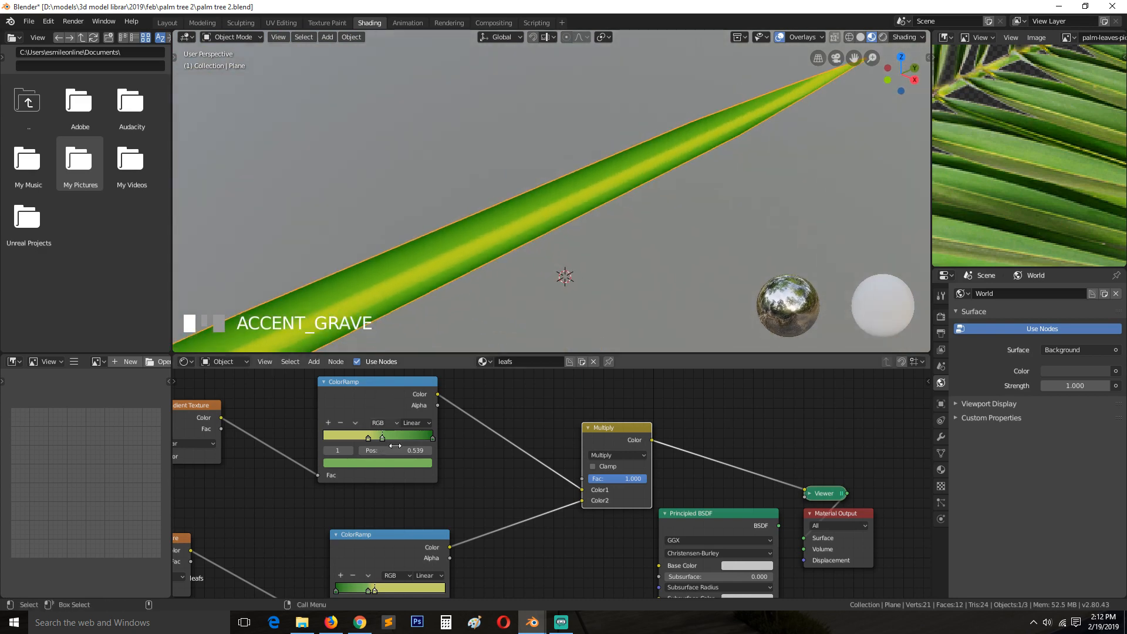
Step: Shift the original ColorRamp's two inner stops toward its middle, placing the yellow-green stop at position 0.482
{"action": "middle_click_drag", "start_coordinate": [377, 593], "coordinate": [384, 527]}
{"action": "left_click_drag", "start_coordinate": [384, 526], "coordinate": [403, 529]}
{"action": "left_click", "coordinate": [405, 528]}
{"action": "middle_click_drag", "start_coordinate": [453, 223], "coordinate": [573, 258]}
Step: Deselect the leaflet and compare its coloring with the fronds in the palm-leaves picture
{"action": "key", "text": "alt+a"}
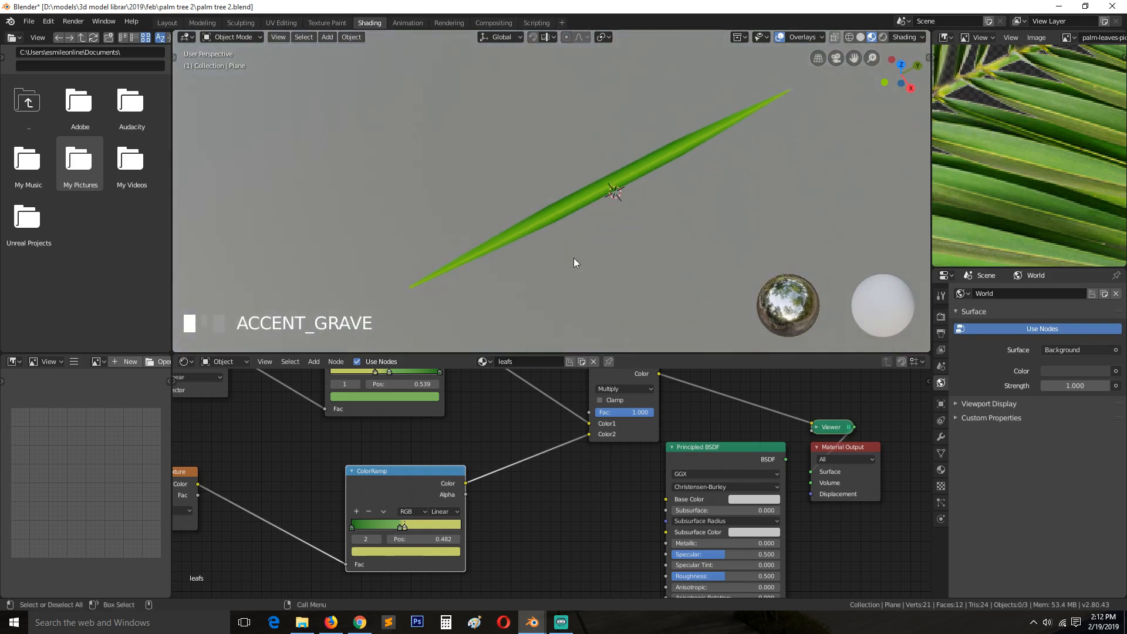
{"action": "scroll", "coordinate": [561, 227], "scroll_direction": "up", "scroll_amount": 2}
{"action": "scroll", "coordinate": [1004, 150], "scroll_direction": "down", "scroll_amount": 3}
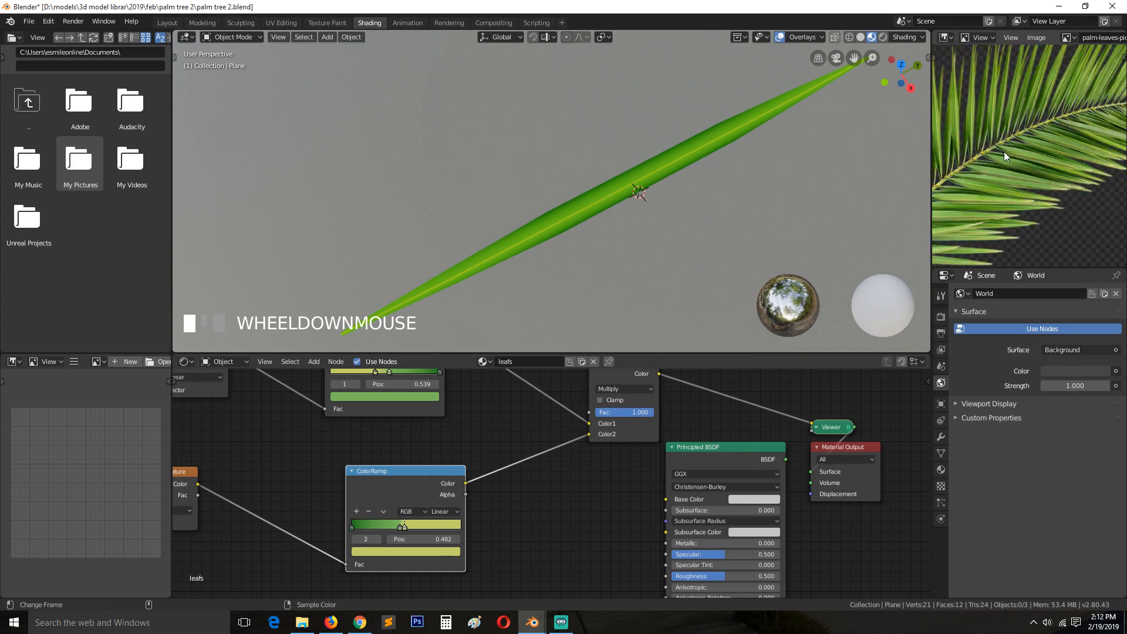
{"action": "scroll", "coordinate": [1004, 152], "scroll_direction": "up", "scroll_amount": 3}
{"action": "middle_click_drag", "start_coordinate": [1001, 160], "coordinate": [1064, 196]}
{"action": "middle_click_drag", "start_coordinate": [977, 144], "coordinate": [992, 208]}
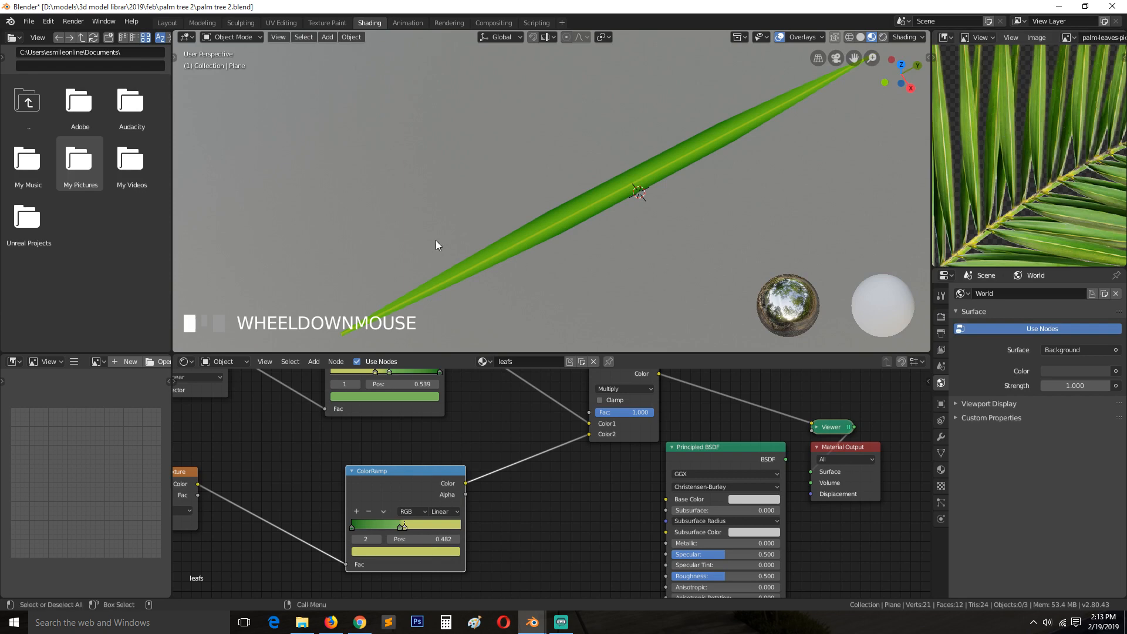
Step: Duplicate the Gradient Texture node feeding the flipped ColorRamp and place the copy above the original
{"action": "scroll", "coordinate": [466, 230], "scroll_direction": "down", "scroll_amount": 6}
{"action": "scroll", "coordinate": [467, 234], "scroll_direction": "up", "scroll_amount": 3}
{"action": "middle_click_drag", "start_coordinate": [263, 403], "coordinate": [430, 537]}
{"action": "left_click", "coordinate": [340, 478]}
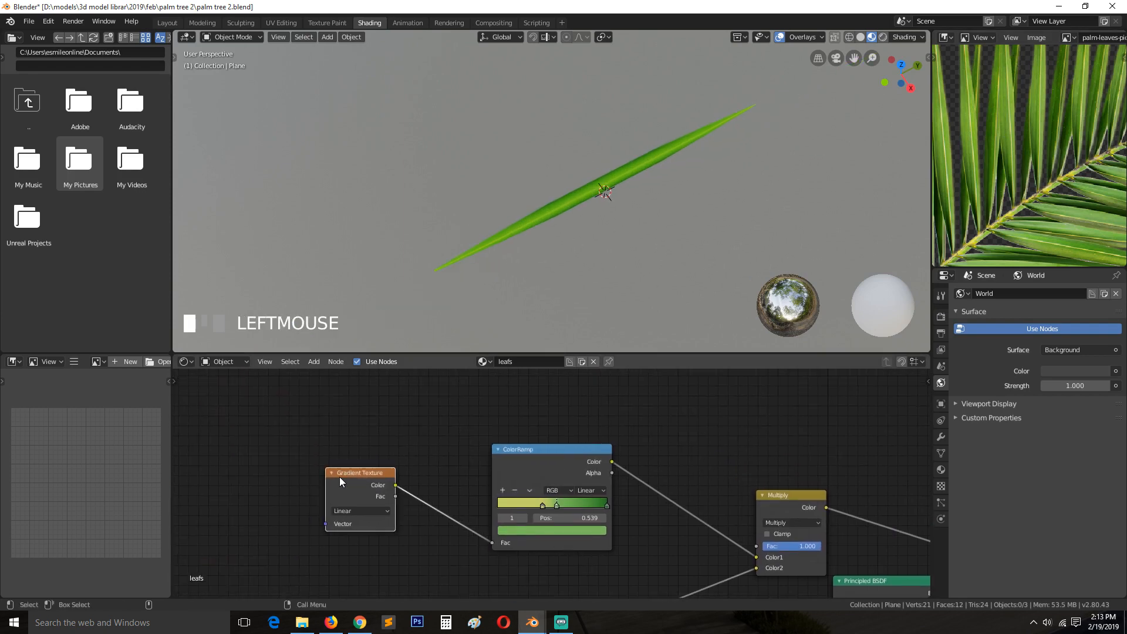
{"action": "key", "text": "shift+a"}
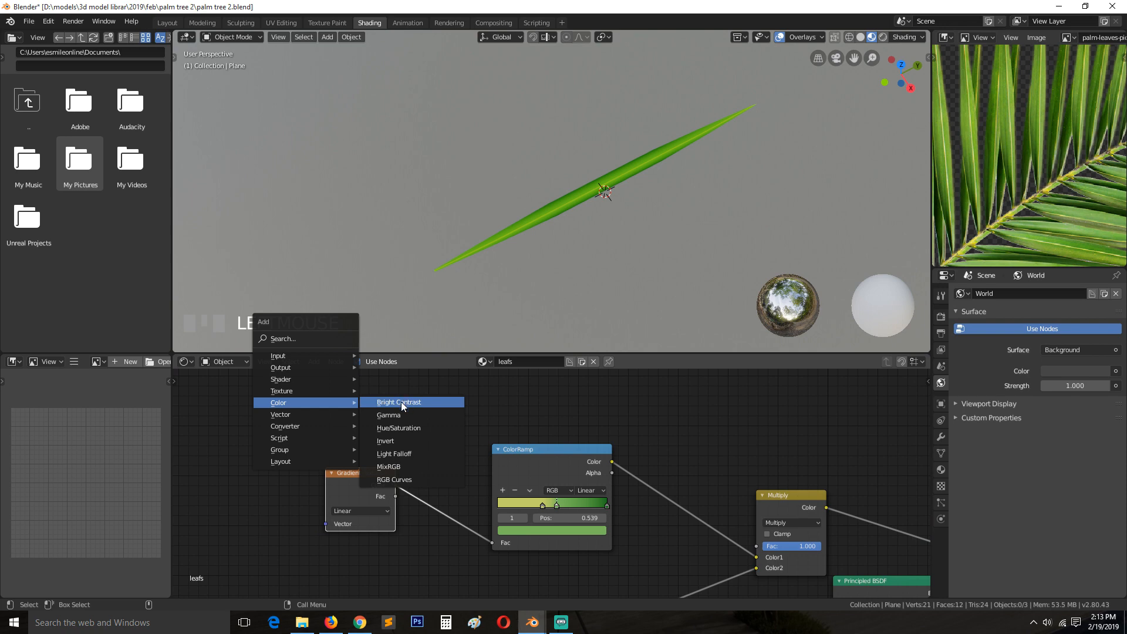
{"action": "key", "text": "shift+d"}
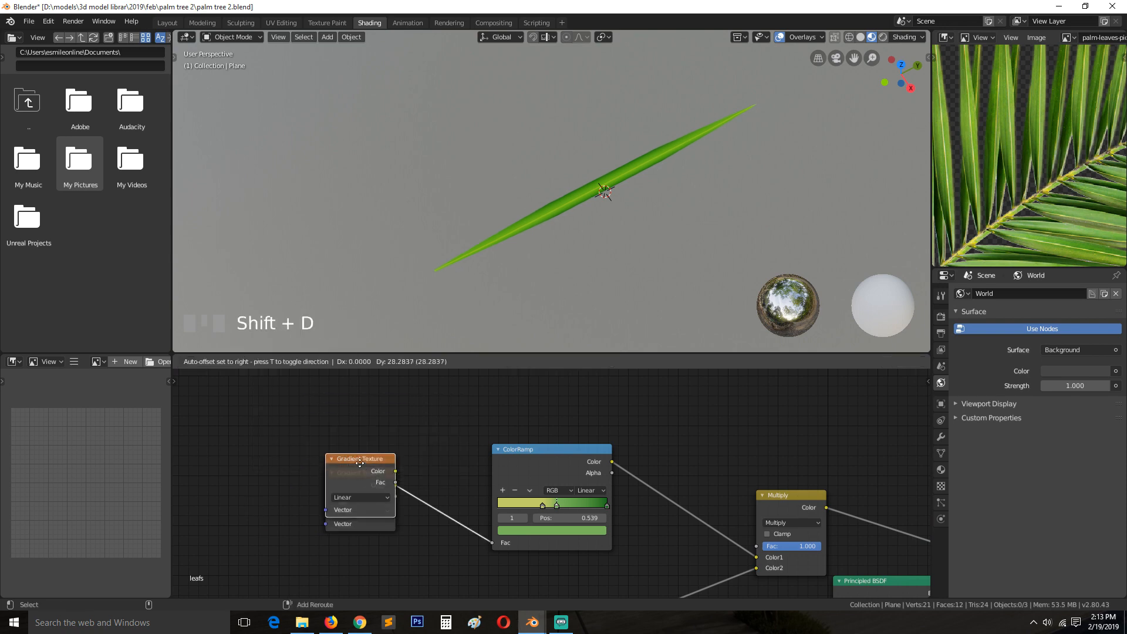
{"action": "left_click", "coordinate": [332, 408]}
Step: Add a default black-to-white ColorRamp node, feed it from the duplicated Gradient Texture's color, and preview it on the leaflet
{"action": "middle_click_drag", "start_coordinate": [391, 416], "coordinate": [394, 449]}
{"action": "key", "text": "shift+a"}
{"action": "mouse_move", "coordinate": [366, 473]}
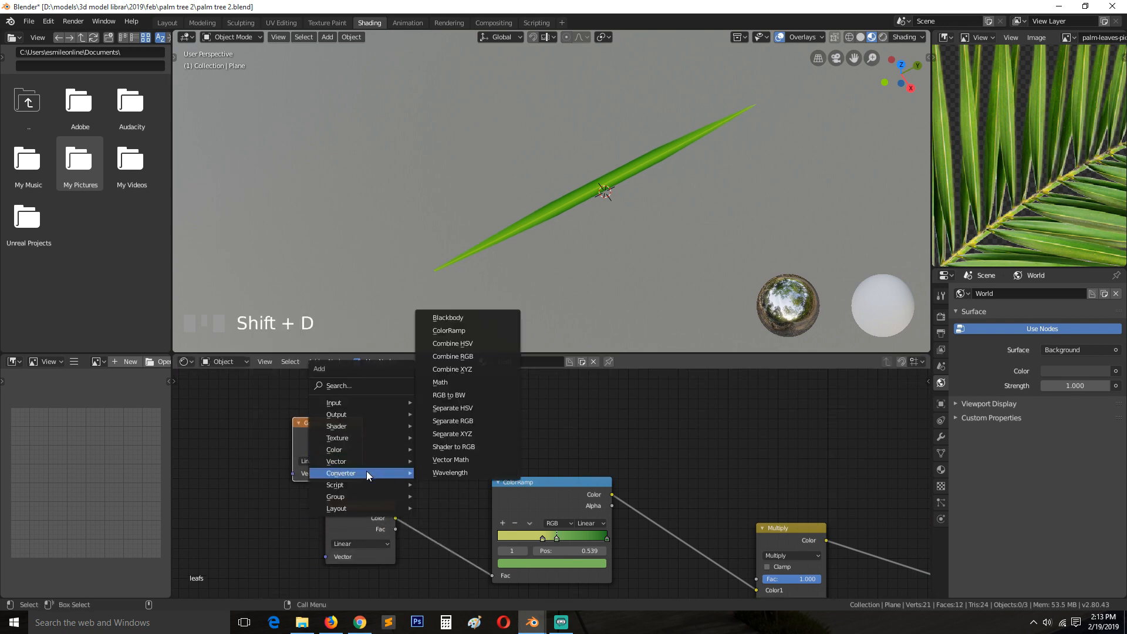
{"action": "left_click", "coordinate": [449, 331]}
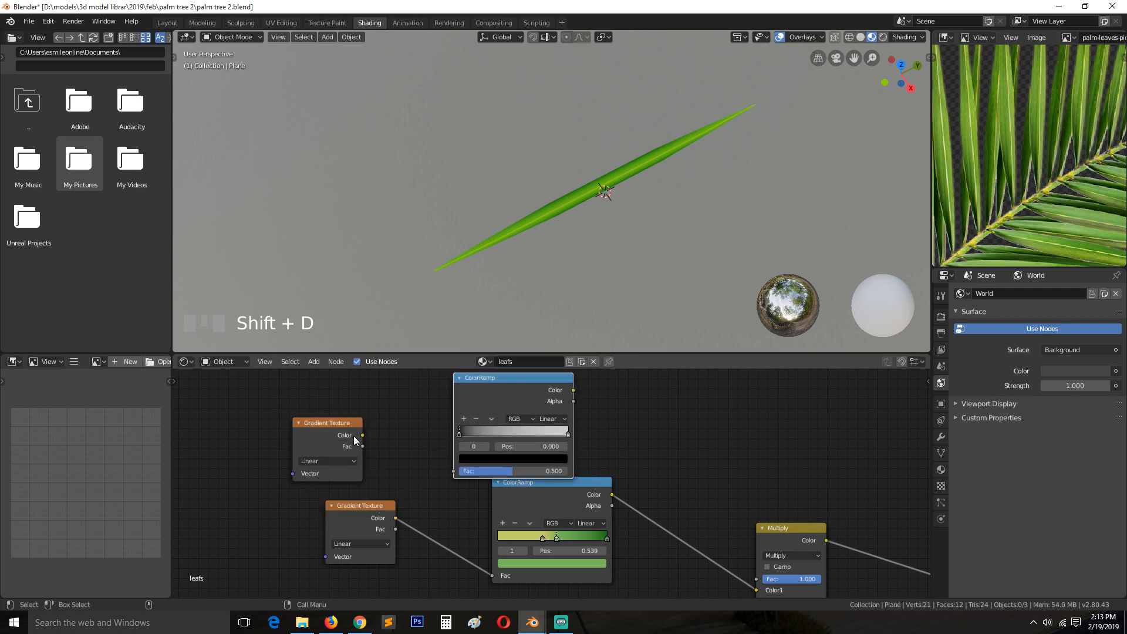
{"action": "left_click_drag", "start_coordinate": [359, 435], "coordinate": [457, 472]}
{"action": "left_click", "coordinate": [510, 388], "text": "ctrl+shift"}
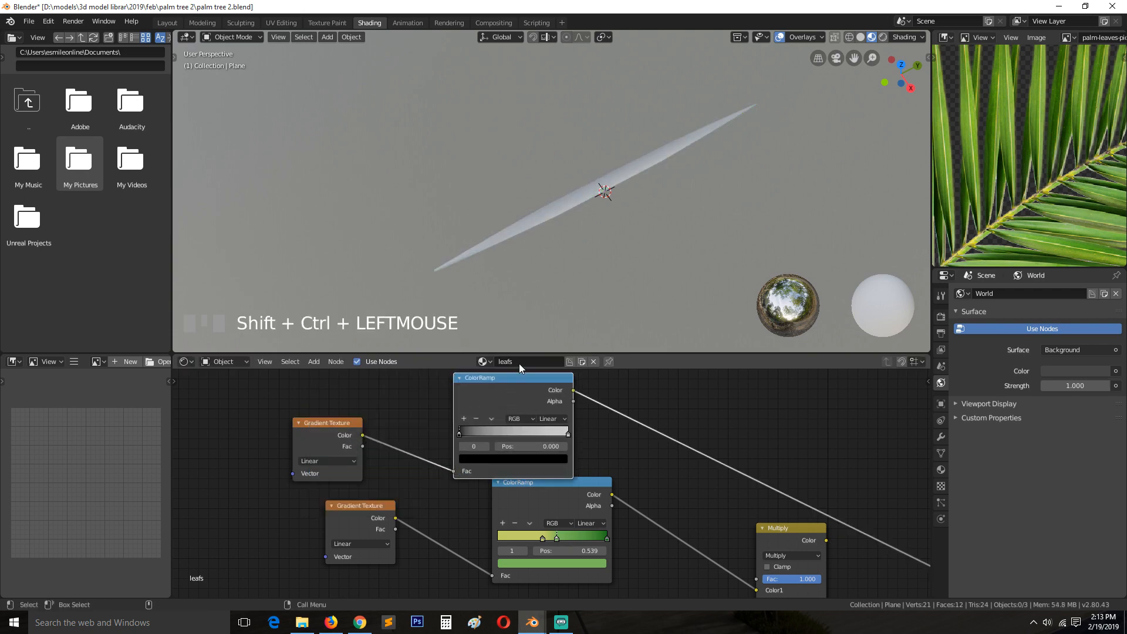
{"action": "key", "text": "grave"}
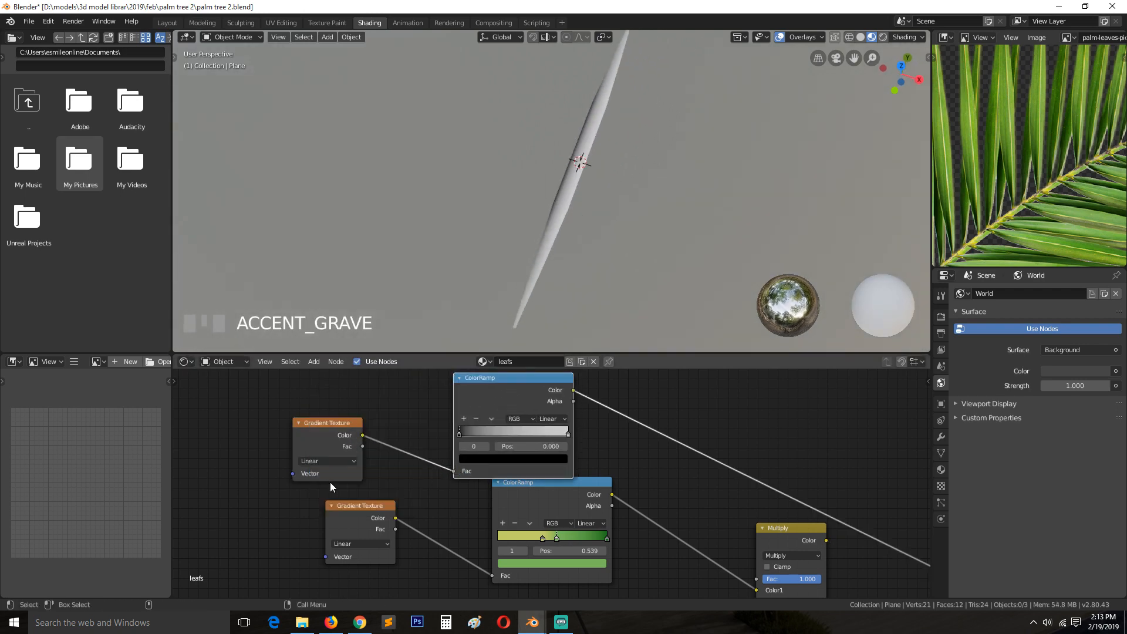
{"action": "left_click_drag", "start_coordinate": [330, 477], "coordinate": [373, 473]}
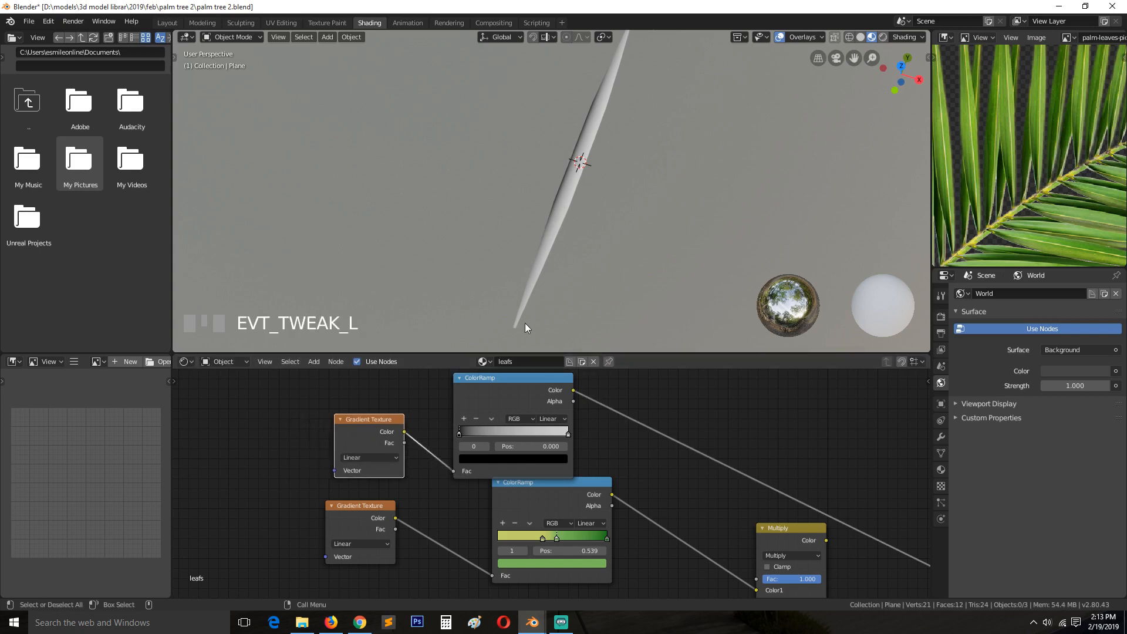
{"action": "scroll", "coordinate": [520, 288], "scroll_direction": "down", "scroll_amount": 2}
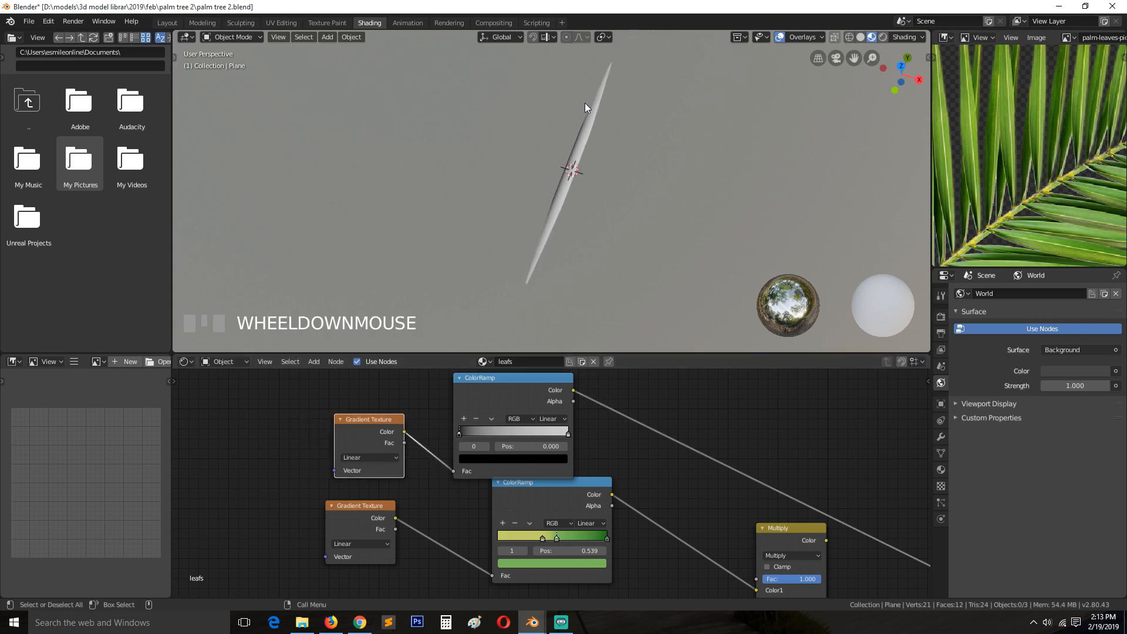
{"action": "key", "text": "grave"}
{"action": "key", "text": "shift+a"}
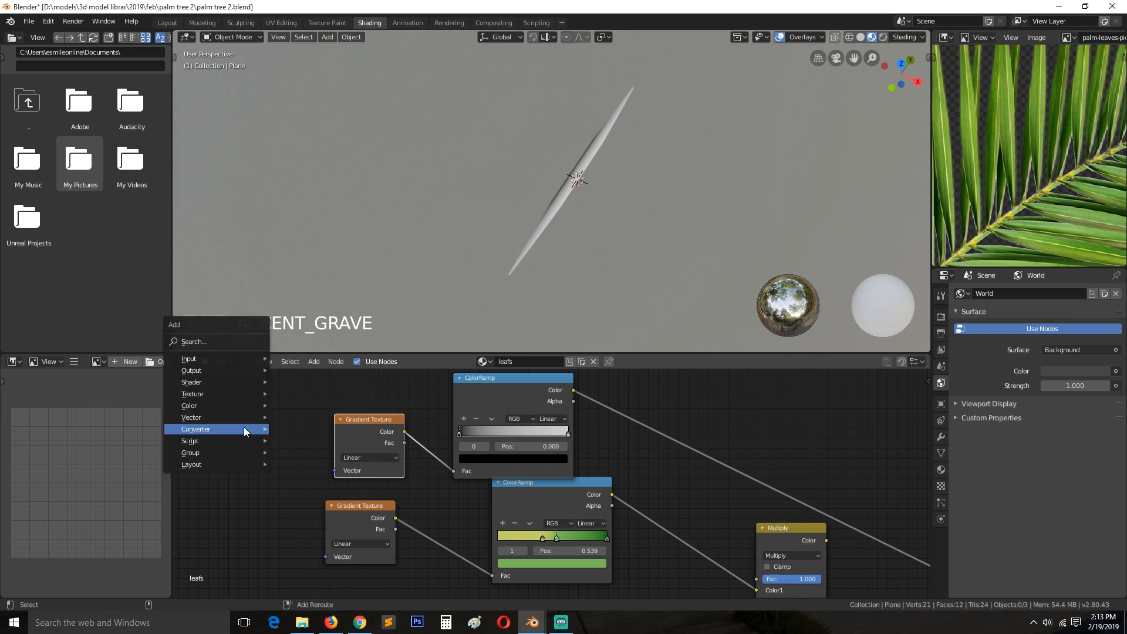
{"action": "mouse_move", "coordinate": [244, 429]}
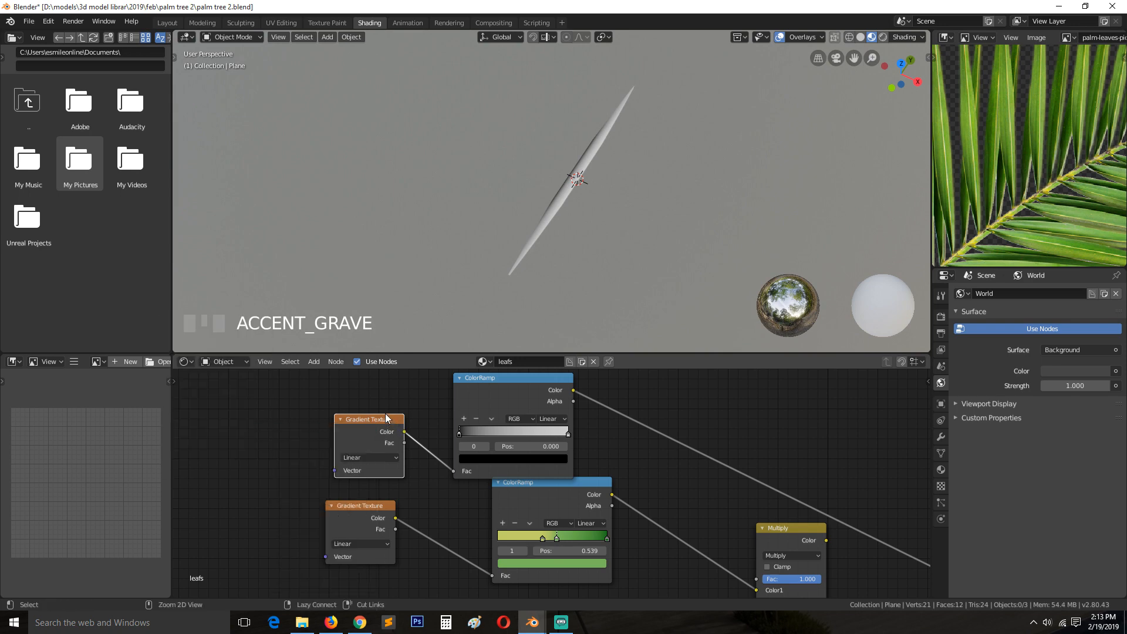
{"action": "key", "text": "ctrl+shift+t"}
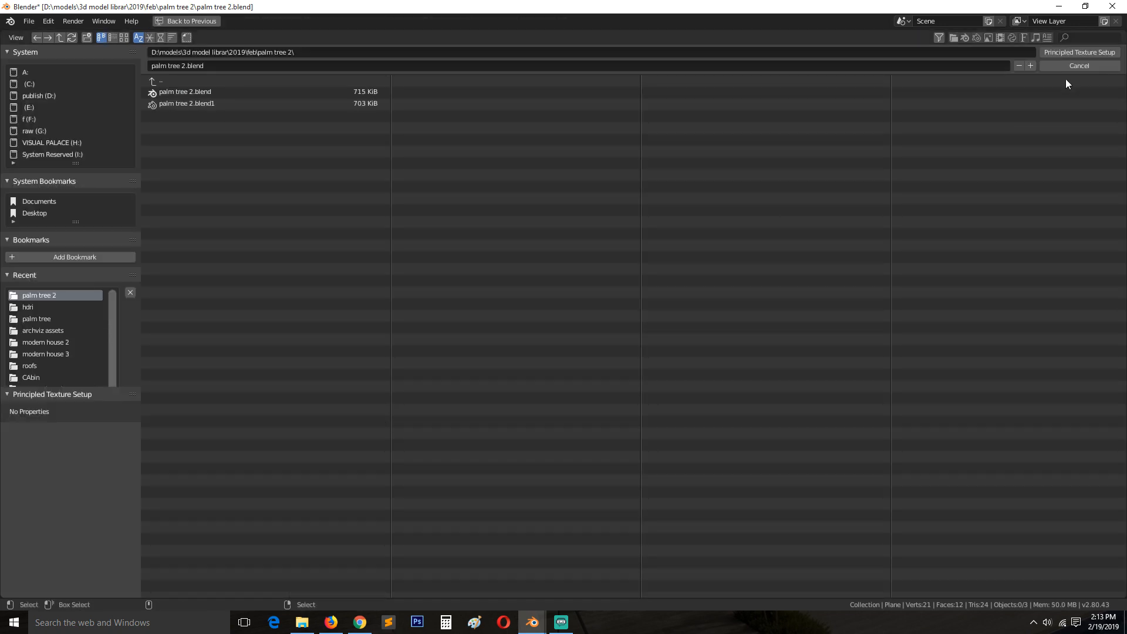
{"action": "left_click", "coordinate": [1092, 66]}
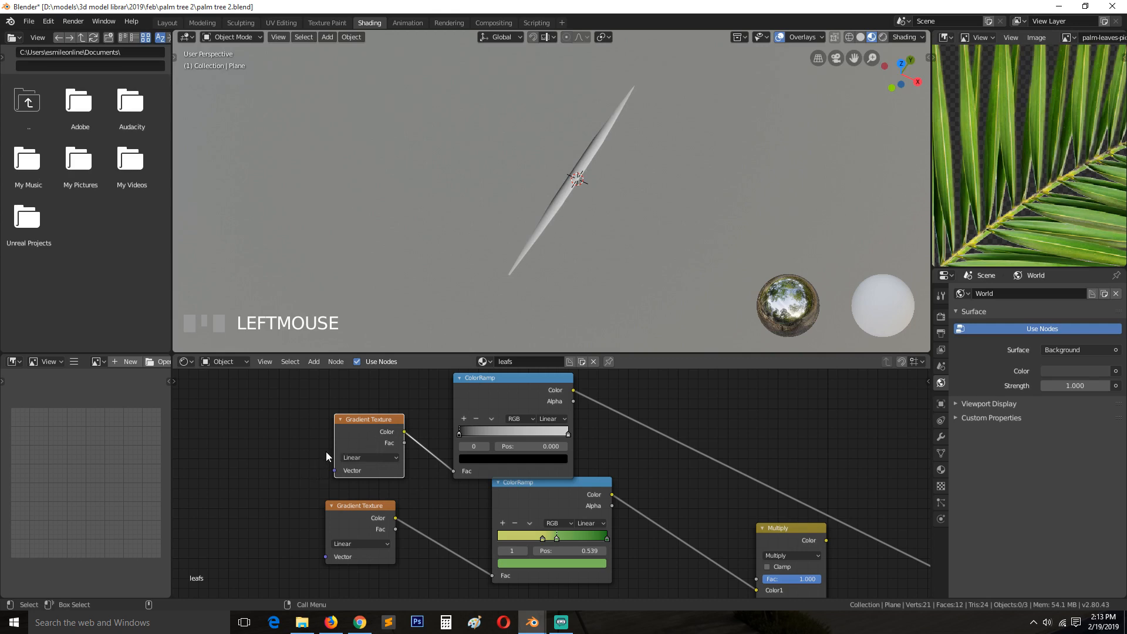
Step: Add Texture Coordinate and Mapping nodes to the duplicated Gradient Texture and check the gradient on the leaflet
{"action": "left_click_drag", "start_coordinate": [356, 423], "coordinate": [340, 418]}
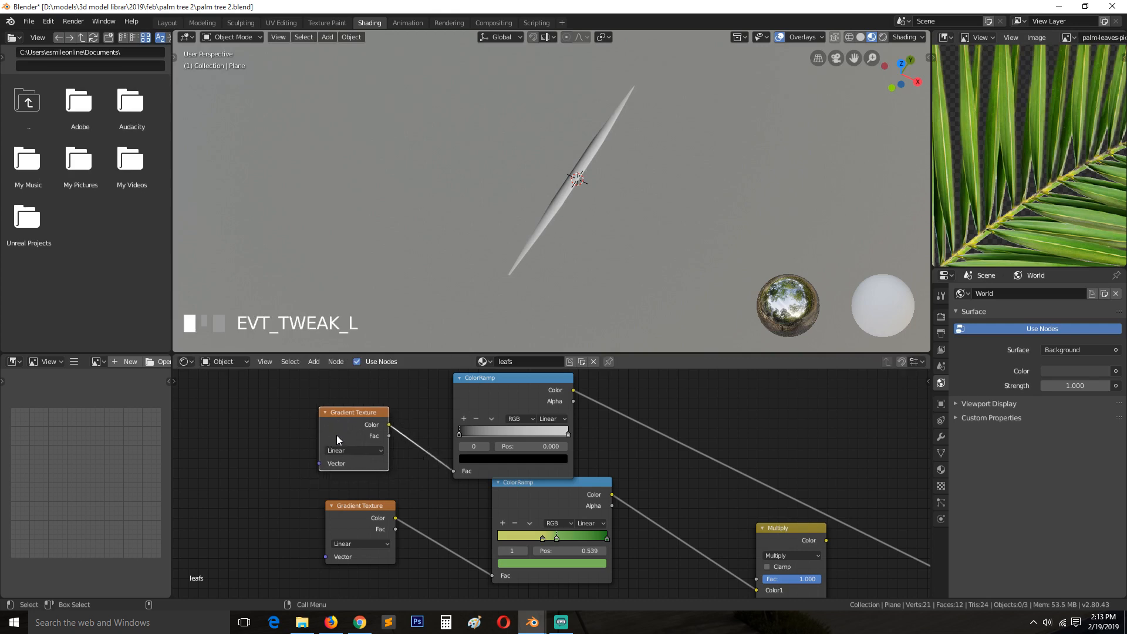
{"action": "key", "text": "ctrl+t"}
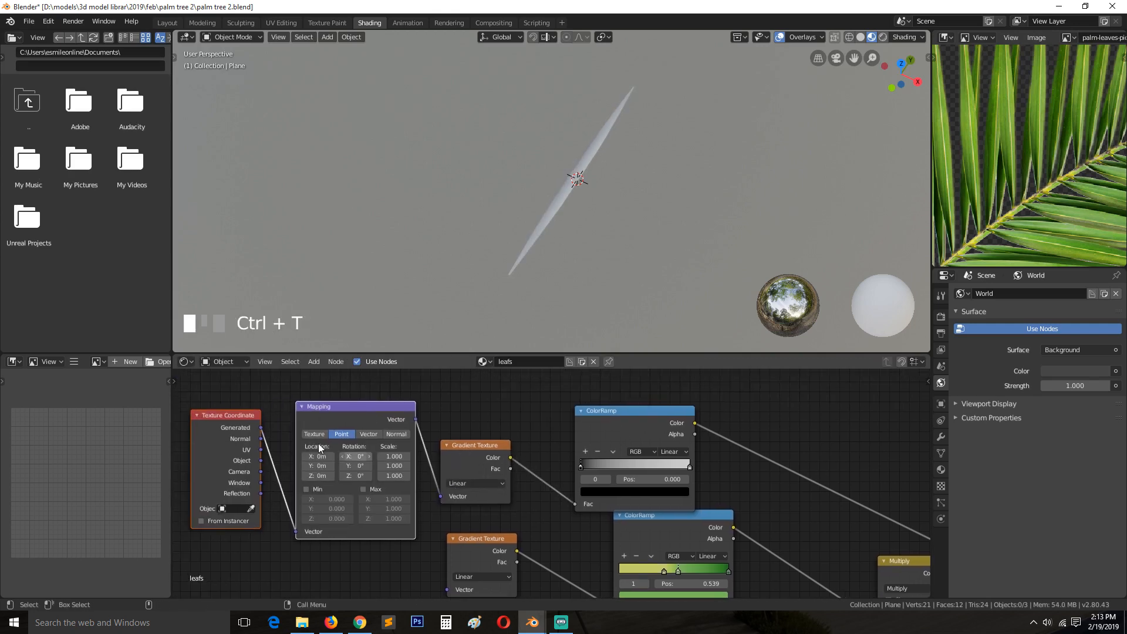
{"action": "scroll", "coordinate": [542, 259], "scroll_direction": "up", "scroll_amount": 5}
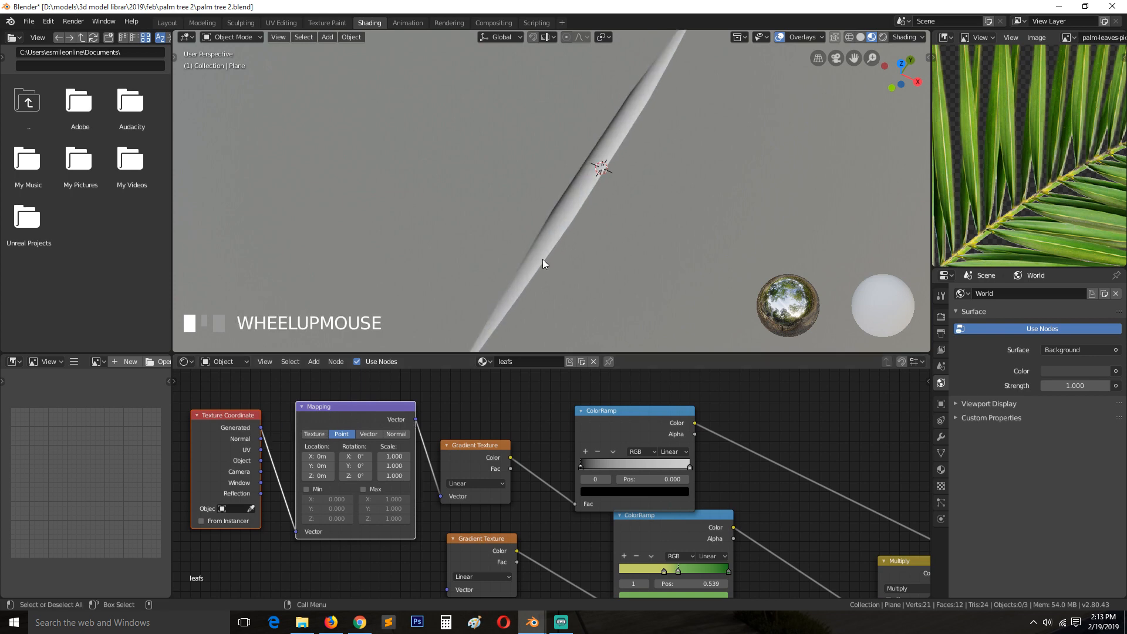
{"action": "scroll", "coordinate": [544, 259], "scroll_direction": "down", "scroll_amount": 1}
{"action": "middle_click_drag", "start_coordinate": [542, 209], "coordinate": [533, 206], "text": "shift"}
{"action": "scroll", "coordinate": [534, 206], "scroll_direction": "down", "scroll_amount": 2}
{"action": "key", "text": "grave"}
{"action": "mouse_move", "coordinate": [465, 214]}
{"action": "middle_mouse_down"}
{"action": "mouse_move", "coordinate": [523, 202]}
{"action": "mouse_move", "coordinate": [559, 216]}
{"action": "mouse_move", "coordinate": [534, 226]}
{"action": "mouse_move", "coordinate": [561, 199]}
{"action": "mouse_move", "coordinate": [536, 201]}
{"action": "mouse_move", "coordinate": [546, 216]}
{"action": "mouse_move", "coordinate": [403, 217]}
{"action": "middle_mouse_up"}
Step: Place the 3D cursor beside the leaflet, add a cube there, and scale it down to a small test block
{"action": "right_click", "coordinate": [489, 226], "text": "shift"}
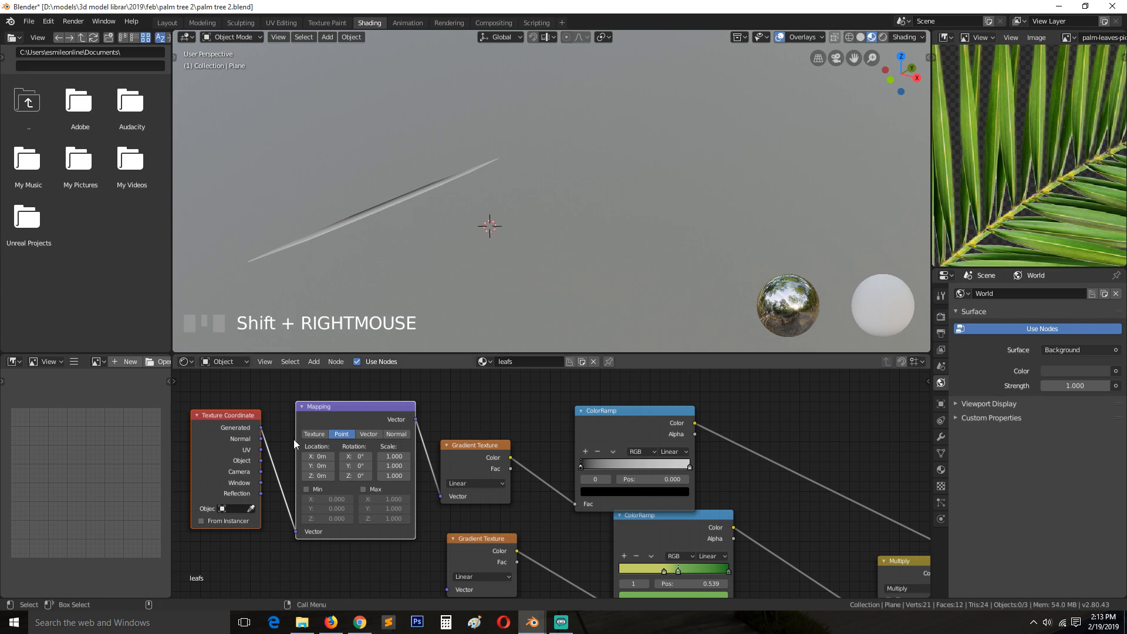
{"action": "key", "text": "shift+a"}
{"action": "mouse_move", "coordinate": [491, 208]}
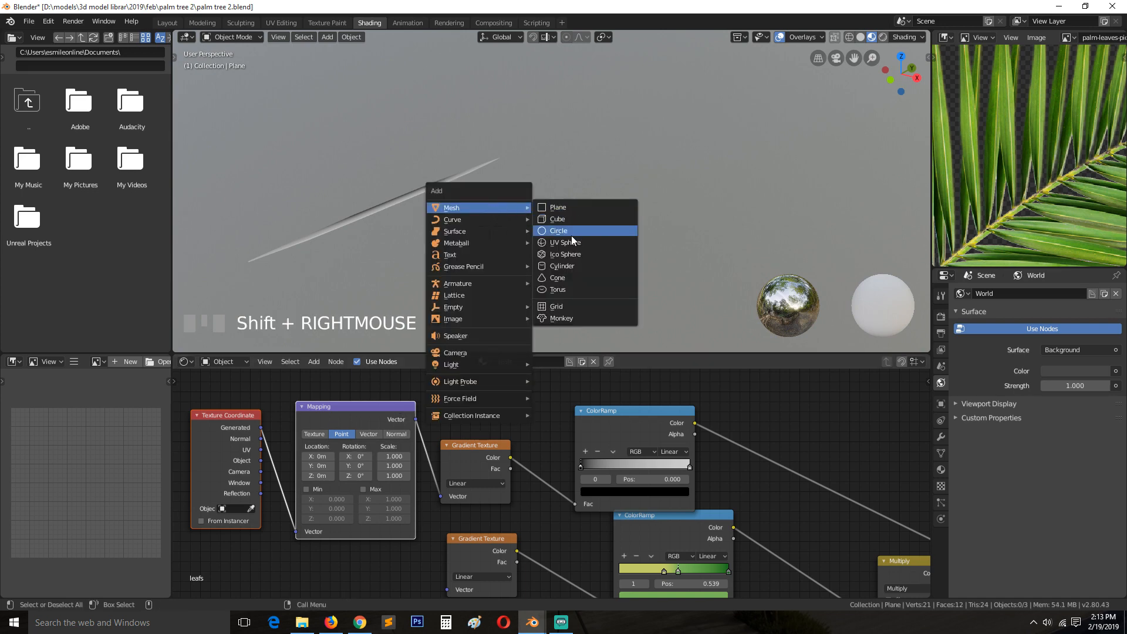
{"action": "left_click", "coordinate": [568, 220]}
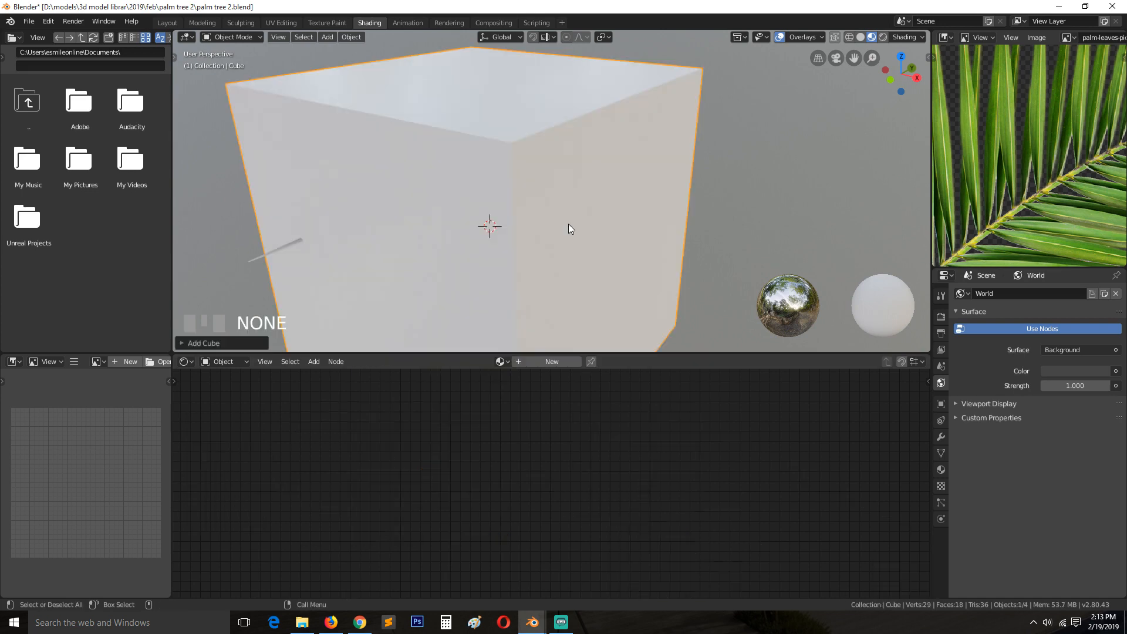
{"action": "key", "text": "grave"}
{"action": "key", "text": "s"}
{"action": "left_click", "coordinate": [548, 233]}
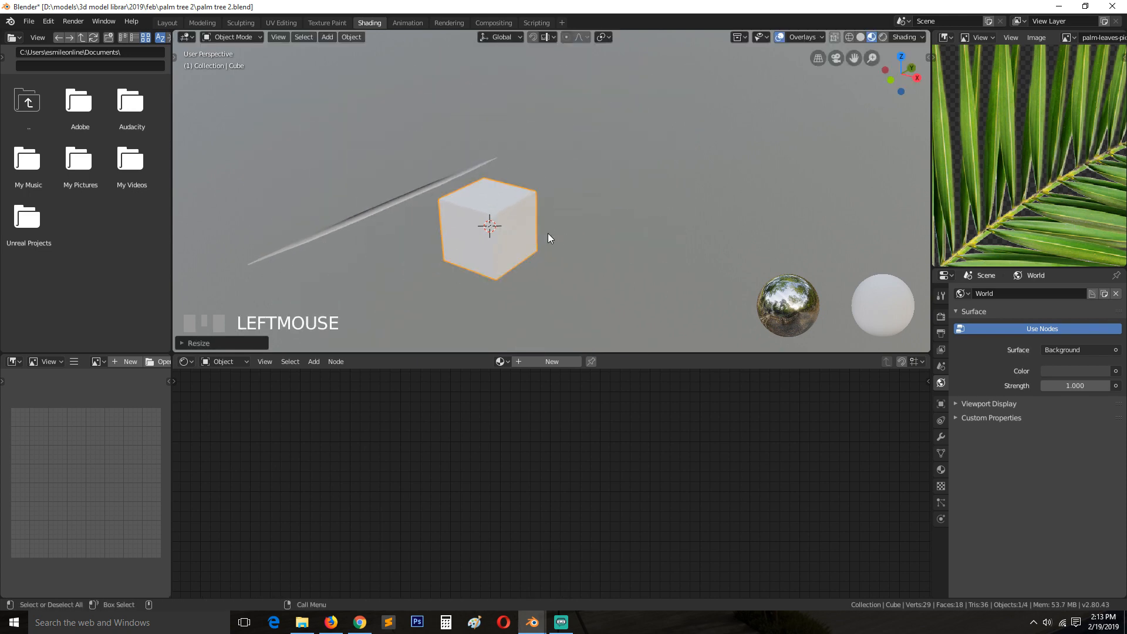
Step: Assign the leaflet's "leafs" material to the cube so the gradient previews on it
{"action": "left_click", "coordinate": [501, 362]}
{"action": "left_click", "coordinate": [517, 379]}
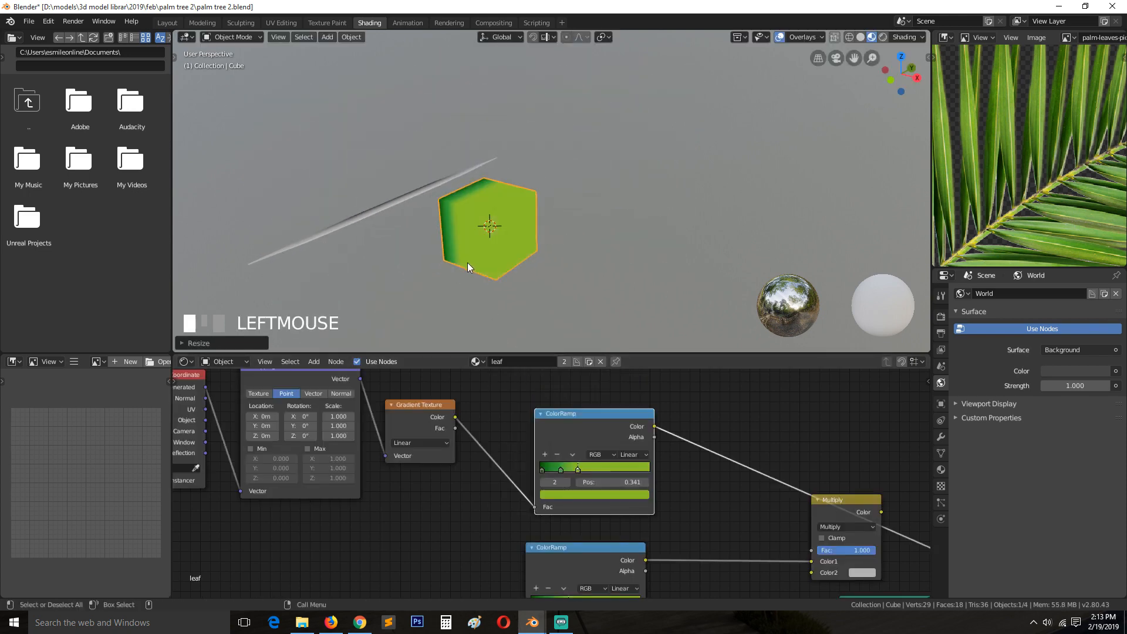
{"action": "left_click", "coordinate": [371, 205]}
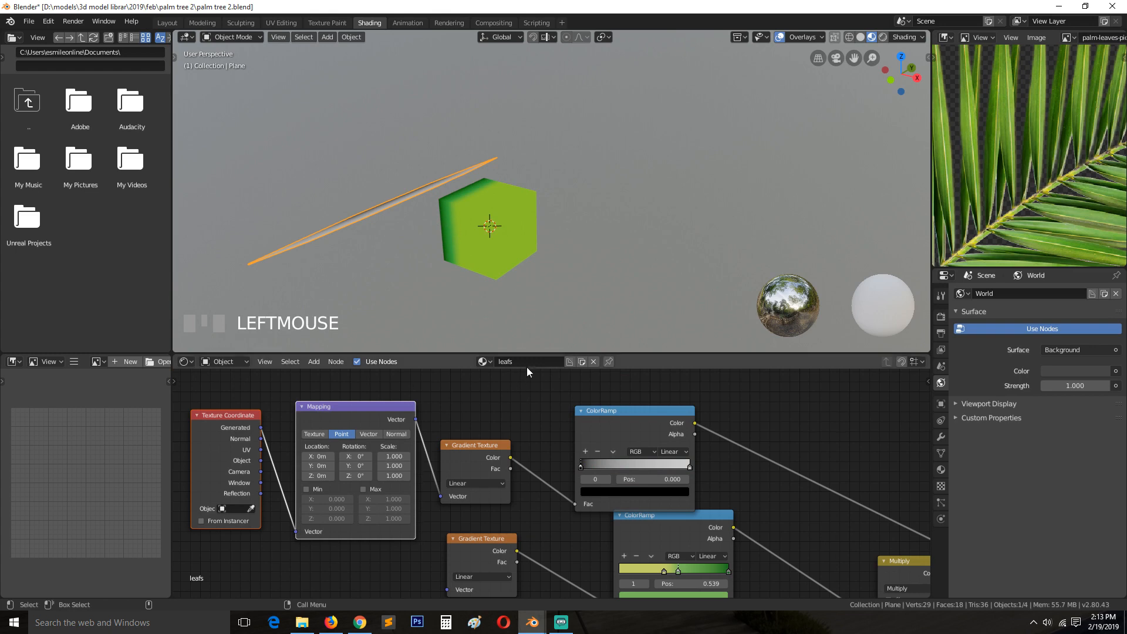
{"action": "left_click", "coordinate": [461, 210]}
{"action": "left_click", "coordinate": [477, 361]}
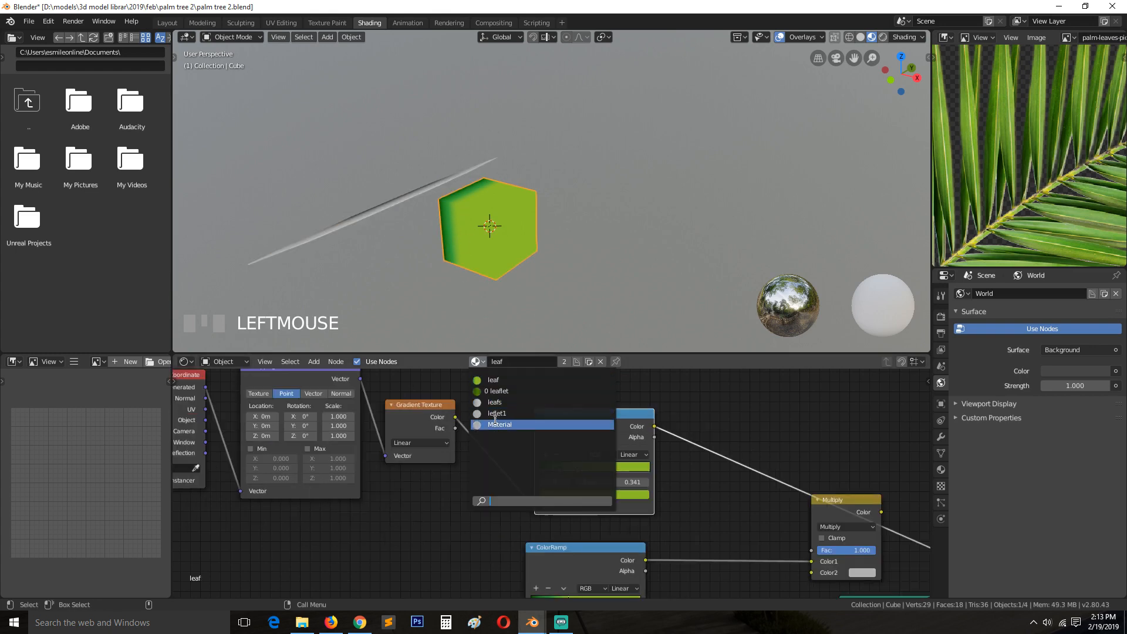
{"action": "left_click", "coordinate": [495, 402]}
{"action": "key", "text": "grave"}
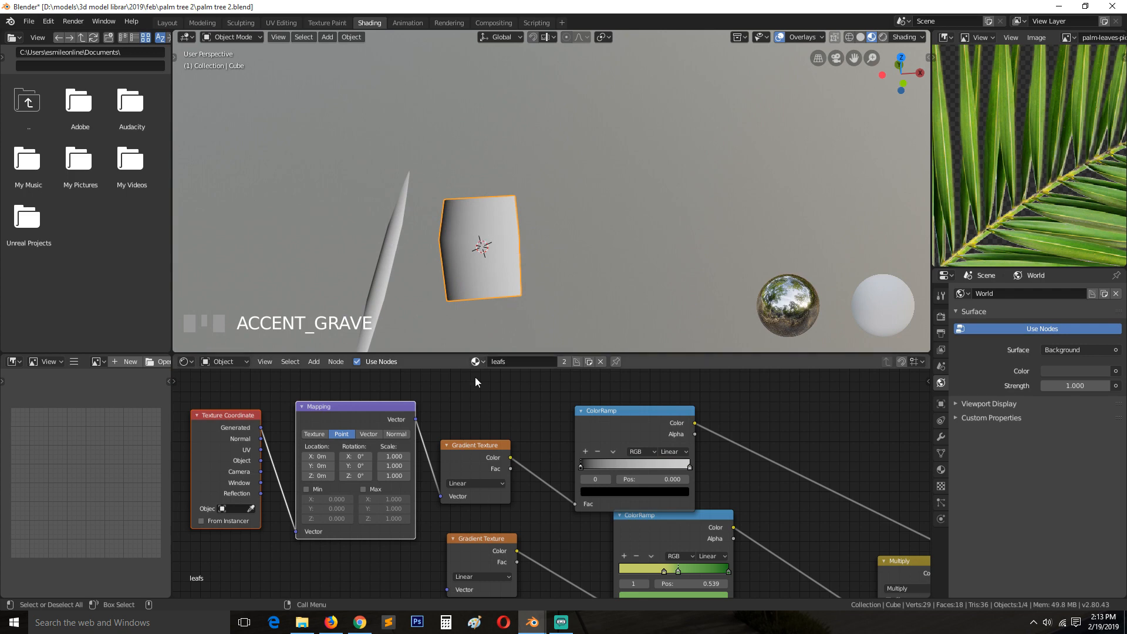
Step: Try rotating the new gradient's mapping about the X and Y axes, comparing leaflet and cube, and undo each trial
{"action": "scroll", "coordinate": [517, 476], "scroll_direction": "up", "scroll_amount": 4}
{"action": "mouse_move", "coordinate": [411, 445]}
{"action": "left_mouse_down"}
{"action": "mouse_move", "coordinate": [426, 446]}
{"action": "mouse_move", "coordinate": [418, 460]}
{"action": "mouse_move", "coordinate": [437, 460]}
{"action": "mouse_move", "coordinate": [414, 460]}
{"action": "left_mouse_up"}
{"action": "key", "text": "ctrl+z"}
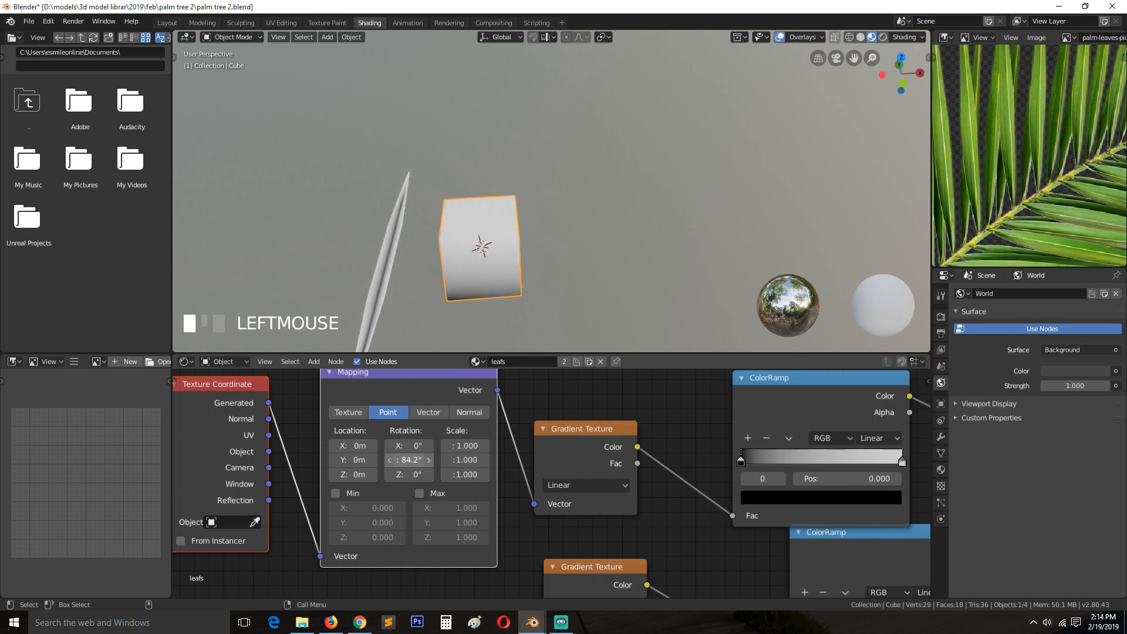
{"action": "scroll", "coordinate": [388, 341], "scroll_direction": "down", "scroll_amount": 3}
{"action": "middle_click_drag", "start_coordinate": [389, 340], "coordinate": [393, 311]}
{"action": "scroll", "coordinate": [339, 288], "scroll_direction": "up", "scroll_amount": 5}
{"action": "middle_click_drag", "start_coordinate": [393, 311], "coordinate": [422, 293], "text": "shift"}
{"action": "key", "text": "ctrl+z"}
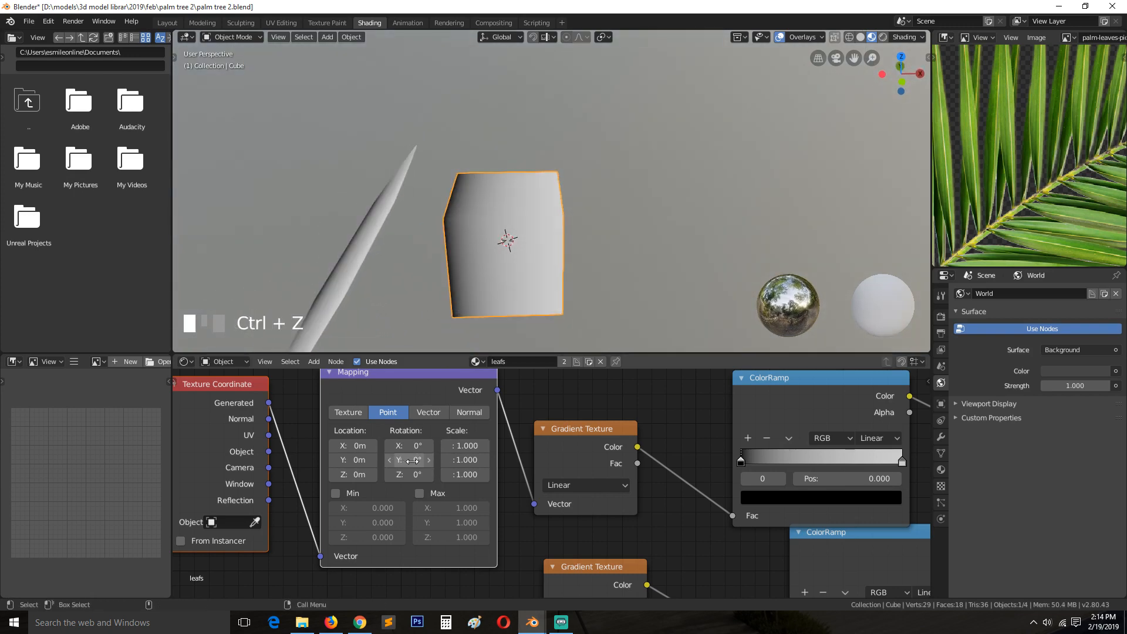
Step: Try a Y rotation of 152° and other rotation changes on the Mapping node, undoing each of them
{"action": "left_click_drag", "start_coordinate": [409, 459], "coordinate": [428, 459]}
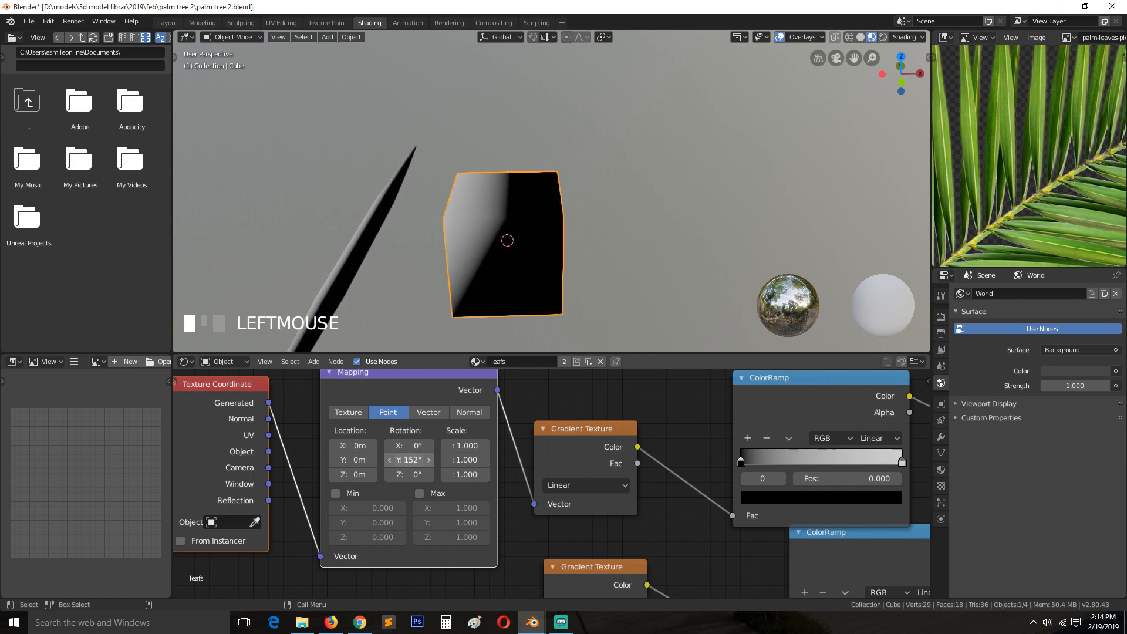
{"action": "key", "text": "ctrl+z"}
{"action": "scroll", "coordinate": [405, 335], "scroll_direction": "down", "scroll_amount": 3}
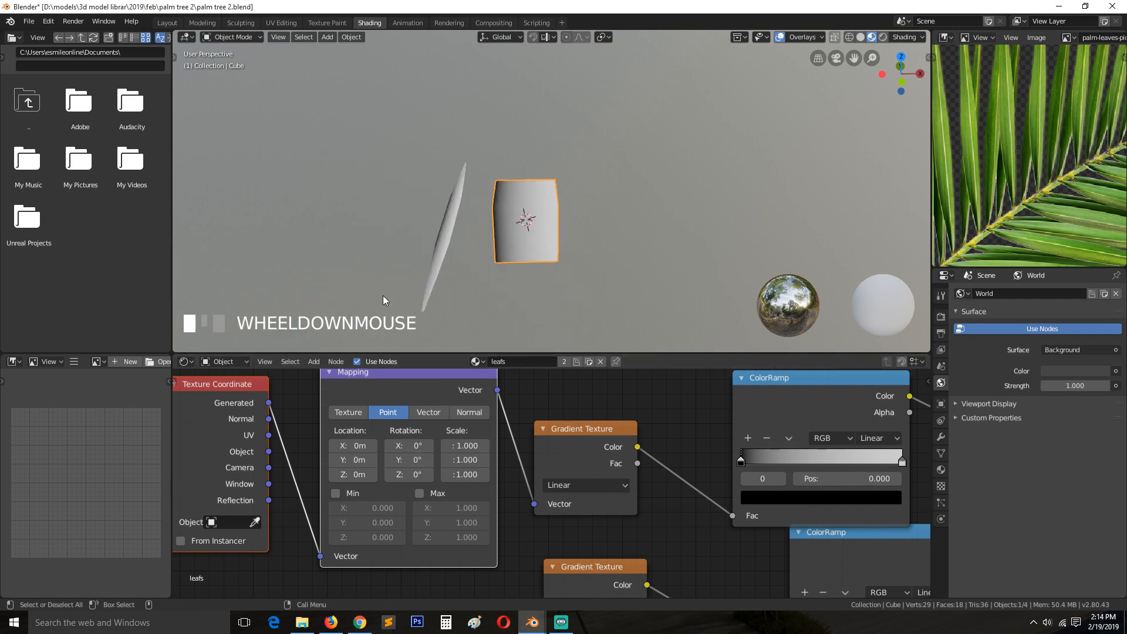
{"action": "mouse_move", "coordinate": [416, 446]}
{"action": "left_mouse_down"}
{"action": "mouse_move", "coordinate": [425, 445]}
{"action": "mouse_move", "coordinate": [413, 474]}
{"action": "mouse_move", "coordinate": [424, 474]}
{"action": "left_mouse_up"}
{"action": "key", "text": "ctrl+z"}
{"action": "key", "text": "ctrl+z"}
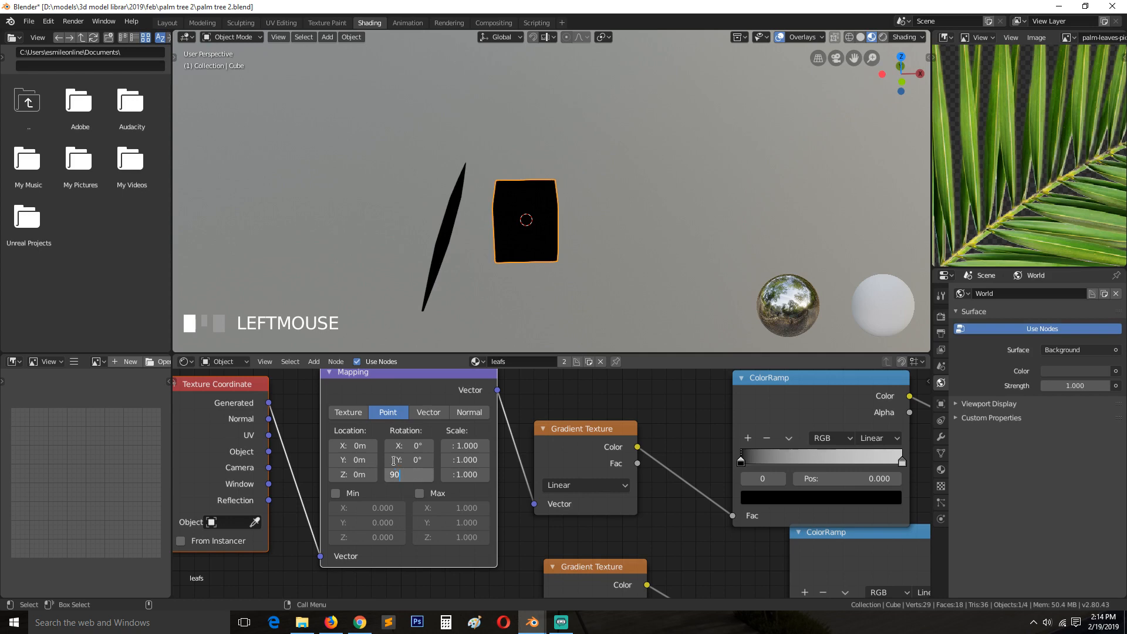
Step: Set the Mapping node's Z rotation to 90° and shift its X location to 0.77 m
{"action": "key", "text": "Return"}
{"action": "mouse_move", "coordinate": [375, 474]}
{"action": "left_mouse_down"}
{"action": "mouse_move", "coordinate": [411, 474]}
{"action": "mouse_move", "coordinate": [358, 446]}
{"action": "left_mouse_up"}
{"action": "key", "text": "ctrl+z"}
{"action": "key", "text": "ctrl+z"}
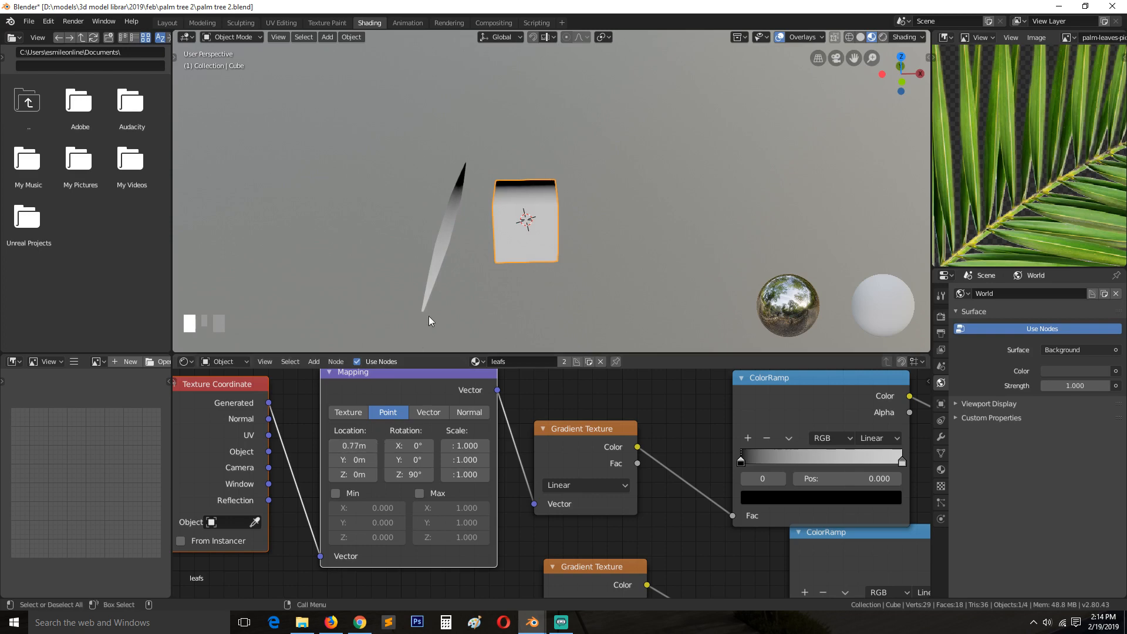
Step: Set the Mapping node's Z rotation to -90° and its X location to -0.23 m to run the gradient along the leaflet
{"action": "middle_click_drag", "start_coordinate": [428, 315], "coordinate": [386, 323]}
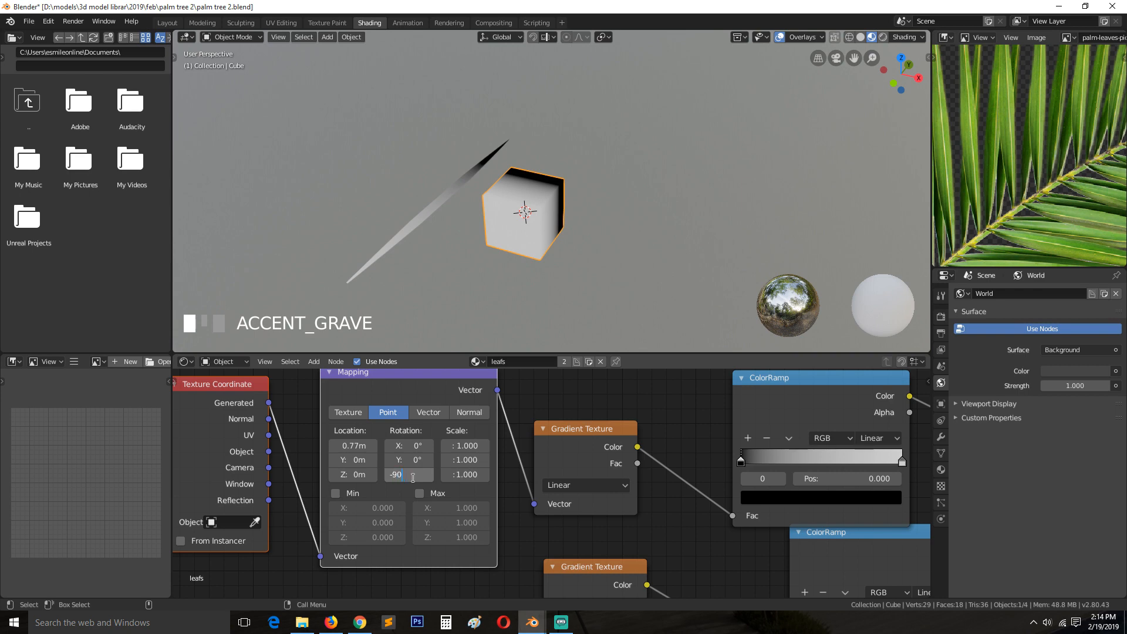
{"action": "left_click", "coordinate": [534, 409]}
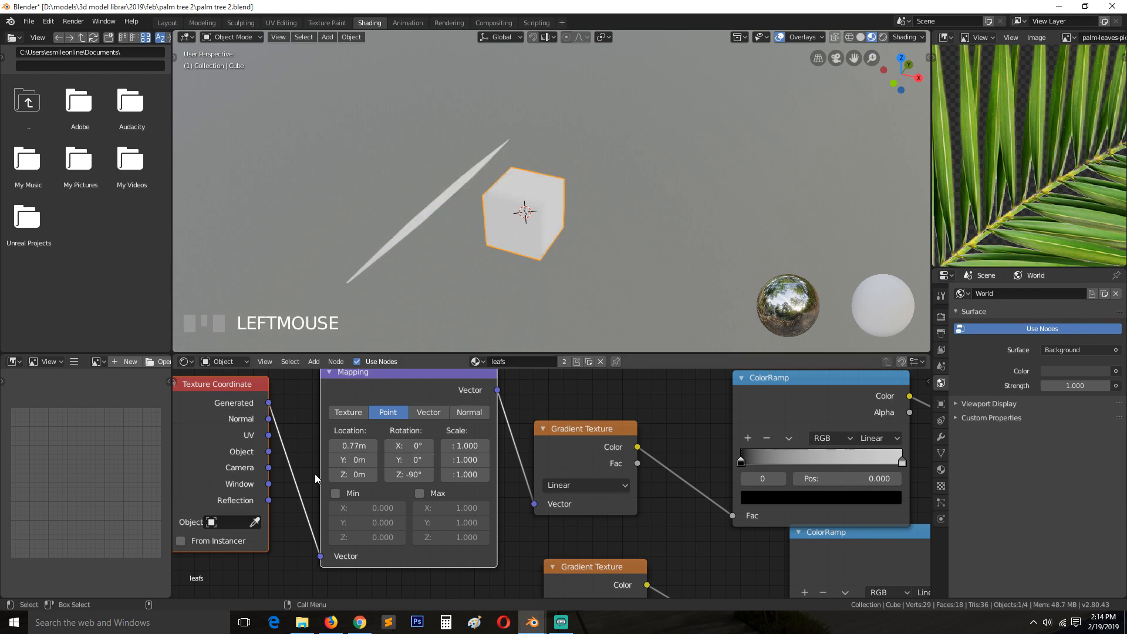
{"action": "mouse_move", "coordinate": [352, 446]}
{"action": "left_mouse_down"}
{"action": "mouse_move", "coordinate": [314, 446]}
{"action": "mouse_move", "coordinate": [324, 445]}
{"action": "left_mouse_up"}
{"action": "middle_click_drag", "start_coordinate": [635, 488], "coordinate": [518, 494]}
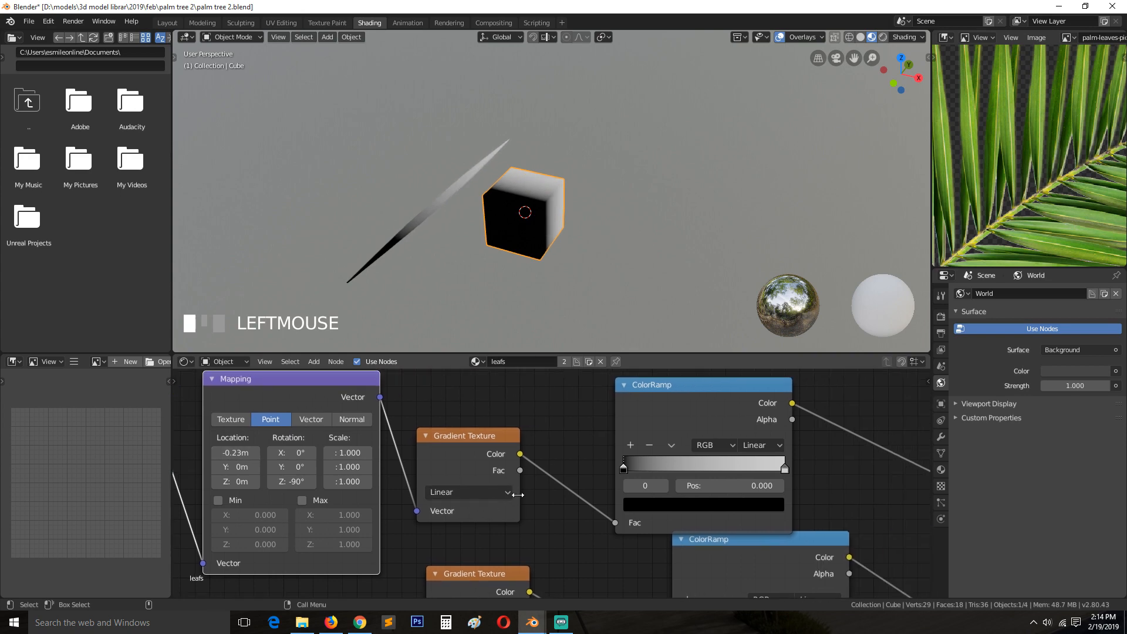
{"action": "middle_click_drag", "start_coordinate": [421, 490], "coordinate": [480, 498]}
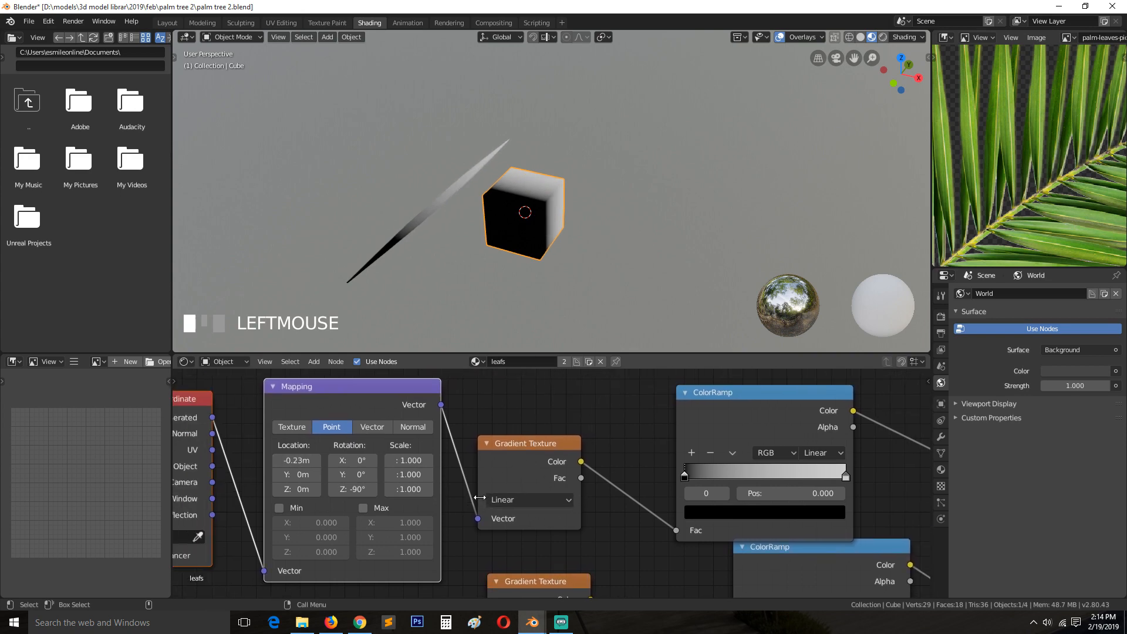
{"action": "scroll", "coordinate": [480, 497], "scroll_direction": "down", "scroll_amount": 2}
{"action": "left_click", "coordinate": [506, 497]}
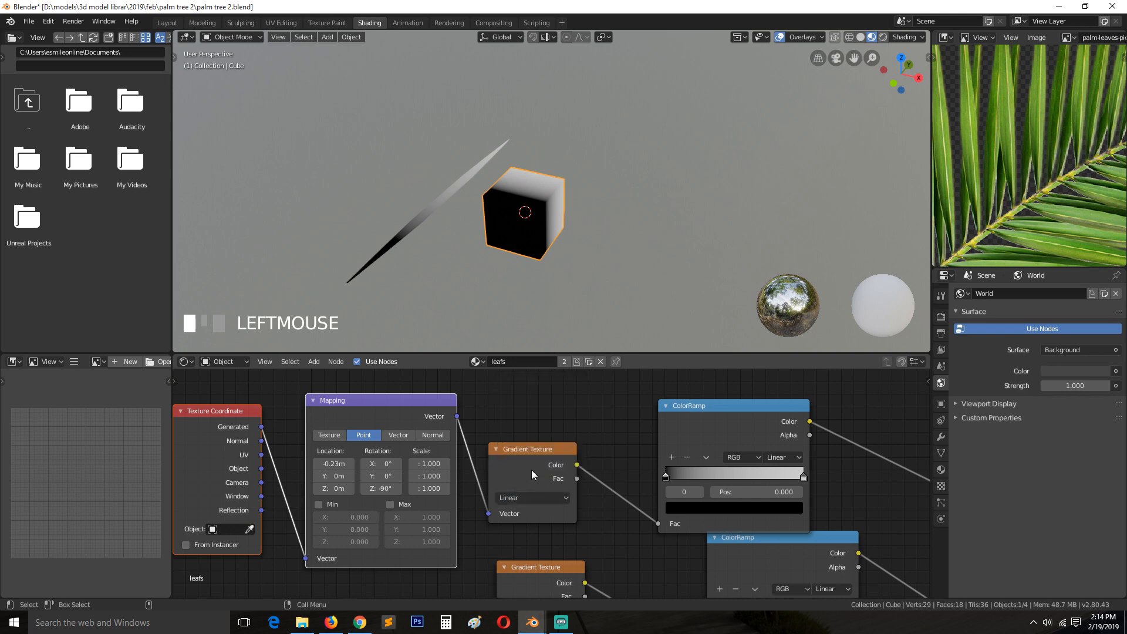
Step: Set the lengthwise gradient's type to Easing and move its color ramp's light stop to position 0.582
{"action": "left_click", "coordinate": [535, 455]}
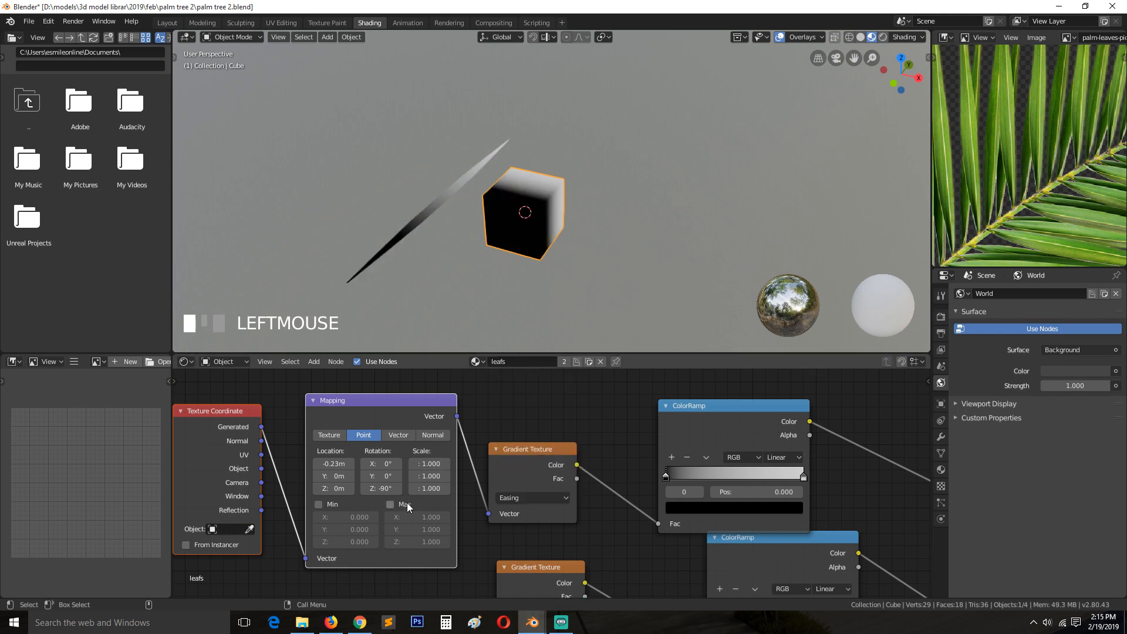
{"action": "scroll", "coordinate": [410, 508], "scroll_direction": "up", "scroll_amount": 1}
{"action": "left_click_drag", "start_coordinate": [682, 475], "coordinate": [669, 479]}
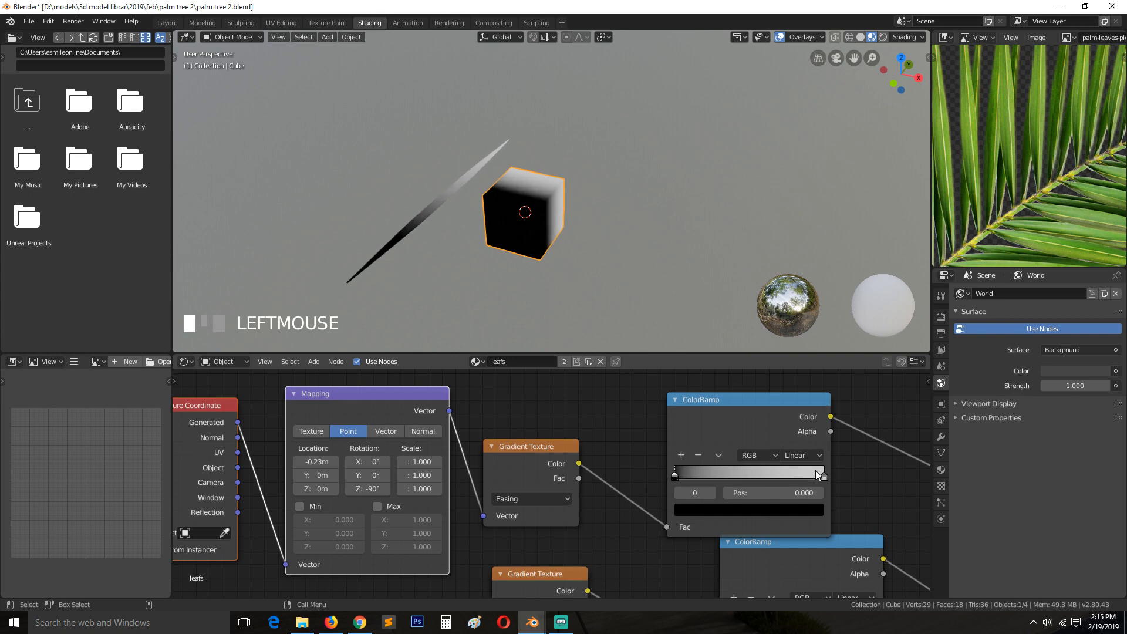
{"action": "mouse_move", "coordinate": [816, 476]}
{"action": "left_mouse_down"}
{"action": "mouse_move", "coordinate": [713, 478]}
{"action": "mouse_move", "coordinate": [740, 477]}
{"action": "left_mouse_up"}
{"action": "scroll", "coordinate": [739, 477], "scroll_direction": "down", "scroll_amount": 3}
{"action": "middle_click_drag", "start_coordinate": [853, 533], "coordinate": [574, 486]}
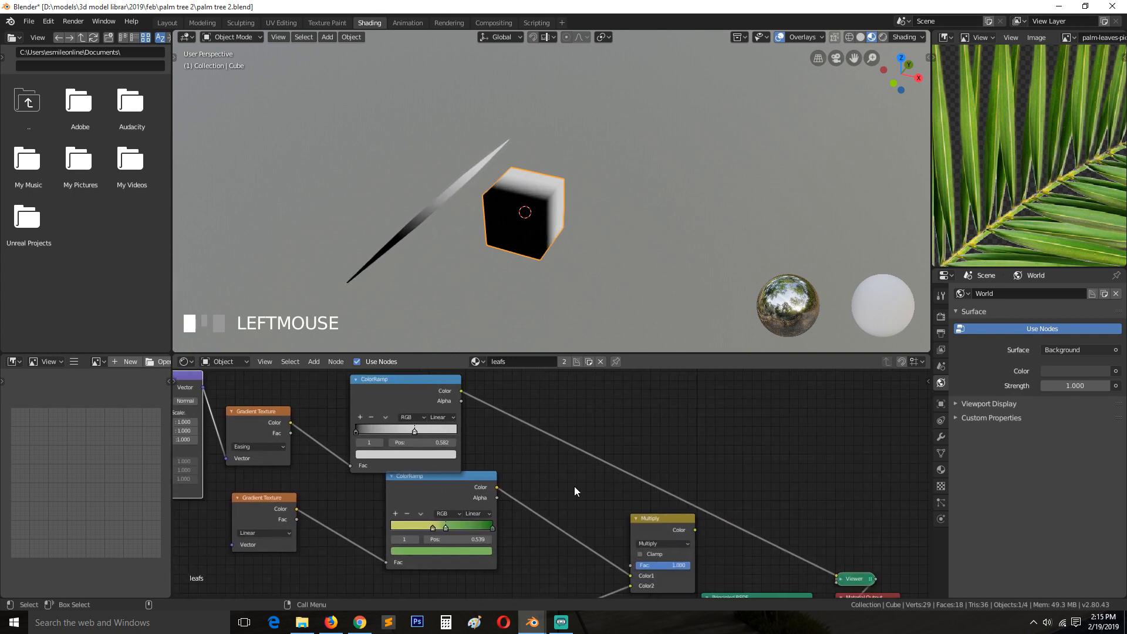
Step: Bring the Multiply node closer to the color ramps, preview its output, and add a Mix color node beyond it
{"action": "left_click_drag", "start_coordinate": [663, 524], "coordinate": [591, 488]}
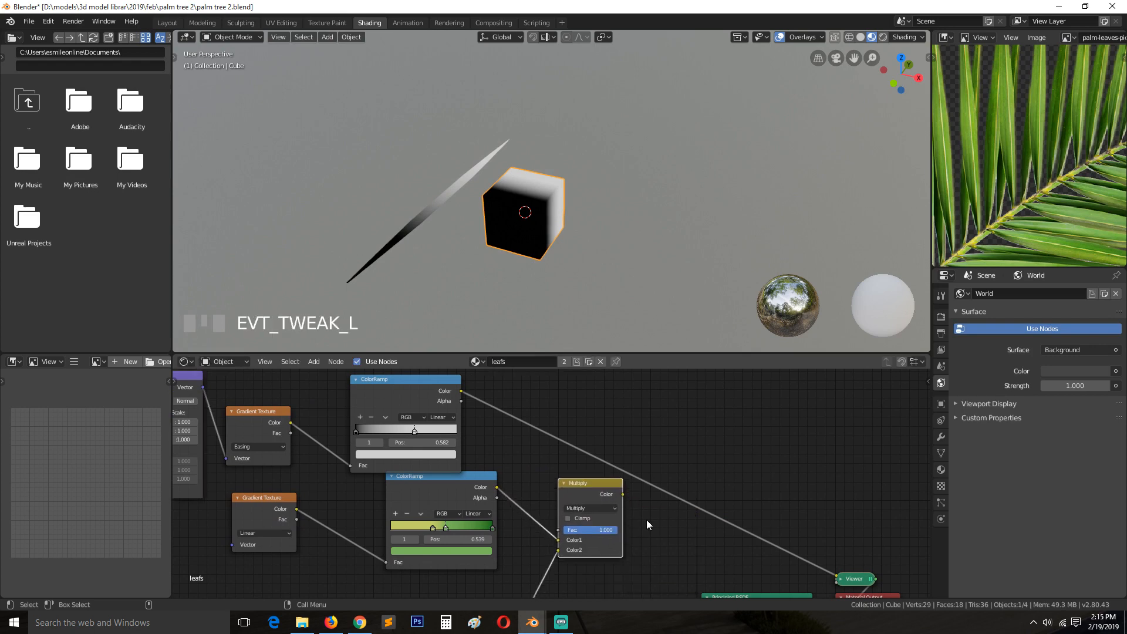
{"action": "left_click", "coordinate": [606, 496], "text": "ctrl+shift"}
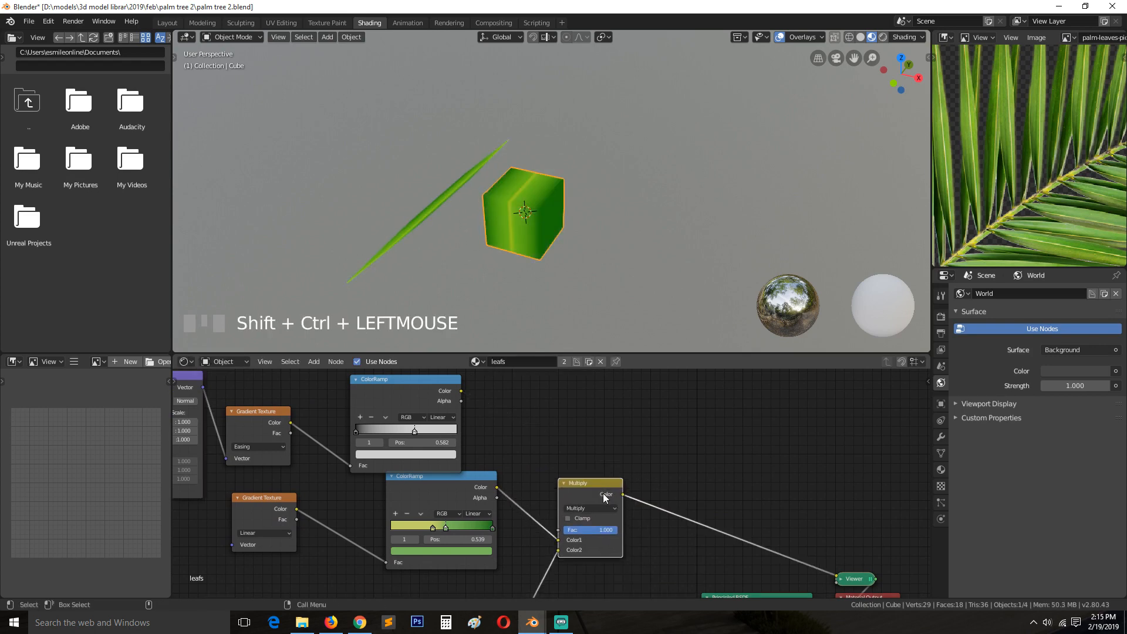
{"action": "key", "text": "shift+a"}
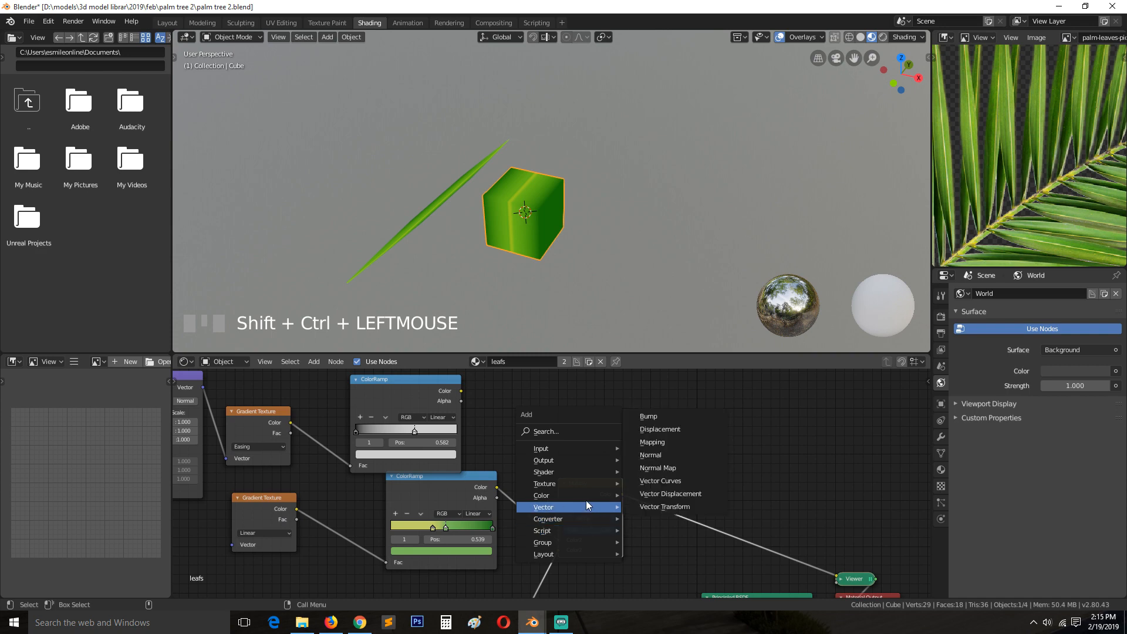
{"action": "mouse_move", "coordinate": [586, 495]}
{"action": "left_click", "coordinate": [652, 559]}
{"action": "left_click", "coordinate": [742, 455]}
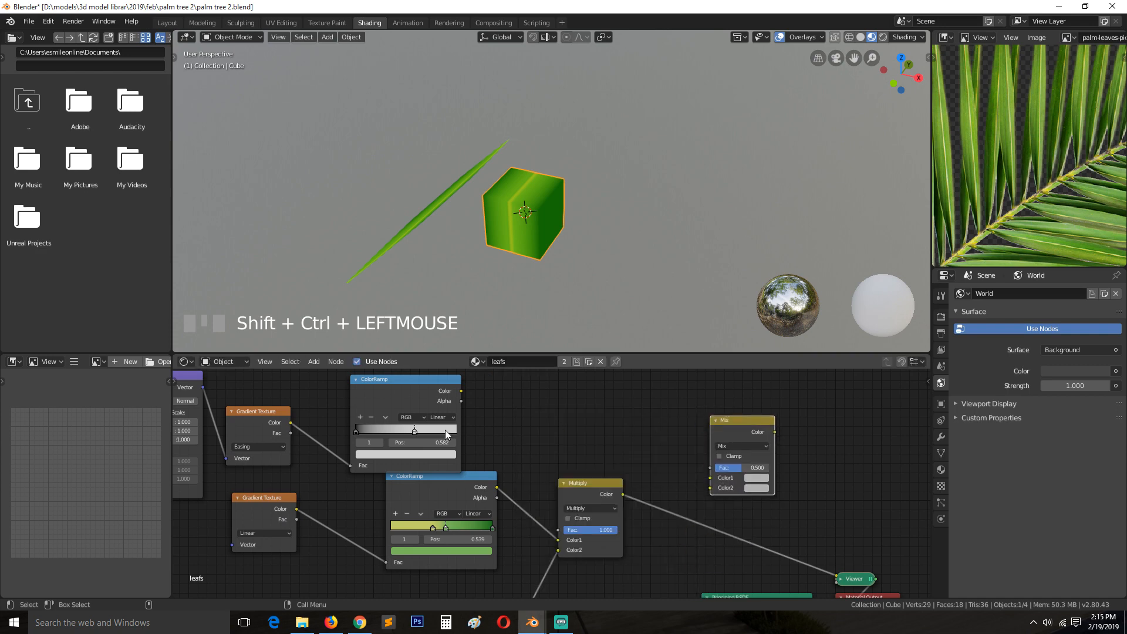
Step: Connect the Multiply output to the Mix node's Color1 and the grey ramp to Color2, preview the mix, and save the file
{"action": "left_click_drag", "start_coordinate": [460, 390], "coordinate": [752, 484]}
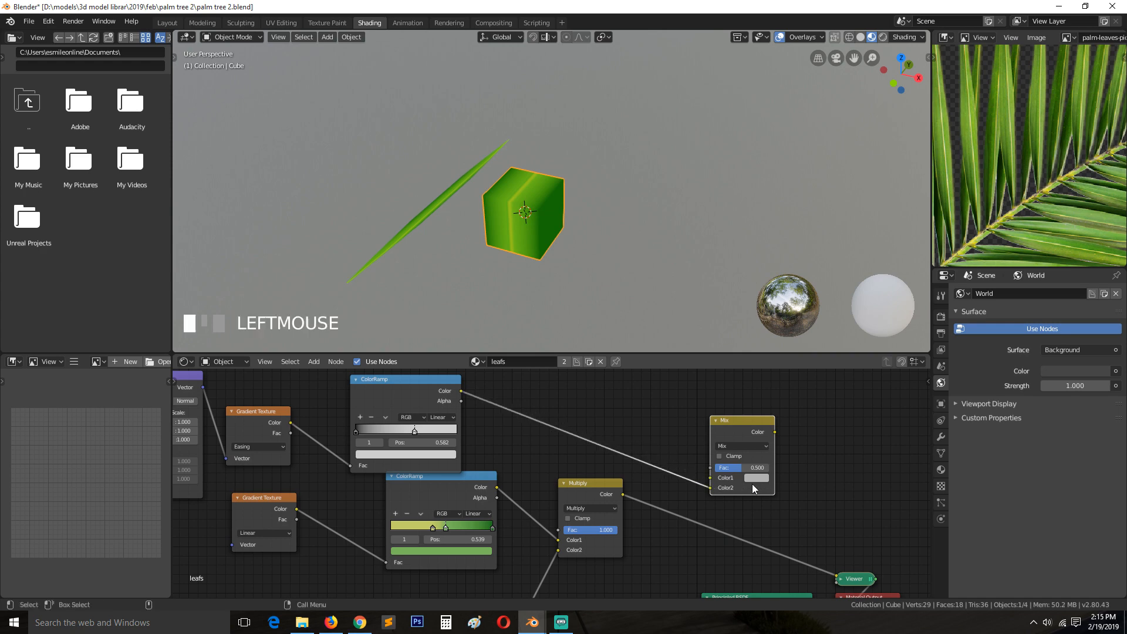
{"action": "left_click_drag", "start_coordinate": [622, 494], "coordinate": [712, 477]}
{"action": "left_click", "coordinate": [746, 422], "text": "ctrl+shift"}
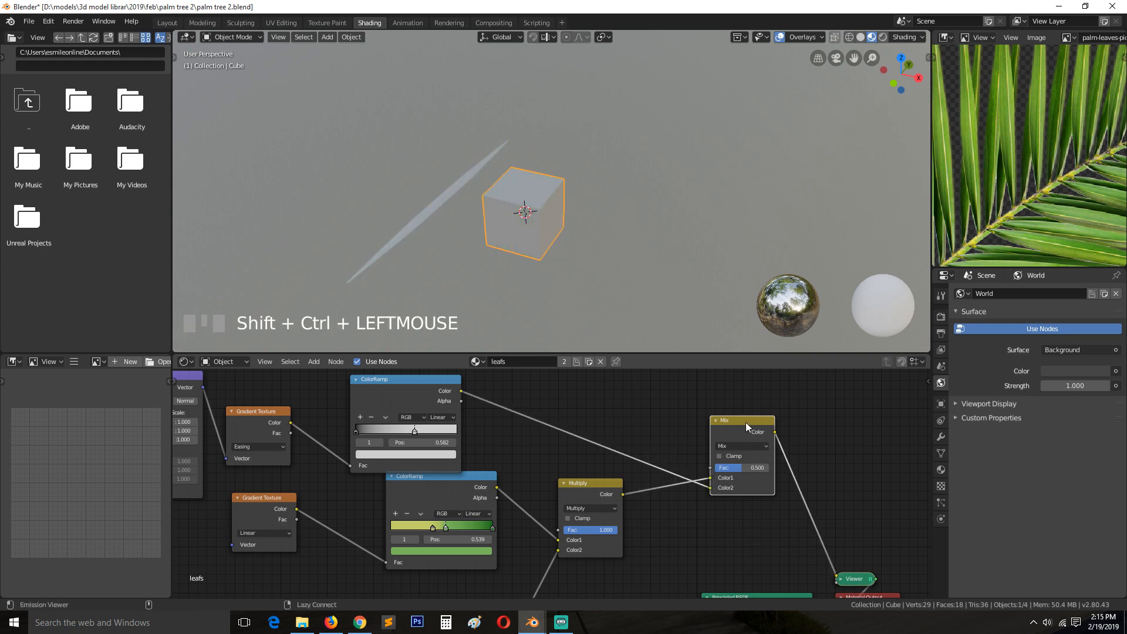
{"action": "middle_click_drag", "start_coordinate": [682, 439], "coordinate": [562, 448]}
{"action": "scroll", "coordinate": [511, 309], "scroll_direction": "up", "scroll_amount": 1}
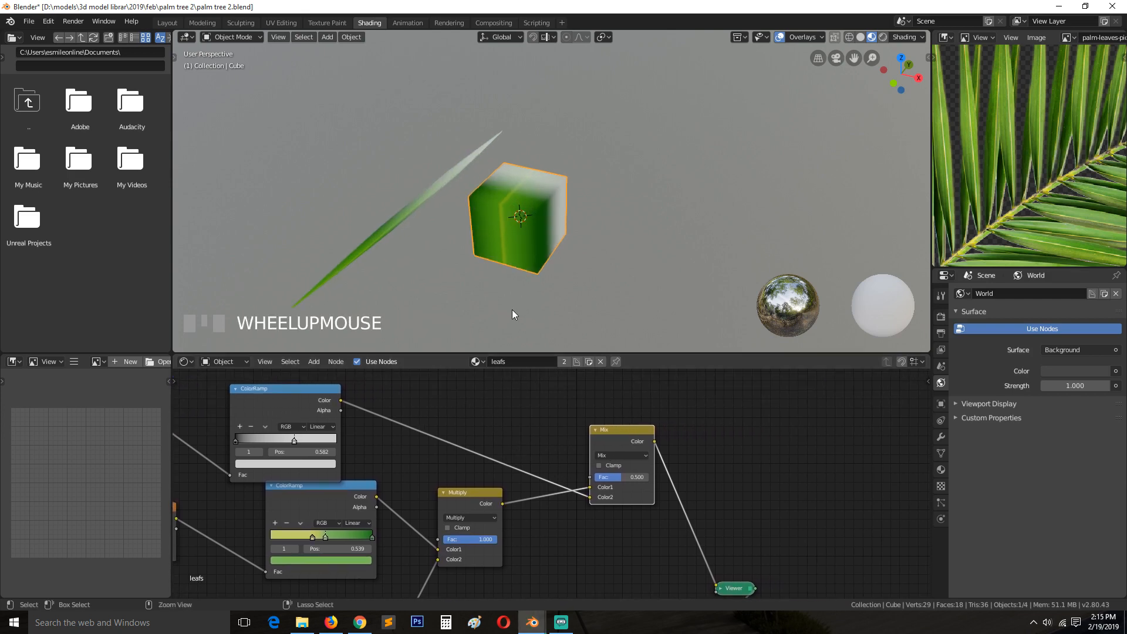
{"action": "key", "text": "ctrl+s"}
Step: Set the Mix node's factor to 1.000 and its blend type to Multiply
{"action": "scroll", "coordinate": [573, 491], "scroll_direction": "up", "scroll_amount": 1}
{"action": "left_click_drag", "start_coordinate": [643, 476], "coordinate": [664, 476]}
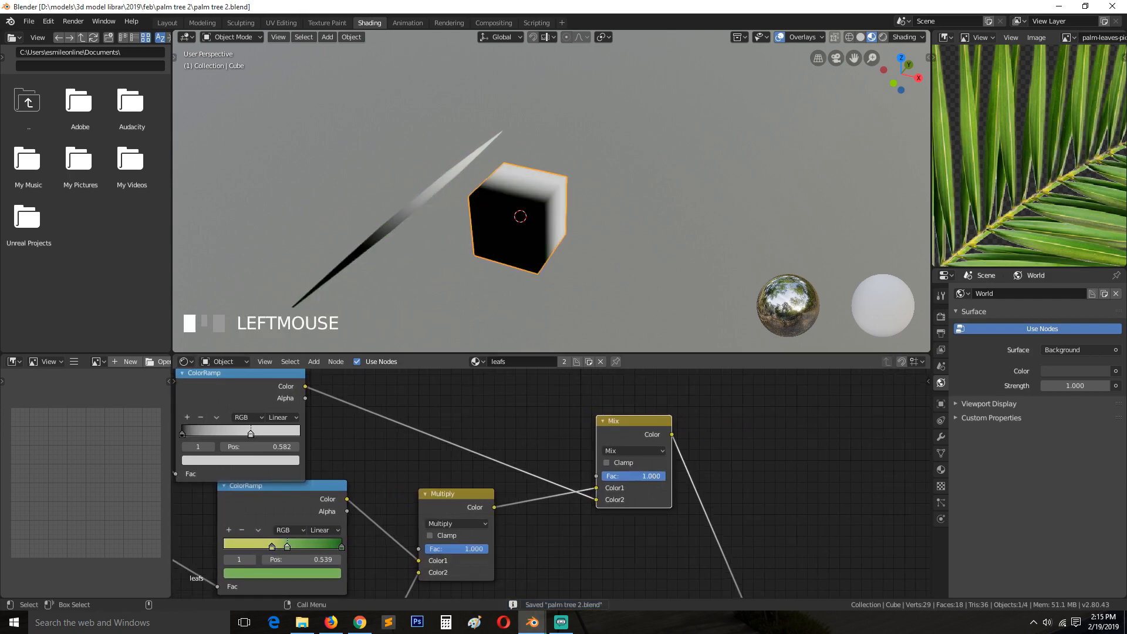
{"action": "left_click", "coordinate": [633, 451]}
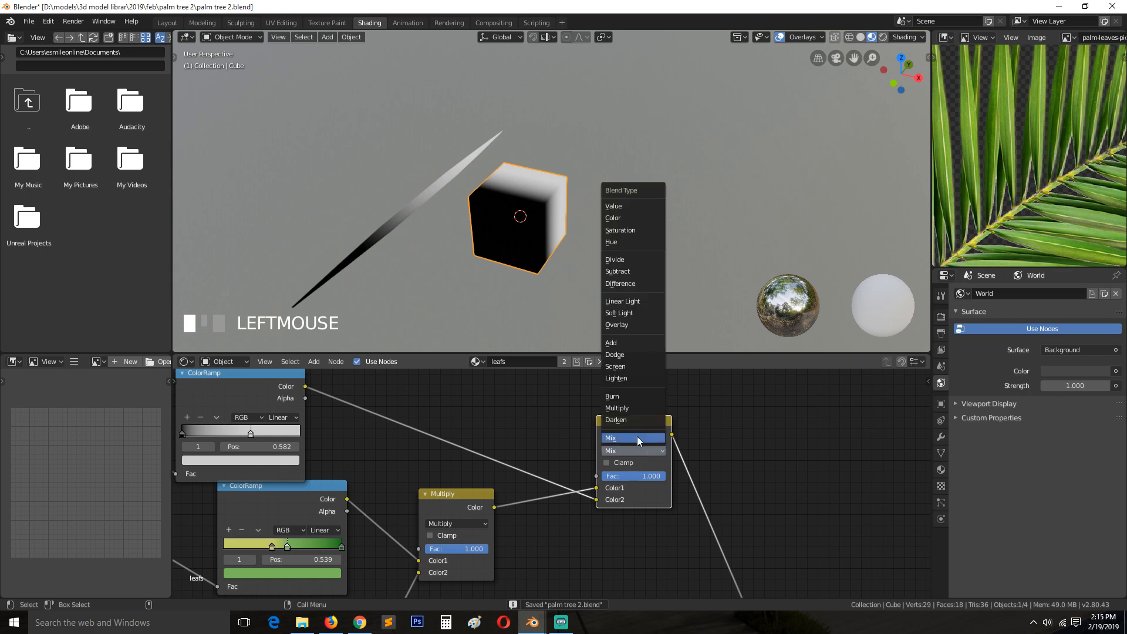
{"action": "left_click", "coordinate": [637, 407]}
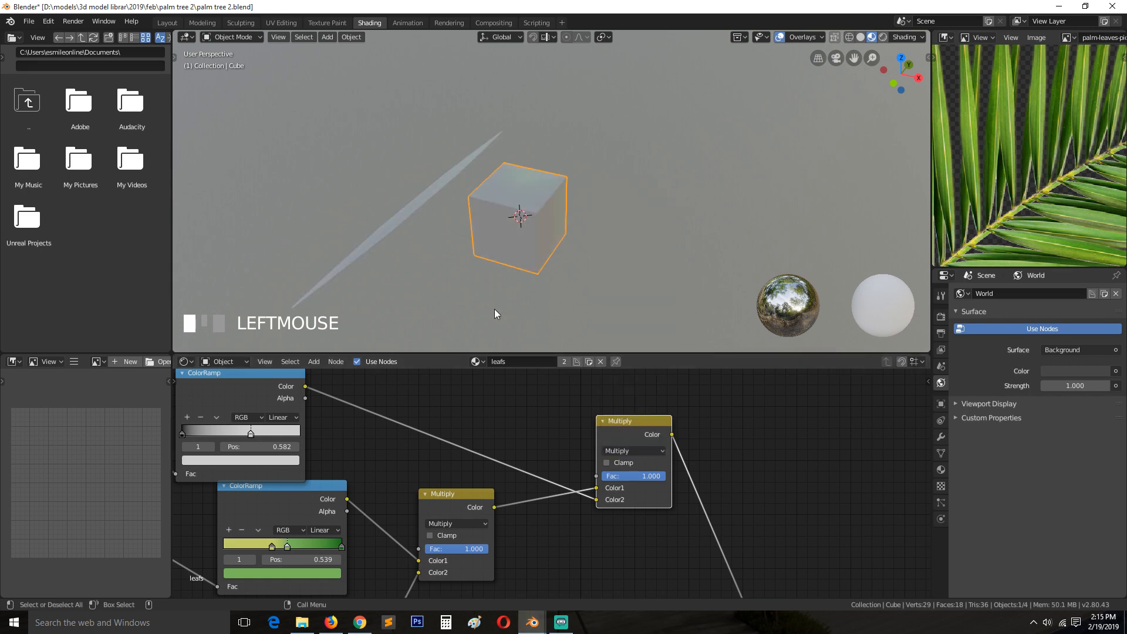
{"action": "key", "text": "grave"}
{"action": "middle_click_drag", "start_coordinate": [440, 315], "coordinate": [574, 309]}
{"action": "scroll", "coordinate": [520, 282], "scroll_direction": "up", "scroll_amount": 3}
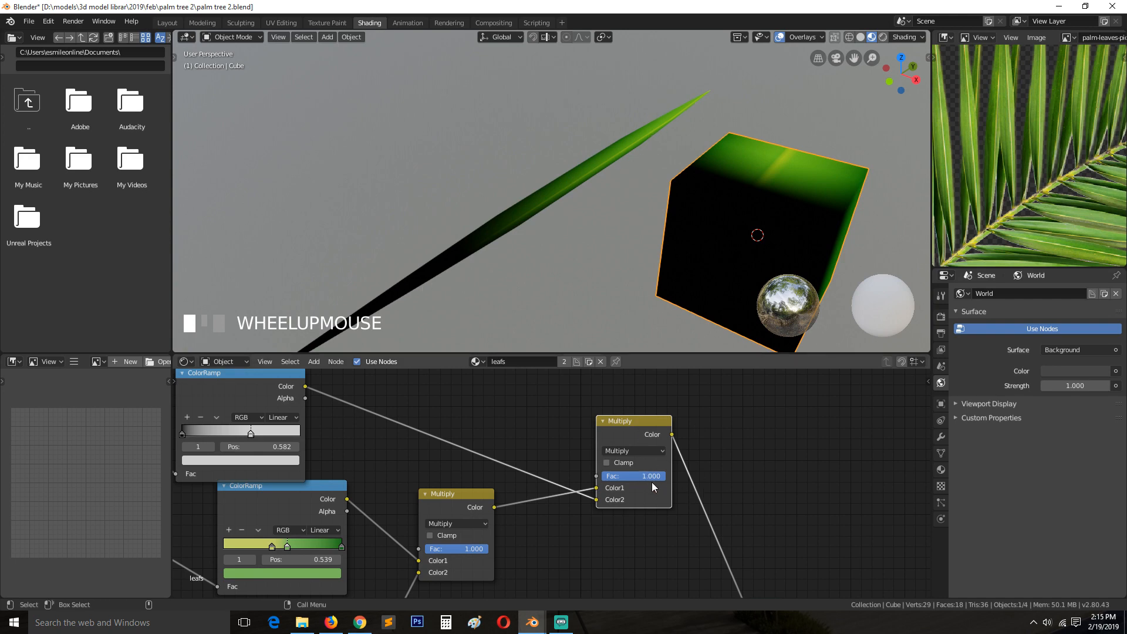
Step: Try a factor of 0.818 on the new Multiply node and return it to 1.000
{"action": "mouse_move", "coordinate": [652, 477]}
{"action": "left_mouse_down"}
{"action": "mouse_move", "coordinate": [635, 477]}
{"action": "mouse_move", "coordinate": [642, 484]}
{"action": "left_mouse_up"}
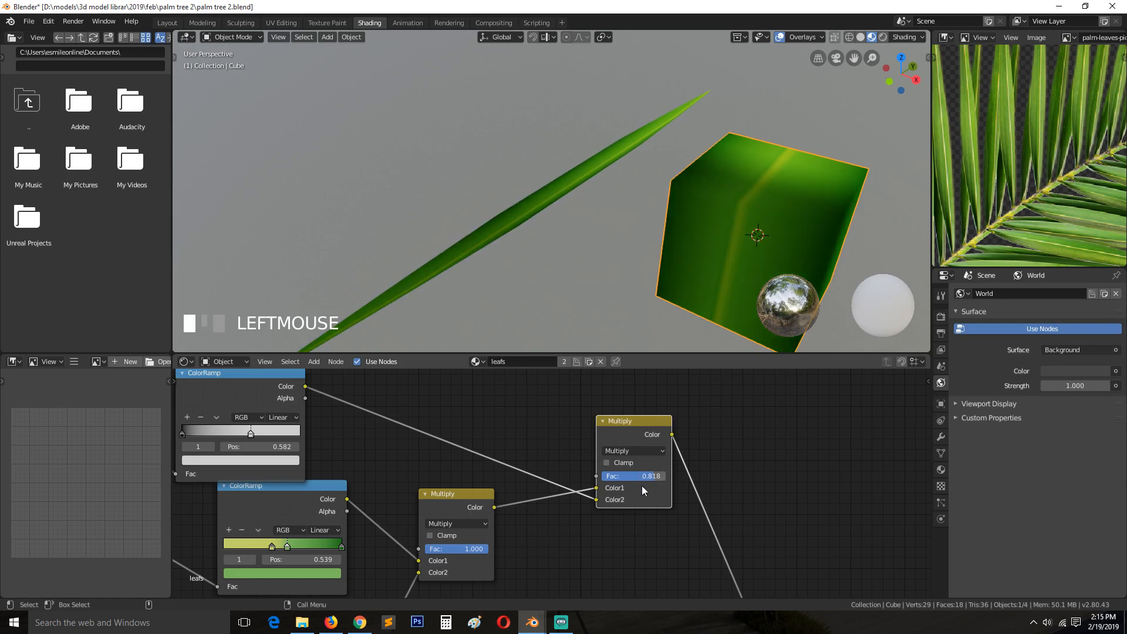
{"action": "middle_click_drag", "start_coordinate": [642, 485], "coordinate": [371, 500]}
{"action": "scroll", "coordinate": [510, 504], "scroll_direction": "up", "scroll_amount": 3}
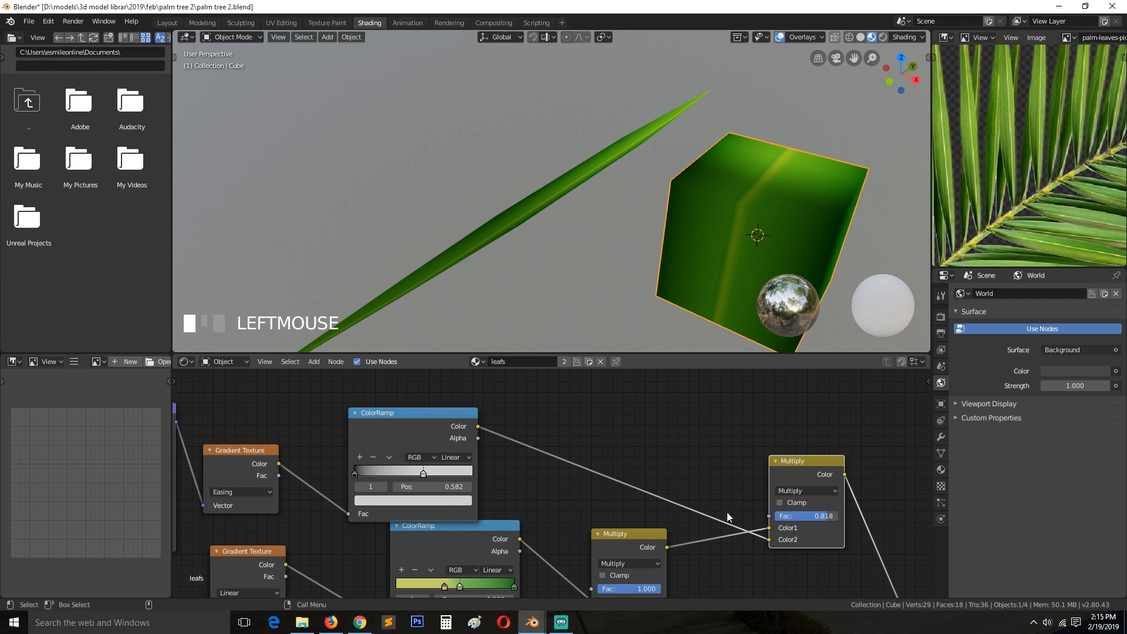
{"action": "left_click_drag", "start_coordinate": [833, 516], "coordinate": [869, 516]}
{"action": "left_click", "coordinate": [819, 490]}
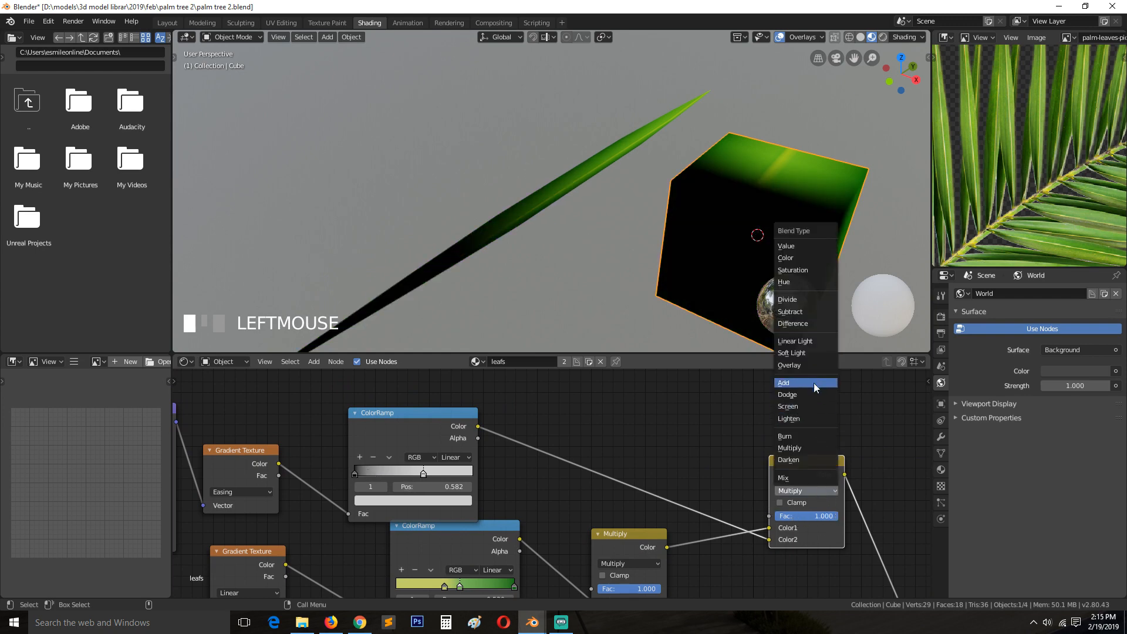
Step: Preview the lengthwise gradient's color ramp alone on the leaflet and save the file
{"action": "middle_click_drag", "start_coordinate": [615, 551], "coordinate": [628, 502]}
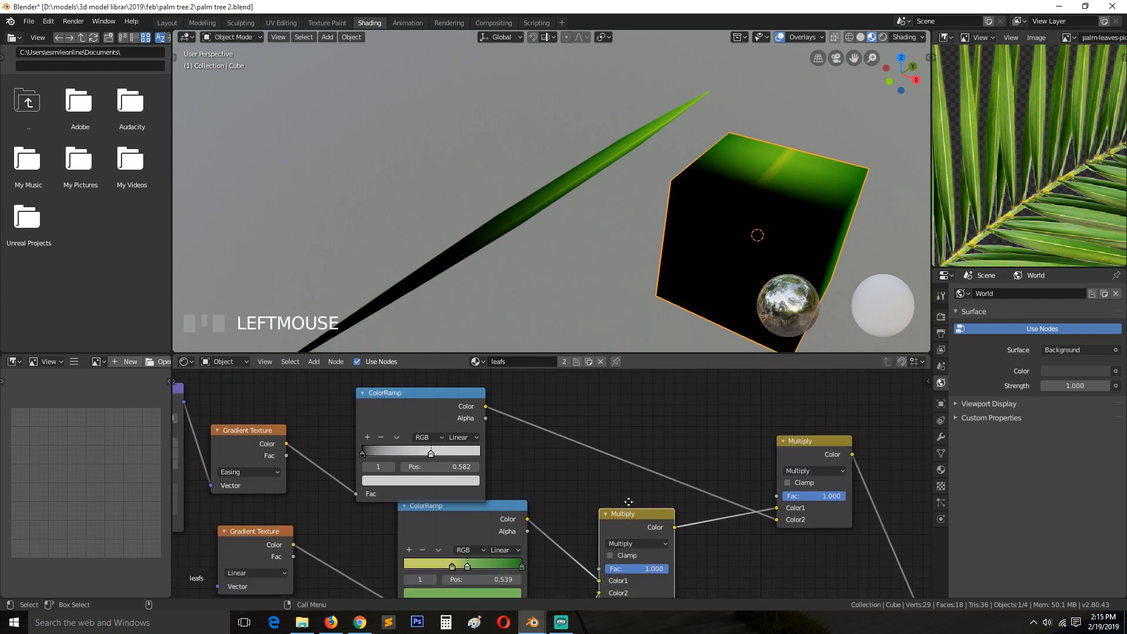
{"action": "left_click", "coordinate": [808, 441]}
{"action": "left_click", "coordinate": [385, 437]}
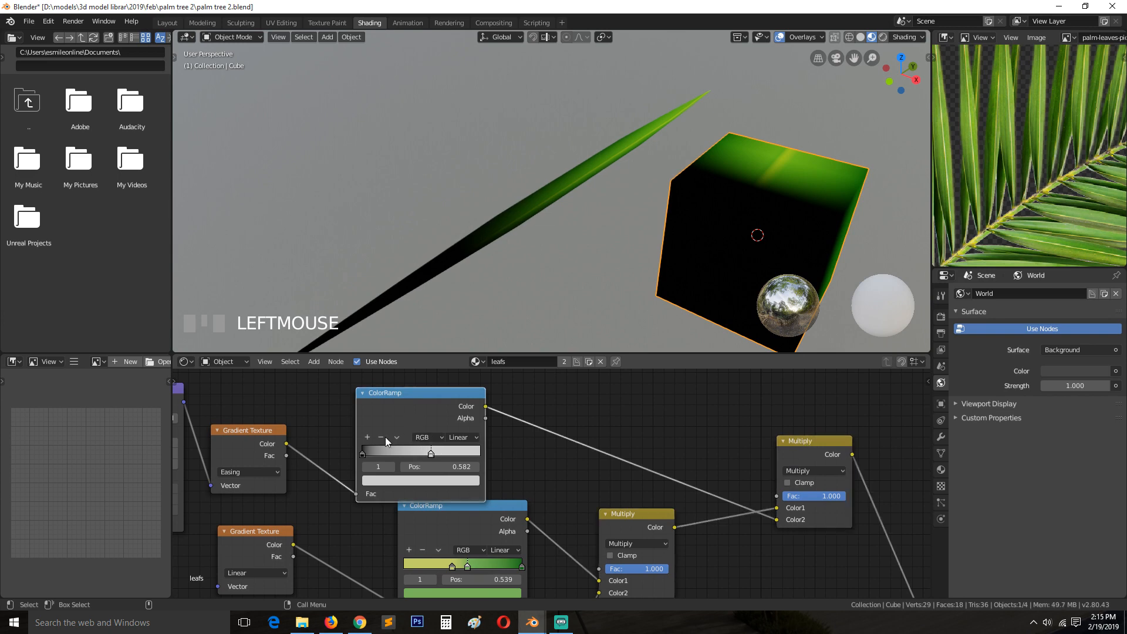
{"action": "left_click", "coordinate": [362, 453]}
{"action": "left_click", "coordinate": [416, 413], "text": "ctrl+shift"}
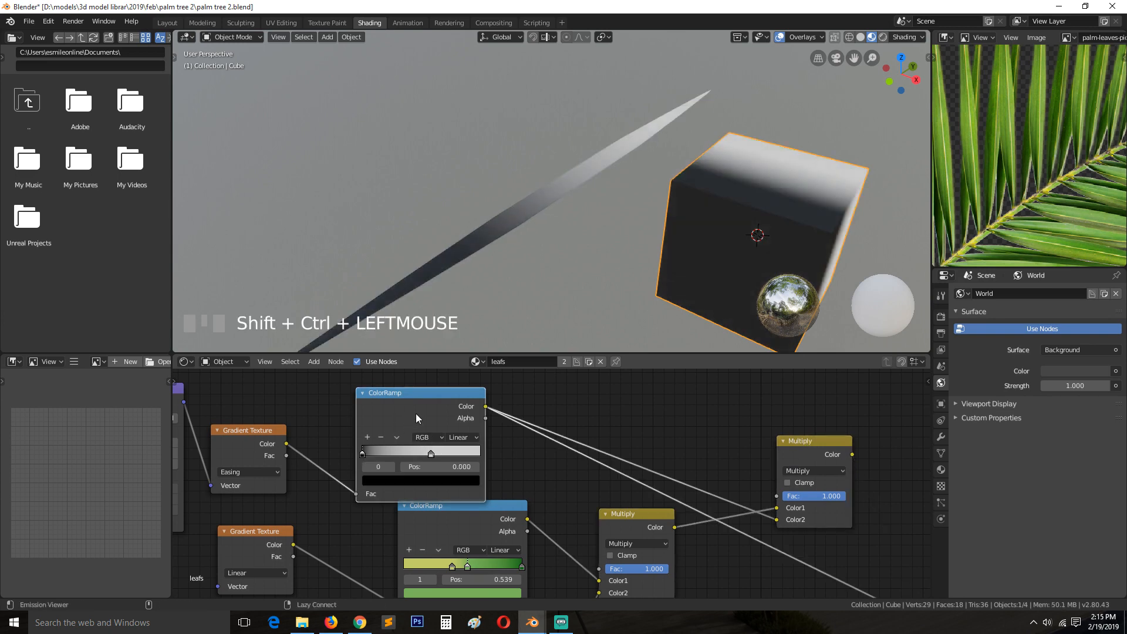
{"action": "key", "text": "ctrl+s"}
Step: Change the black stop of the lengthwise gradient's color ramp to dark green
{"action": "left_click", "coordinate": [366, 453]}
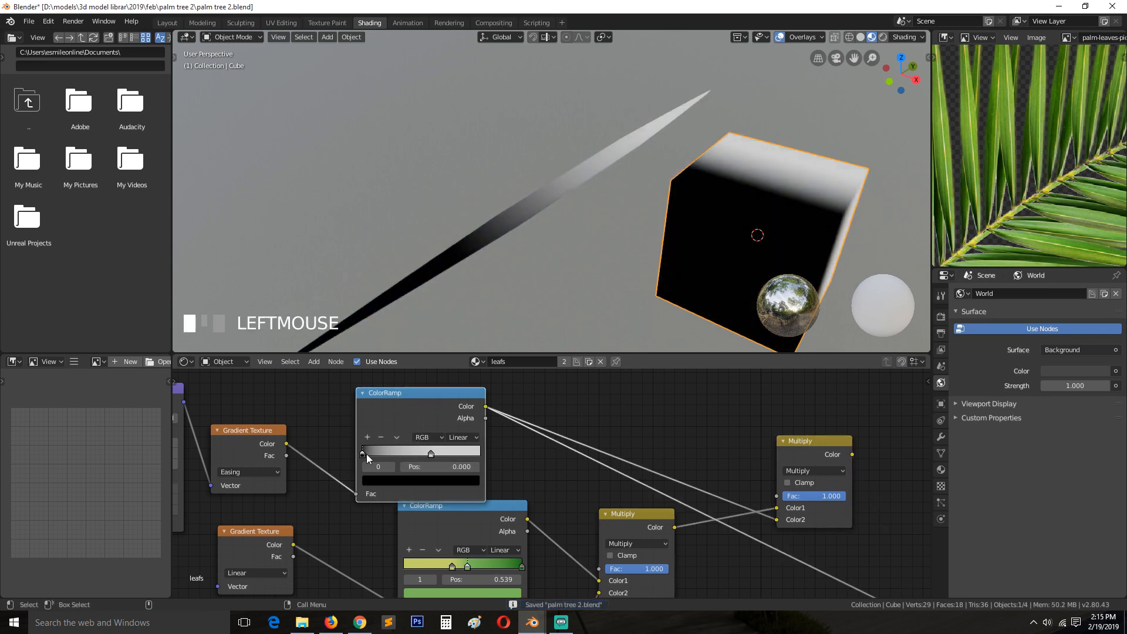
{"action": "left_click", "coordinate": [401, 480]}
{"action": "left_click", "coordinate": [455, 364]}
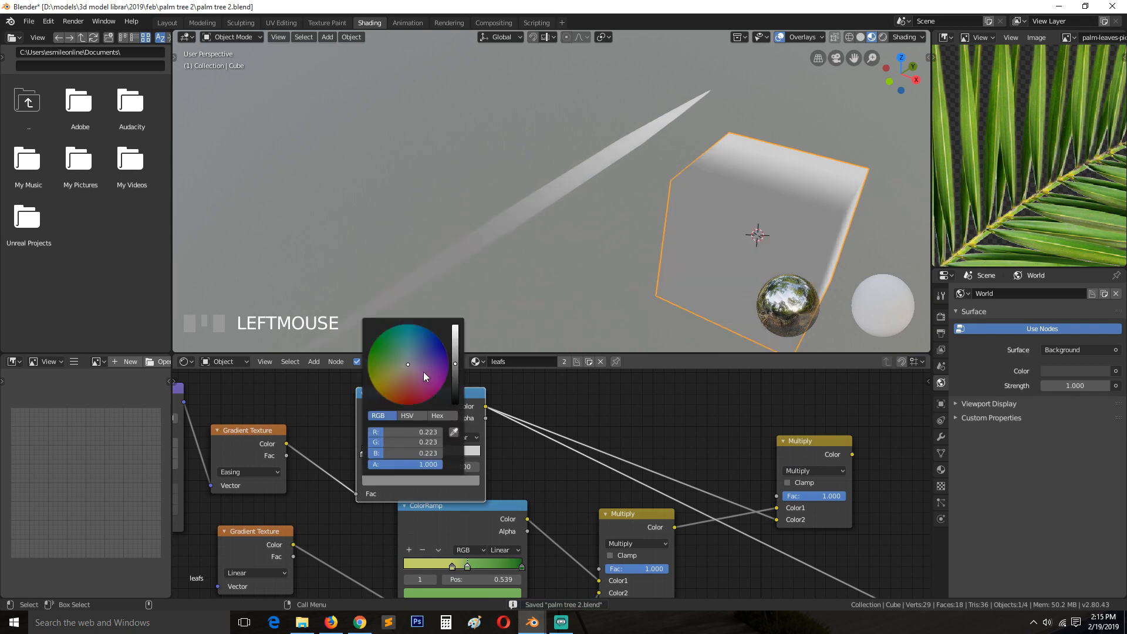
{"action": "left_click_drag", "start_coordinate": [384, 351], "coordinate": [372, 345]}
{"action": "left_click_drag", "start_coordinate": [455, 372], "coordinate": [455, 389]}
Step: Recolor the ramp's light stop to yellow and preview the final Multiply node on the leaflet
{"action": "left_click", "coordinate": [432, 454]}
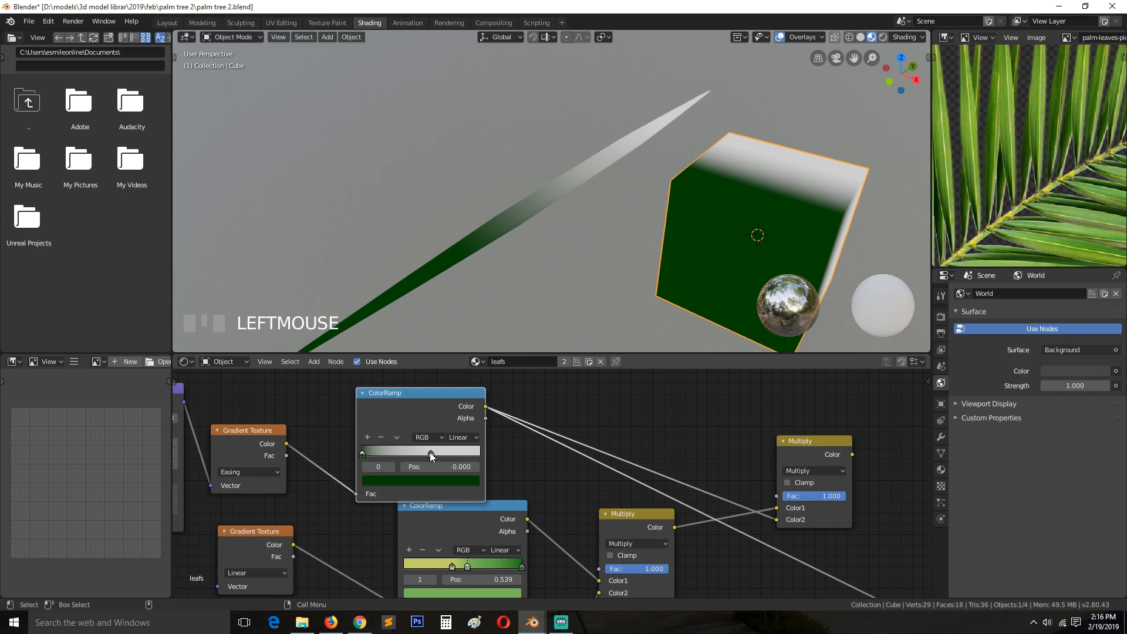
{"action": "left_click", "coordinate": [452, 480]}
{"action": "left_click_drag", "start_coordinate": [410, 362], "coordinate": [384, 384]}
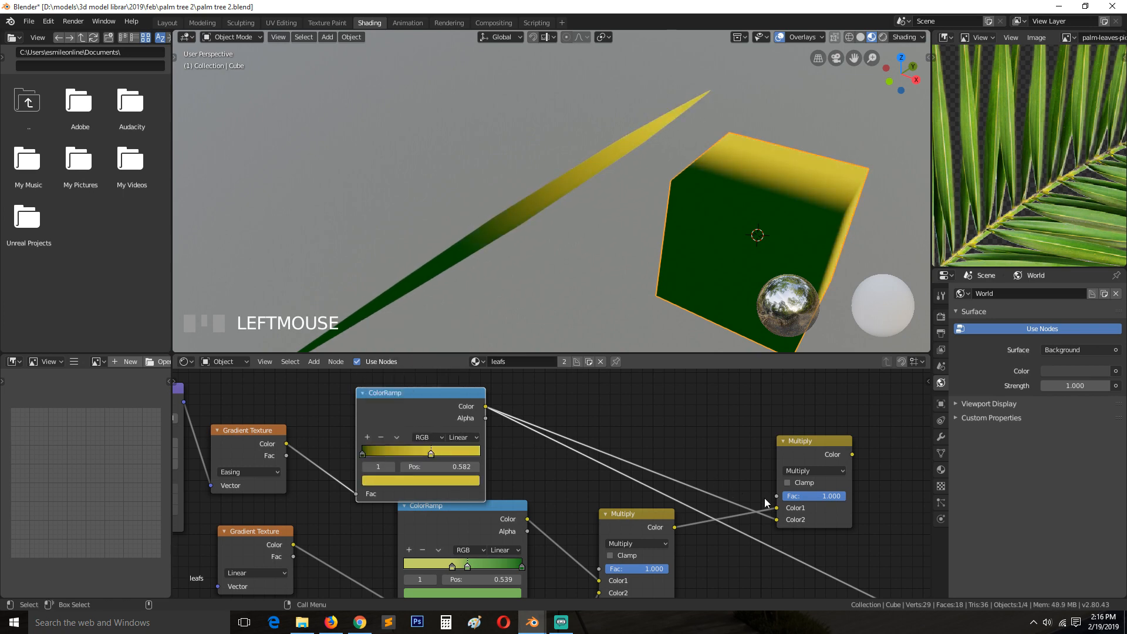
{"action": "left_click", "coordinate": [807, 455], "text": "ctrl+shift"}
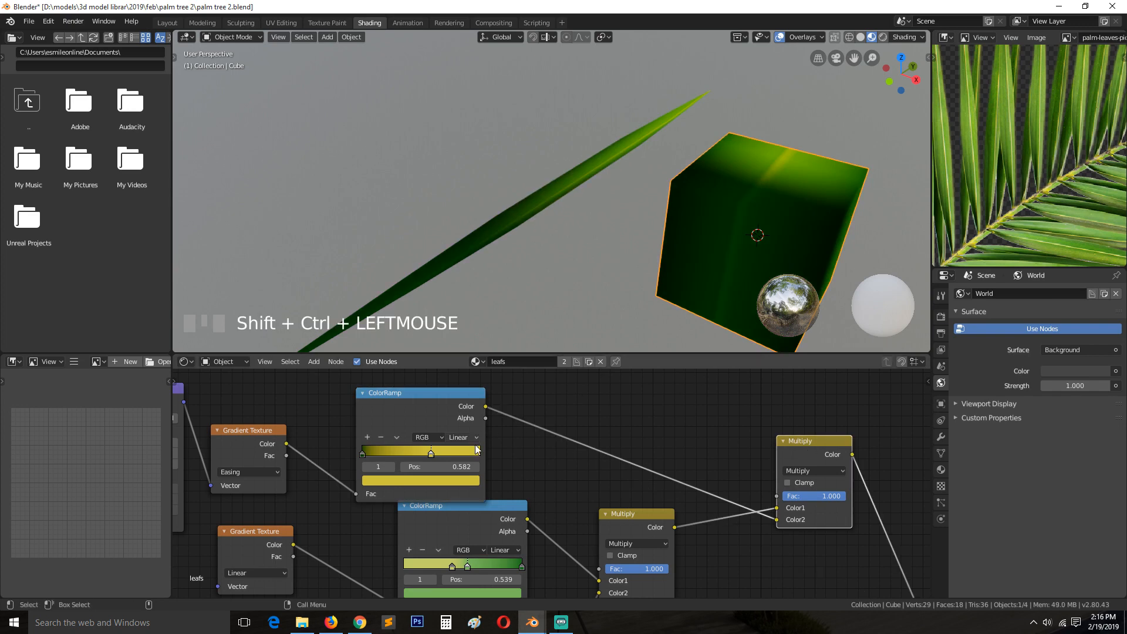
{"action": "mouse_move", "coordinate": [830, 496]}
{"action": "left_mouse_down"}
{"action": "mouse_move", "coordinate": [772, 496]}
{"action": "mouse_move", "coordinate": [839, 496]}
{"action": "left_mouse_up"}
{"action": "scroll", "coordinate": [494, 226], "scroll_direction": "down", "scroll_amount": 1}
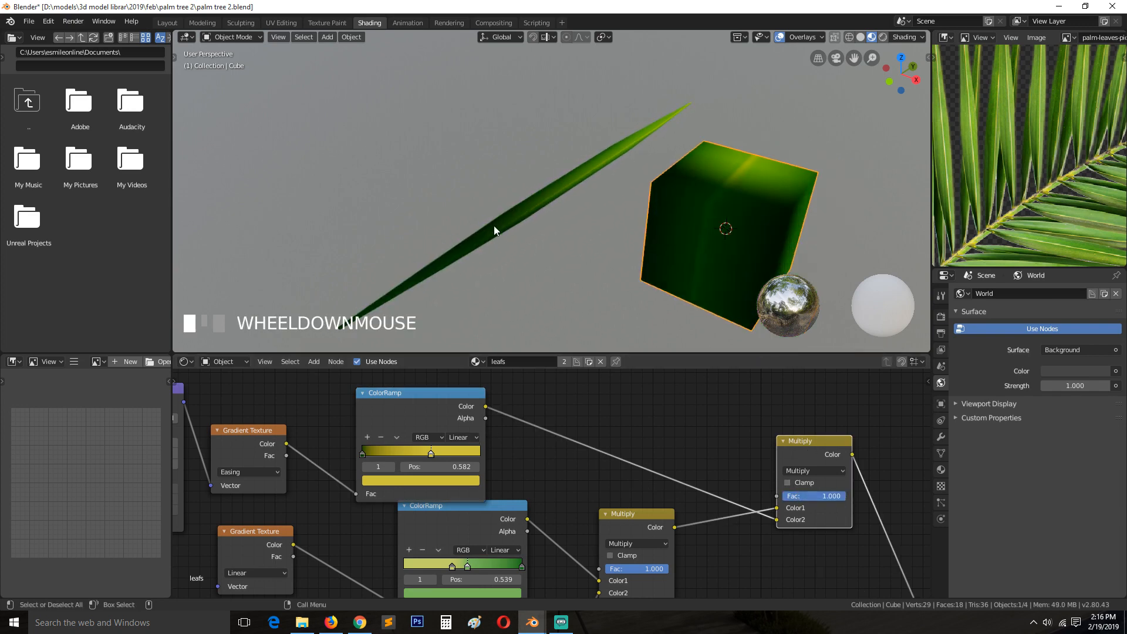
Step: Move the ramp's yellow stop to position 0.100, set the Mapping node's X location to -0.04 m, and save the file
{"action": "mouse_move", "coordinate": [433, 453]}
{"action": "left_mouse_down"}
{"action": "mouse_move", "coordinate": [347, 450]}
{"action": "mouse_move", "coordinate": [376, 456]}
{"action": "left_mouse_up"}
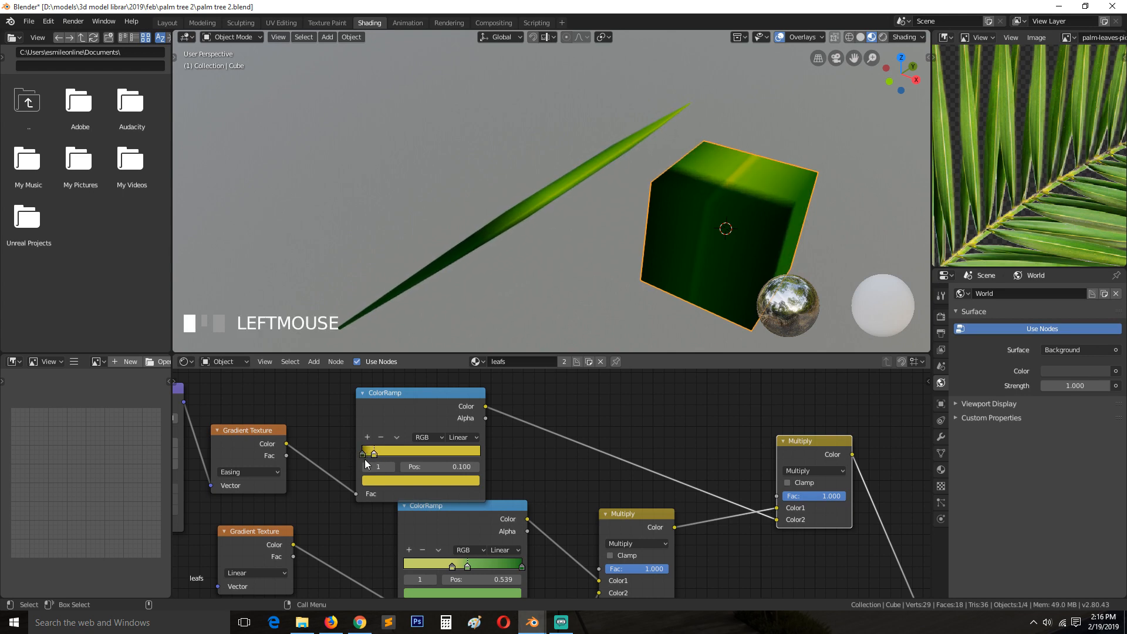
{"action": "middle_click_drag", "start_coordinate": [288, 461], "coordinate": [504, 465]}
{"action": "middle_click_drag", "start_coordinate": [316, 473], "coordinate": [398, 474]}
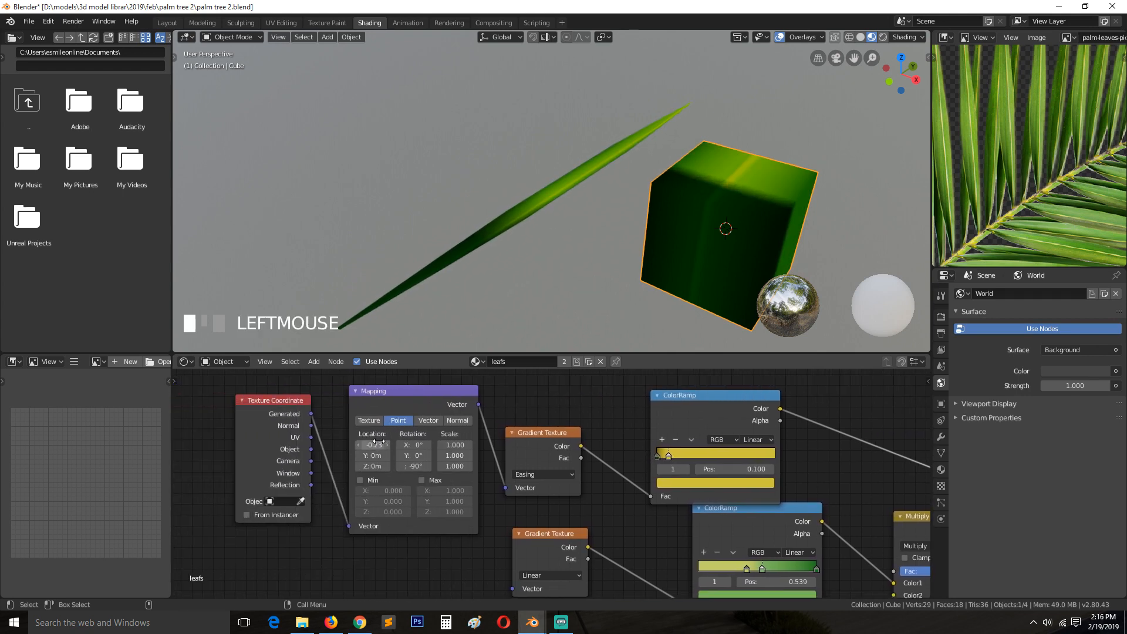
{"action": "left_click_drag", "start_coordinate": [374, 444], "coordinate": [384, 445]}
{"action": "scroll", "coordinate": [554, 283], "scroll_direction": "down", "scroll_amount": 2}
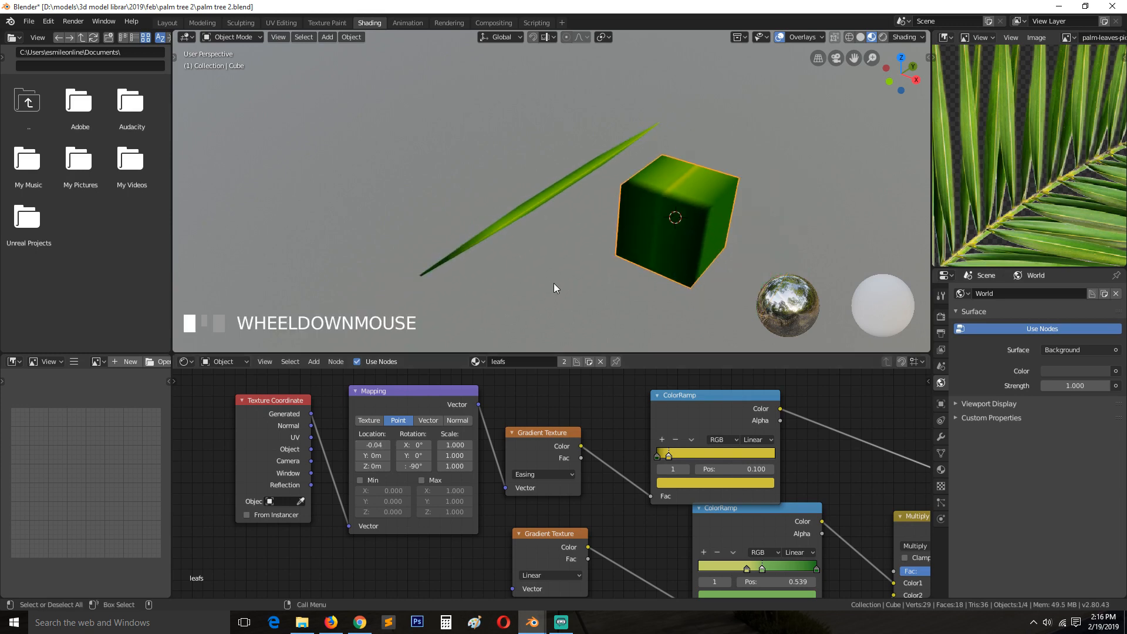
{"action": "key", "text": "ctrl+s"}
Step: Reposition the Principled BSDF, link it to the Material Output's surface, and place the Material Output beyond it
{"action": "key", "text": "grave"}
{"action": "scroll", "coordinate": [666, 522], "scroll_direction": "down", "scroll_amount": 1}
{"action": "middle_click_drag", "start_coordinate": [666, 522], "coordinate": [245, 485]}
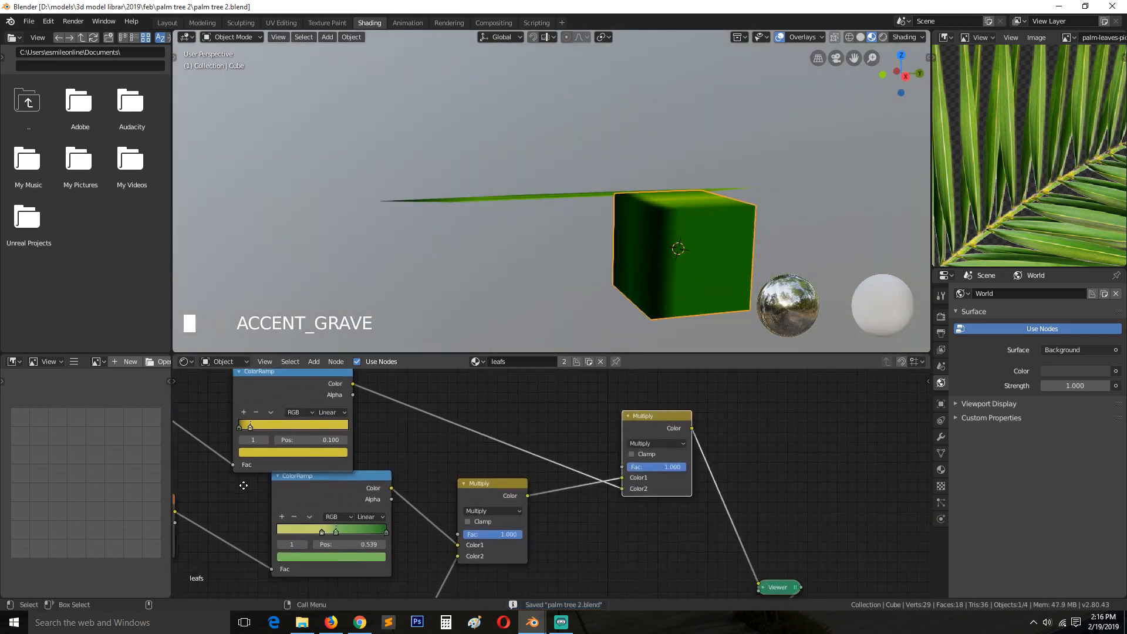
{"action": "scroll", "coordinate": [458, 481], "scroll_direction": "down", "scroll_amount": 2}
{"action": "middle_click_drag", "start_coordinate": [621, 522], "coordinate": [476, 413]}
{"action": "left_click", "coordinate": [500, 473]}
{"action": "left_click_drag", "start_coordinate": [500, 475], "coordinate": [621, 471]}
{"action": "left_click", "coordinate": [621, 471], "text": "ctrl+shift"}
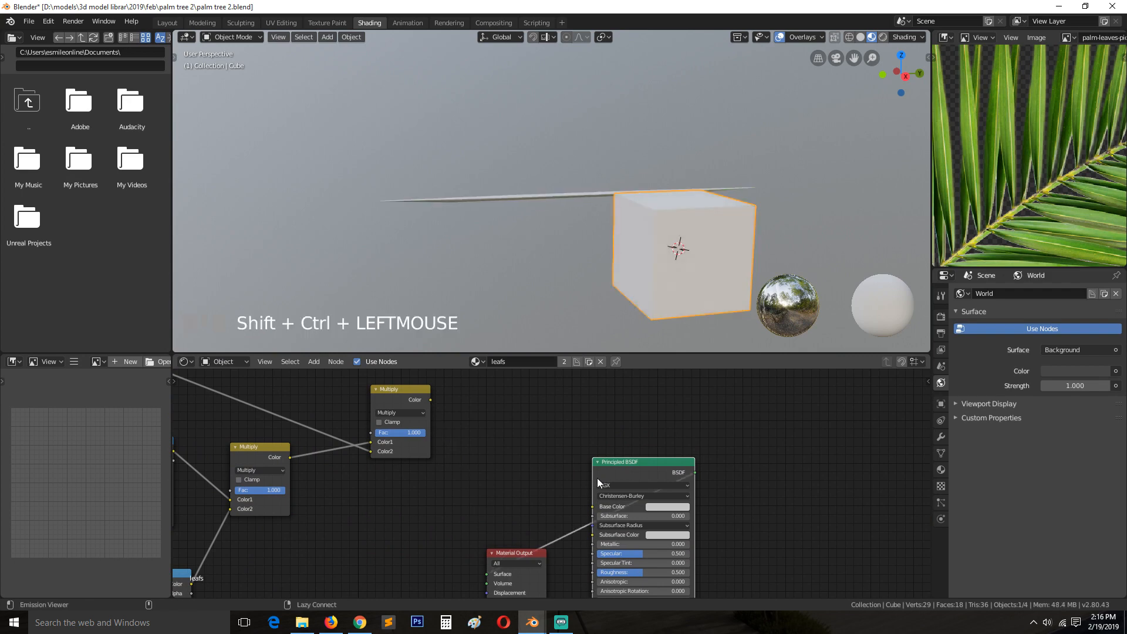
{"action": "left_click_drag", "start_coordinate": [513, 552], "coordinate": [837, 460]}
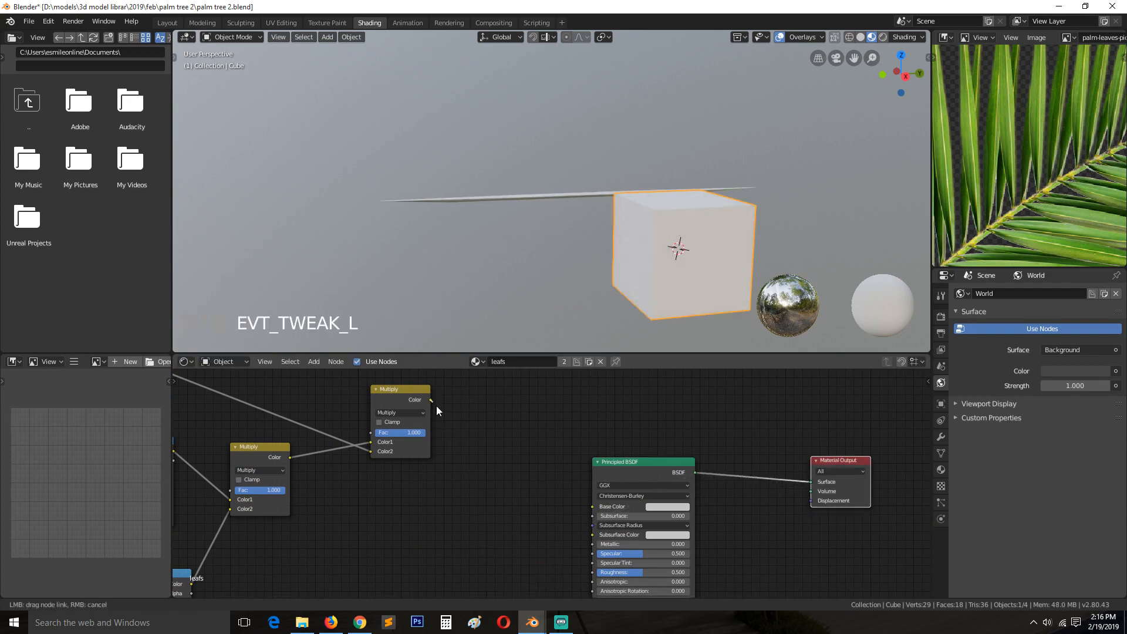
Step: Connect the final Multiply color to the Principled BSDF's Base Color, save the file, and inspect the shaded leaflet
{"action": "left_click_drag", "start_coordinate": [590, 495], "coordinate": [594, 503]}
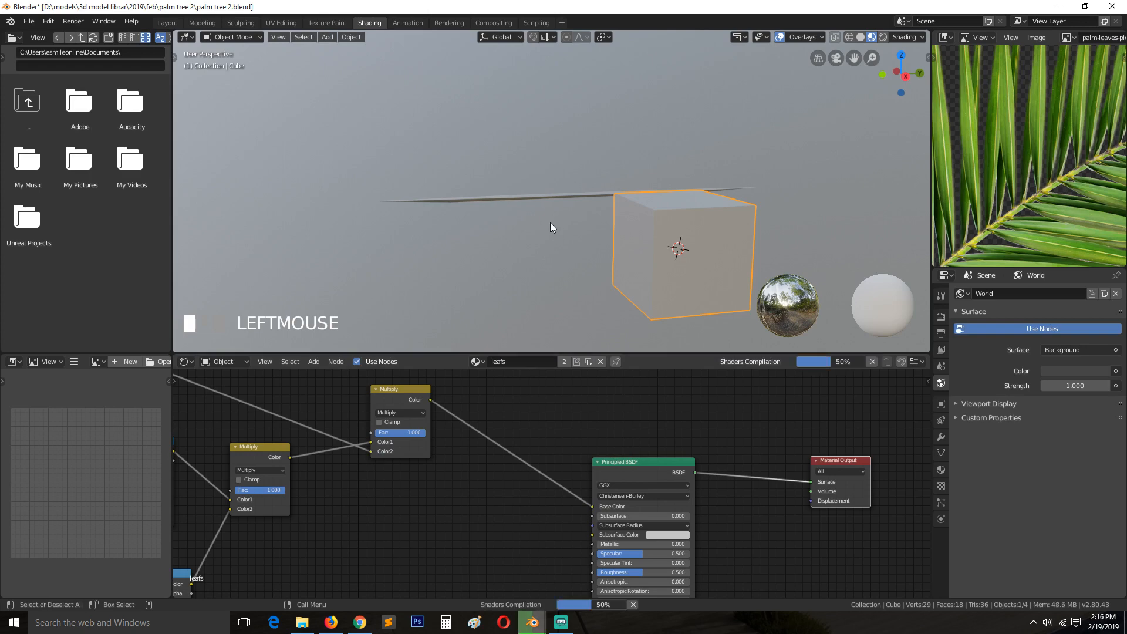
{"action": "key", "text": "ctrl+s"}
{"action": "middle_click_drag", "start_coordinate": [561, 258], "coordinate": [501, 315]}
{"action": "scroll", "coordinate": [572, 332], "scroll_direction": "up", "scroll_amount": 1}
{"action": "scroll", "coordinate": [572, 332], "scroll_direction": "up", "scroll_amount": 2}
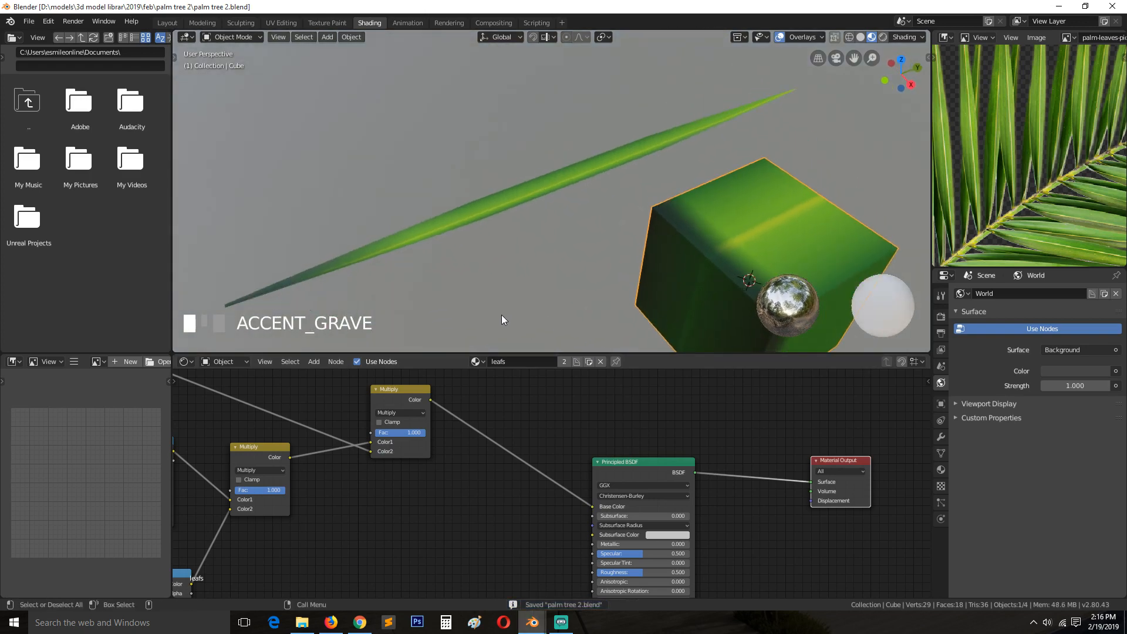
{"action": "scroll", "coordinate": [592, 304], "scroll_direction": "up", "scroll_amount": 4}
{"action": "middle_click_drag", "start_coordinate": [601, 304], "coordinate": [653, 272]}
{"action": "scroll", "coordinate": [594, 301], "scroll_direction": "down", "scroll_amount": 3}
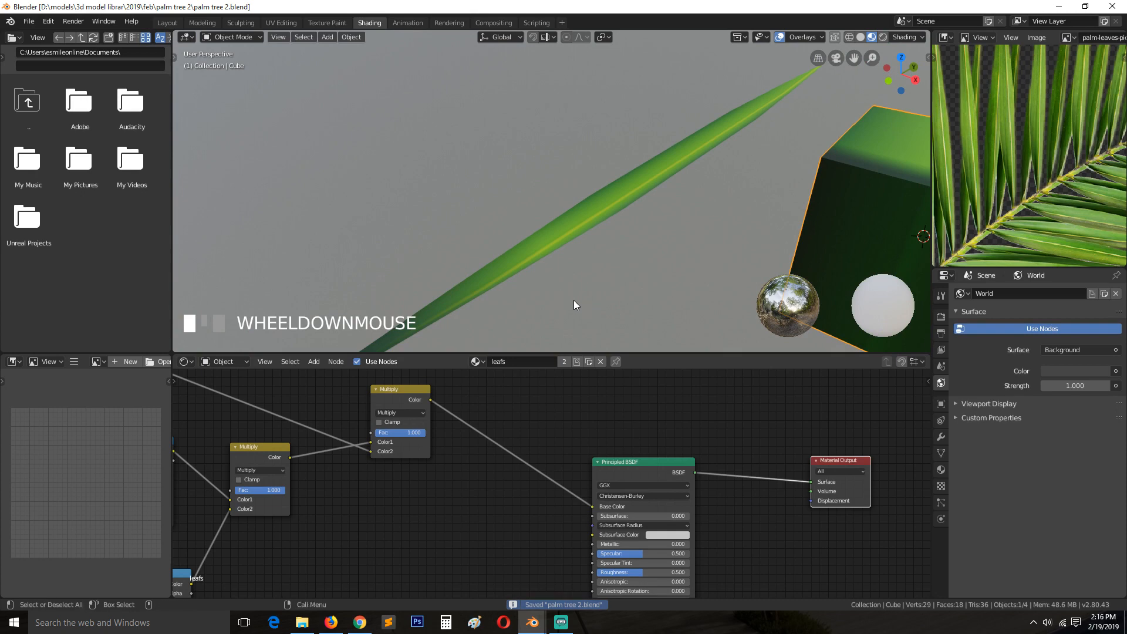
Step: Select the leaflet and compare its shading with the palm-leaves reference picture
{"action": "middle_click_drag", "start_coordinate": [573, 300], "coordinate": [624, 292]}
{"action": "left_click", "coordinate": [607, 238]}
{"action": "scroll", "coordinate": [534, 296], "scroll_direction": "down", "scroll_amount": 2}
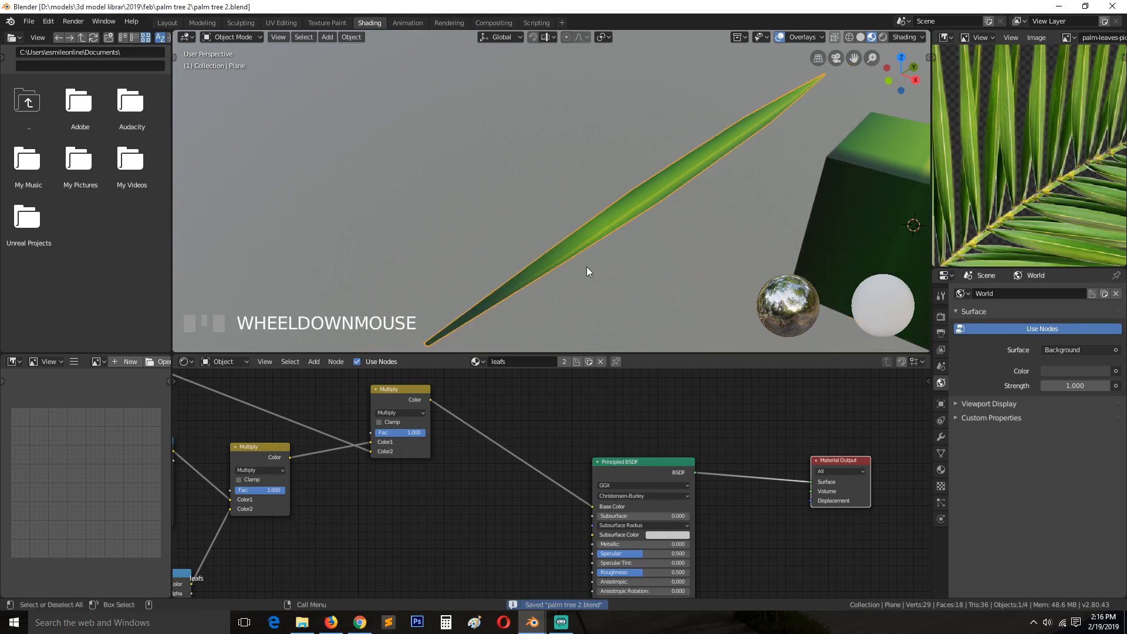
{"action": "scroll", "coordinate": [1049, 175], "scroll_direction": "up", "scroll_amount": 2}
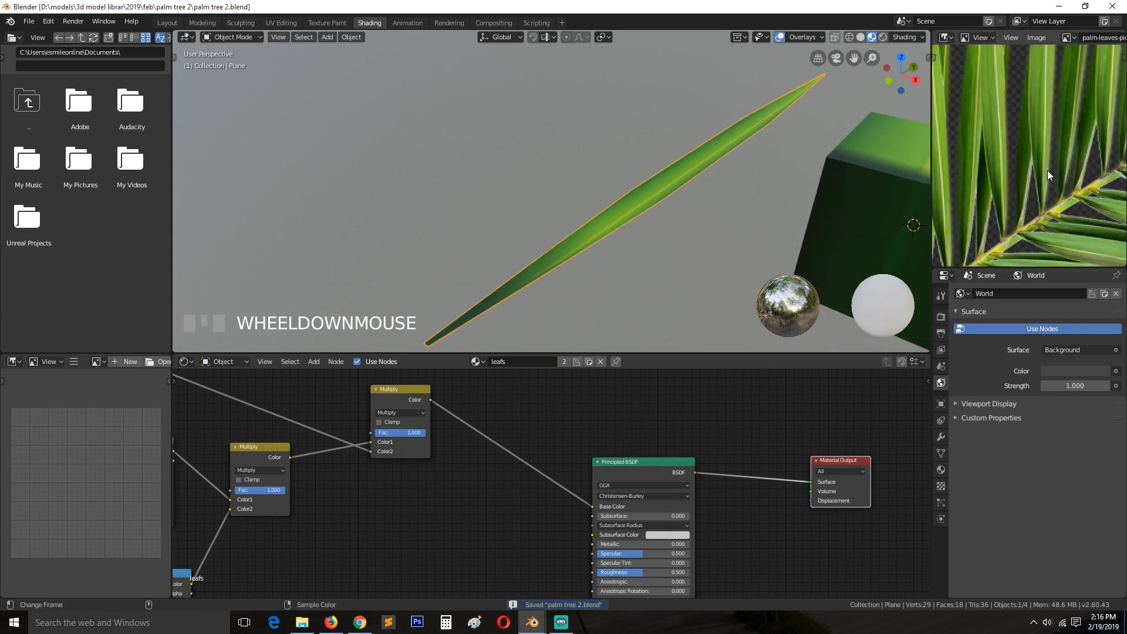
Step: Browse the file browser to the D:\models\3d model librar\TEXTURES folder
{"action": "left_click", "coordinate": [103, 54]}
{"action": "type", "text": "D"}
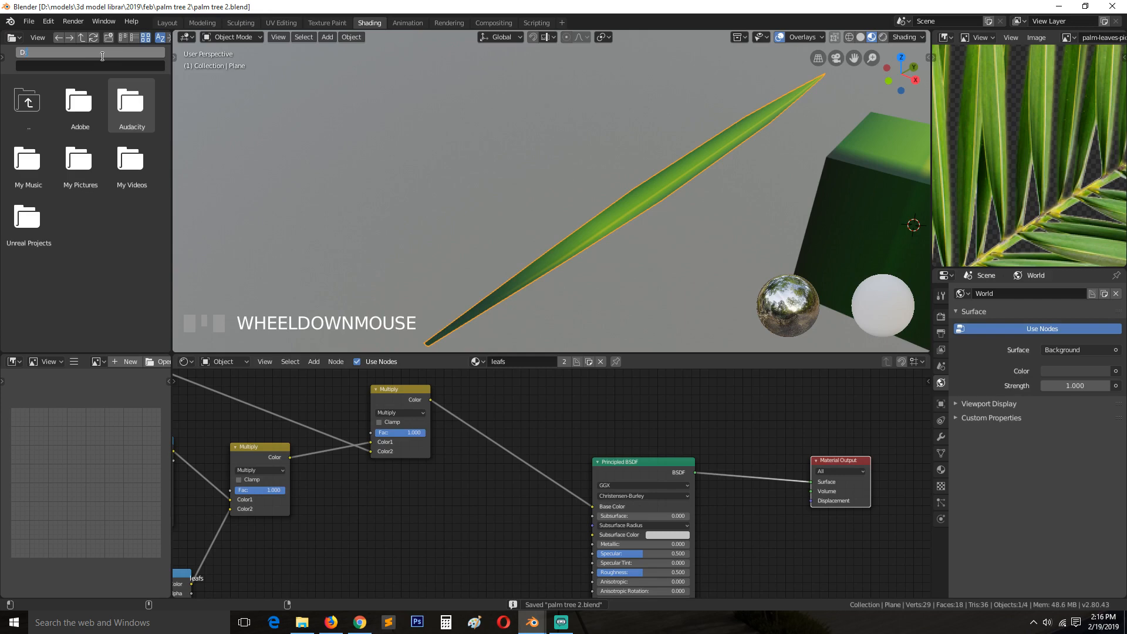
{"action": "type", "text": ":"}
{"action": "key", "text": "Return"}
{"action": "double_click", "coordinate": [65, 227]}
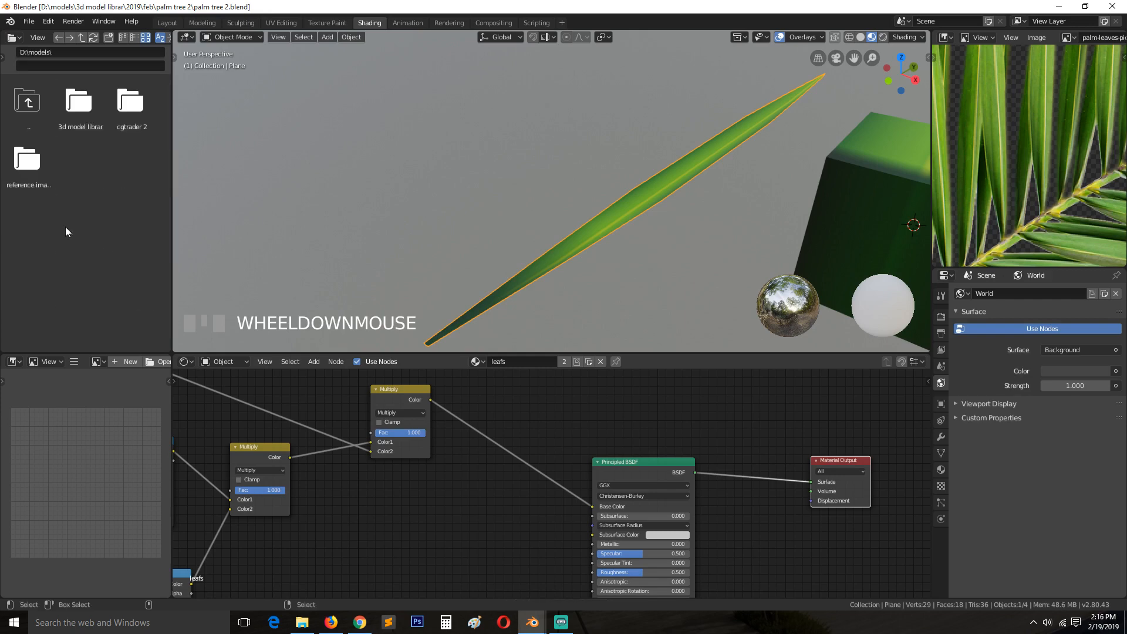
{"action": "left_click", "coordinate": [32, 163]}
{"action": "left_click", "coordinate": [48, 101]}
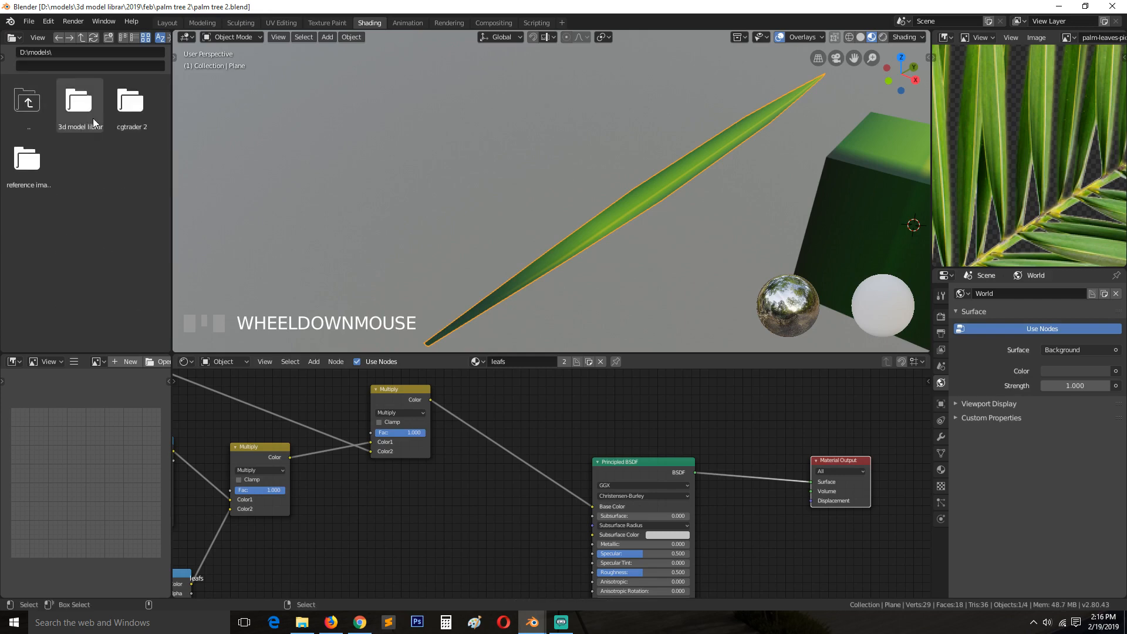
{"action": "left_click_drag", "start_coordinate": [93, 152], "coordinate": [81, 103]}
{"action": "double_click", "coordinate": [78, 117]}
{"action": "double_click", "coordinate": [77, 114]}
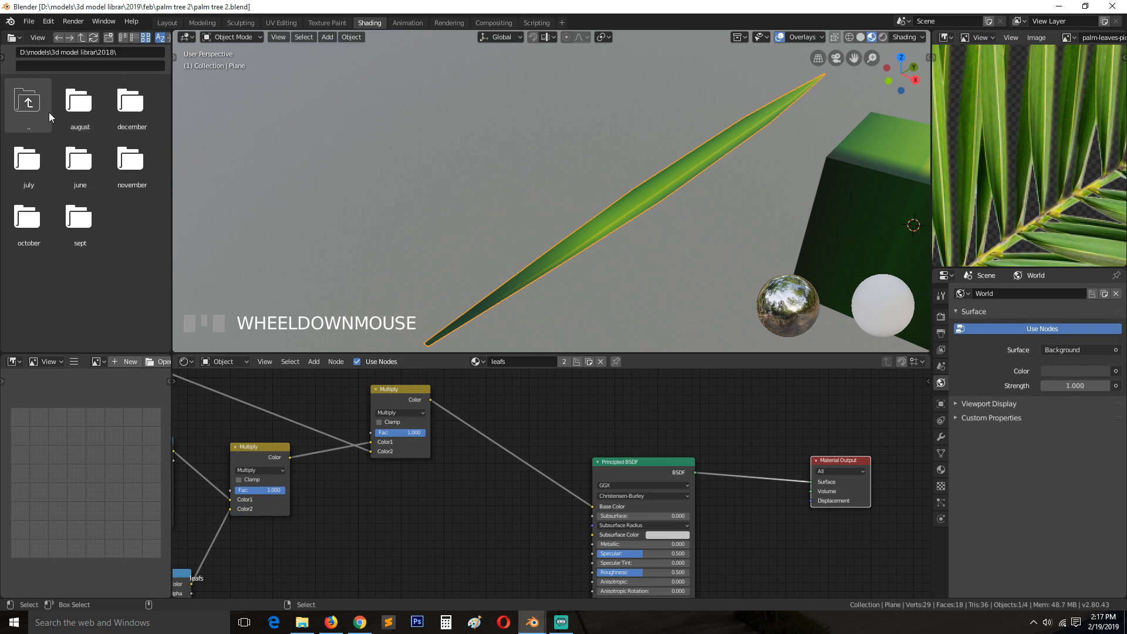
{"action": "double_click", "coordinate": [48, 111]}
{"action": "double_click", "coordinate": [81, 167]}
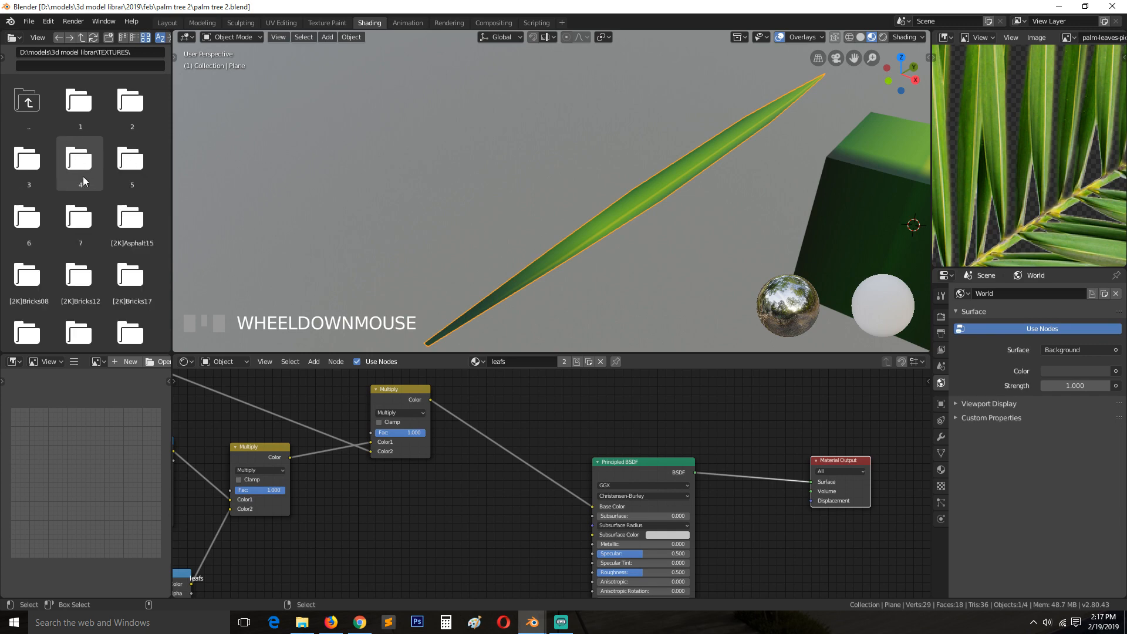
Step: Find anisotropic-texture.jpg, add it to the leafs material as an image texture node, and preview its color on the leaflet
{"action": "scroll", "coordinate": [82, 270], "scroll_direction": "down", "scroll_amount": 10}
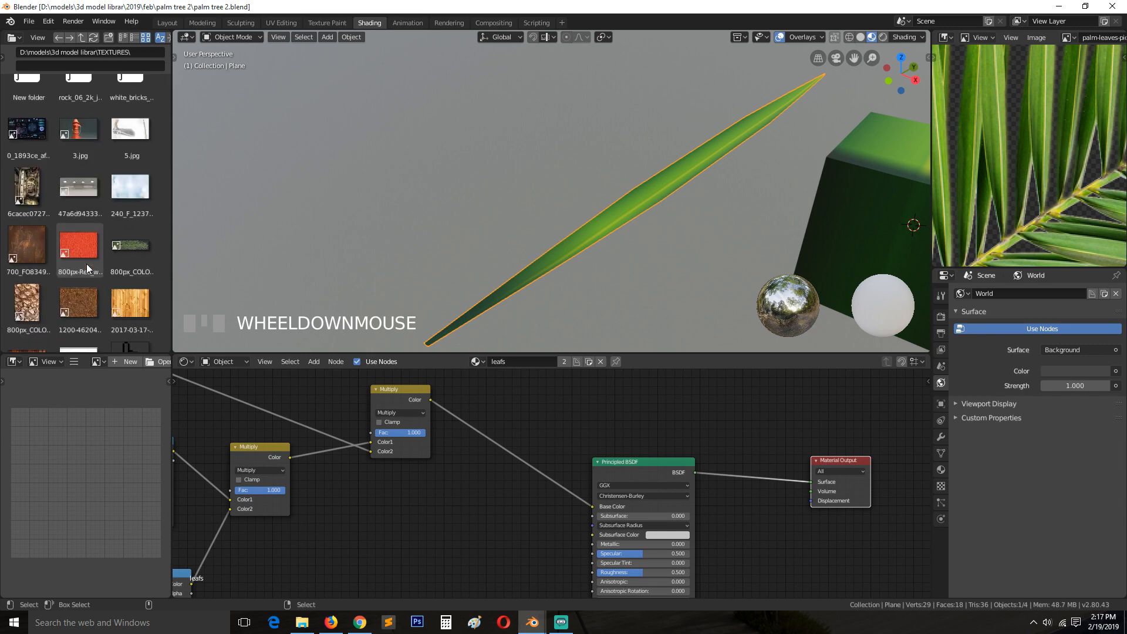
{"action": "scroll", "coordinate": [87, 263], "scroll_direction": "down", "scroll_amount": 1}
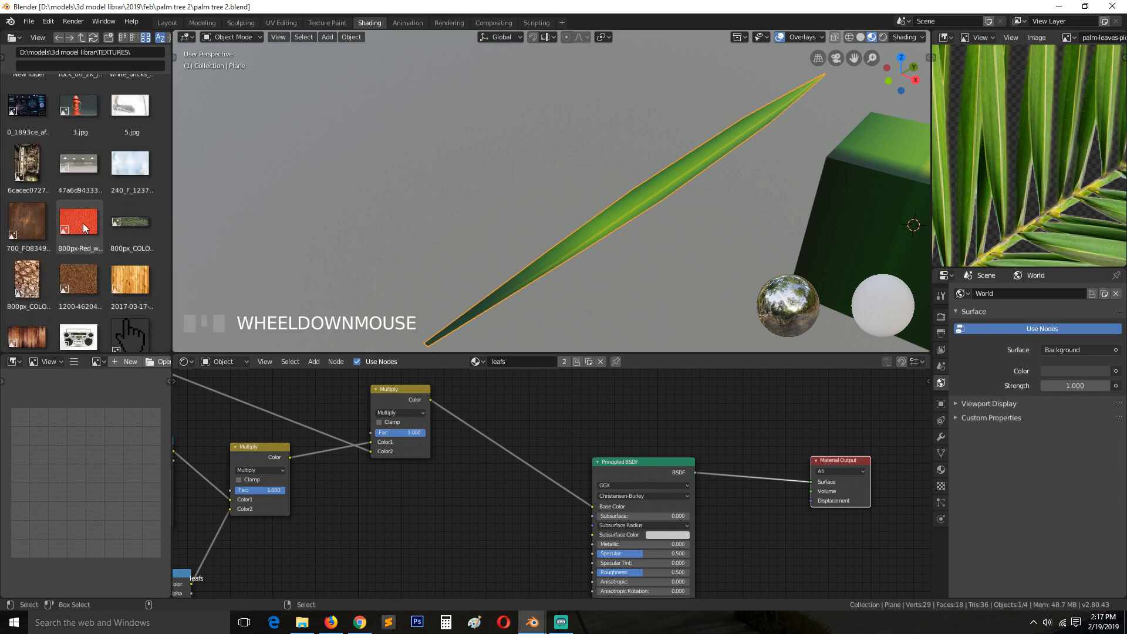
{"action": "scroll", "coordinate": [84, 228], "scroll_direction": "down", "scroll_amount": 10}
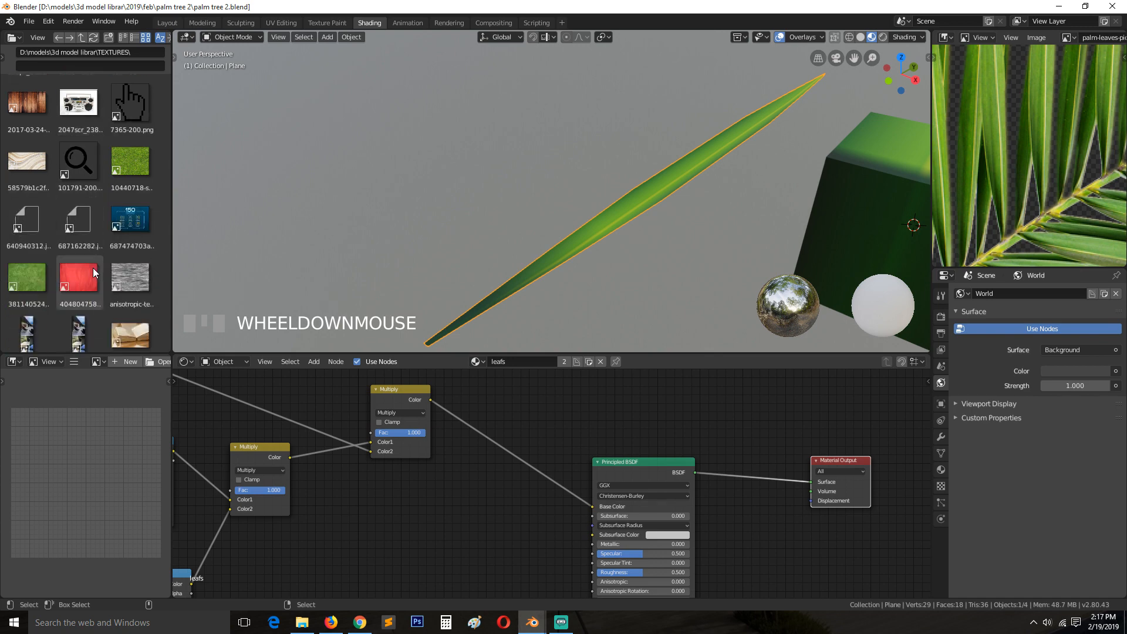
{"action": "scroll", "coordinate": [94, 272], "scroll_direction": "down", "scroll_amount": 1}
{"action": "left_click", "coordinate": [126, 262]}
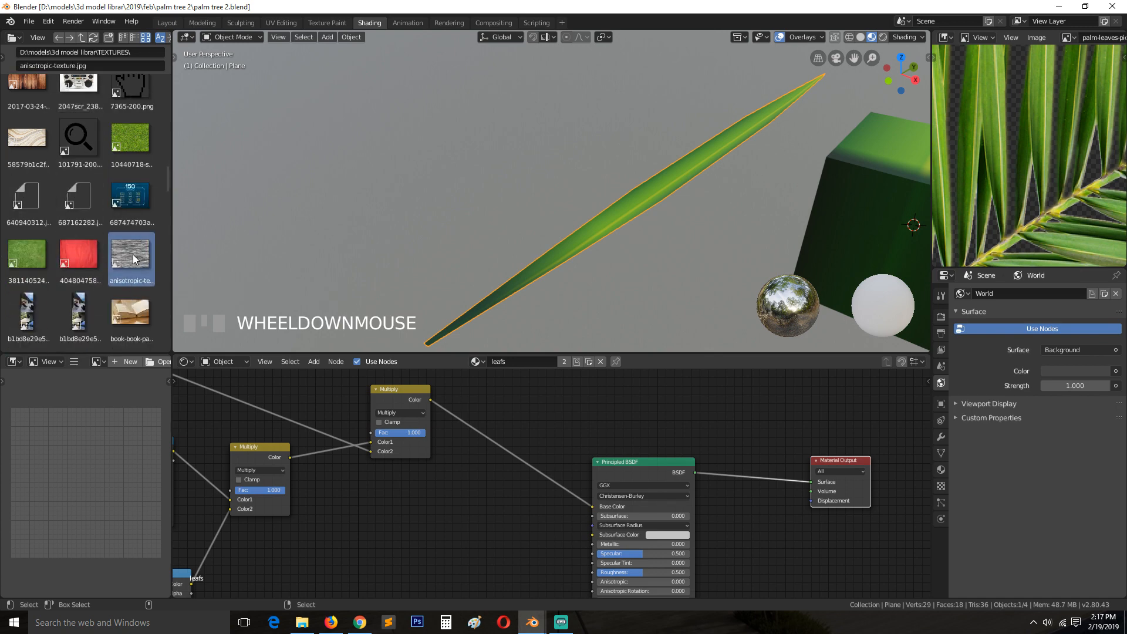
{"action": "left_click_drag", "start_coordinate": [131, 261], "coordinate": [379, 505]}
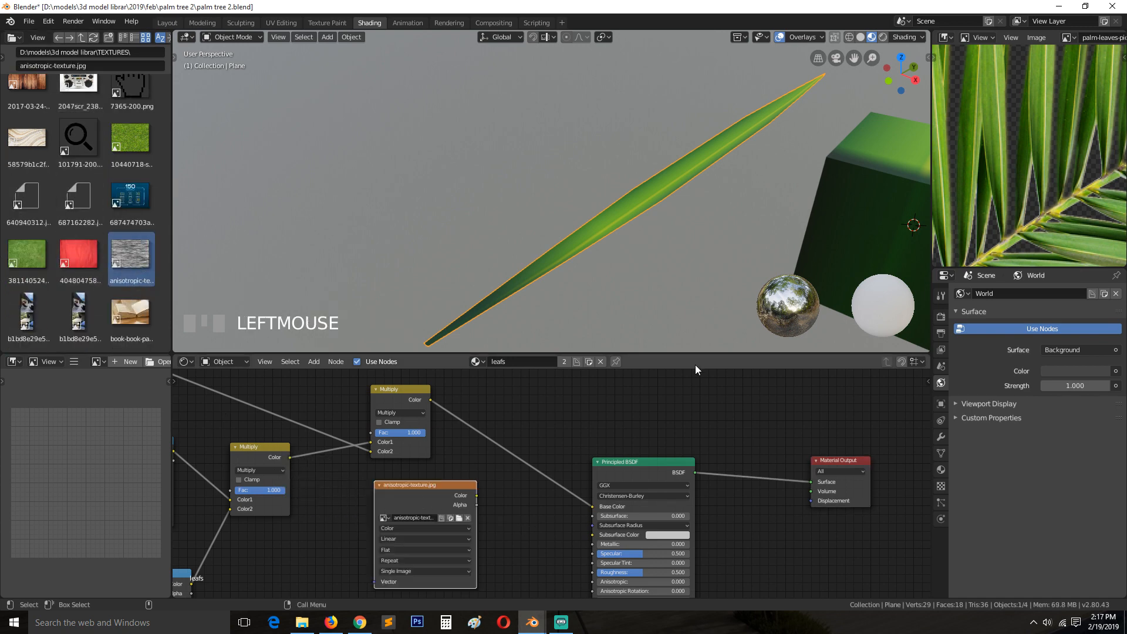
{"action": "left_click", "coordinate": [428, 503], "text": "ctrl+shift"}
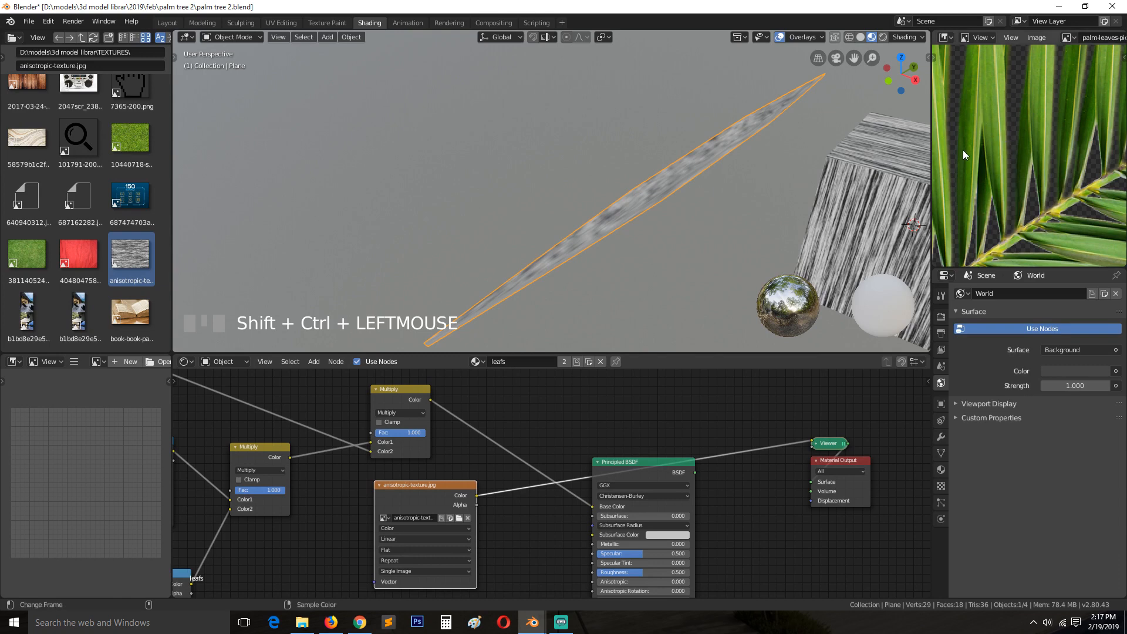
{"action": "scroll", "coordinate": [756, 224], "scroll_direction": "down", "scroll_amount": 2}
{"action": "key", "text": "grave"}
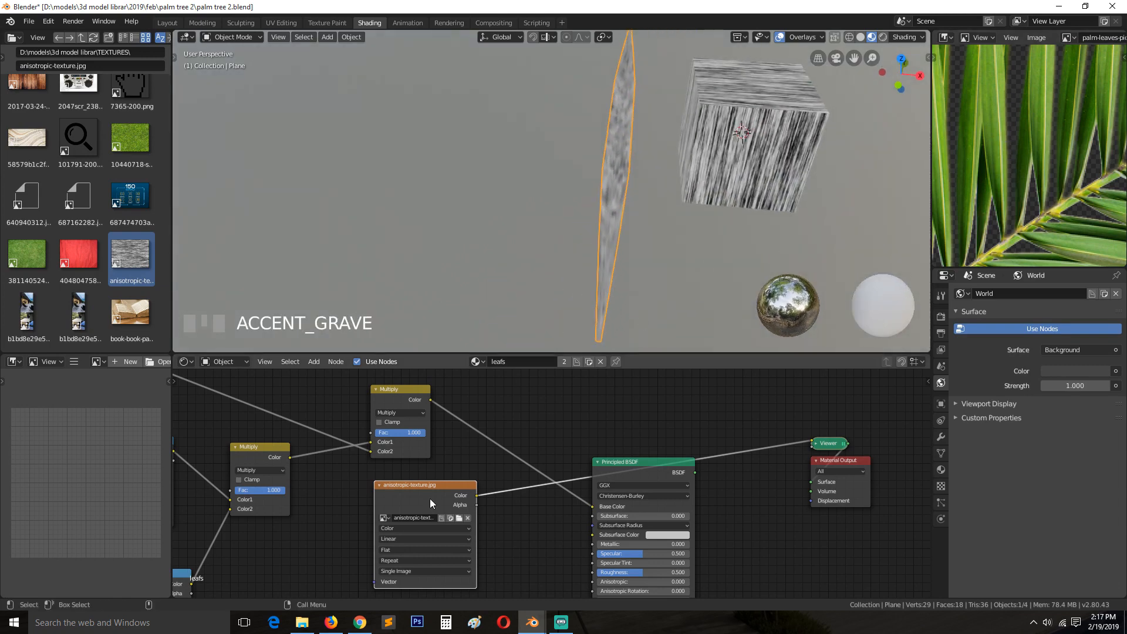
Step: Move the anisotropic texture node above the color nodes and add linked Texture Coordinate and Mapping nodes in front of it
{"action": "left_click_drag", "start_coordinate": [430, 498], "coordinate": [355, 597]}
{"action": "key", "text": "grave"}
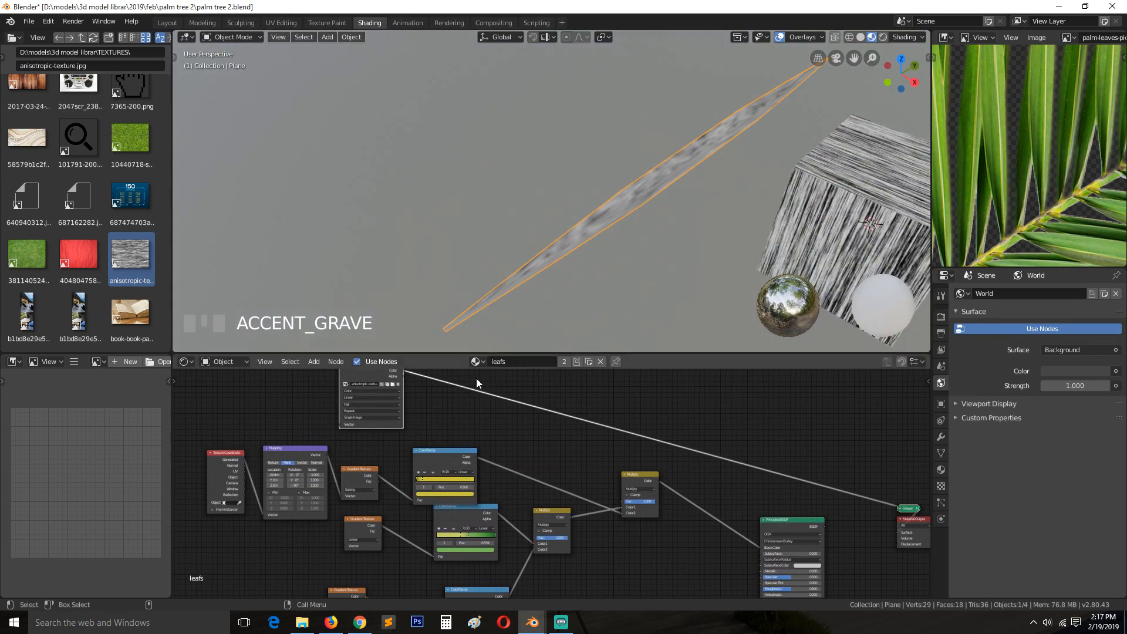
{"action": "left_click", "coordinate": [470, 433]}
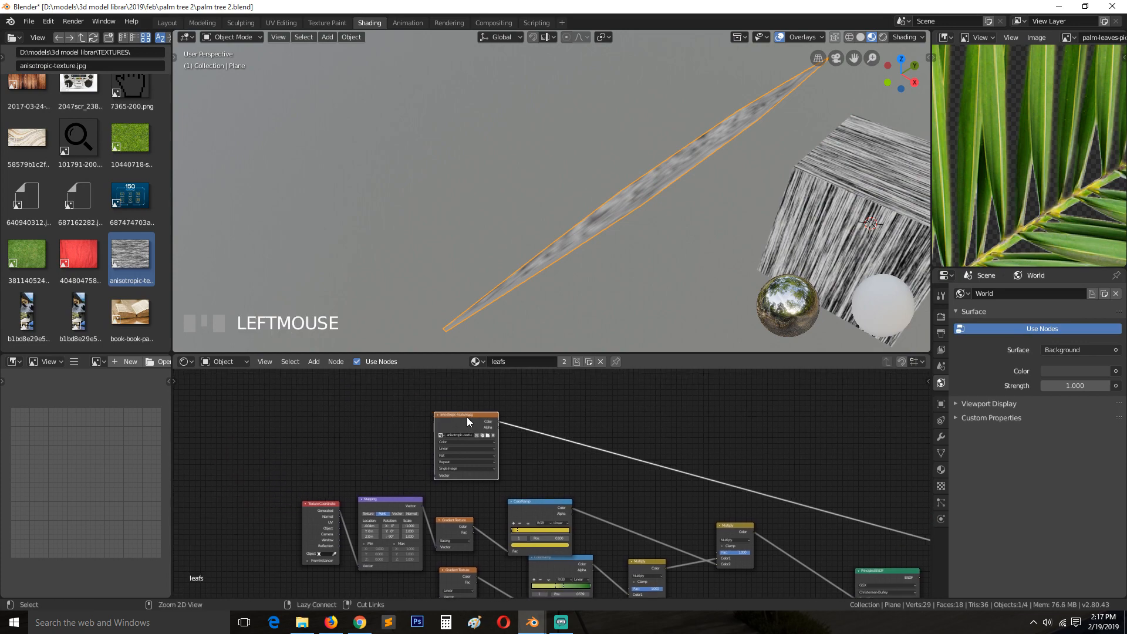
{"action": "key", "text": "ctrl+t"}
{"action": "scroll", "coordinate": [459, 455], "scroll_direction": "up", "scroll_amount": 3}
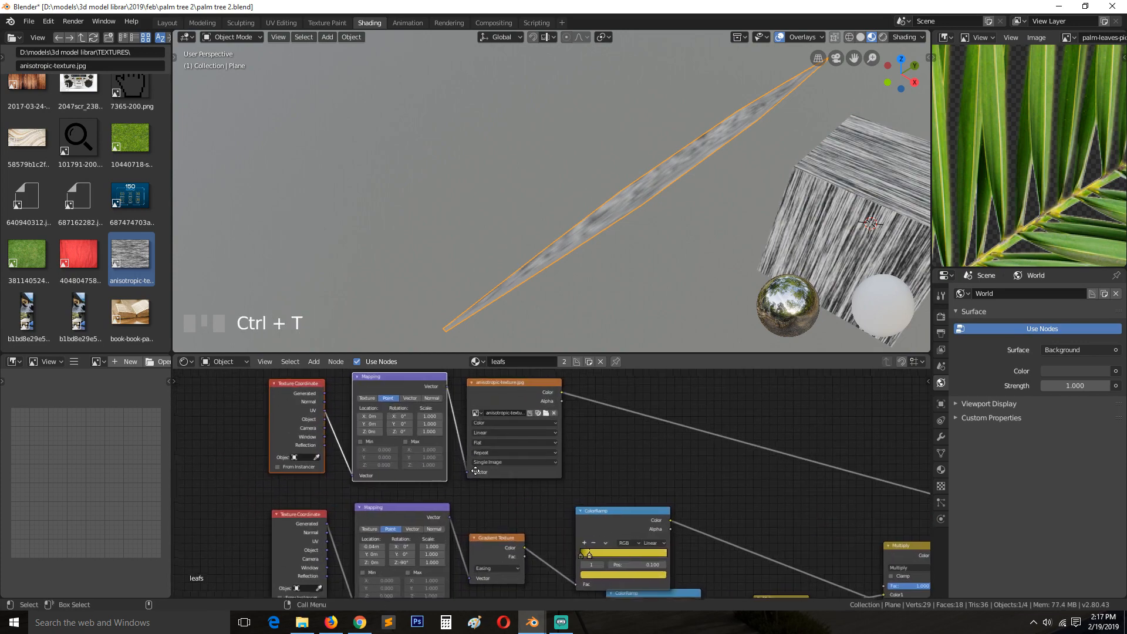
{"action": "scroll", "coordinate": [476, 471], "scroll_direction": "up", "scroll_amount": 3}
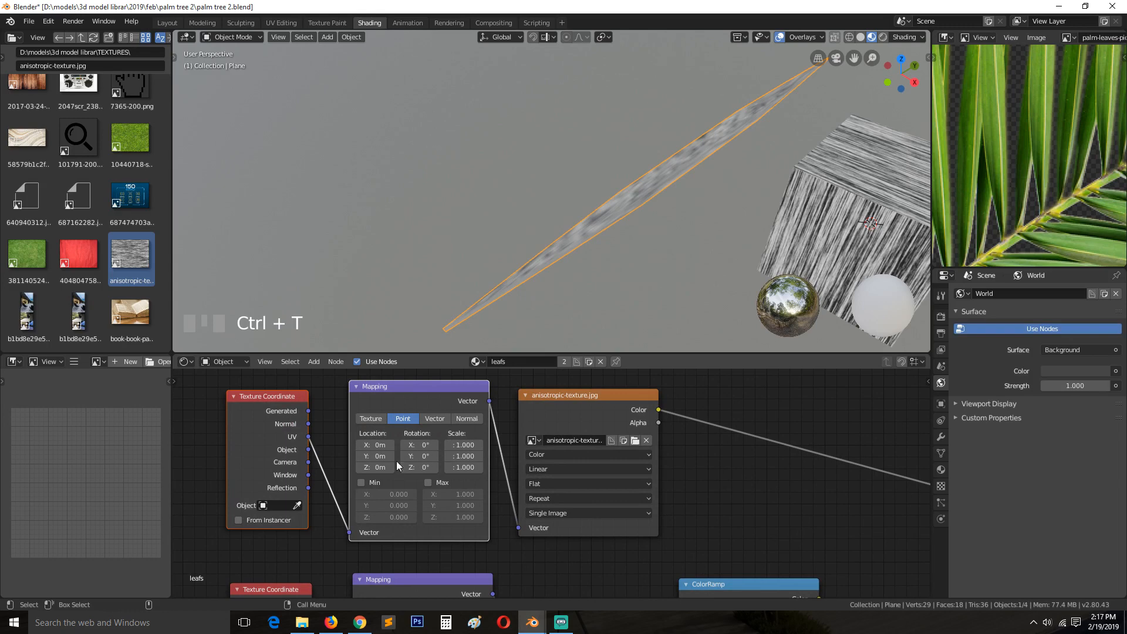
Step: Try rotating the anisotropic texture's mapping 90° about Z and 90° about Y, resetting each rotation to 0°
{"action": "left_click_drag", "start_coordinate": [411, 468], "coordinate": [415, 468]}
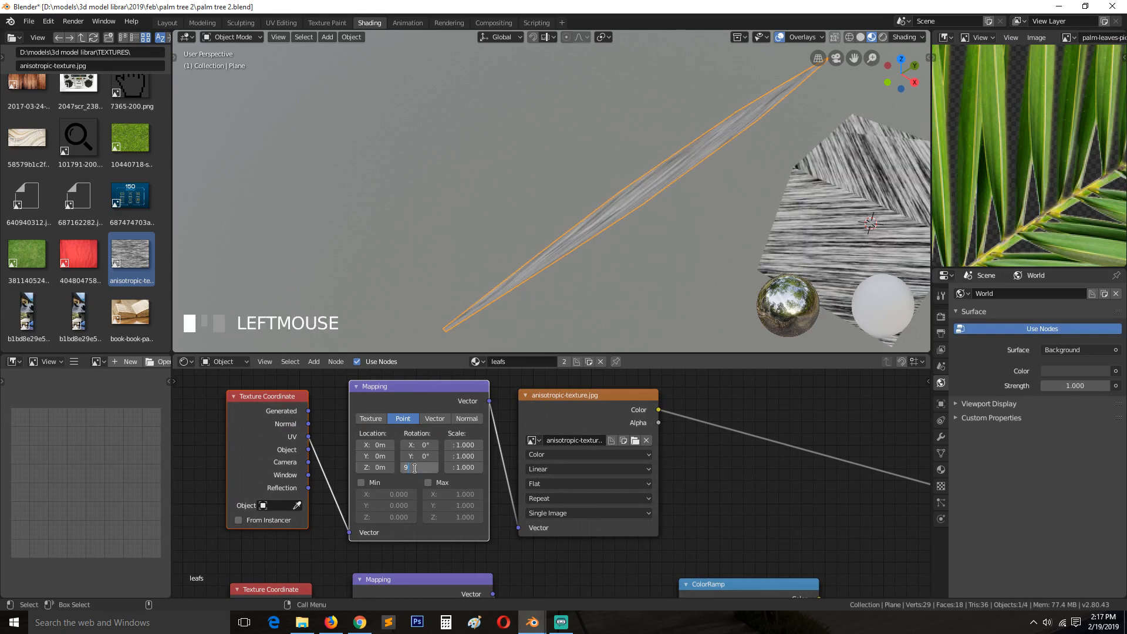
{"action": "key", "text": "Return"}
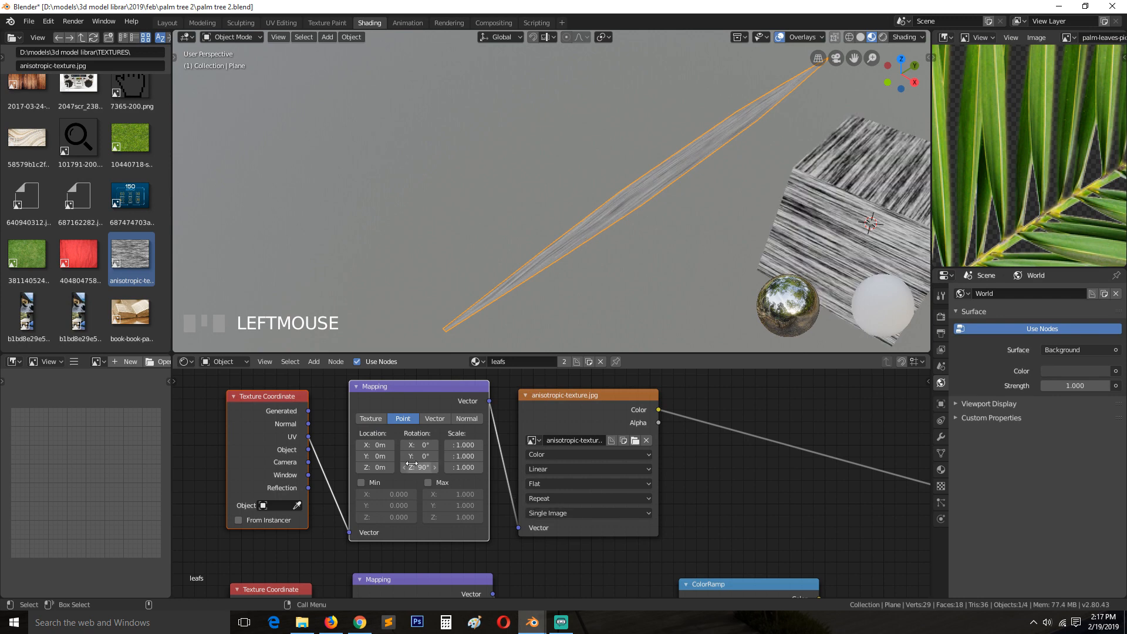
{"action": "key", "text": "Return"}
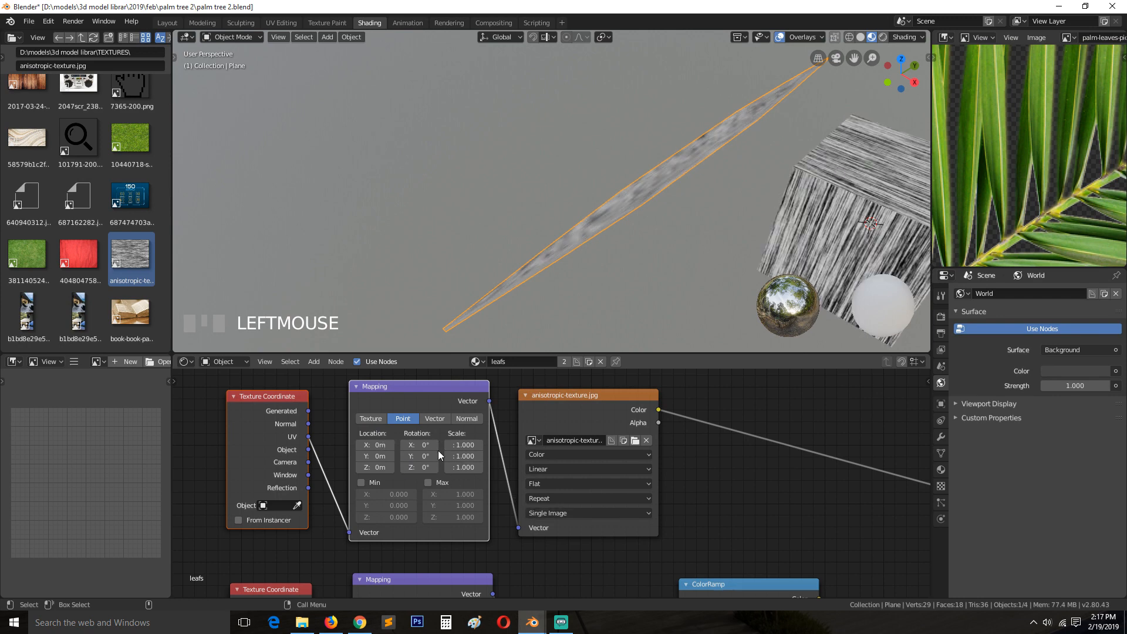
{"action": "type", "text": "90"}
{"action": "left_click", "coordinate": [505, 419]}
{"action": "left_click_drag", "start_coordinate": [418, 454], "coordinate": [418, 454]}
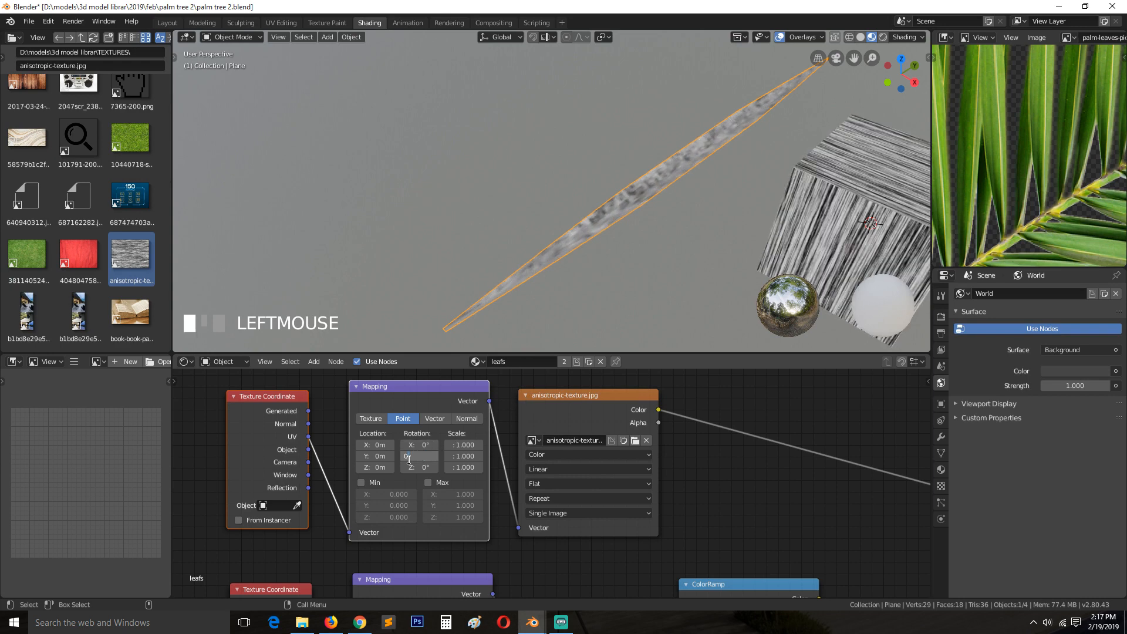
{"action": "type", "text": "0"}
Step: Try rotating the anisotropic texture's mapping 90° about X, inspect the leaflet closely, and reset the rotation to 0°
{"action": "left_click", "coordinate": [418, 445]}
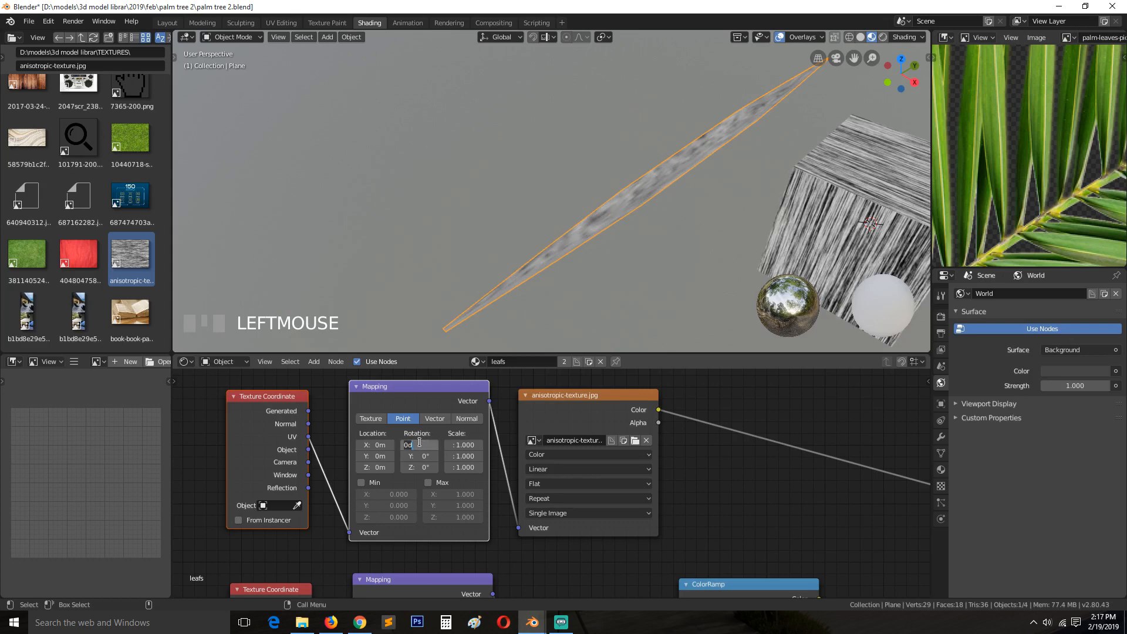
{"action": "left_click", "coordinate": [493, 415]}
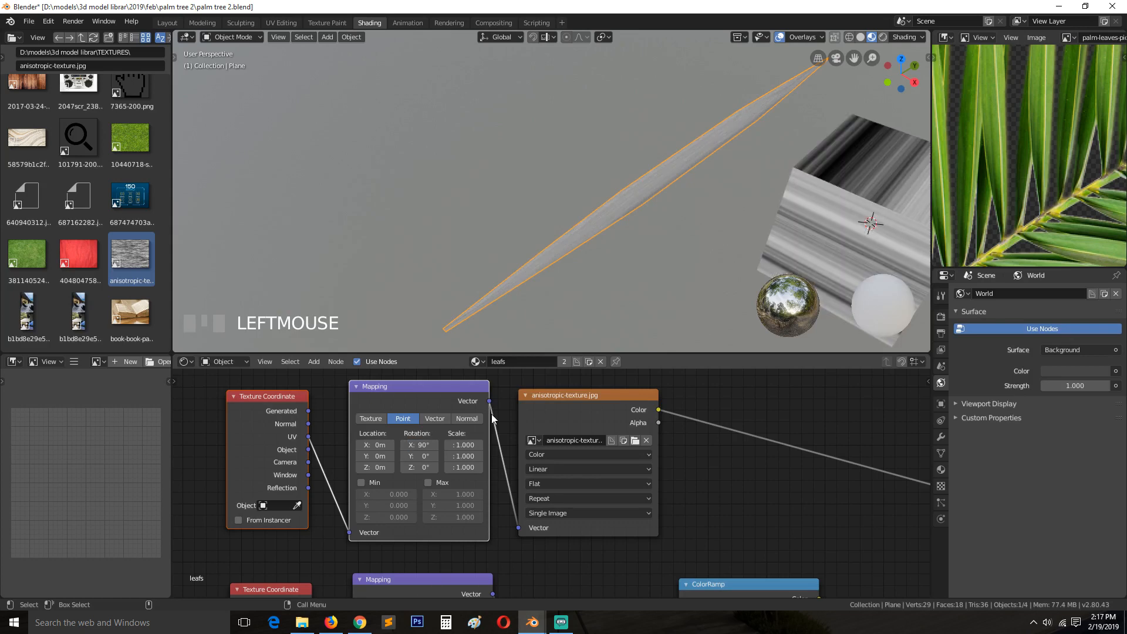
{"action": "scroll", "coordinate": [599, 263], "scroll_direction": "up", "scroll_amount": 4}
{"action": "middle_click_drag", "start_coordinate": [599, 263], "coordinate": [650, 233]}
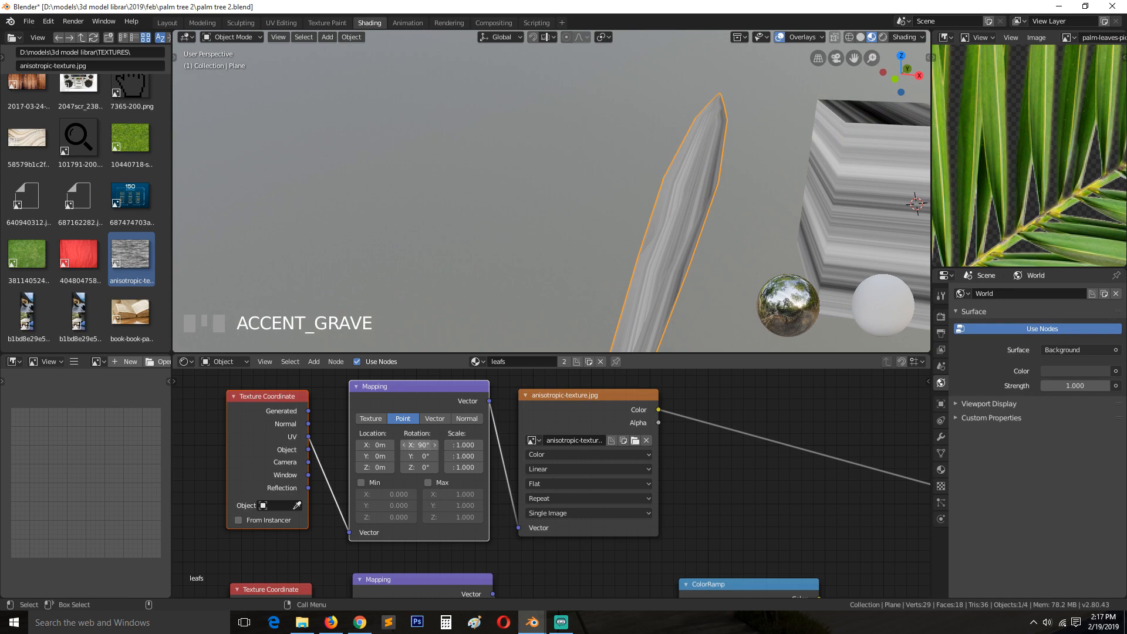
{"action": "mouse_move", "coordinate": [419, 444]}
{"action": "left_mouse_down"}
{"action": "mouse_move", "coordinate": [442, 445]}
{"action": "mouse_move", "coordinate": [424, 444]}
{"action": "left_mouse_up"}
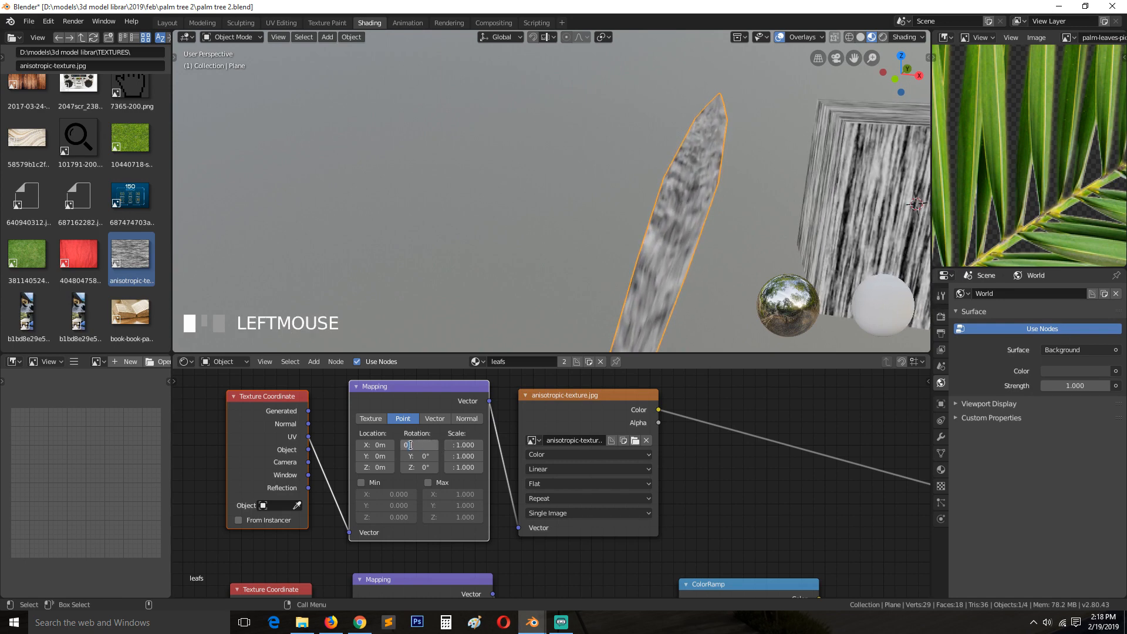
{"action": "left_click", "coordinate": [498, 424]}
Step: Save the file and link the Texture Coordinate node's Object output to the Mapping node's Vector input
{"action": "scroll", "coordinate": [692, 183], "scroll_direction": "down", "scroll_amount": 4}
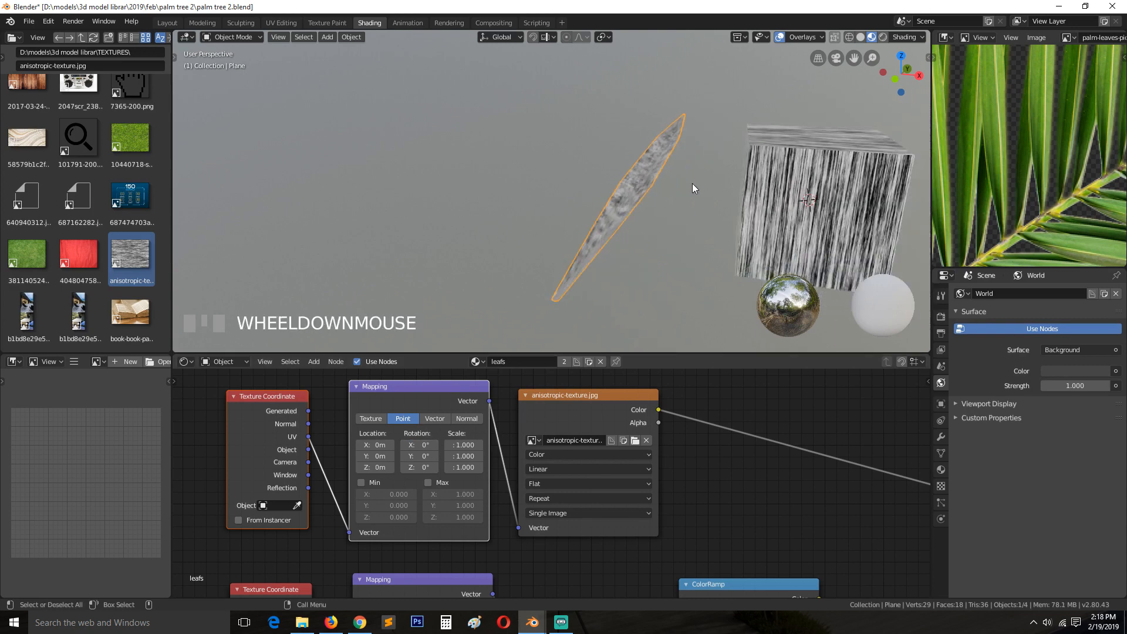
{"action": "scroll", "coordinate": [692, 184], "scroll_direction": "up", "scroll_amount": 4}
{"action": "middle_click_drag", "start_coordinate": [692, 183], "coordinate": [608, 241]}
{"action": "key", "text": "ctrl+s"}
{"action": "left_click_drag", "start_coordinate": [283, 428], "coordinate": [355, 534]}
{"action": "key", "text": "grave"}
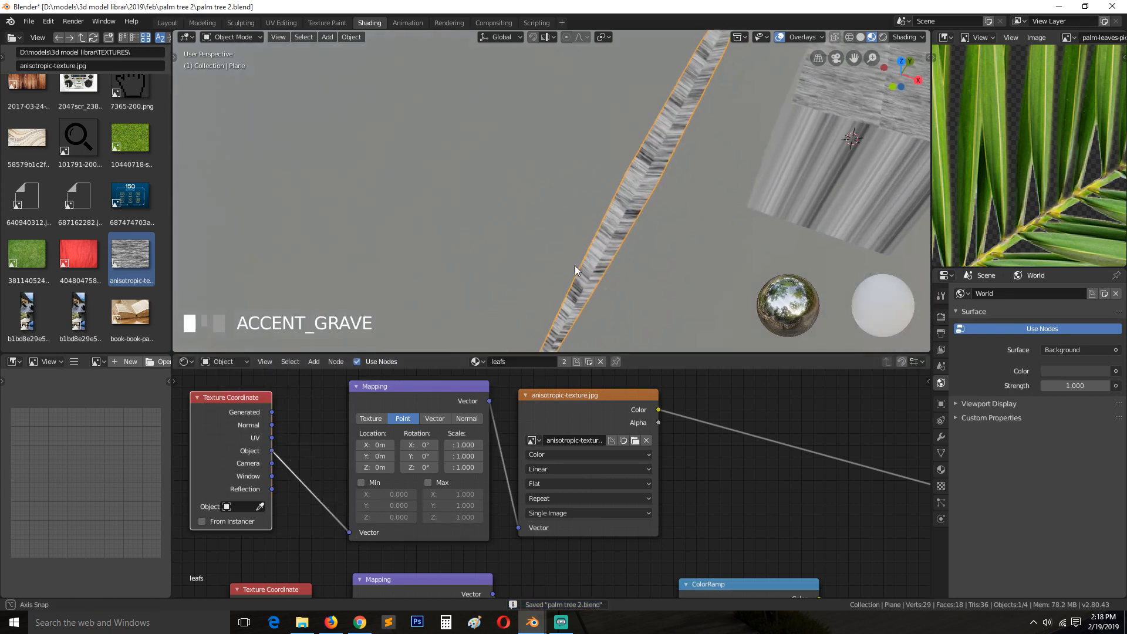
Step: Set the anisotropic texture node's projection to Box and inspect the streaks along the leaflet
{"action": "left_click", "coordinate": [562, 484]}
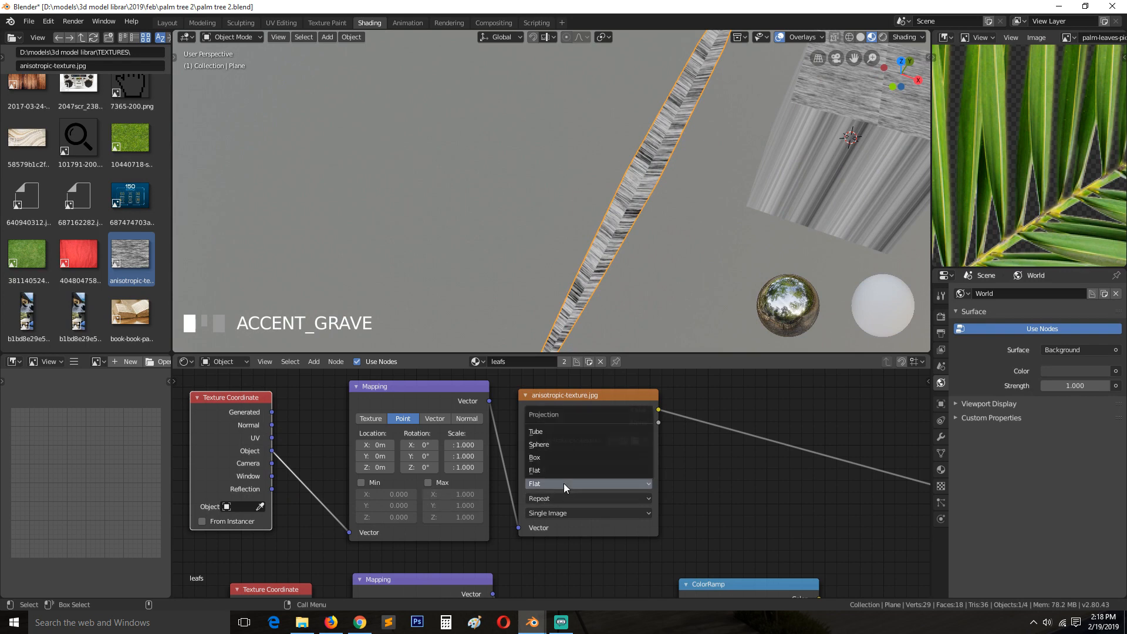
{"action": "left_click", "coordinate": [563, 458]}
{"action": "key", "text": "grave"}
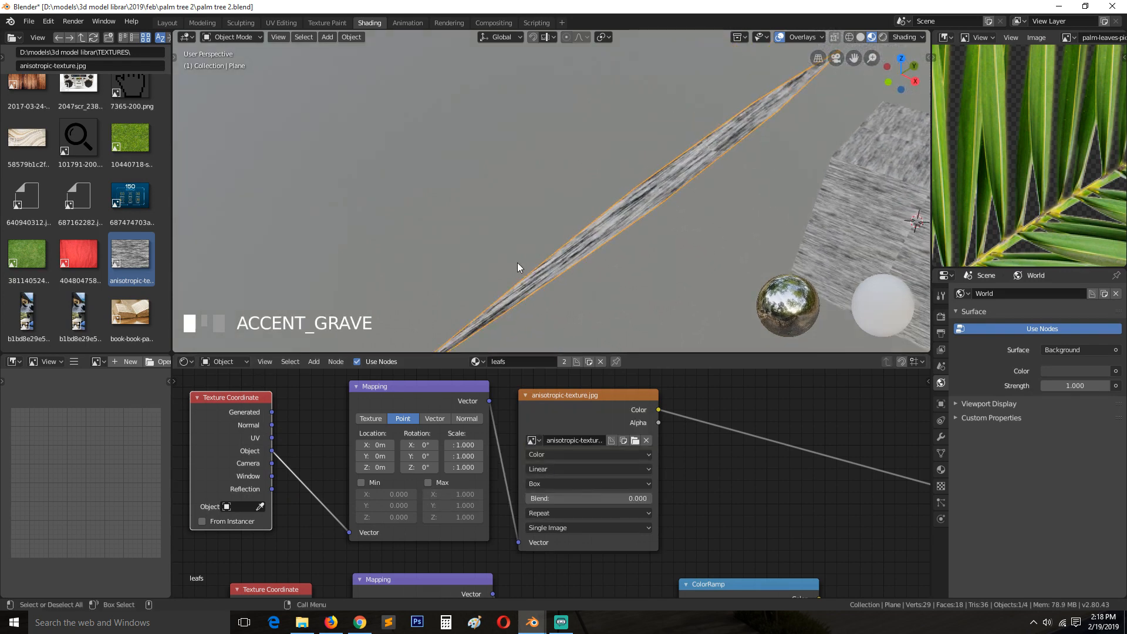
{"action": "scroll", "coordinate": [573, 310], "scroll_direction": "up", "scroll_amount": 3}
{"action": "key", "text": "grave"}
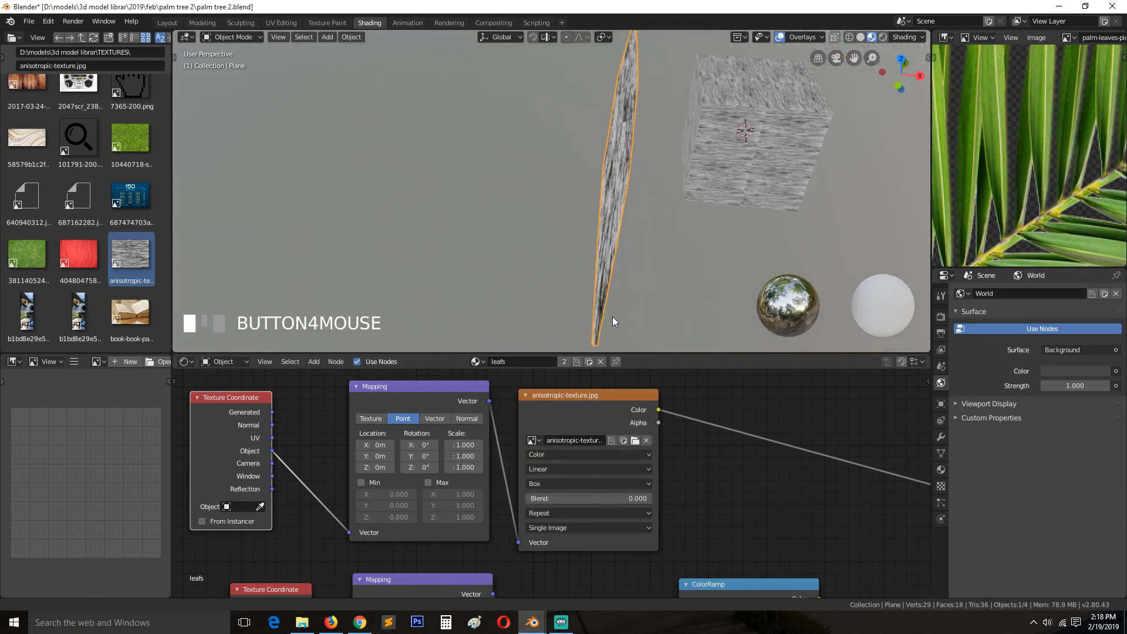
{"action": "key", "text": "grave"}
{"action": "scroll", "coordinate": [537, 312], "scroll_direction": "up", "scroll_amount": 5}
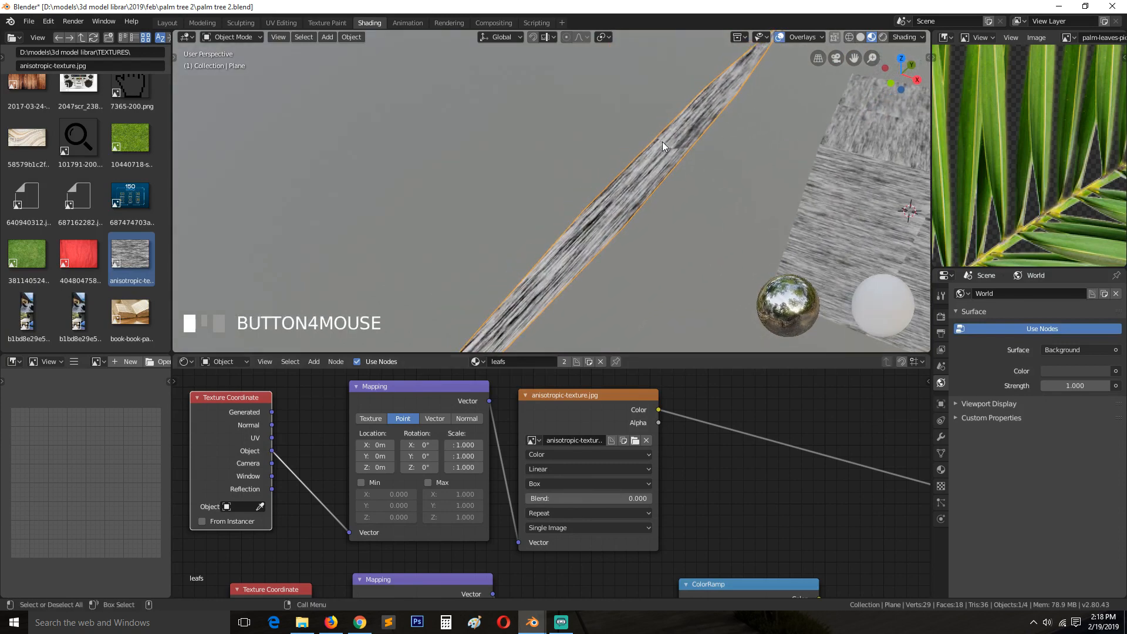
Step: Try a box projection blend of 1.000, return it to 0.000, and set the Mapping node's Y scale to 1.100
{"action": "left_click_drag", "start_coordinate": [551, 499], "coordinate": [663, 500]}
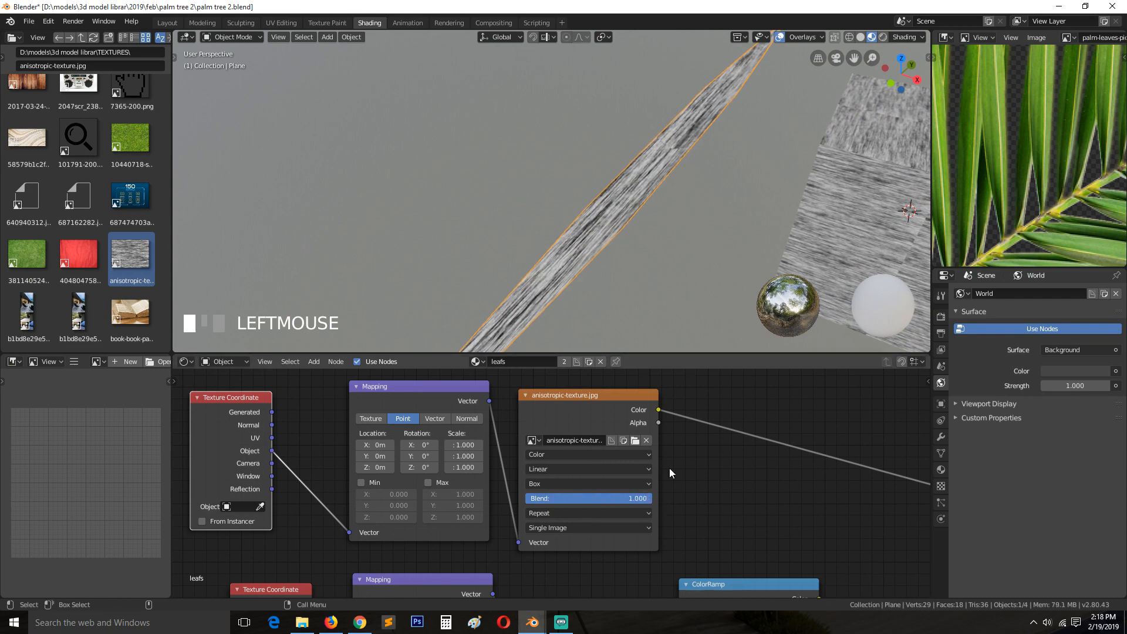
{"action": "left_click_drag", "start_coordinate": [587, 499], "coordinate": [495, 501]}
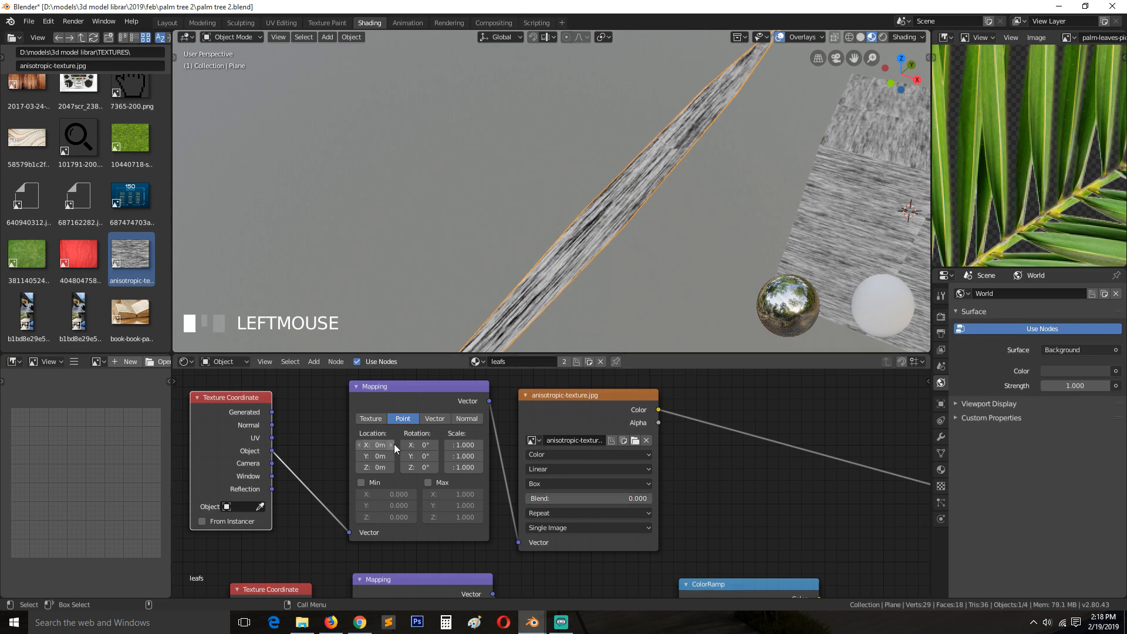
{"action": "left_click", "coordinate": [478, 456]}
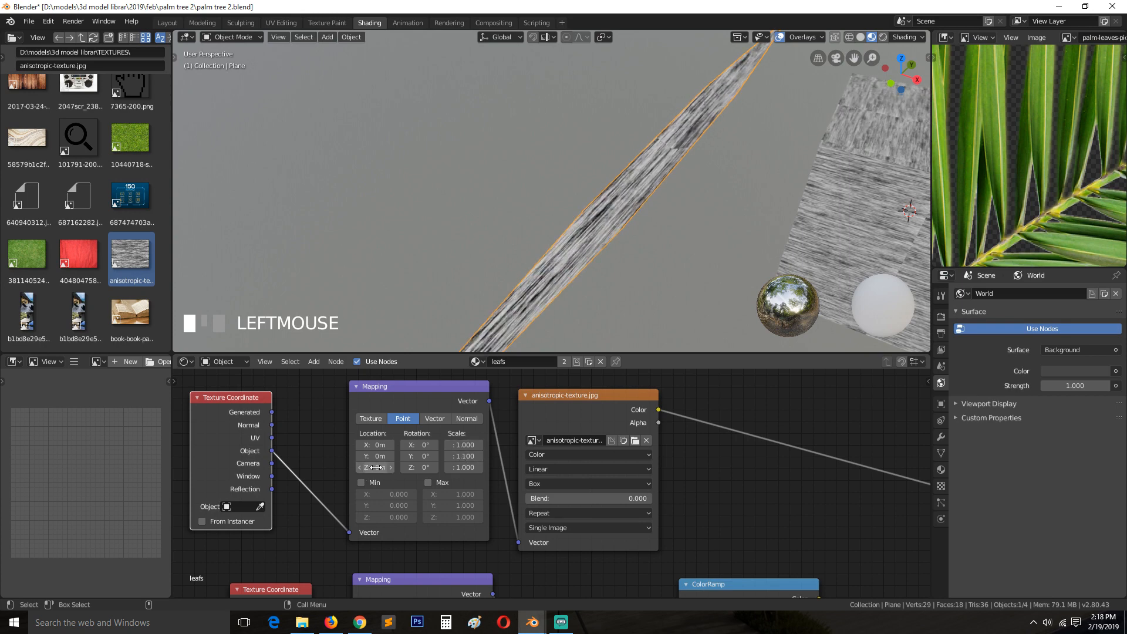
Step: Set the Mapping node's Y location to 1.34 m and its Y scale to 0.600, and check the streaks on the leaflet and cube
{"action": "left_click_drag", "start_coordinate": [375, 457], "coordinate": [426, 457]}
{"action": "scroll", "coordinate": [515, 260], "scroll_direction": "down", "scroll_amount": 3}
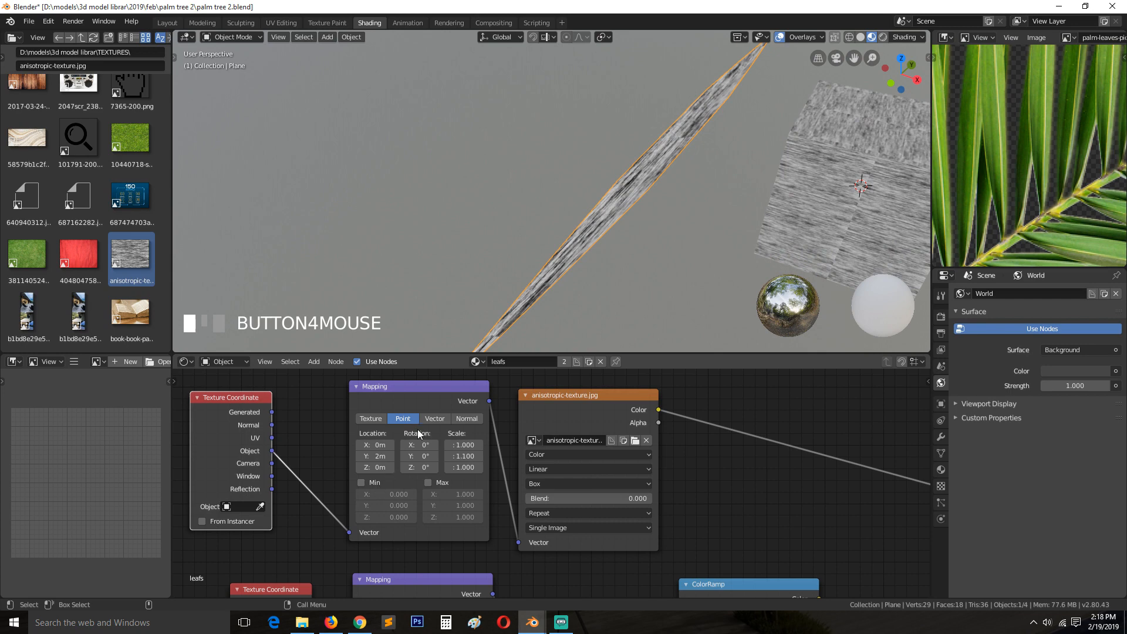
{"action": "left_click_drag", "start_coordinate": [469, 457], "coordinate": [341, 456]}
{"action": "scroll", "coordinate": [540, 235], "scroll_direction": "down", "scroll_amount": 4}
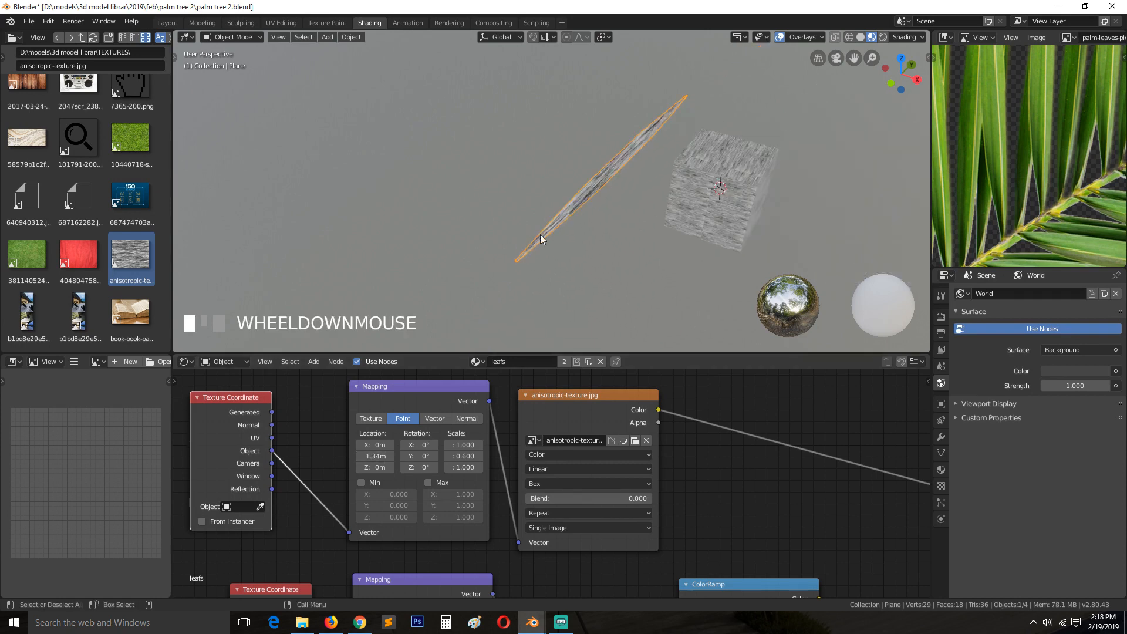
{"action": "key", "text": "grave"}
{"action": "middle_click_drag", "start_coordinate": [543, 235], "coordinate": [572, 259]}
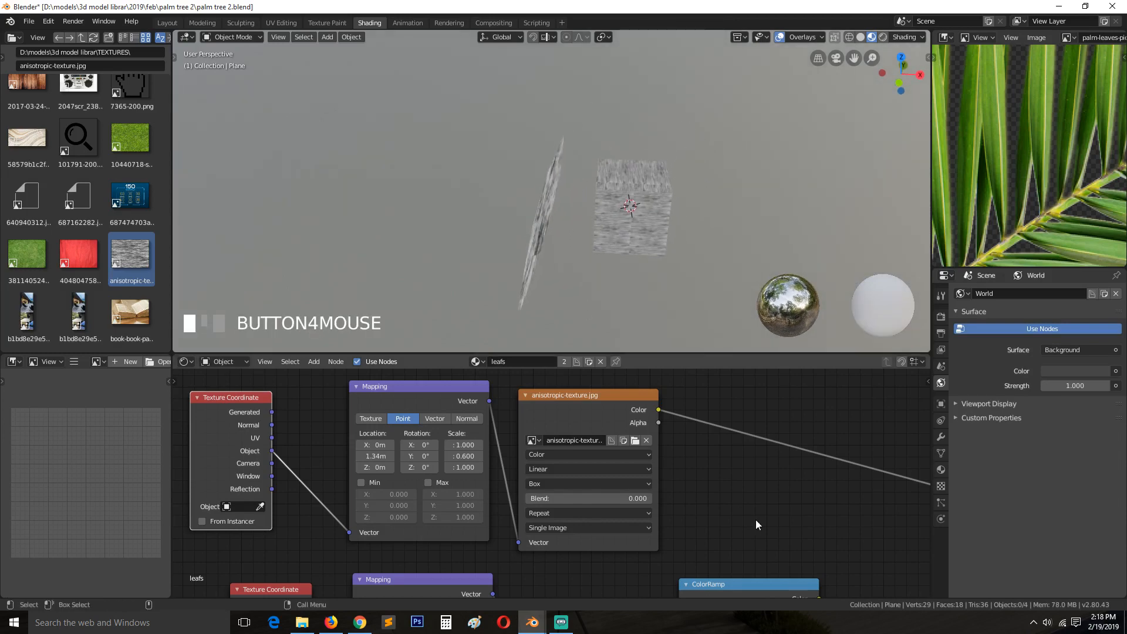
Step: Shift the Principled BSDF node aside and insert a MixRGB node into the link from the anisotropic texture to the Viewer
{"action": "scroll", "coordinate": [815, 553], "scroll_direction": "down", "scroll_amount": 5}
{"action": "middle_click_drag", "start_coordinate": [815, 553], "coordinate": [505, 505]}
{"action": "scroll", "coordinate": [530, 504], "scroll_direction": "down", "scroll_amount": 2}
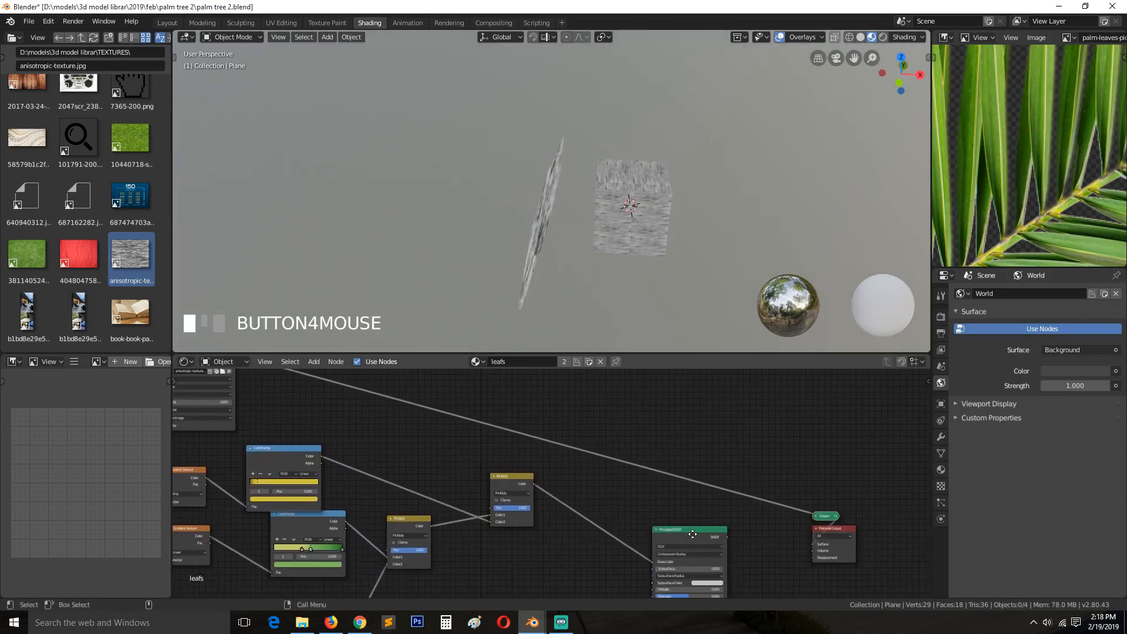
{"action": "left_click_drag", "start_coordinate": [693, 534], "coordinate": [718, 519]}
{"action": "key", "text": "shift+a"}
{"action": "mouse_move", "coordinate": [463, 427]}
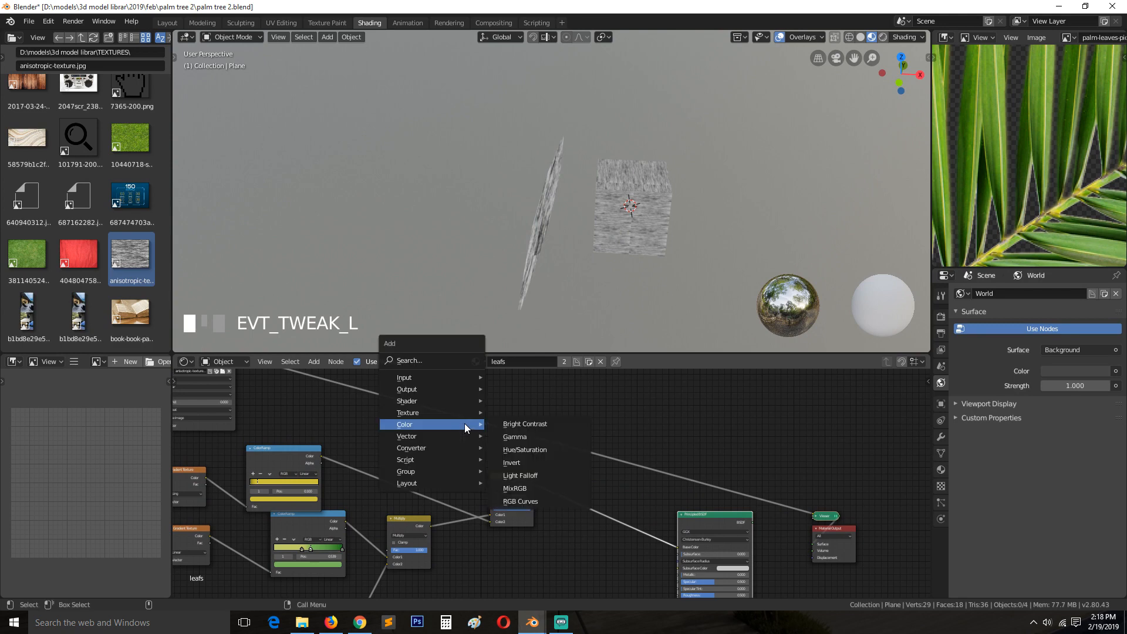
{"action": "left_click", "coordinate": [563, 488]}
{"action": "left_click_drag", "start_coordinate": [570, 458], "coordinate": [600, 428]}
Step: Feed the anisotropic texture into the Mix node's Color2 and the last Multiply node's color into Color1, and preview the mix
{"action": "scroll", "coordinate": [597, 478], "scroll_direction": "up", "scroll_amount": 1}
{"action": "left_click_drag", "start_coordinate": [612, 465], "coordinate": [614, 475]}
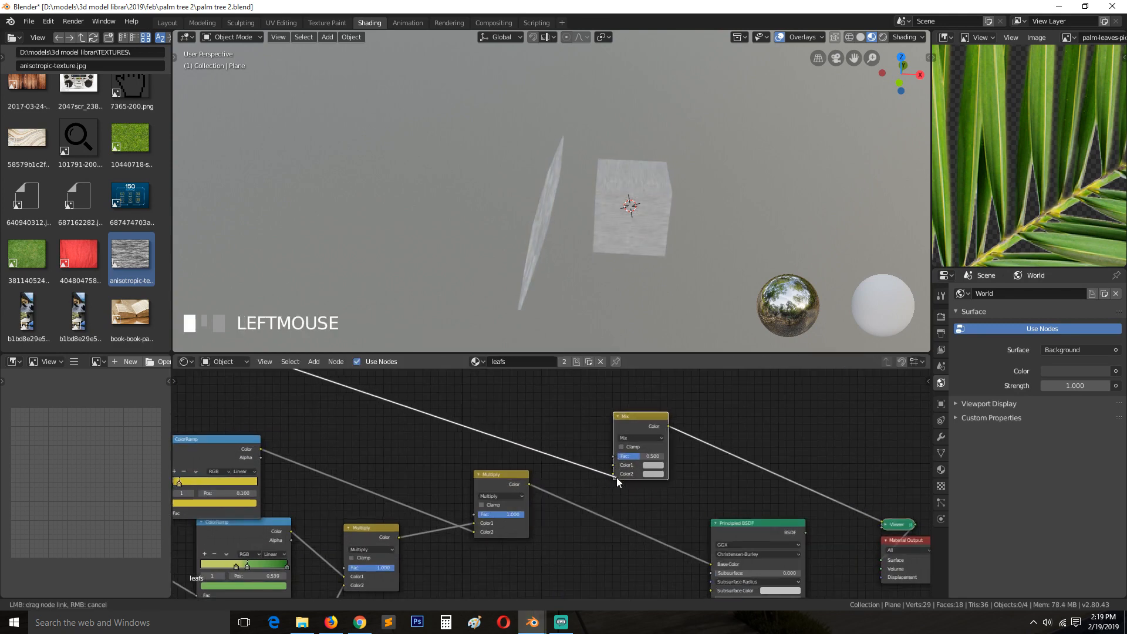
{"action": "left_click_drag", "start_coordinate": [529, 484], "coordinate": [615, 466]}
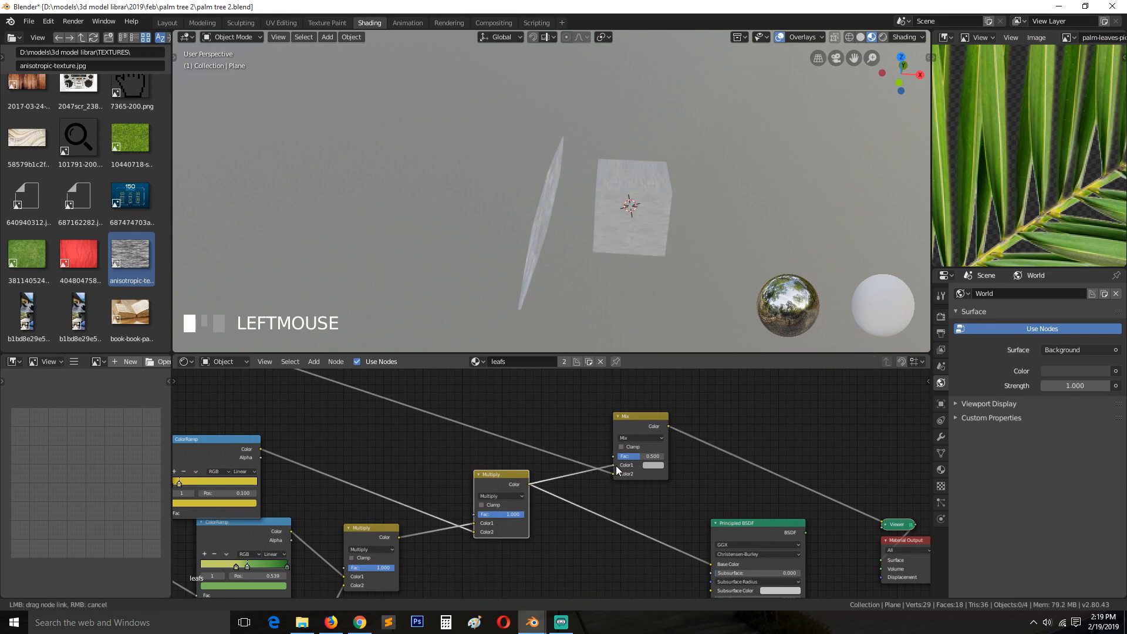
{"action": "left_click", "coordinate": [649, 417], "text": "ctrl+shift"}
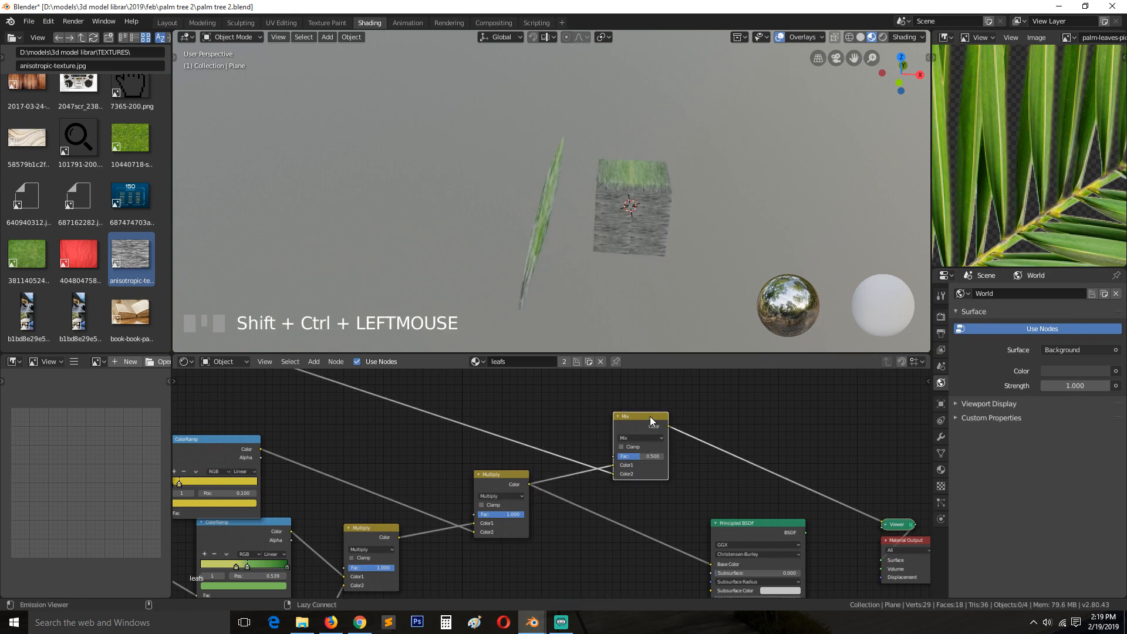
Step: Save the file, set the new Mix node's factor to 1.000 and its blend type to Multiply, and inspect the leaflet
{"action": "key", "text": "ctrl+s"}
{"action": "scroll", "coordinate": [651, 247], "scroll_direction": "up", "scroll_amount": 2}
{"action": "middle_click_drag", "start_coordinate": [650, 248], "coordinate": [509, 288]}
{"action": "scroll", "coordinate": [509, 288], "scroll_direction": "up", "scroll_amount": 2}
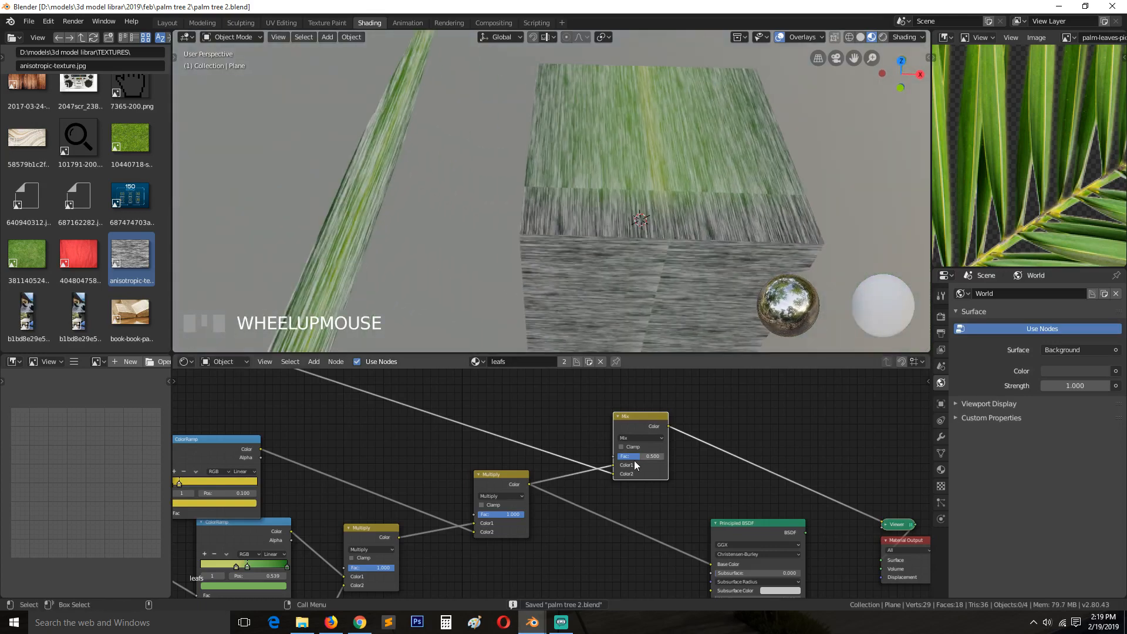
{"action": "left_click_drag", "start_coordinate": [634, 457], "coordinate": [661, 457]}
{"action": "left_click", "coordinate": [651, 438]}
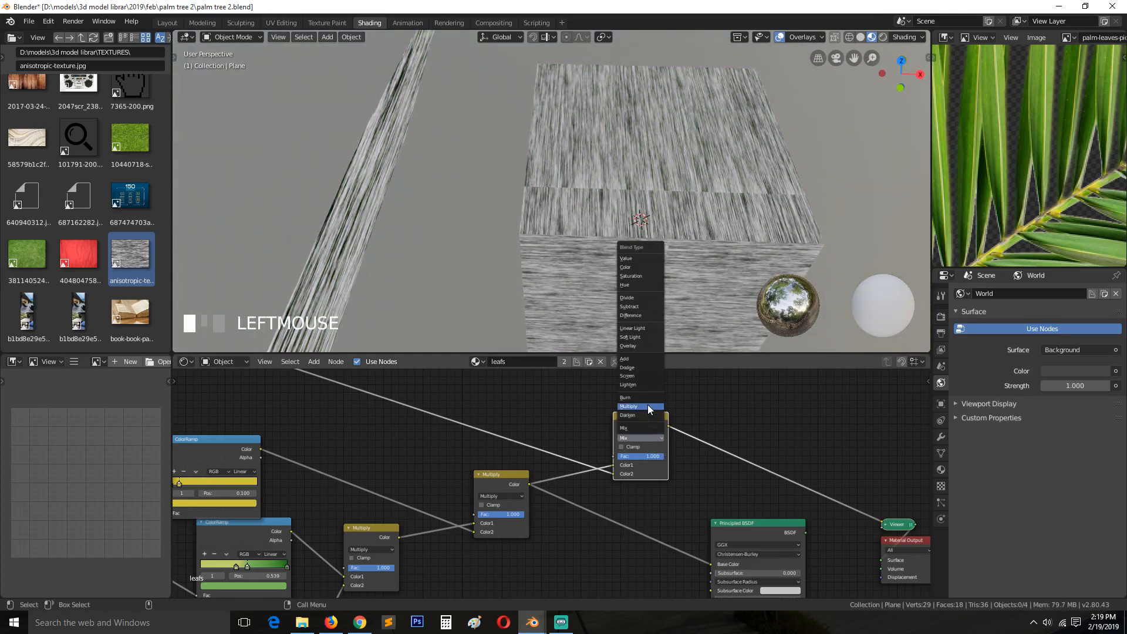
{"action": "left_click", "coordinate": [647, 406]}
{"action": "key", "text": "grave"}
{"action": "middle_click_drag", "start_coordinate": [679, 244], "coordinate": [629, 258]}
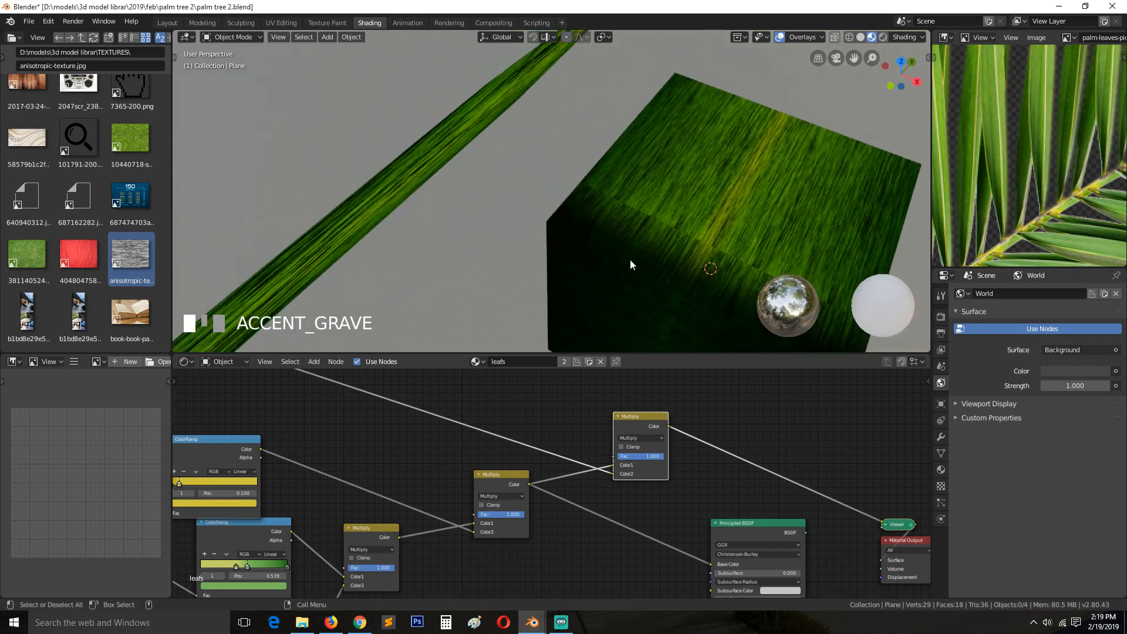
Step: Tune the streak Multiply node's factor to 0.564 while checking the leaflet, and save the file
{"action": "key", "text": "ctrl+s"}
{"action": "left_click_drag", "start_coordinate": [653, 455], "coordinate": [638, 456]}
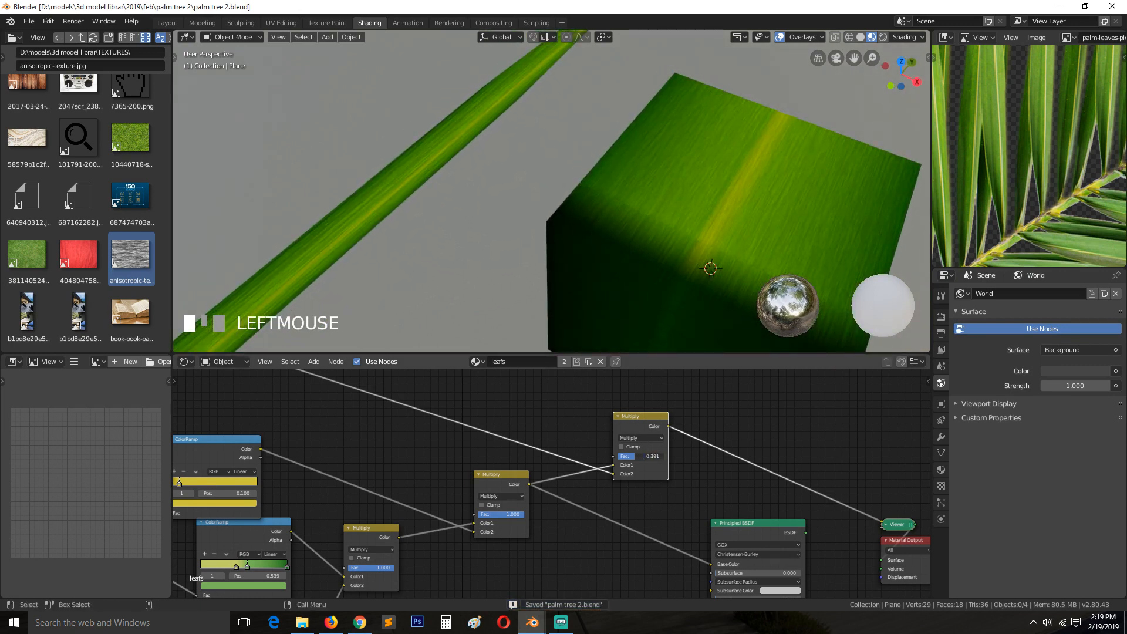
{"action": "scroll", "coordinate": [640, 234], "scroll_direction": "down", "scroll_amount": 2}
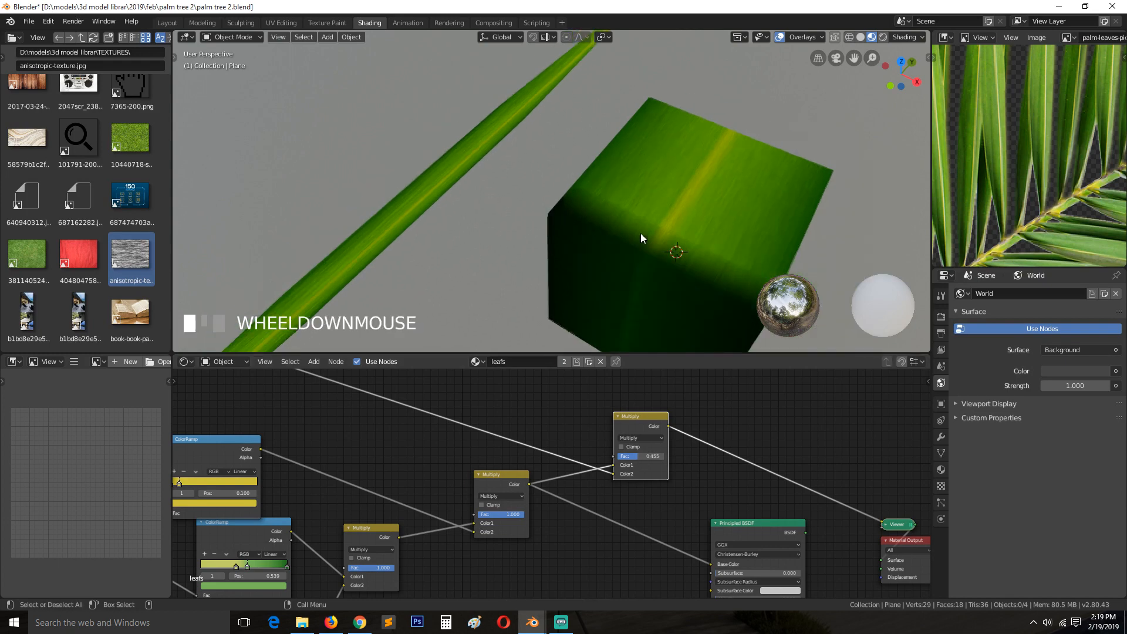
{"action": "middle_click_drag", "start_coordinate": [605, 289], "coordinate": [575, 256], "text": "shift"}
{"action": "scroll", "coordinate": [585, 283], "scroll_direction": "down", "scroll_amount": 1}
{"action": "scroll", "coordinate": [556, 271], "scroll_direction": "up", "scroll_amount": 2}
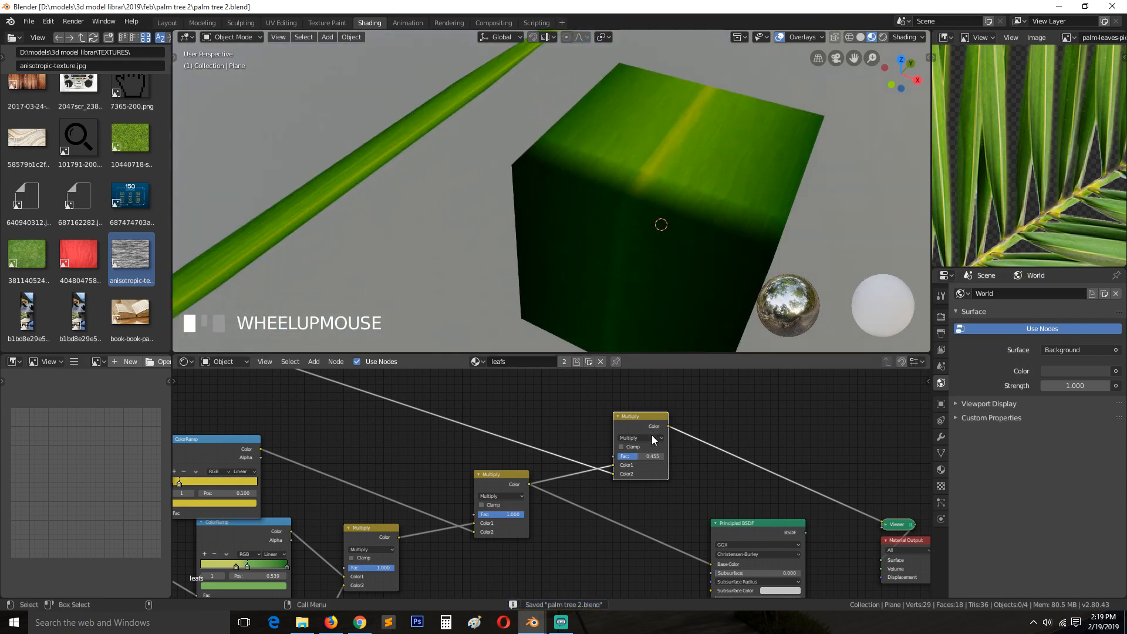
{"action": "left_click_drag", "start_coordinate": [640, 457], "coordinate": [646, 457]}
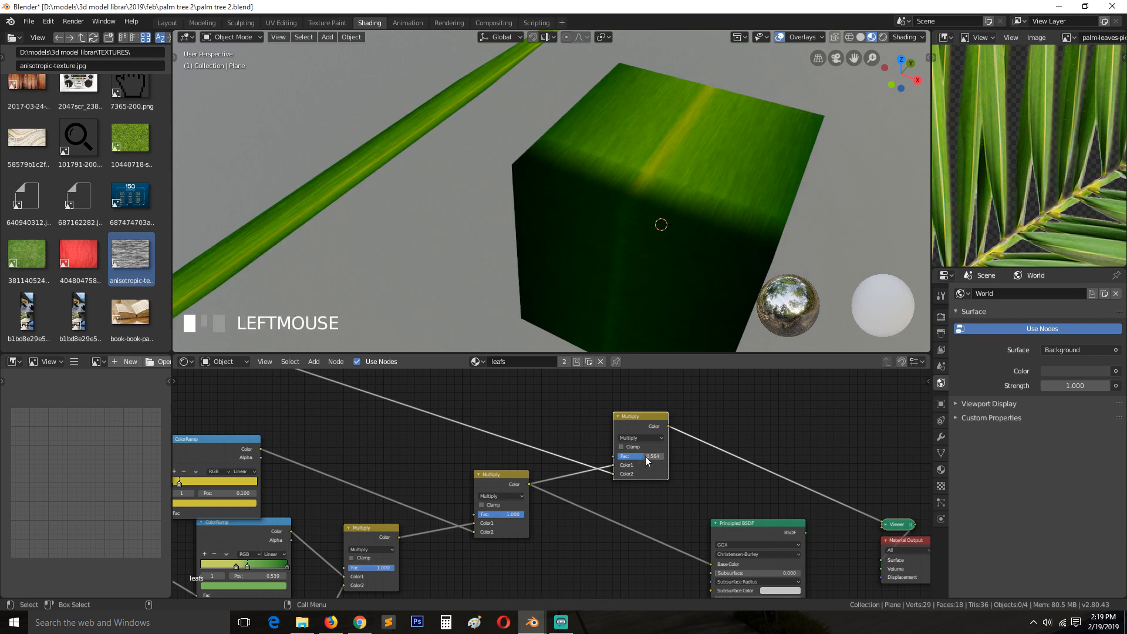
{"action": "scroll", "coordinate": [498, 432], "scroll_direction": "down", "scroll_amount": 1}
{"action": "key", "text": "ctrl+s"}
Step: Move the anisotropic texture node closer to the shader and link its color to the Principled BSDF's Roughness
{"action": "scroll", "coordinate": [517, 459], "scroll_direction": "down", "scroll_amount": 1}
{"action": "middle_click_drag", "start_coordinate": [510, 458], "coordinate": [620, 478]}
{"action": "left_click_drag", "start_coordinate": [377, 395], "coordinate": [506, 417]}
{"action": "middle_click_drag", "start_coordinate": [512, 434], "coordinate": [373, 410]}
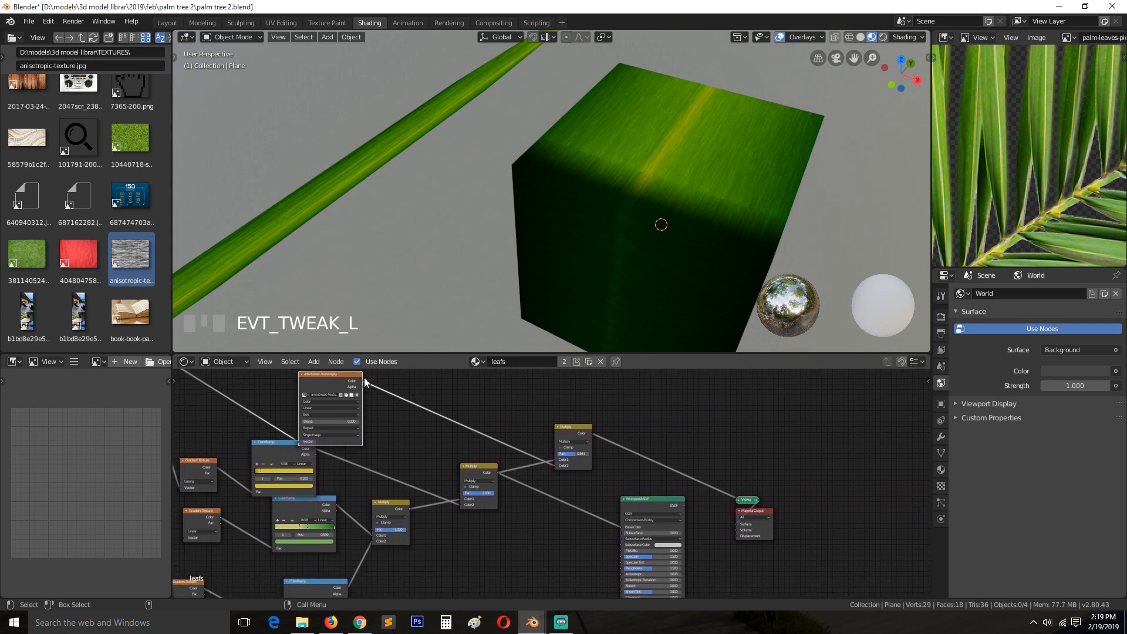
{"action": "left_click_drag", "start_coordinate": [362, 404], "coordinate": [619, 570]}
{"action": "middle_click_drag", "start_coordinate": [595, 493], "coordinate": [598, 386]}
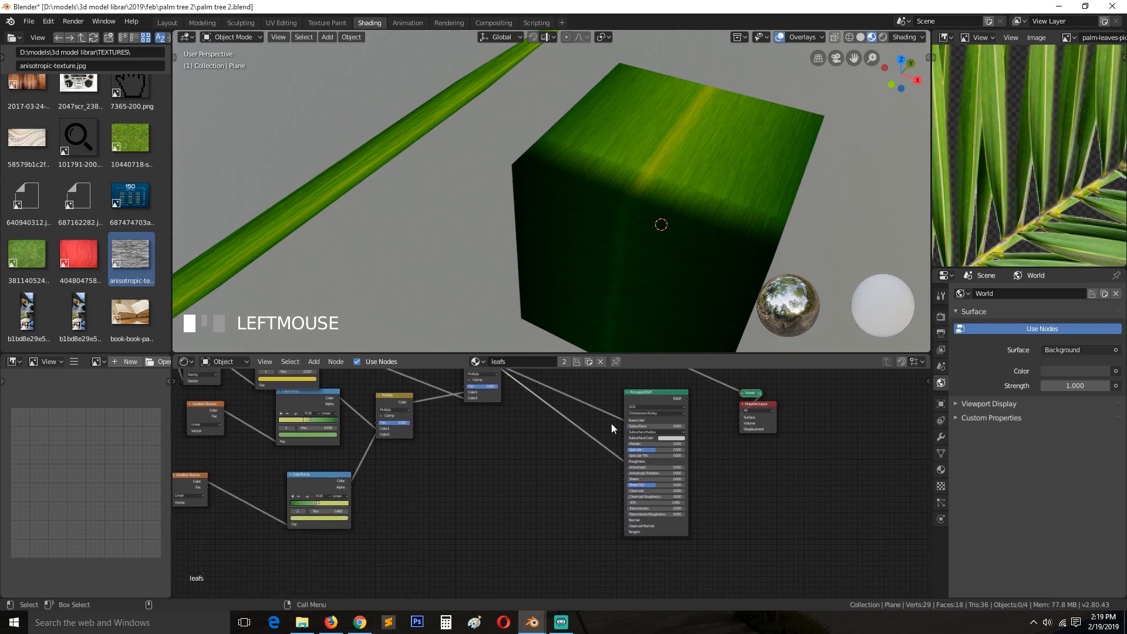
Step: Preview the Principled BSDF through the Material Output, inspect the leaflet's reflections, and save the file
{"action": "scroll", "coordinate": [614, 425], "scroll_direction": "up", "scroll_amount": 3}
{"action": "middle_click_drag", "start_coordinate": [639, 442], "coordinate": [564, 484]}
{"action": "scroll", "coordinate": [624, 439], "scroll_direction": "up", "scroll_amount": 6}
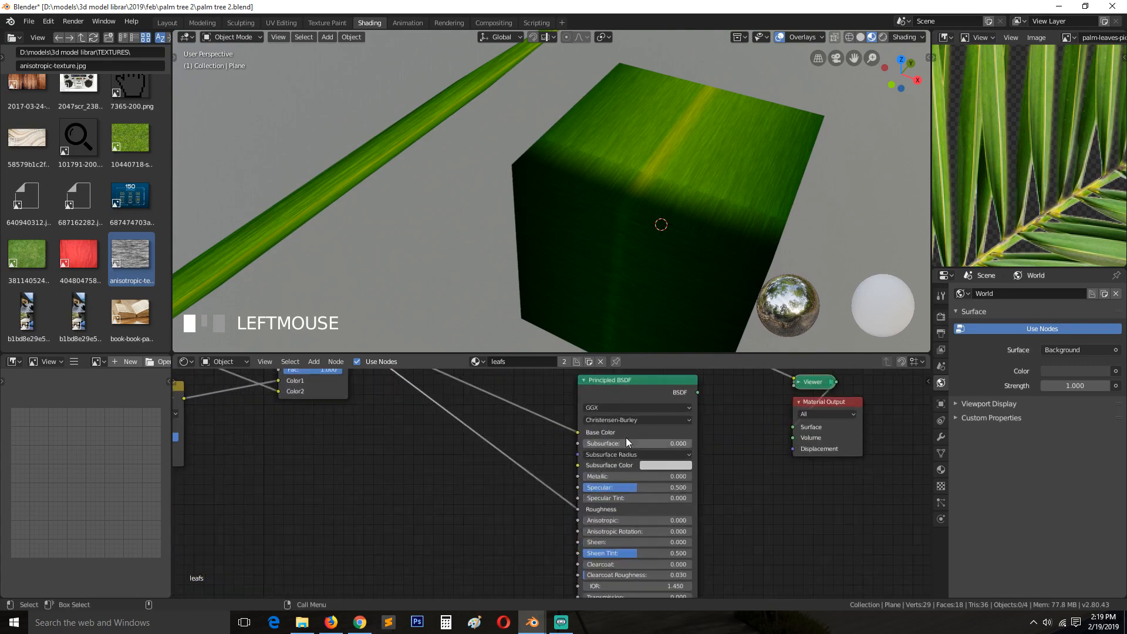
{"action": "left_click", "coordinate": [673, 390], "text": "ctrl+shift"}
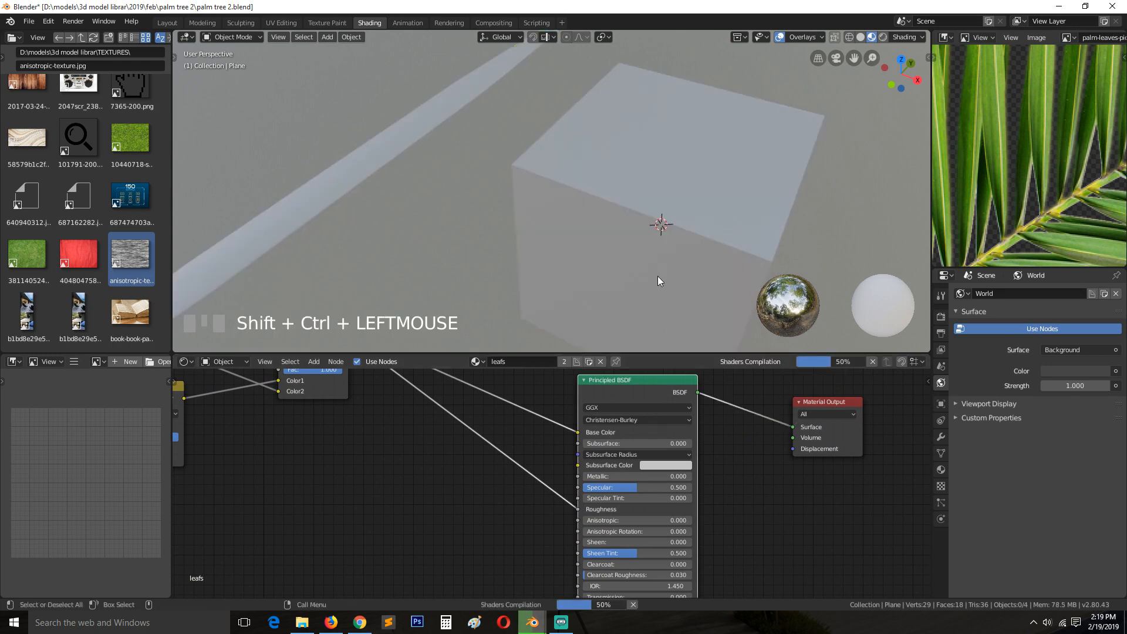
{"action": "key", "text": "grave"}
{"action": "middle_click_drag", "start_coordinate": [657, 272], "coordinate": [621, 263]}
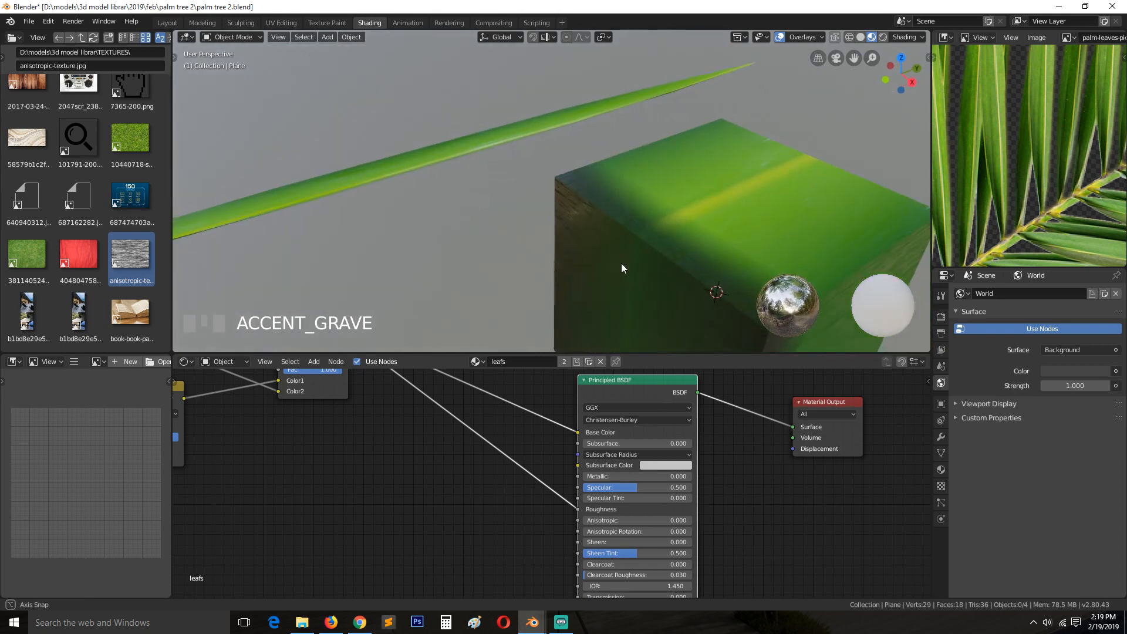
{"action": "middle_click_drag", "start_coordinate": [367, 303], "coordinate": [657, 282], "text": "shift"}
{"action": "key", "text": "ctrl+s"}
Step: Insert a ColorRamp node into the link between the anisotropic texture and Roughness, and save the file
{"action": "middle_click_drag", "start_coordinate": [551, 500], "coordinate": [654, 521]}
{"action": "scroll", "coordinate": [498, 271], "scroll_direction": "up", "scroll_amount": 1}
{"action": "key", "text": "shift+a"}
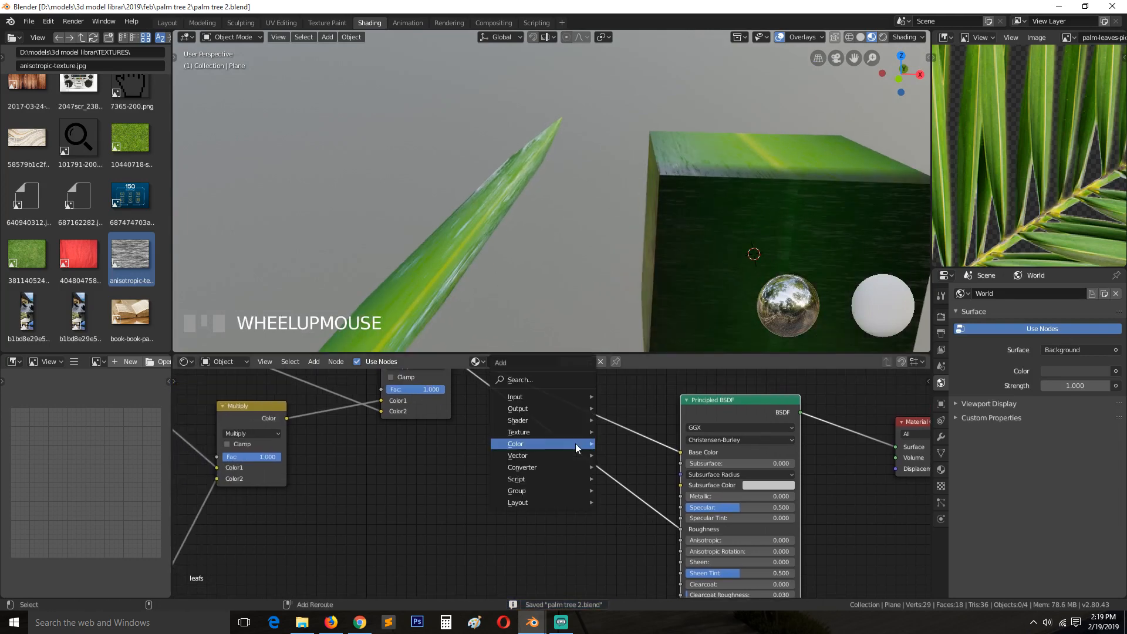
{"action": "mouse_move", "coordinate": [524, 467]}
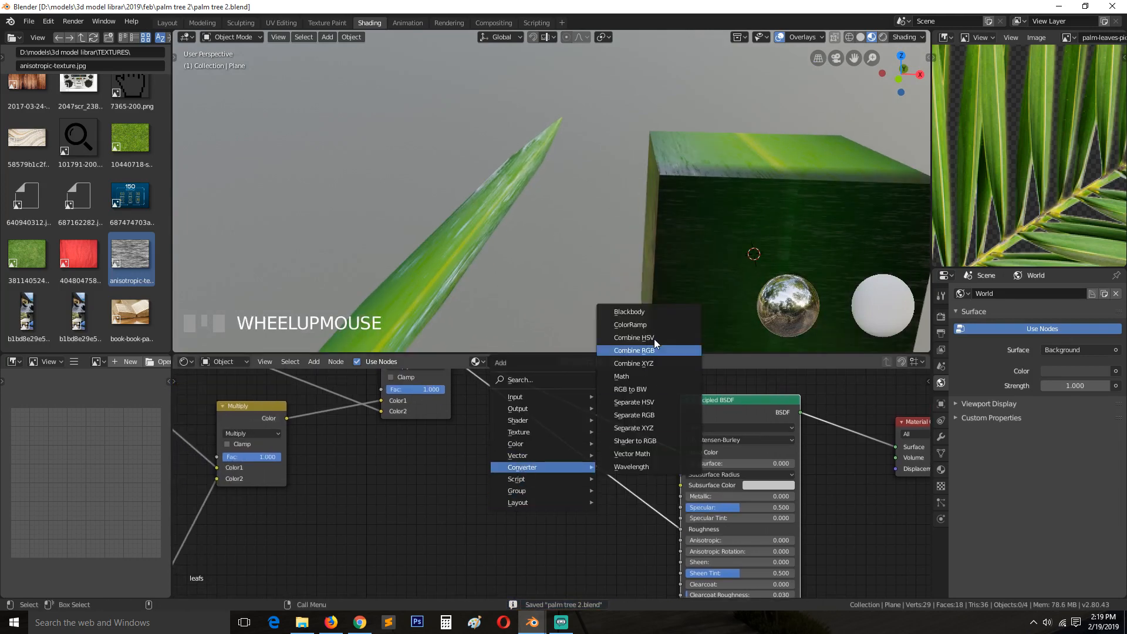
{"action": "left_click", "coordinate": [646, 328]}
{"action": "left_click", "coordinate": [537, 450]}
{"action": "left_click_drag", "start_coordinate": [537, 450], "coordinate": [515, 466]}
{"action": "key", "text": "ctrl+s"}
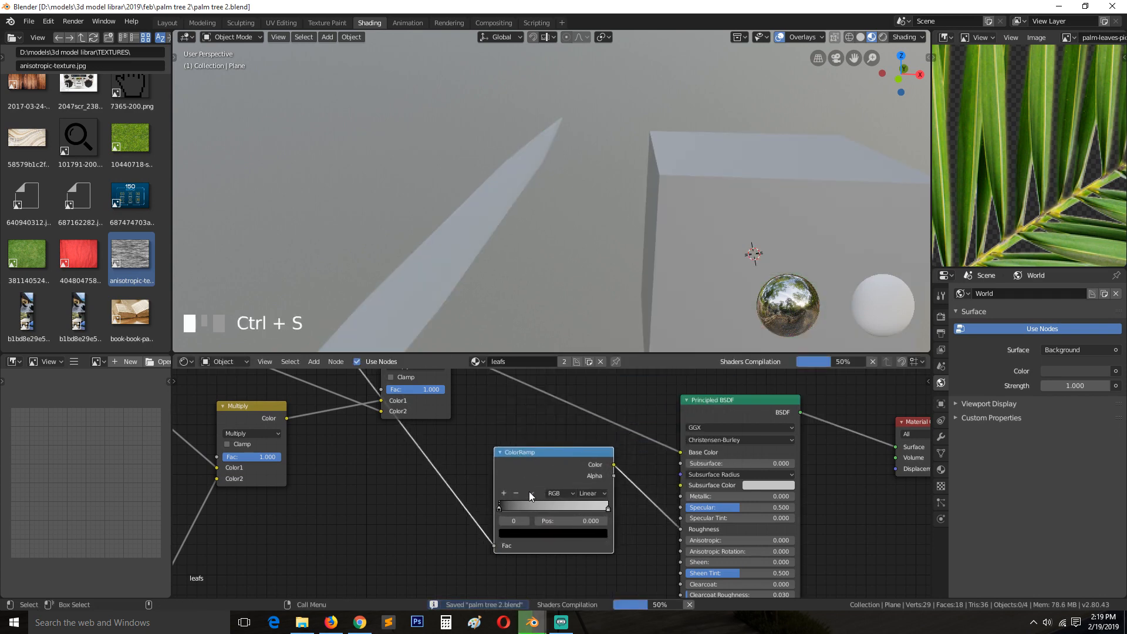
Step: Set the roughness ColorRamp's black stop to a grey of 0.217
{"action": "left_click", "coordinate": [499, 506]}
{"action": "left_click", "coordinate": [531, 534]}
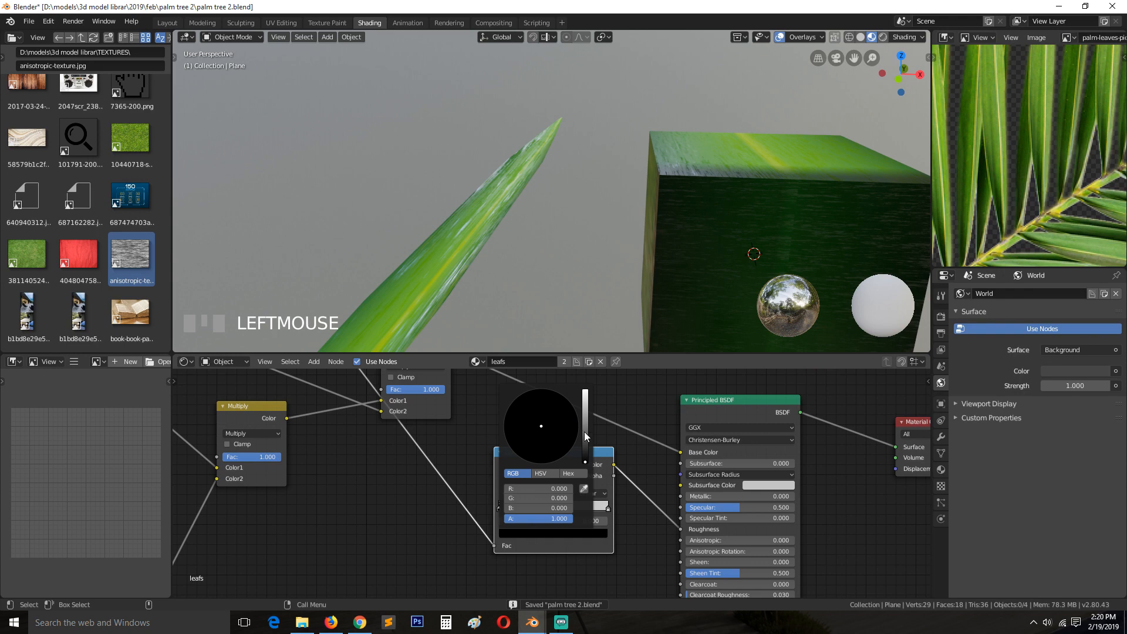
{"action": "left_click", "coordinate": [586, 433]}
{"action": "left_click_drag", "start_coordinate": [586, 402], "coordinate": [586, 422]}
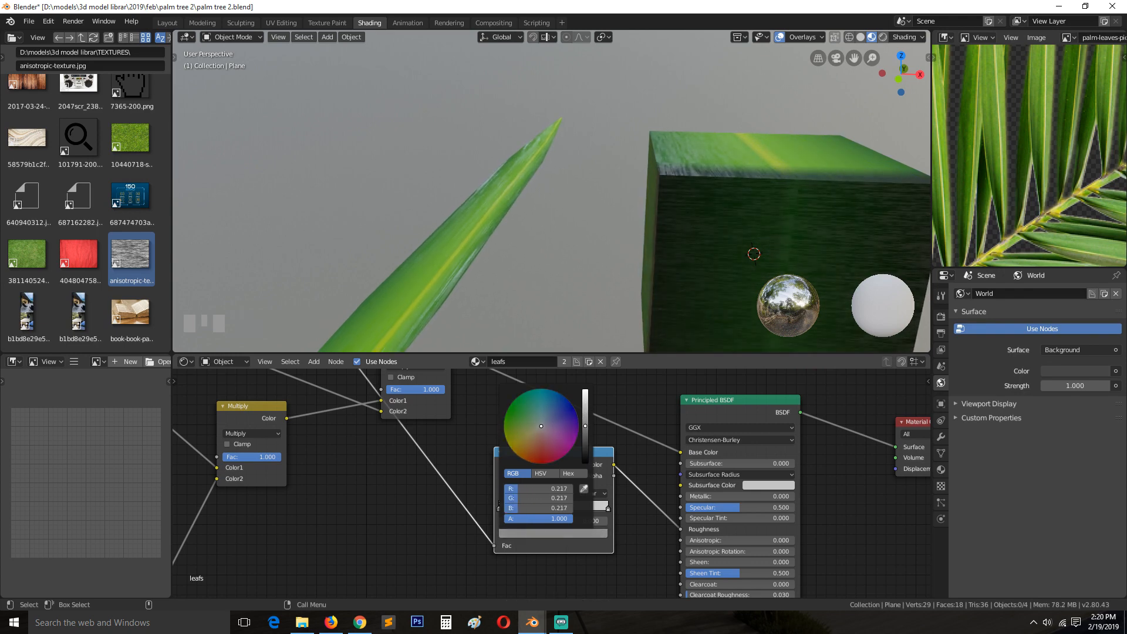
{"action": "scroll", "coordinate": [495, 278], "scroll_direction": "down", "scroll_amount": 1}
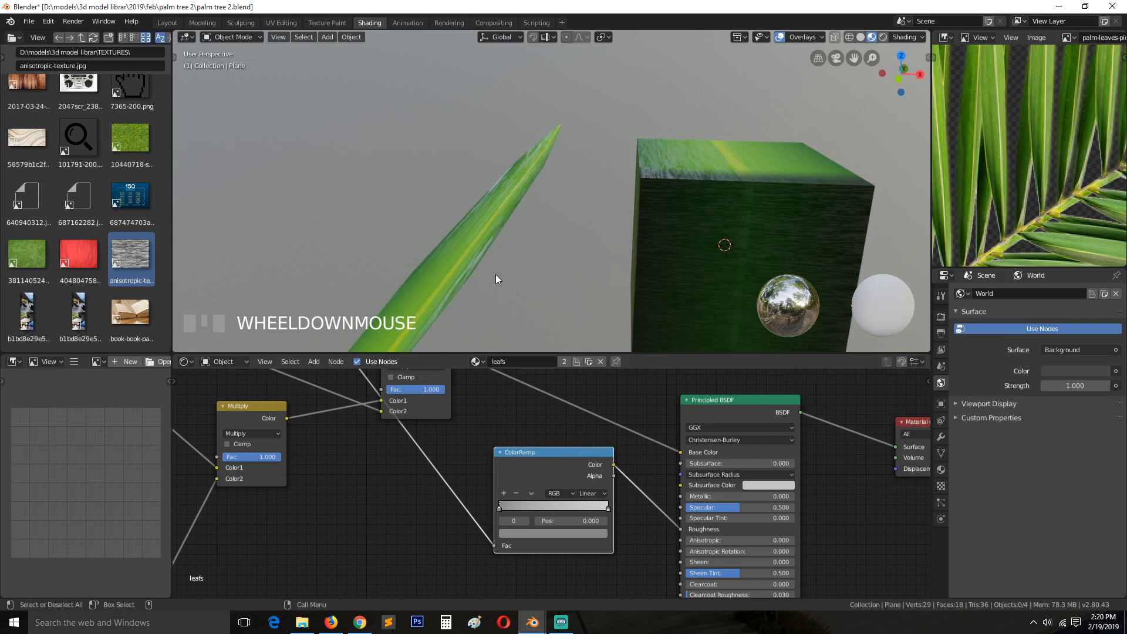
Step: Set the roughness ColorRamp's white stop to a grey of 0.605, save the file, and check the leaflet
{"action": "left_click", "coordinate": [608, 509]}
{"action": "left_click", "coordinate": [594, 533]}
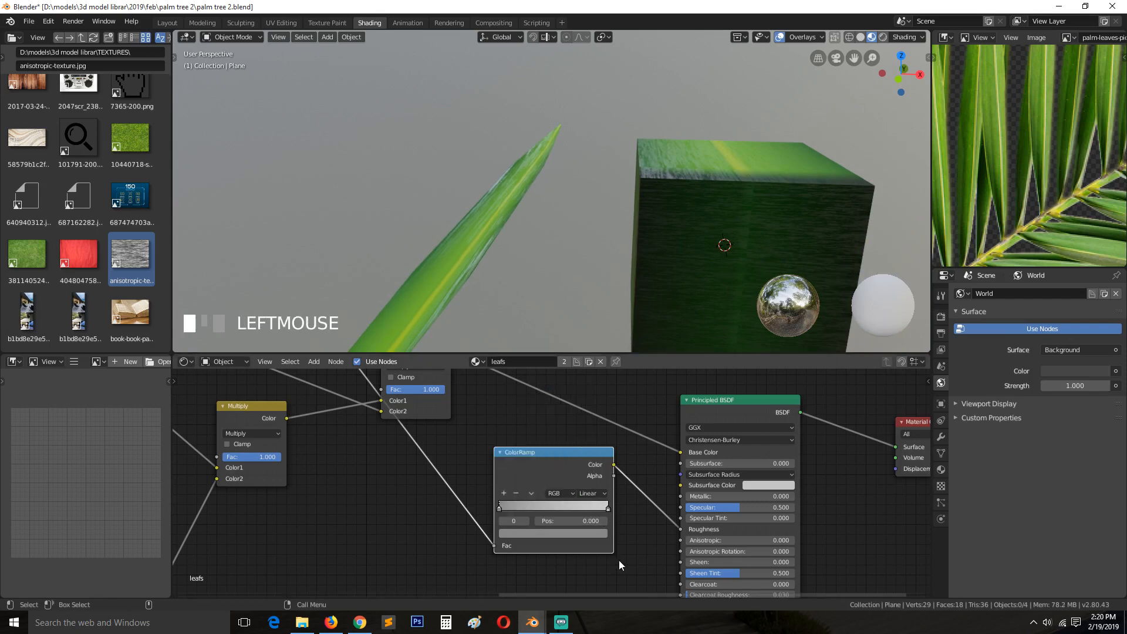
{"action": "left_click", "coordinate": [608, 510]}
{"action": "left_click", "coordinate": [599, 532]}
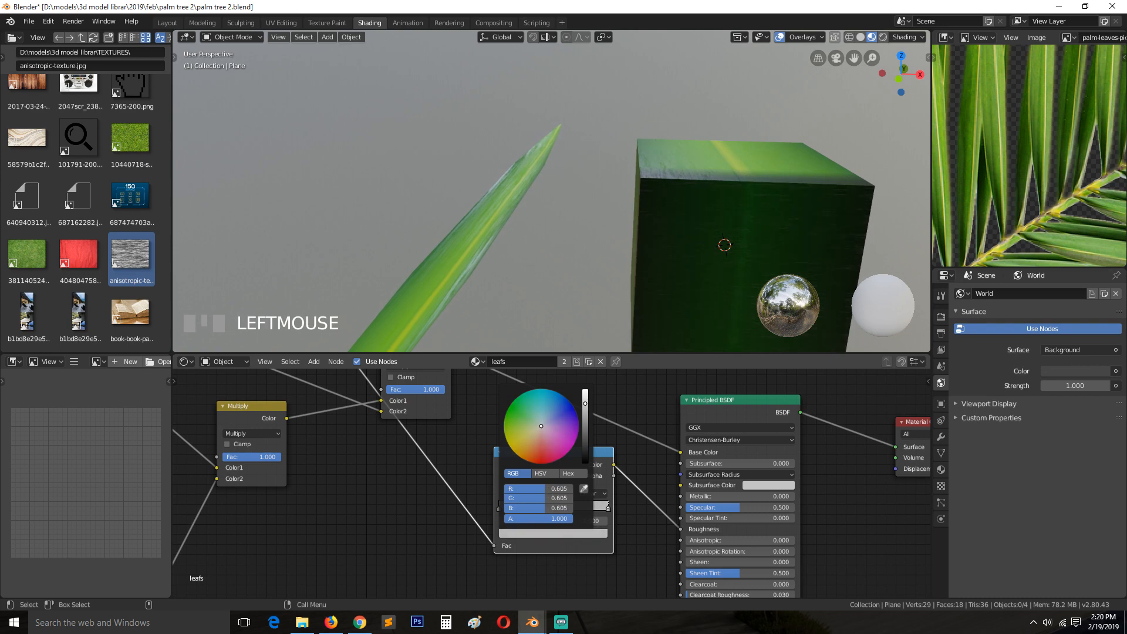
{"action": "key", "text": "ctrl+s"}
{"action": "middle_click_drag", "start_coordinate": [607, 275], "coordinate": [548, 304]}
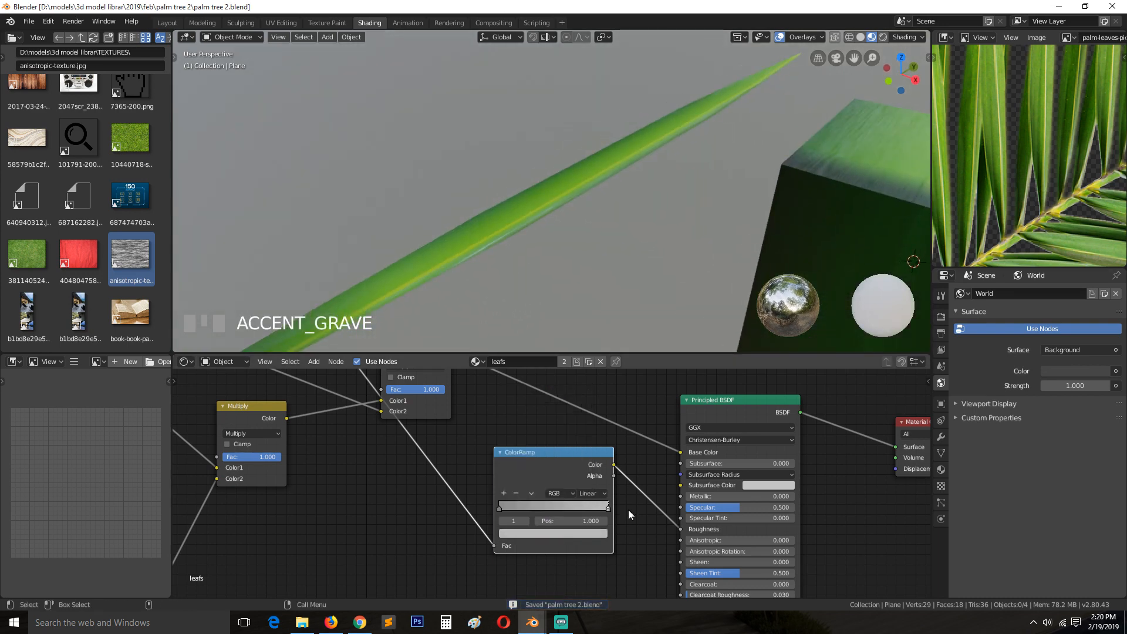
Step: Move the anisotropic texture node down in front of the roughness ColorRamp and save the file
{"action": "middle_click_drag", "start_coordinate": [629, 577], "coordinate": [680, 523]}
{"action": "scroll", "coordinate": [681, 522], "scroll_direction": "down", "scroll_amount": 5}
{"action": "middle_click_drag", "start_coordinate": [569, 499], "coordinate": [543, 511]}
{"action": "scroll", "coordinate": [542, 512], "scroll_direction": "down", "scroll_amount": 2}
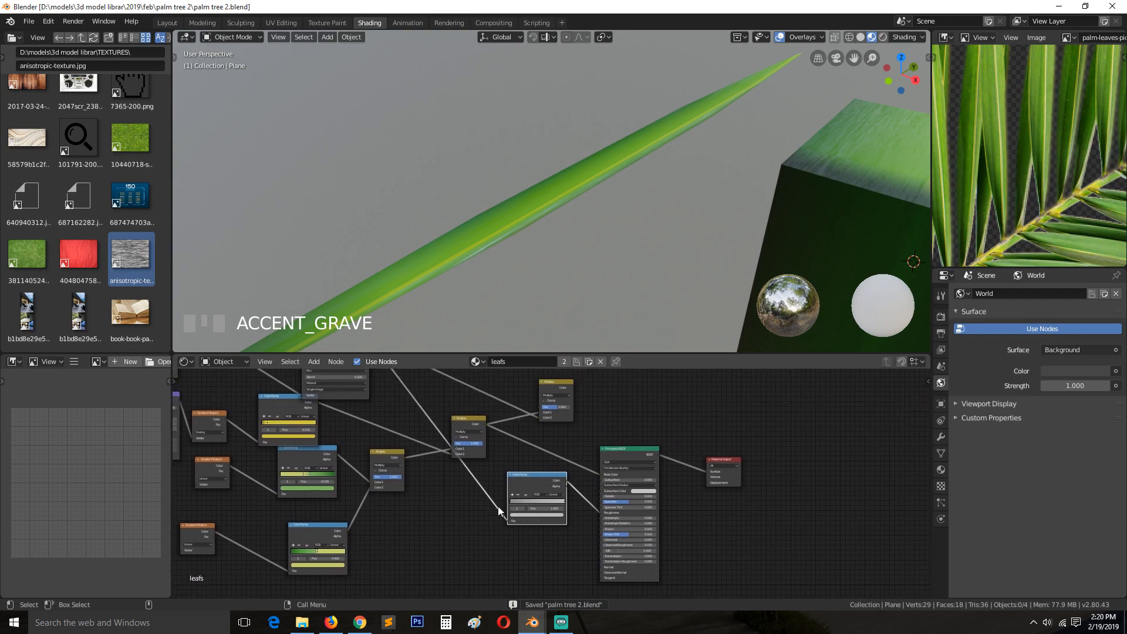
{"action": "left_click_drag", "start_coordinate": [353, 375], "coordinate": [532, 537]}
{"action": "scroll", "coordinate": [503, 492], "scroll_direction": "up", "scroll_amount": 2}
{"action": "middle_click_drag", "start_coordinate": [503, 492], "coordinate": [518, 515]}
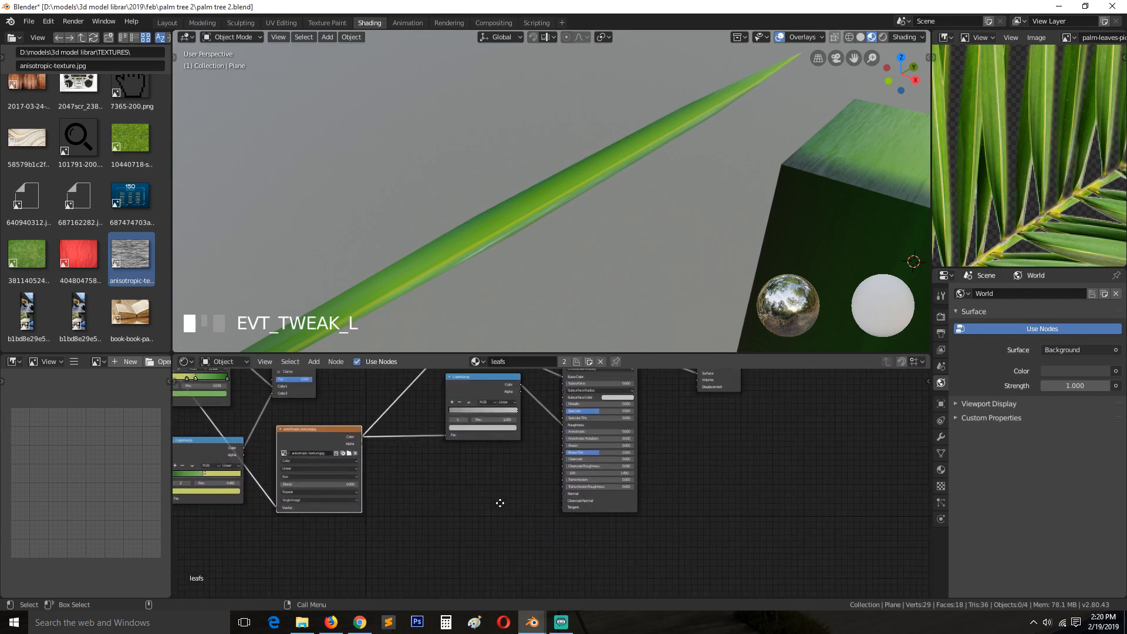
{"action": "key", "text": "ctrl+s"}
Step: Add a Bump node beneath the roughness ColorRamp
{"action": "key", "text": "shift+a"}
{"action": "mouse_move", "coordinate": [467, 491]}
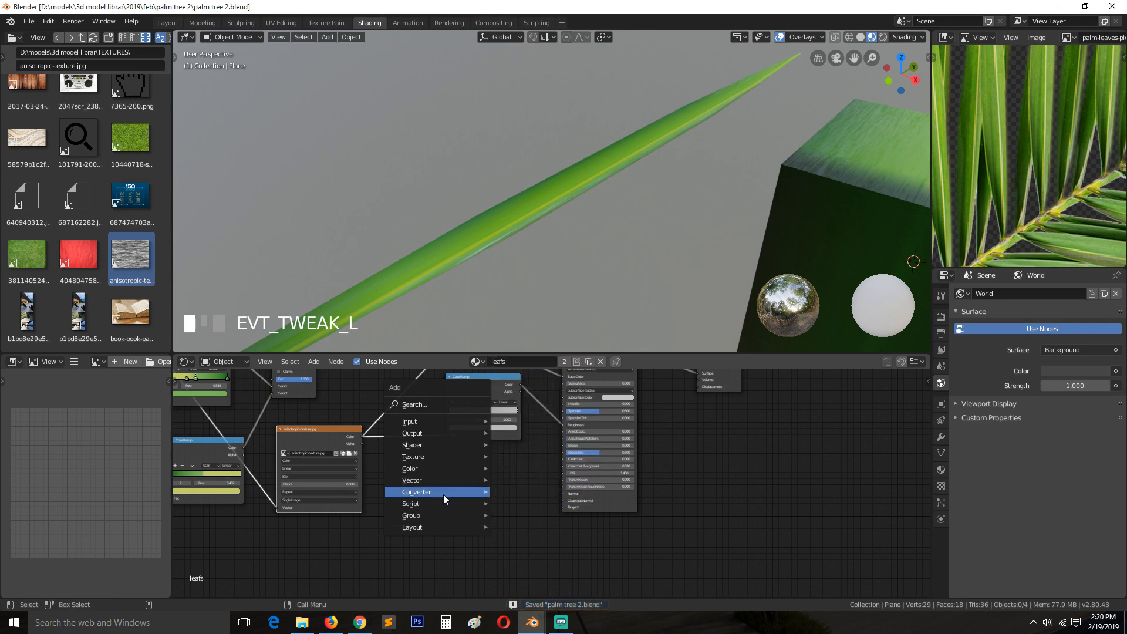
{"action": "mouse_move", "coordinate": [436, 478]}
{"action": "left_click", "coordinate": [518, 479]}
{"action": "left_click", "coordinate": [468, 469]}
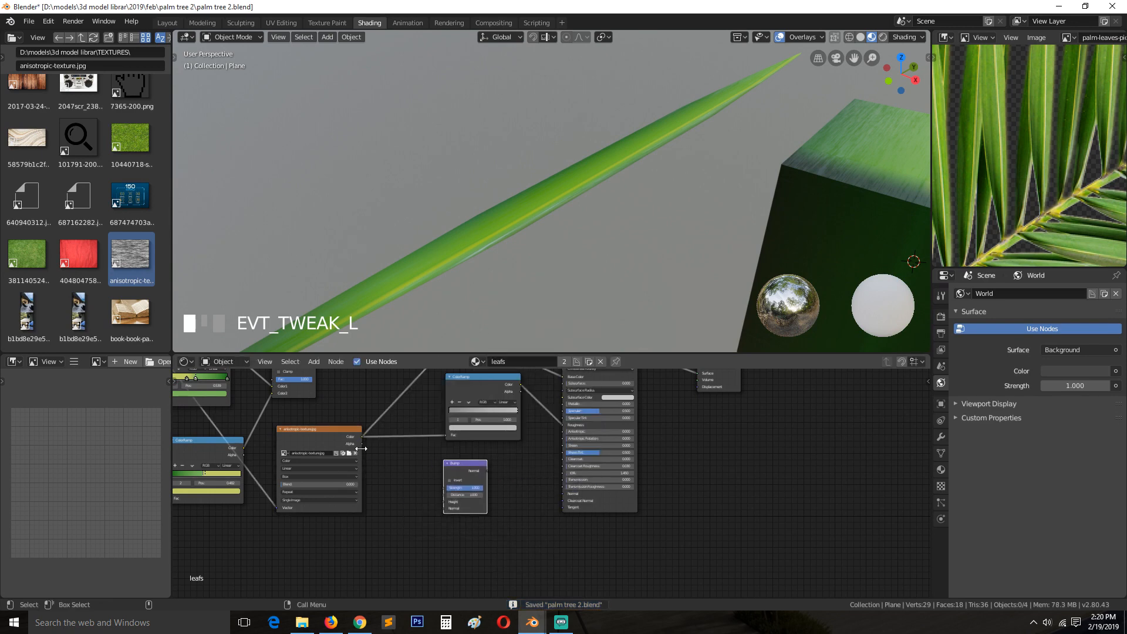
Step: Link the anisotropic texture's color to the Bump node's Height, and the Bump's Normal output to the Principled BSDF's Normal
{"action": "scroll", "coordinate": [350, 432], "scroll_direction": "up", "scroll_amount": 2}
{"action": "left_click_drag", "start_coordinate": [290, 418], "coordinate": [407, 512]}
{"action": "left_click_drag", "start_coordinate": [463, 466], "coordinate": [570, 506]}
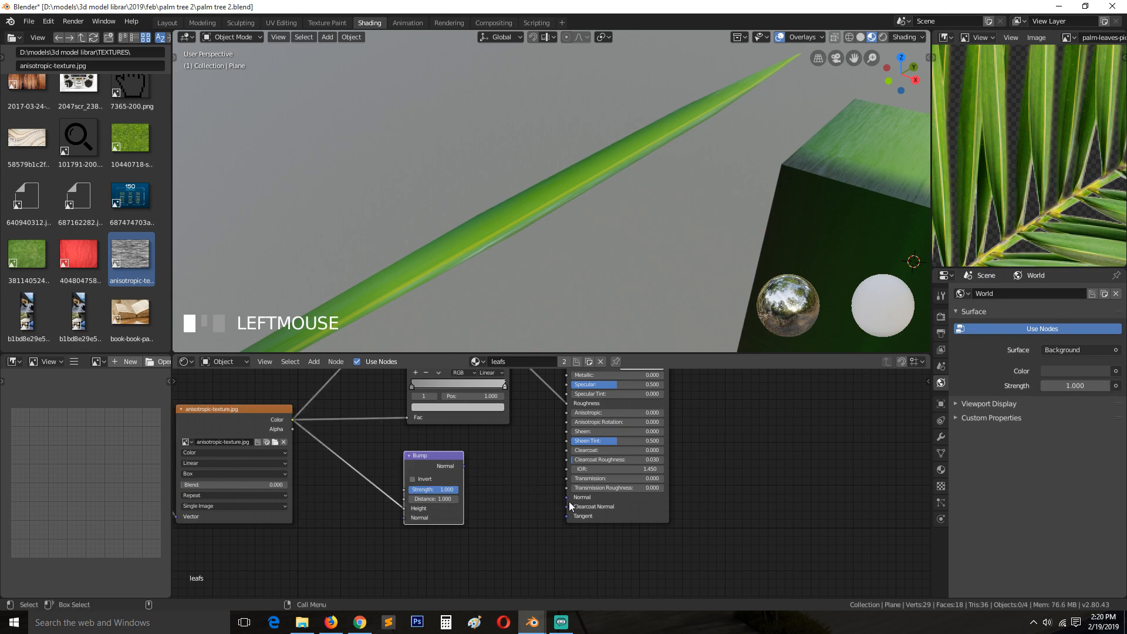
{"action": "left_click_drag", "start_coordinate": [467, 463], "coordinate": [573, 499]}
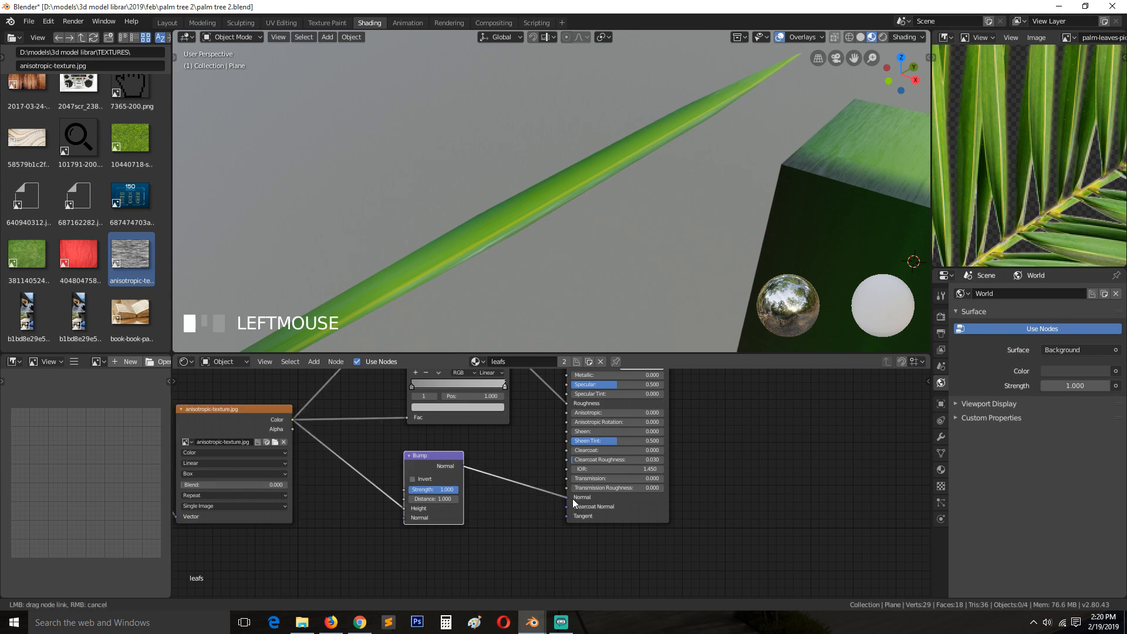
Step: Lower the Bump node's strength to 0.273 while checking the relief on the leaflet and cube, and save the file
{"action": "scroll", "coordinate": [554, 209], "scroll_direction": "up", "scroll_amount": 2}
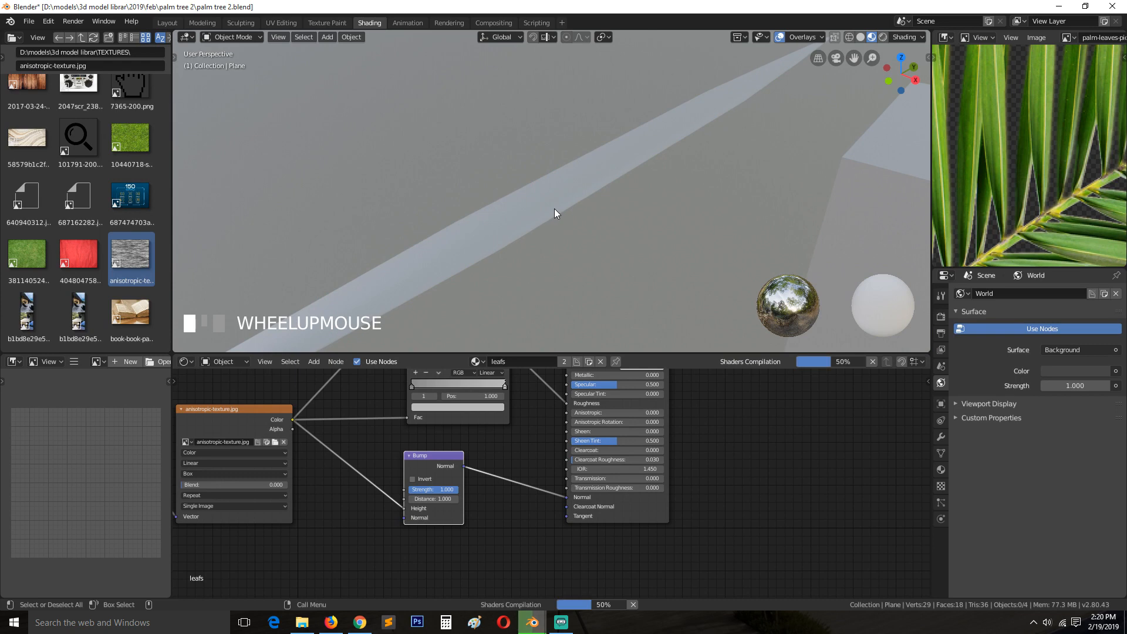
{"action": "key", "text": "ctrl+s"}
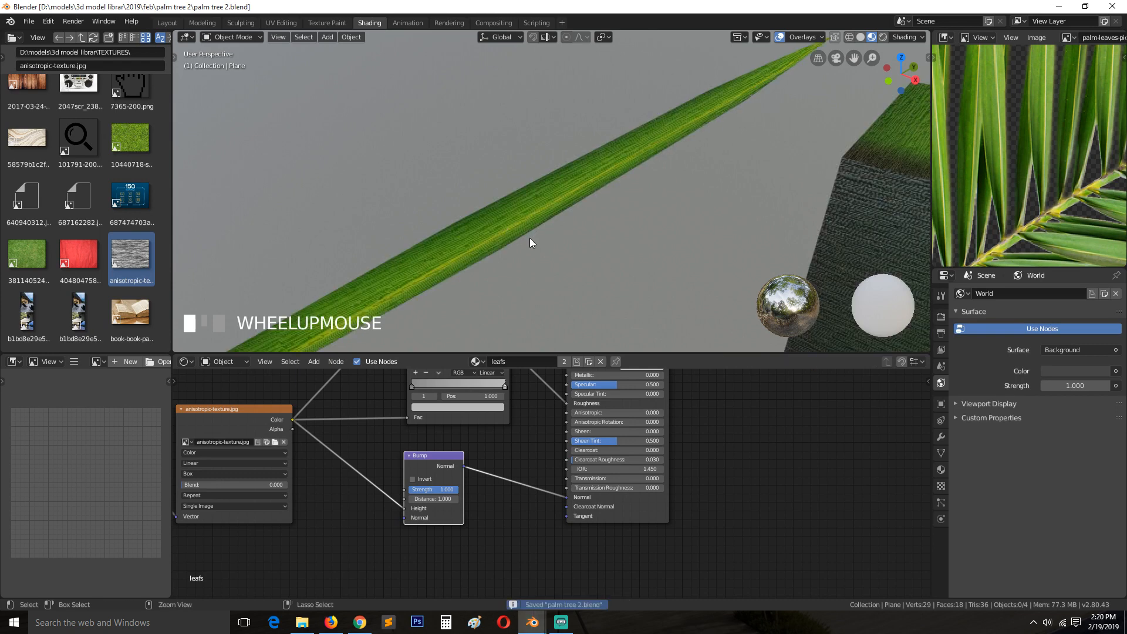
{"action": "middle_click_drag", "start_coordinate": [529, 238], "coordinate": [590, 237]}
{"action": "scroll", "coordinate": [481, 442], "scroll_direction": "up", "scroll_amount": 2}
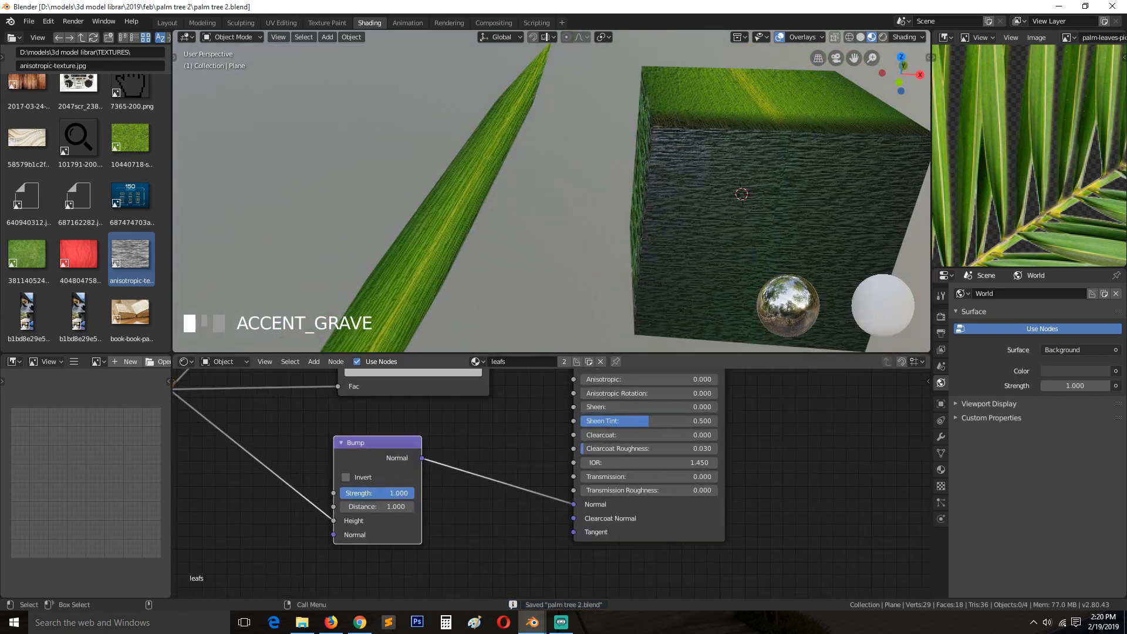
{"action": "left_click", "coordinate": [403, 493]}
{"action": "type", "text": "0.5"}
{"action": "left_click", "coordinate": [436, 411]}
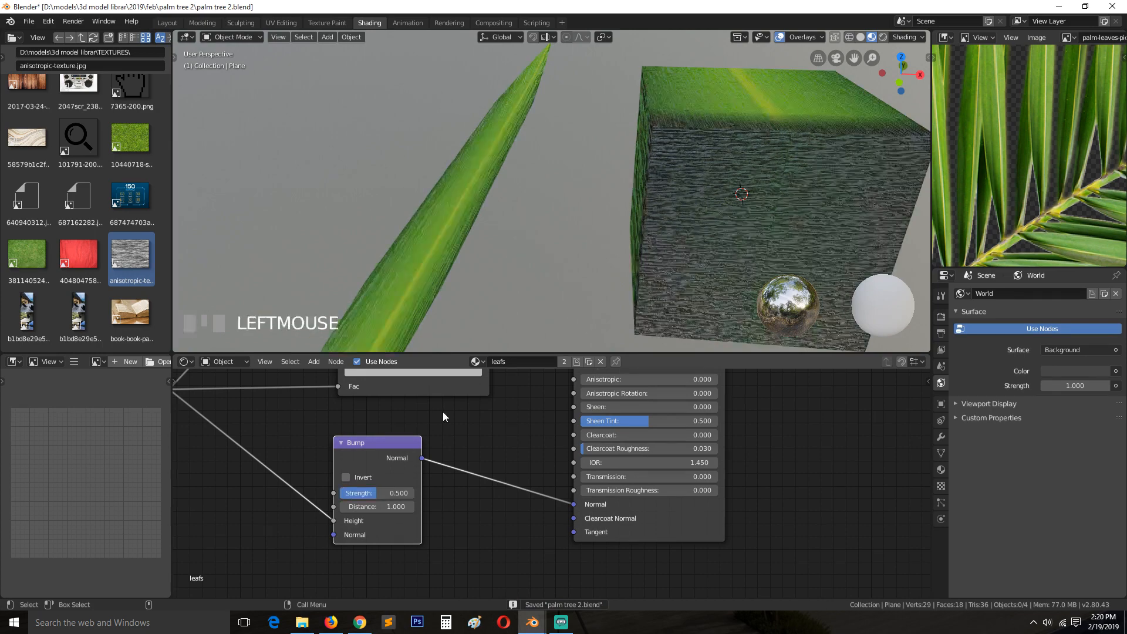
{"action": "left_click_drag", "start_coordinate": [402, 492], "coordinate": [365, 492]}
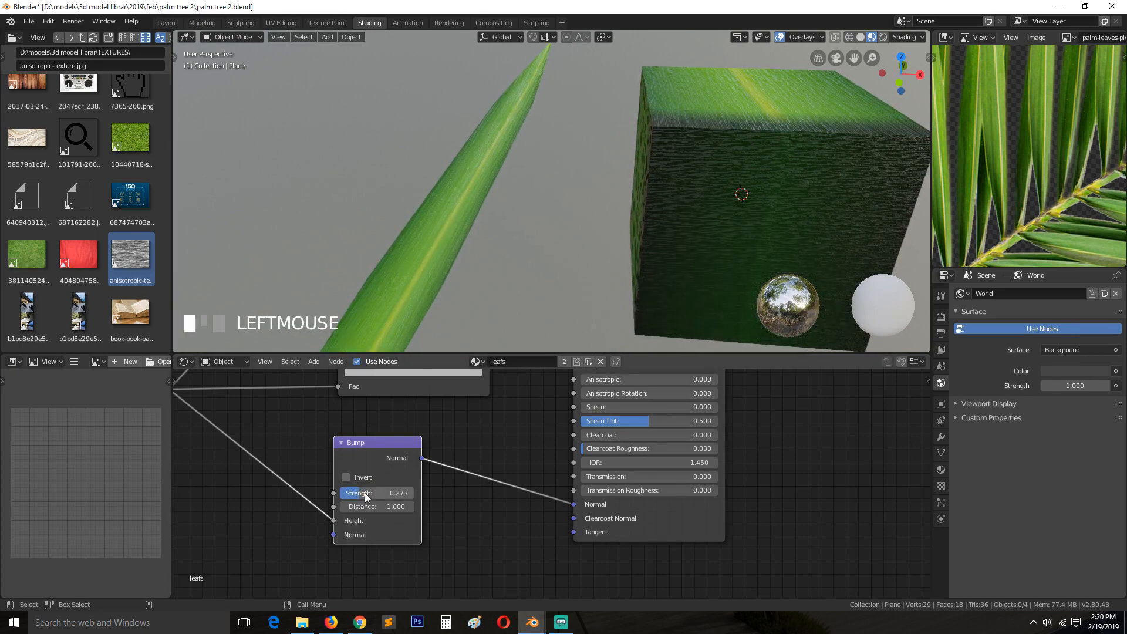
{"action": "scroll", "coordinate": [408, 327], "scroll_direction": "up", "scroll_amount": 1}
{"action": "key", "text": "grave"}
{"action": "scroll", "coordinate": [435, 300], "scroll_direction": "down", "scroll_amount": 5}
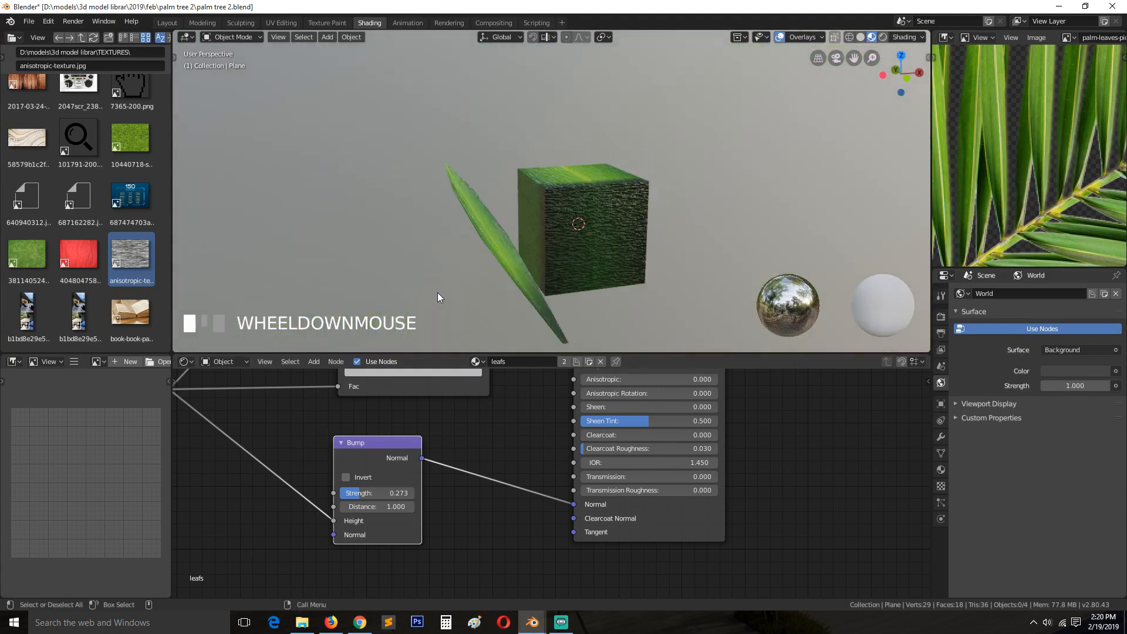
{"action": "key", "text": "ctrl+s"}
Step: Examine the leaflet from several angles and compare it with the whole frond in the palm-leaves picture
{"action": "scroll", "coordinate": [480, 299], "scroll_direction": "up", "scroll_amount": 4}
{"action": "key", "text": "grave"}
{"action": "middle_click_drag", "start_coordinate": [438, 224], "coordinate": [452, 300], "text": "shift"}
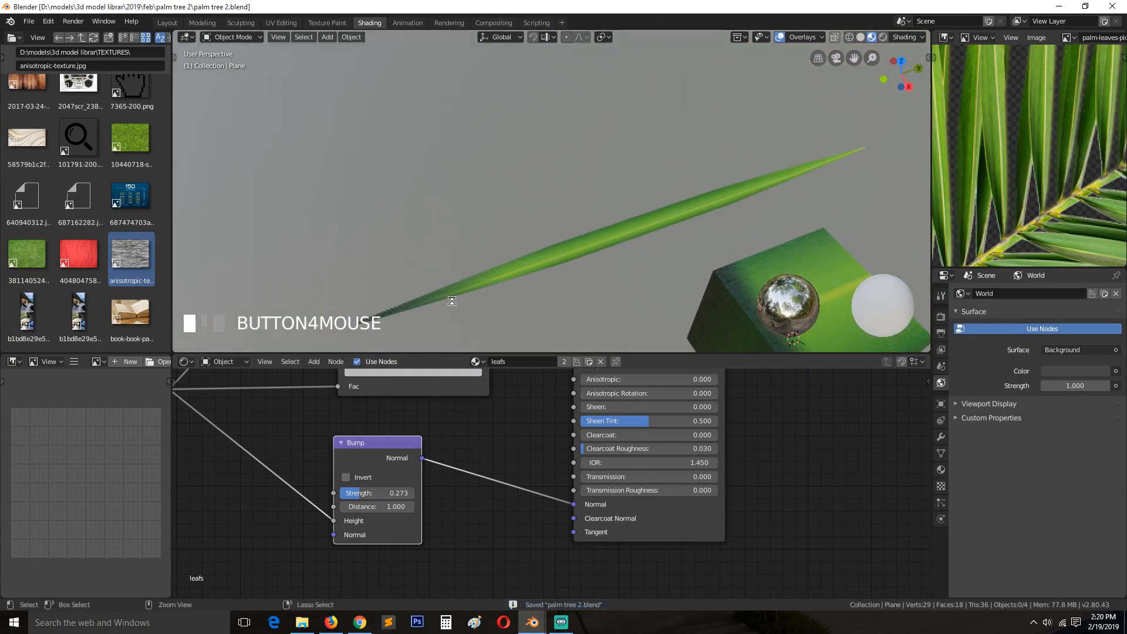
{"action": "key", "text": "ctrl+s"}
{"action": "scroll", "coordinate": [494, 294], "scroll_direction": "down", "scroll_amount": 3}
{"action": "key", "text": "grave"}
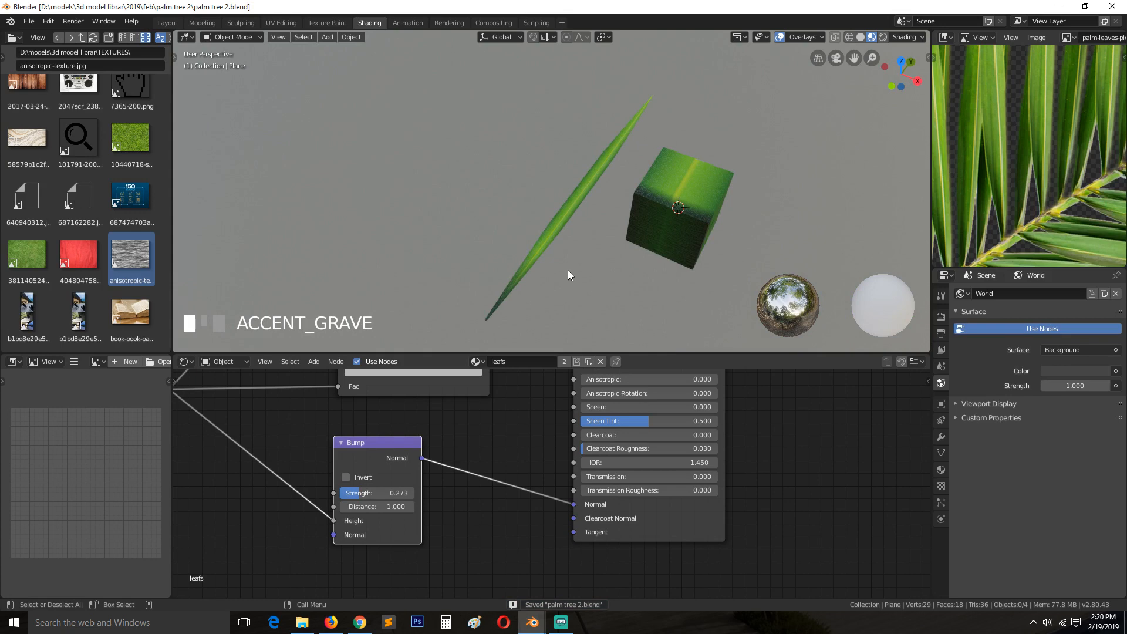
{"action": "middle_click_drag", "start_coordinate": [568, 270], "coordinate": [545, 256], "text": "shift"}
{"action": "scroll", "coordinate": [544, 256], "scroll_direction": "down", "scroll_amount": 1}
{"action": "scroll", "coordinate": [1008, 184], "scroll_direction": "down", "scroll_amount": 2}
{"action": "scroll", "coordinate": [978, 214], "scroll_direction": "down", "scroll_amount": 2}
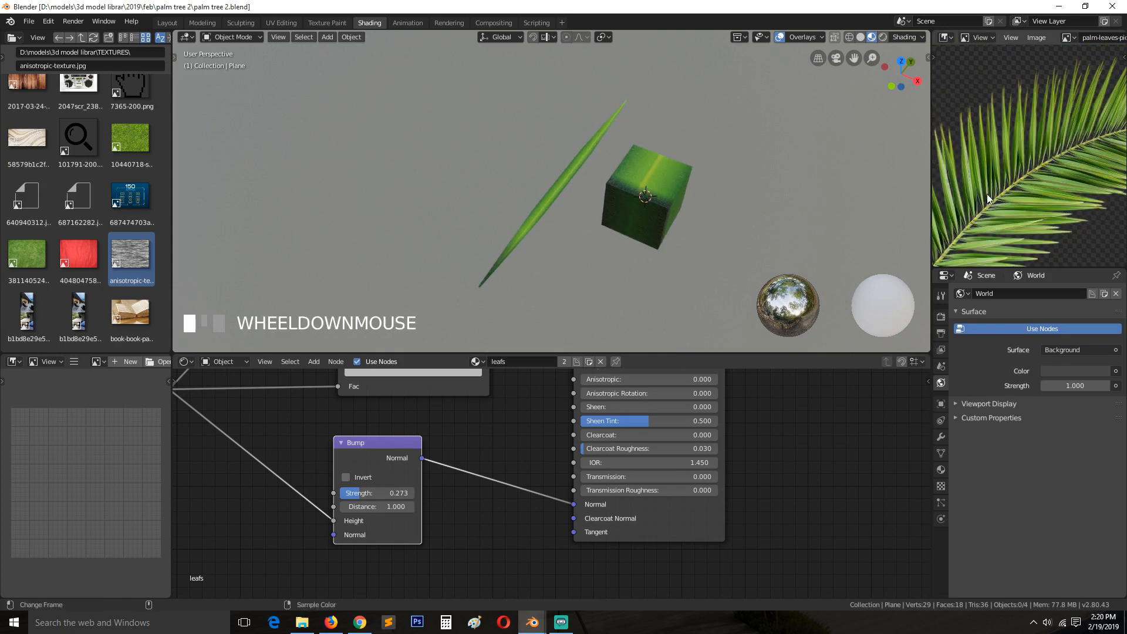
{"action": "scroll", "coordinate": [1003, 237], "scroll_direction": "down", "scroll_amount": 3}
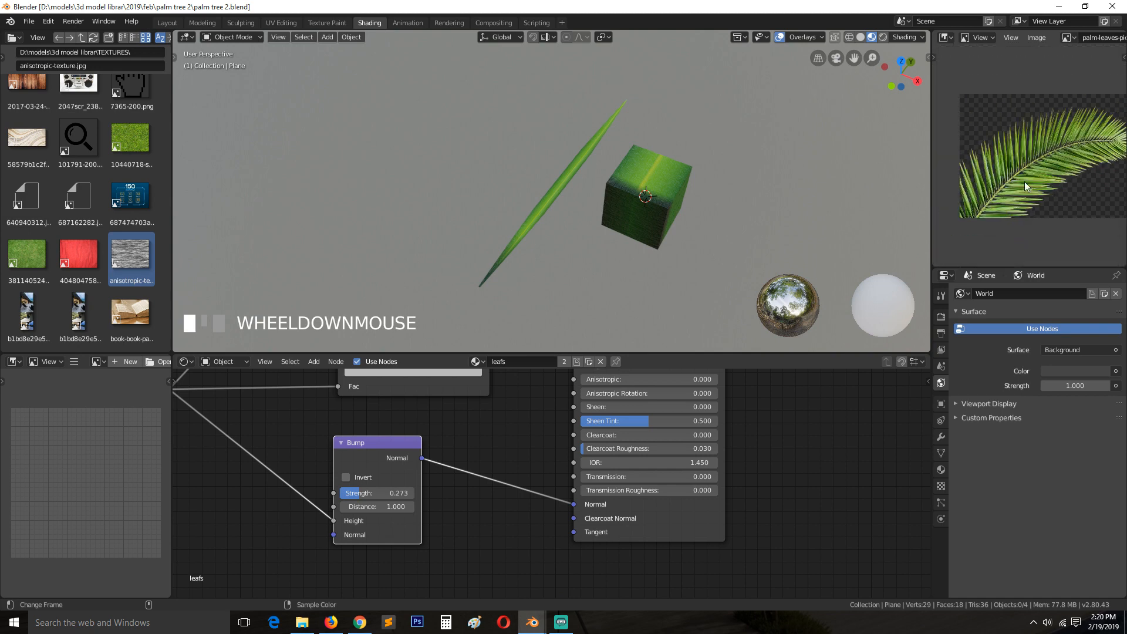
{"action": "key", "text": "ctrl+s"}
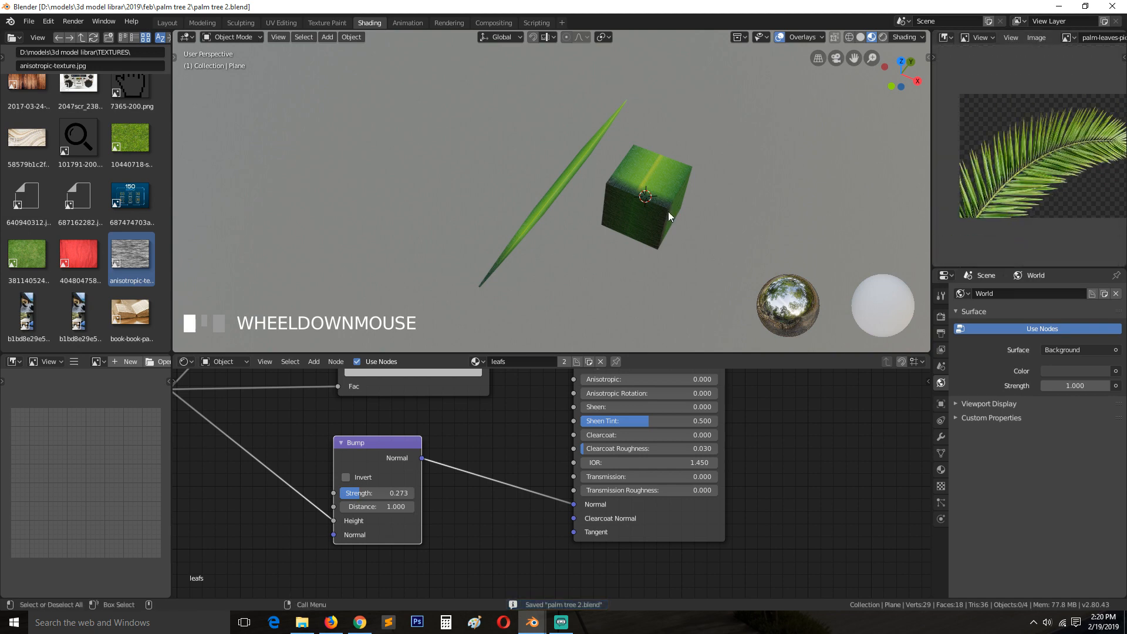
{"action": "scroll", "coordinate": [1044, 140], "scroll_direction": "up", "scroll_amount": 4}
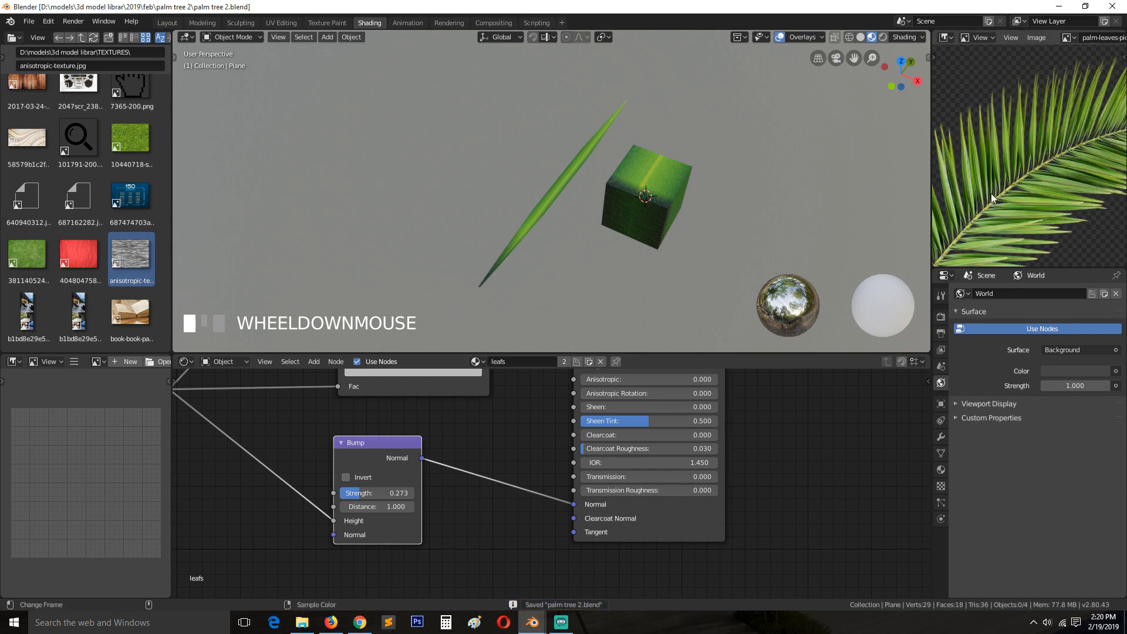
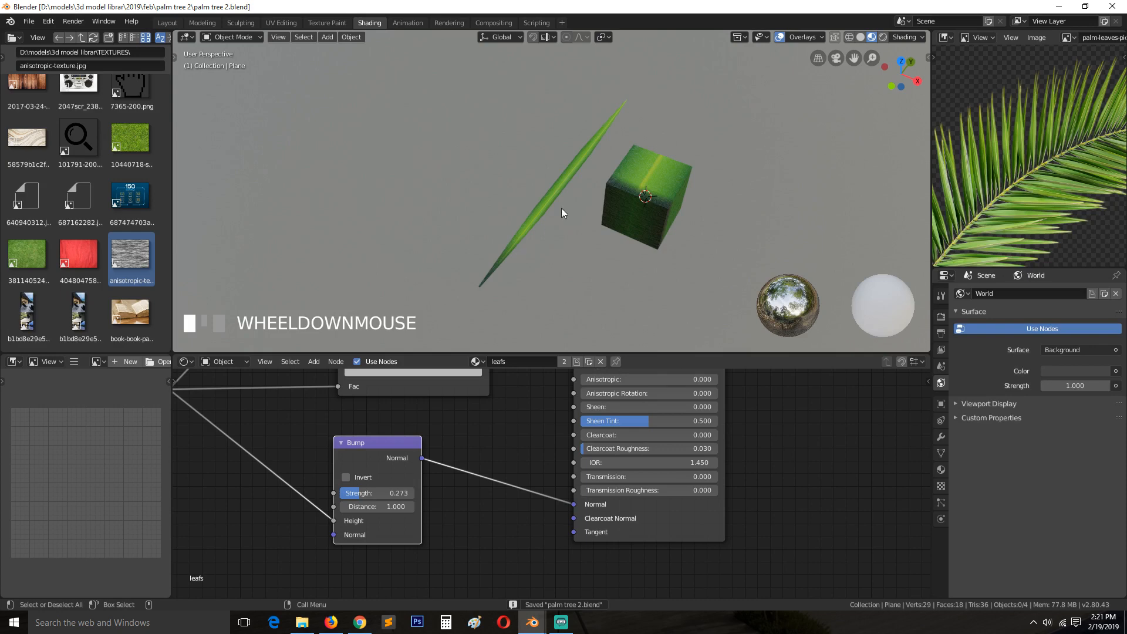
Step: Move the last Multiply node slightly up in the node tree and preview its color output on the leaflet
{"action": "scroll", "coordinate": [561, 194], "scroll_direction": "up", "scroll_amount": 2}
{"action": "scroll", "coordinate": [499, 423], "scroll_direction": "down", "scroll_amount": 5}
{"action": "scroll", "coordinate": [464, 441], "scroll_direction": "down", "scroll_amount": 5}
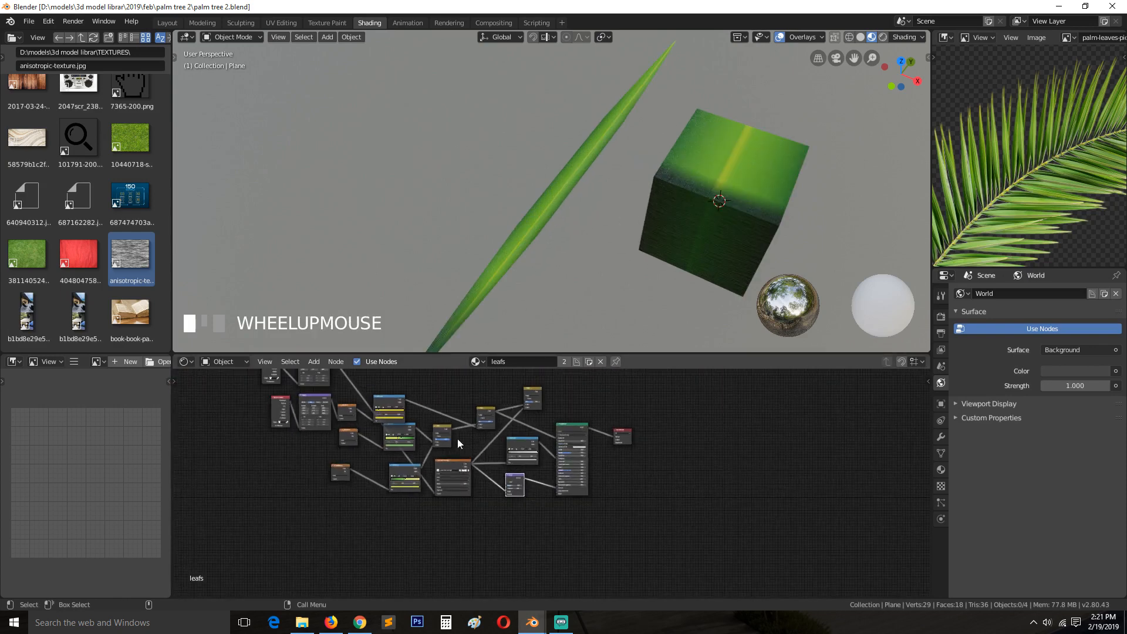
{"action": "key", "text": "a"}
{"action": "middle_click_drag", "start_coordinate": [459, 444], "coordinate": [514, 509]}
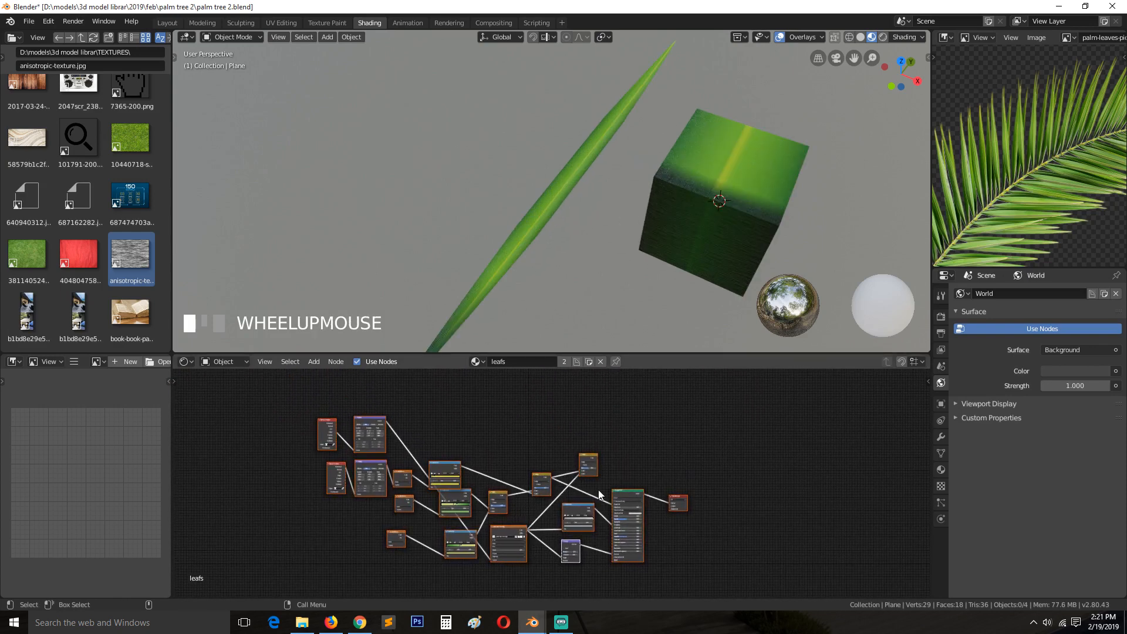
{"action": "left_click", "coordinate": [563, 466]}
{"action": "scroll", "coordinate": [607, 469], "scroll_direction": "up", "scroll_amount": 4}
{"action": "middle_click_drag", "start_coordinate": [636, 482], "coordinate": [568, 468]}
{"action": "left_click_drag", "start_coordinate": [573, 432], "coordinate": [568, 423]}
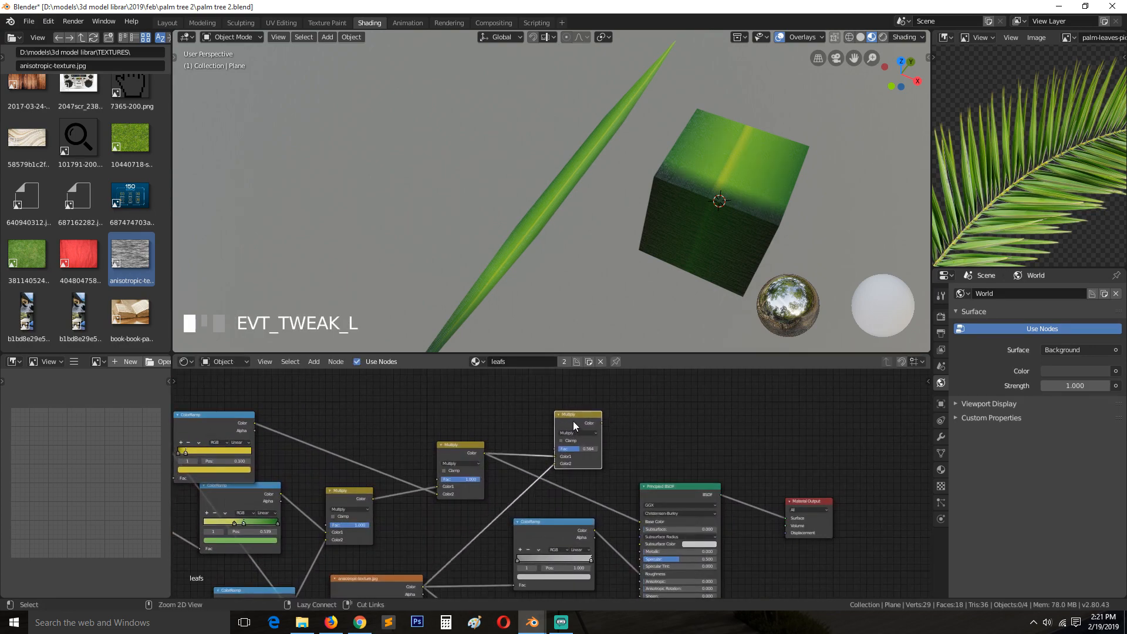
{"action": "left_click", "coordinate": [574, 418], "text": "ctrl+shift"}
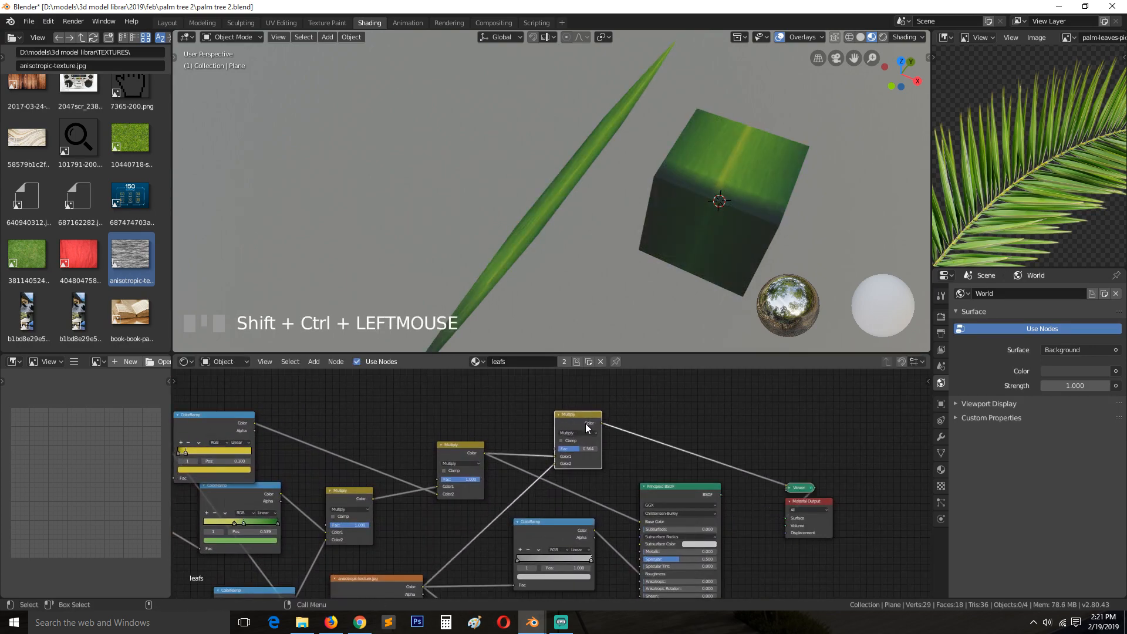
Step: Link the last Multiply node's color to the Principled BSDF's Base Color and reconnect the BSDF to the Material Output
{"action": "left_click_drag", "start_coordinate": [600, 423], "coordinate": [641, 523]}
{"action": "left_click", "coordinate": [714, 490], "text": "ctrl+shift"}
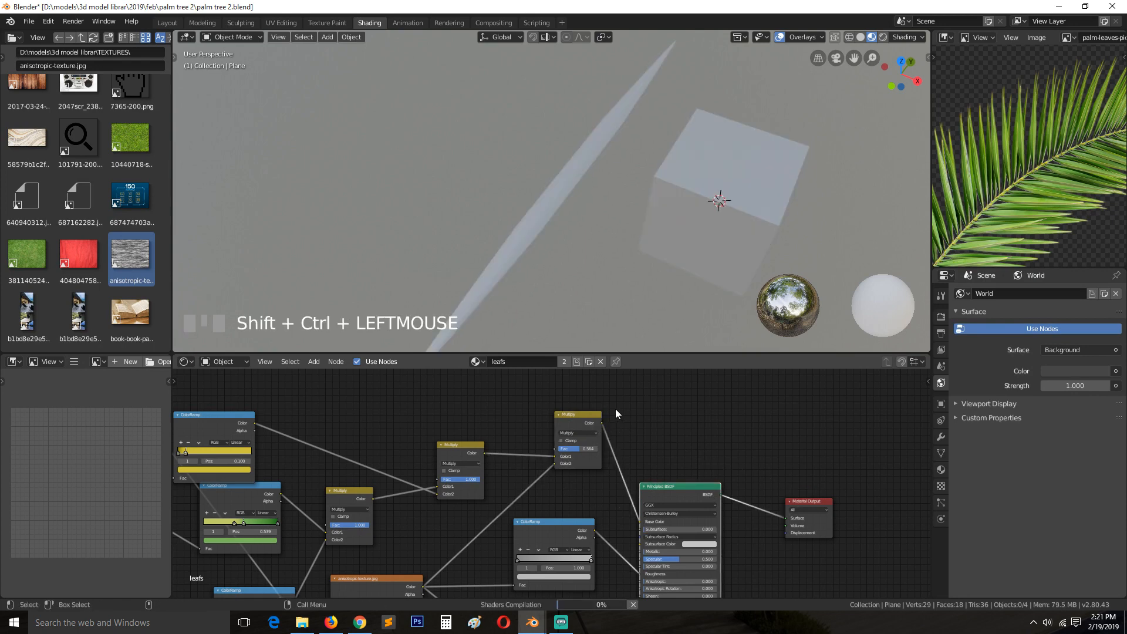
Step: Lower the last Multiply node's factor to about 0.47 to soften the leaflet's streaks, and save the file
{"action": "left_click", "coordinate": [590, 422]}
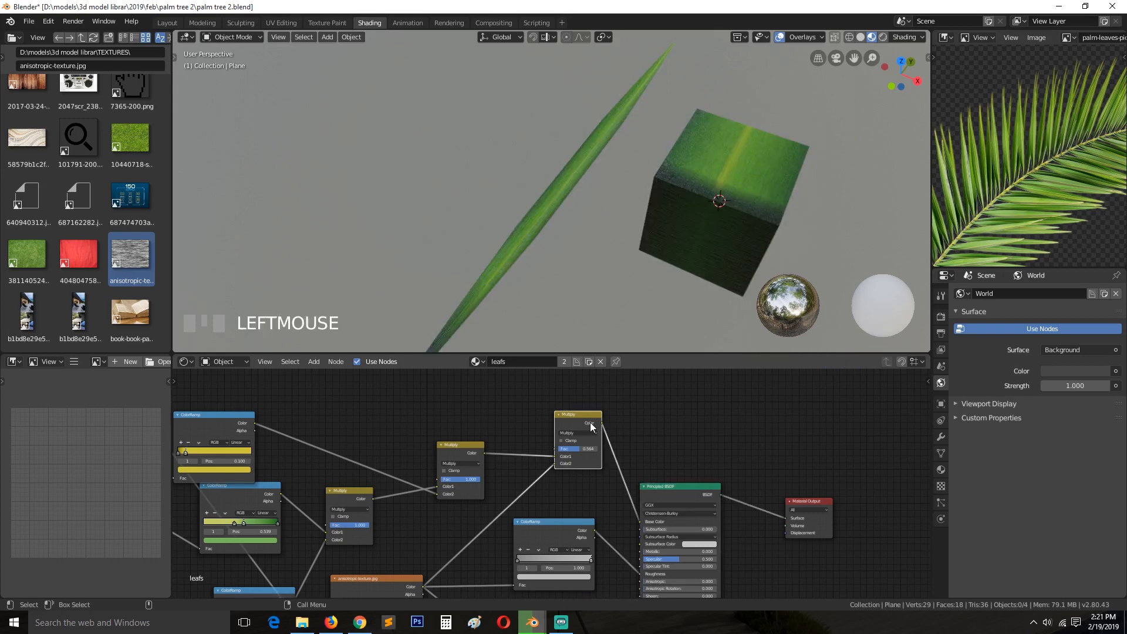
{"action": "scroll", "coordinate": [572, 251], "scroll_direction": "up", "scroll_amount": 5}
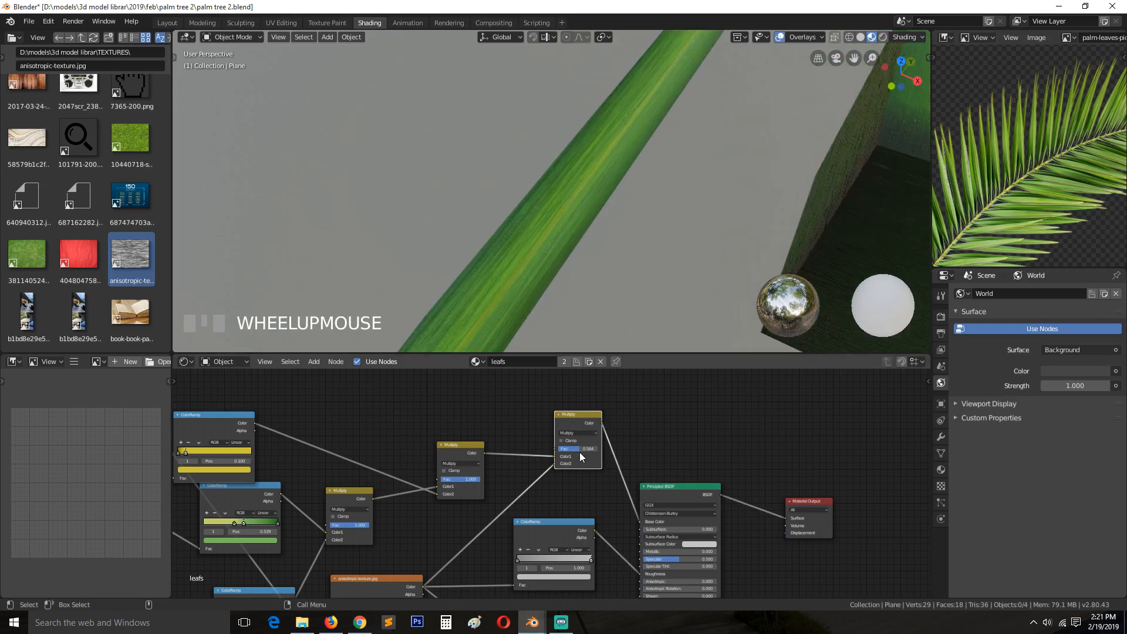
{"action": "mouse_move", "coordinate": [579, 448]}
{"action": "left_mouse_down"}
{"action": "mouse_move", "coordinate": [590, 448]}
{"action": "mouse_move", "coordinate": [574, 449]}
{"action": "left_mouse_up"}
{"action": "scroll", "coordinate": [590, 262], "scroll_direction": "down", "scroll_amount": 6}
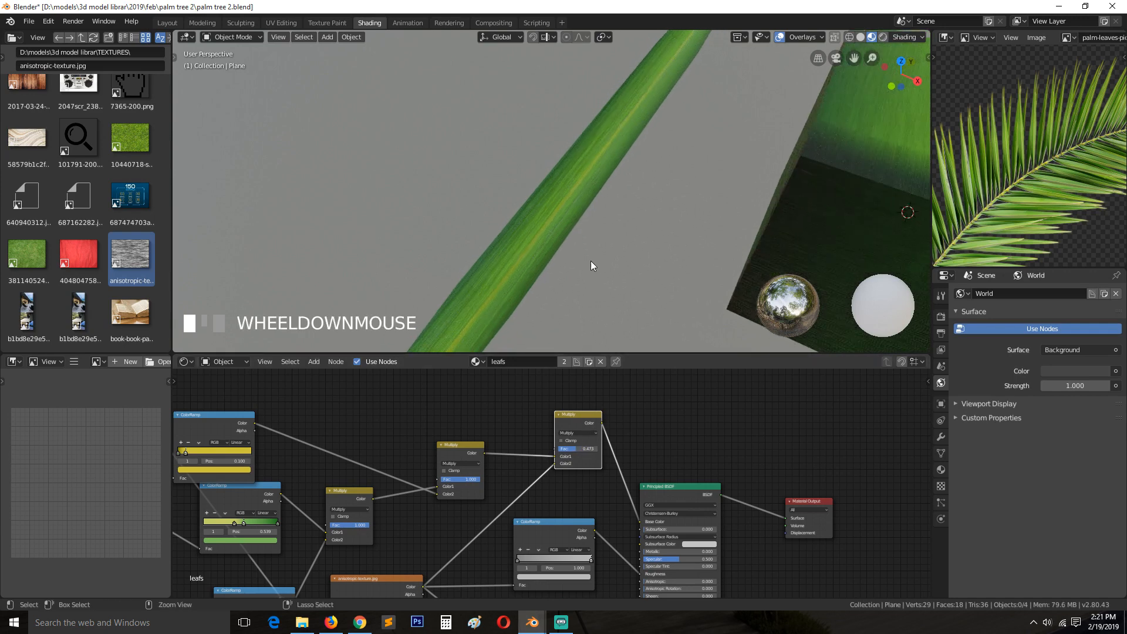
{"action": "key", "text": "ctrl+s"}
{"action": "scroll", "coordinate": [600, 259], "scroll_direction": "up", "scroll_amount": 4}
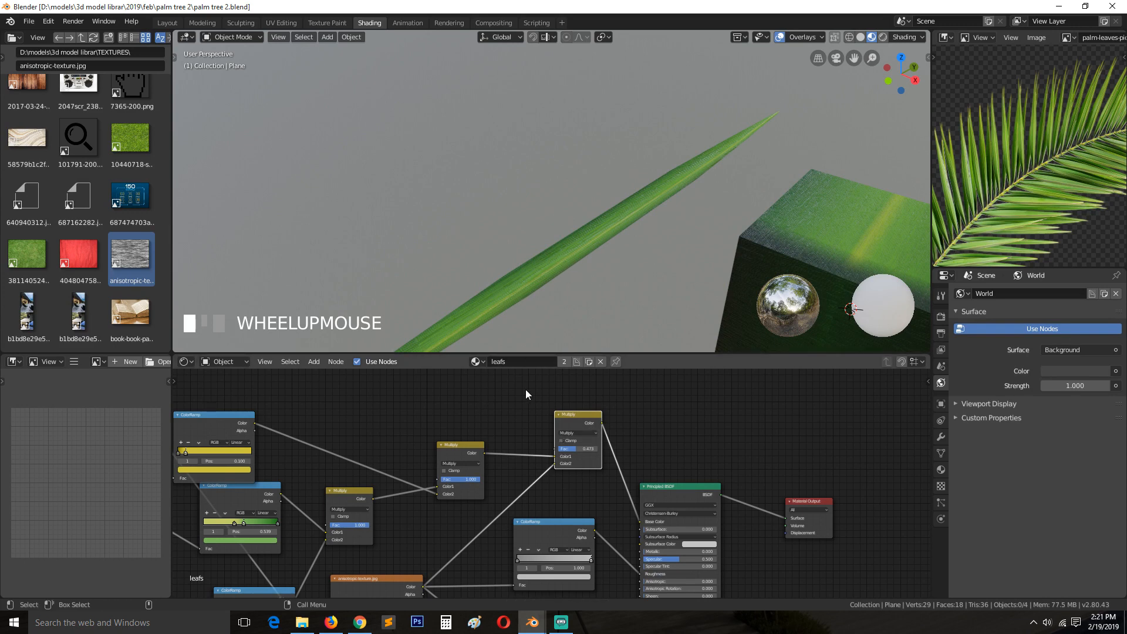
{"action": "middle_click_drag", "start_coordinate": [628, 531], "coordinate": [601, 455]}
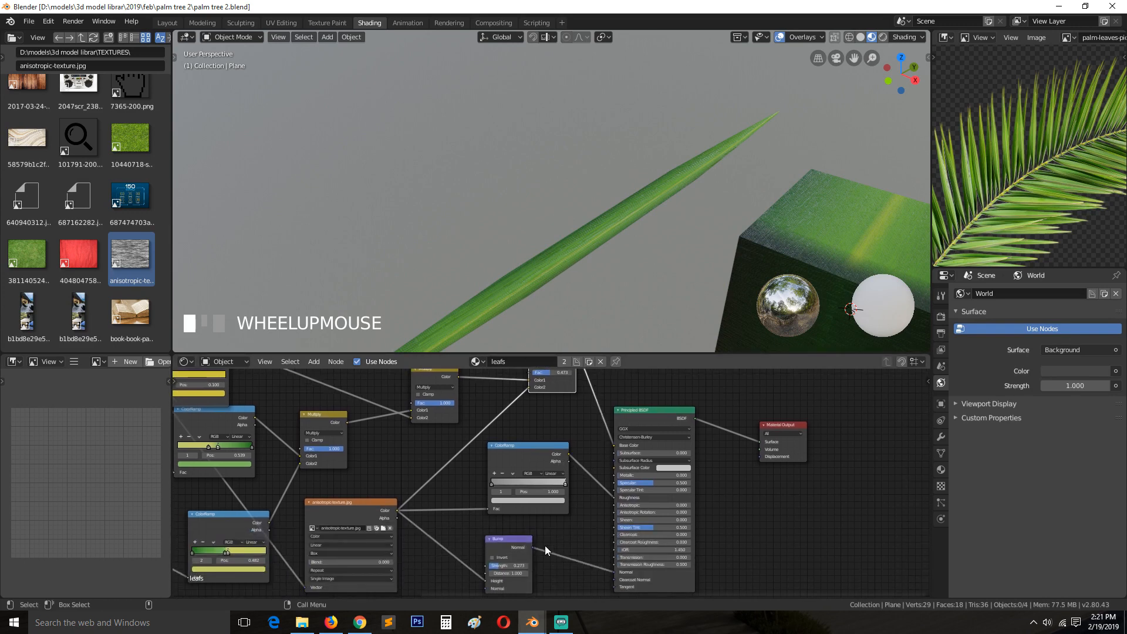
{"action": "middle_click_drag", "start_coordinate": [513, 561], "coordinate": [539, 532]}
{"action": "key", "text": "ctrl+s"}
Step: Select the leaflet plane, switch to the UV Editing workspace and unwrap all of its faces
{"action": "scroll", "coordinate": [561, 265], "scroll_direction": "down", "scroll_amount": 1}
{"action": "scroll", "coordinate": [560, 266], "scroll_direction": "down", "scroll_amount": 2}
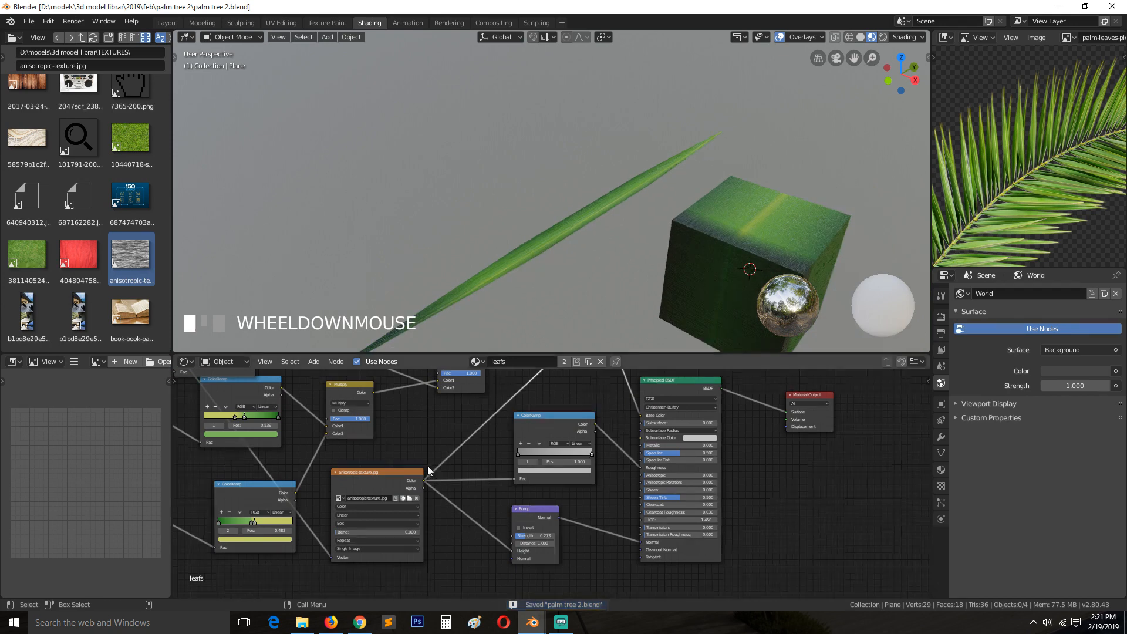
{"action": "scroll", "coordinate": [505, 492], "scroll_direction": "down", "scroll_amount": 4}
{"action": "scroll", "coordinate": [502, 478], "scroll_direction": "down", "scroll_amount": 2}
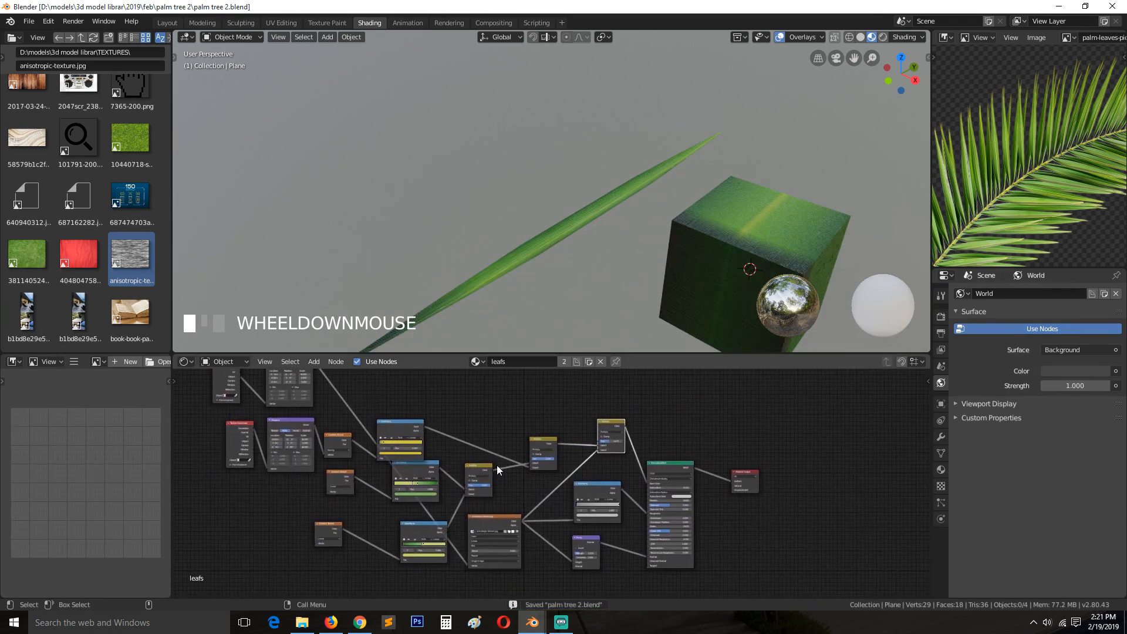
{"action": "left_click", "coordinate": [554, 238]}
{"action": "left_click", "coordinate": [282, 36]}
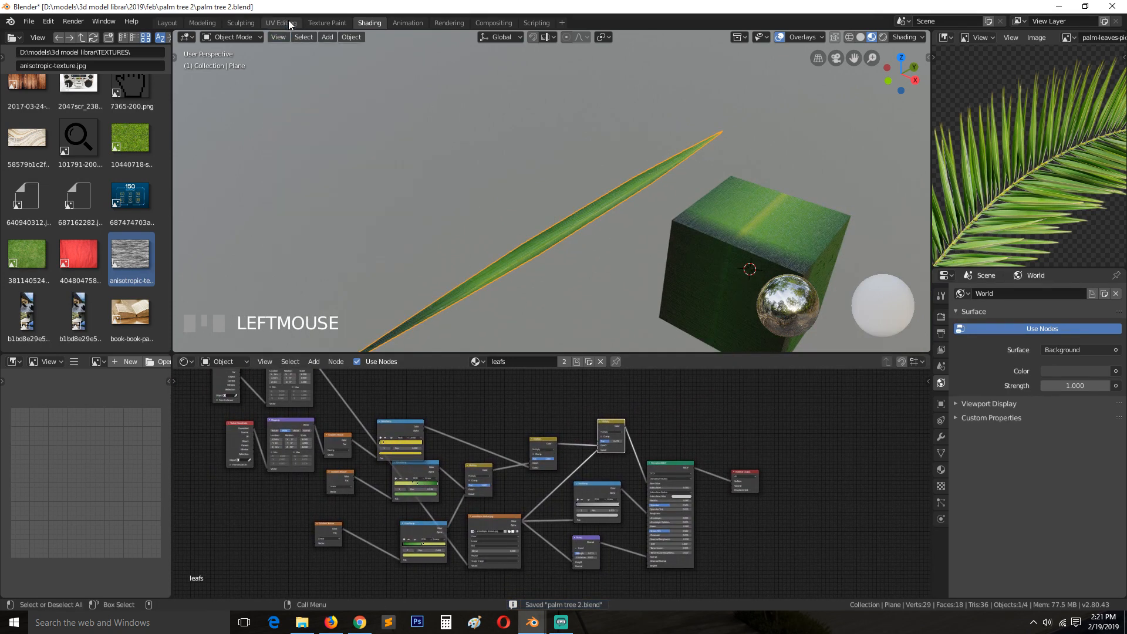
{"action": "left_click", "coordinate": [288, 21]}
{"action": "key", "text": "a"}
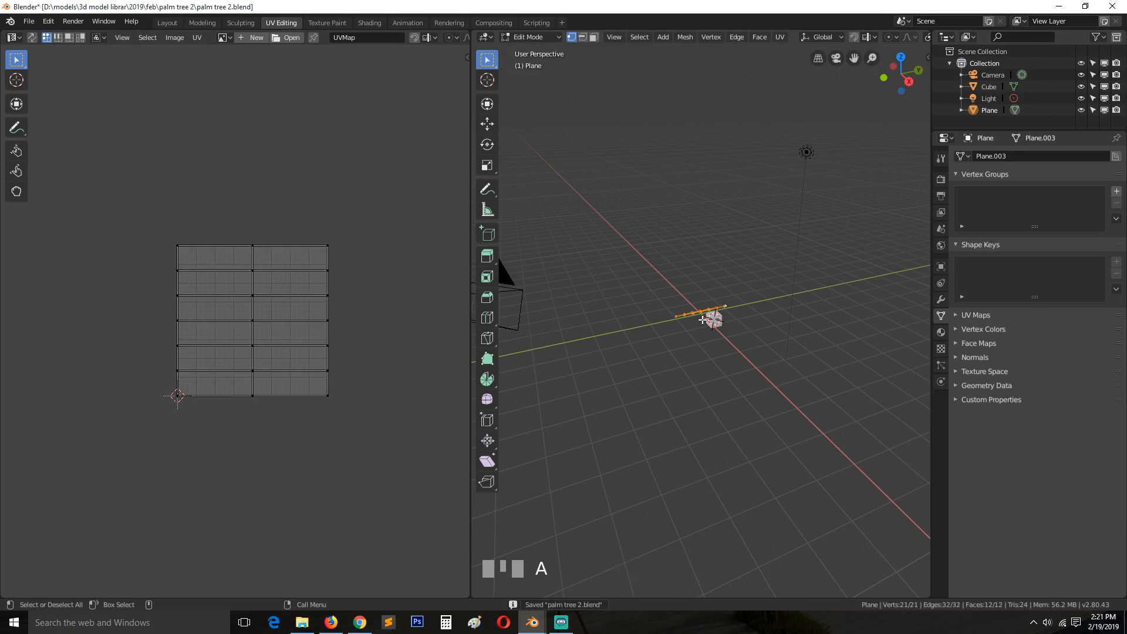
{"action": "key", "text": "u"}
{"action": "left_click", "coordinate": [693, 306]}
{"action": "scroll", "coordinate": [362, 328], "scroll_direction": "up", "scroll_amount": 5}
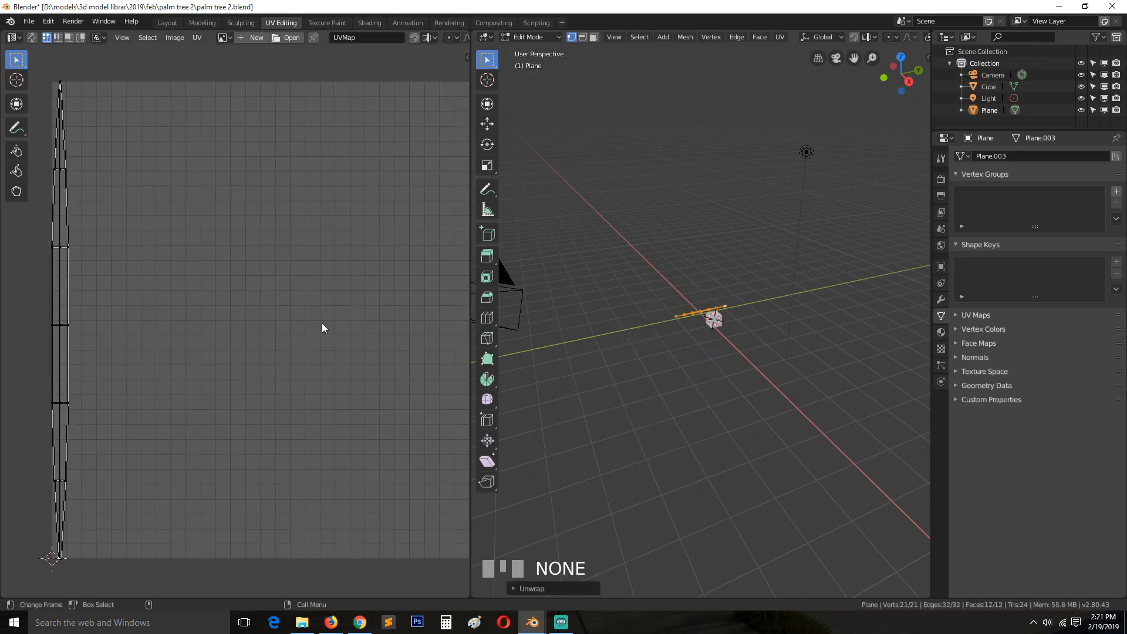
Step: Widen the leaflet's whole UV island along X and shift it slightly in positive X
{"action": "scroll", "coordinate": [322, 324], "scroll_direction": "down", "scroll_amount": 1}
{"action": "key", "text": "a"}
{"action": "key", "text": "s"}
{"action": "key", "text": "x"}
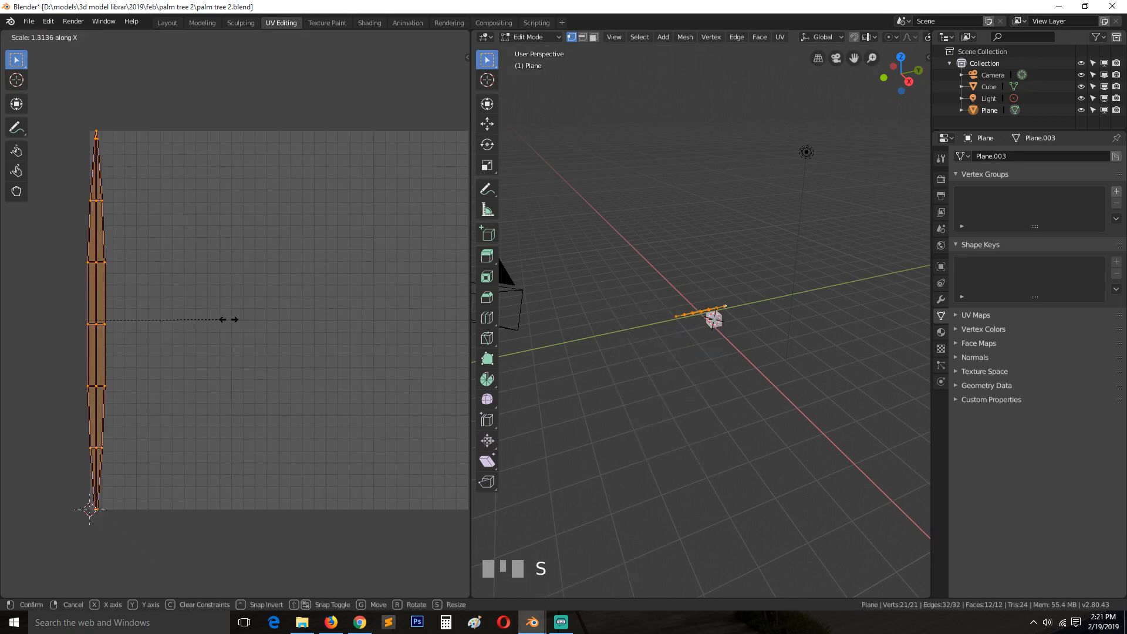
{"action": "left_click", "coordinate": [334, 311]}
{"action": "key", "text": "g"}
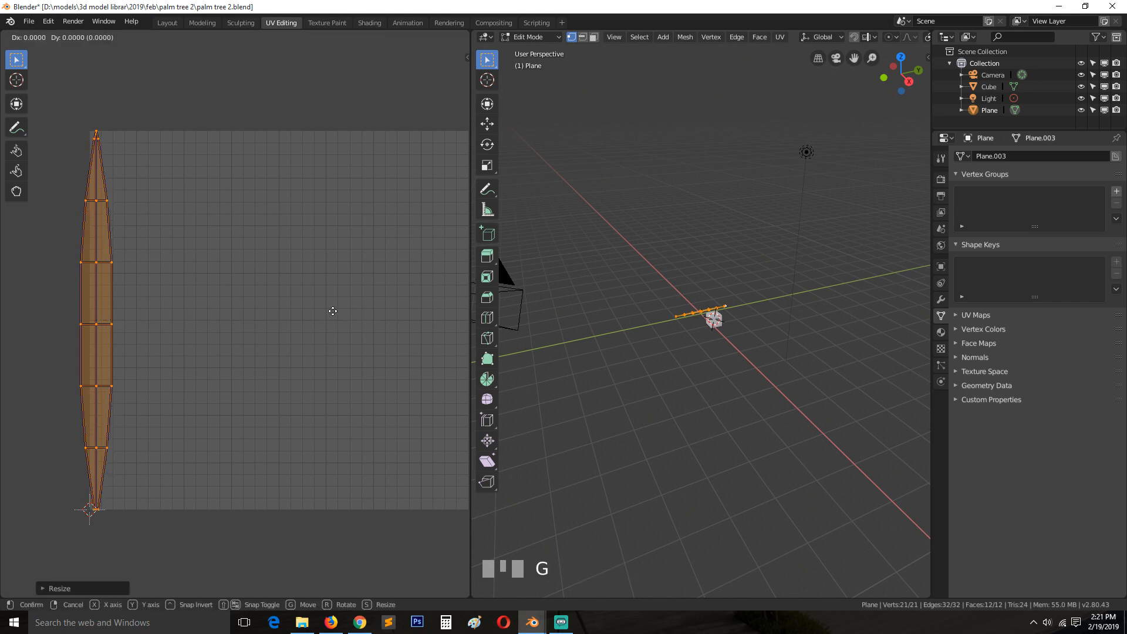
{"action": "key", "text": "x"}
{"action": "left_click", "coordinate": [353, 312]}
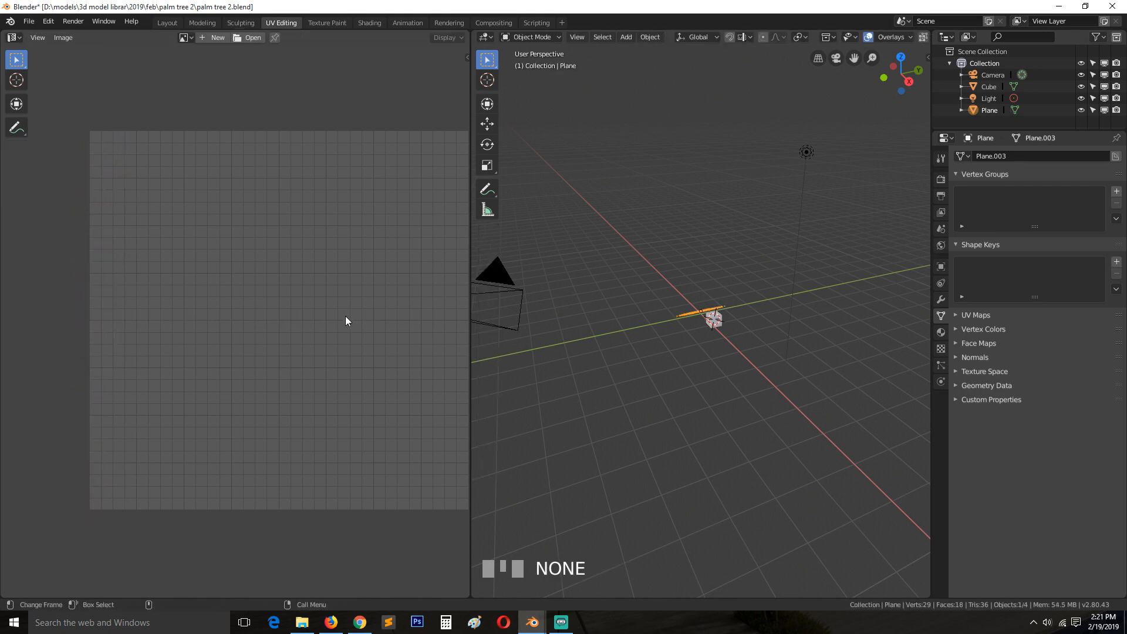
Step: Return the leaflet to Object Mode, save the file and inspect the leaflet's tip up close
{"action": "key", "text": "Tab"}
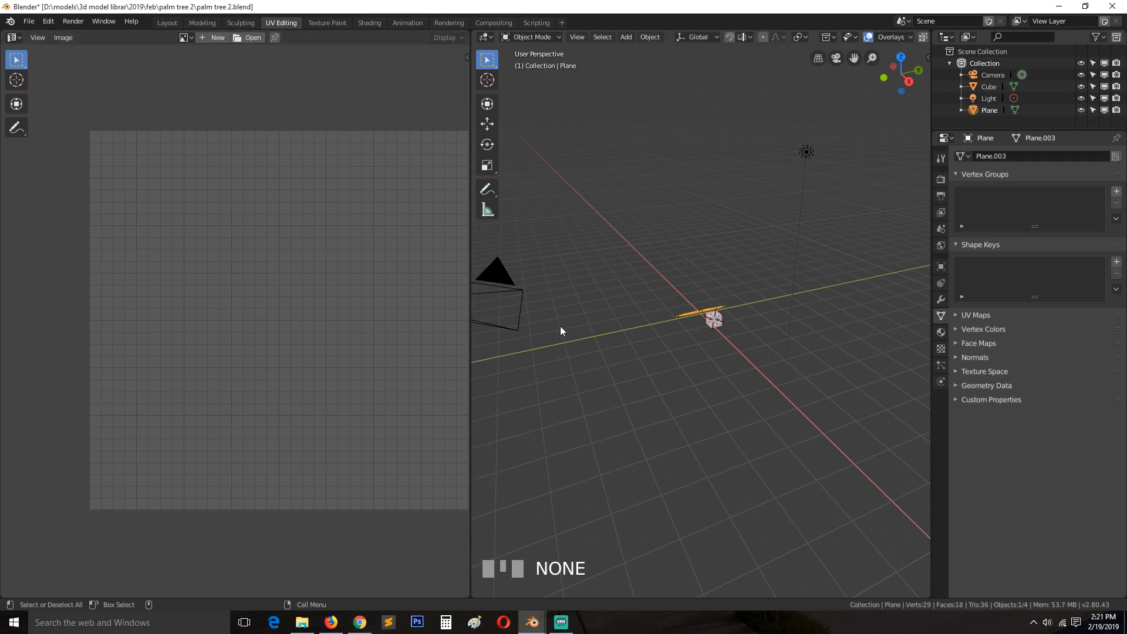
{"action": "key", "text": "ctrl+s"}
{"action": "middle_click_drag", "start_coordinate": [640, 328], "coordinate": [720, 346]}
{"action": "scroll", "coordinate": [719, 346], "scroll_direction": "up", "scroll_amount": 2}
{"action": "scroll", "coordinate": [722, 341], "scroll_direction": "up", "scroll_amount": 8}
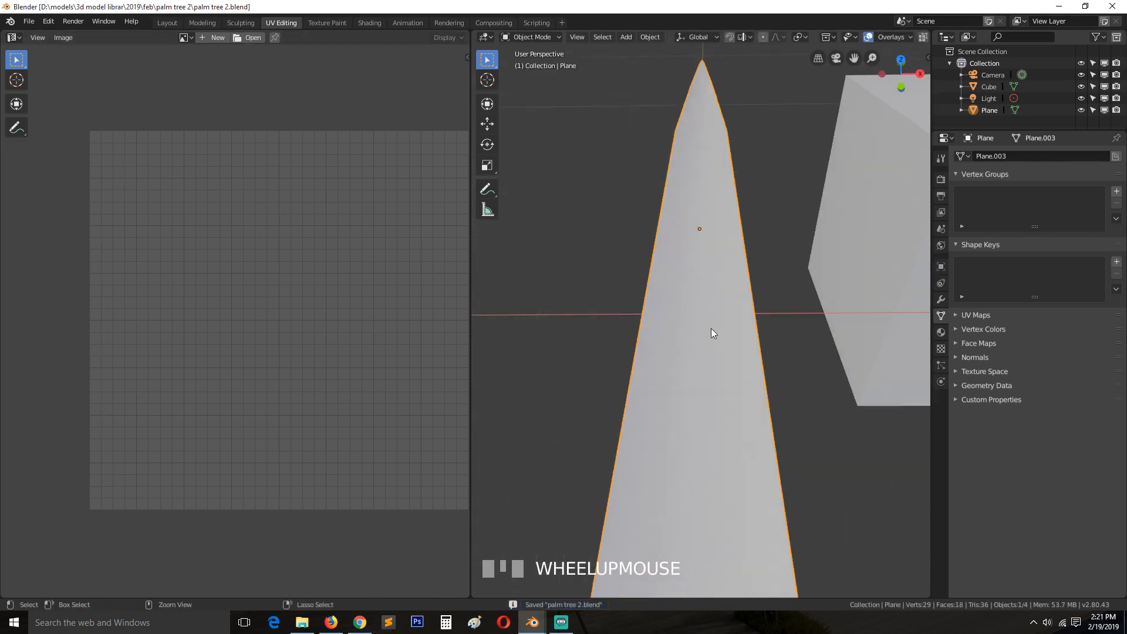
{"action": "left_click", "coordinate": [561, 623]}
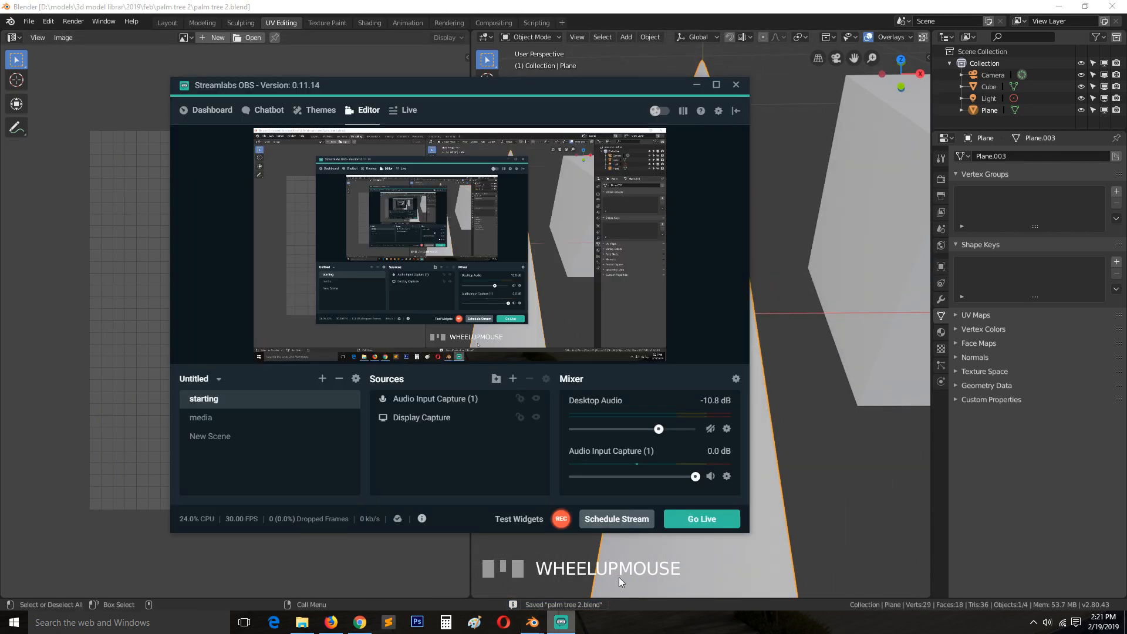